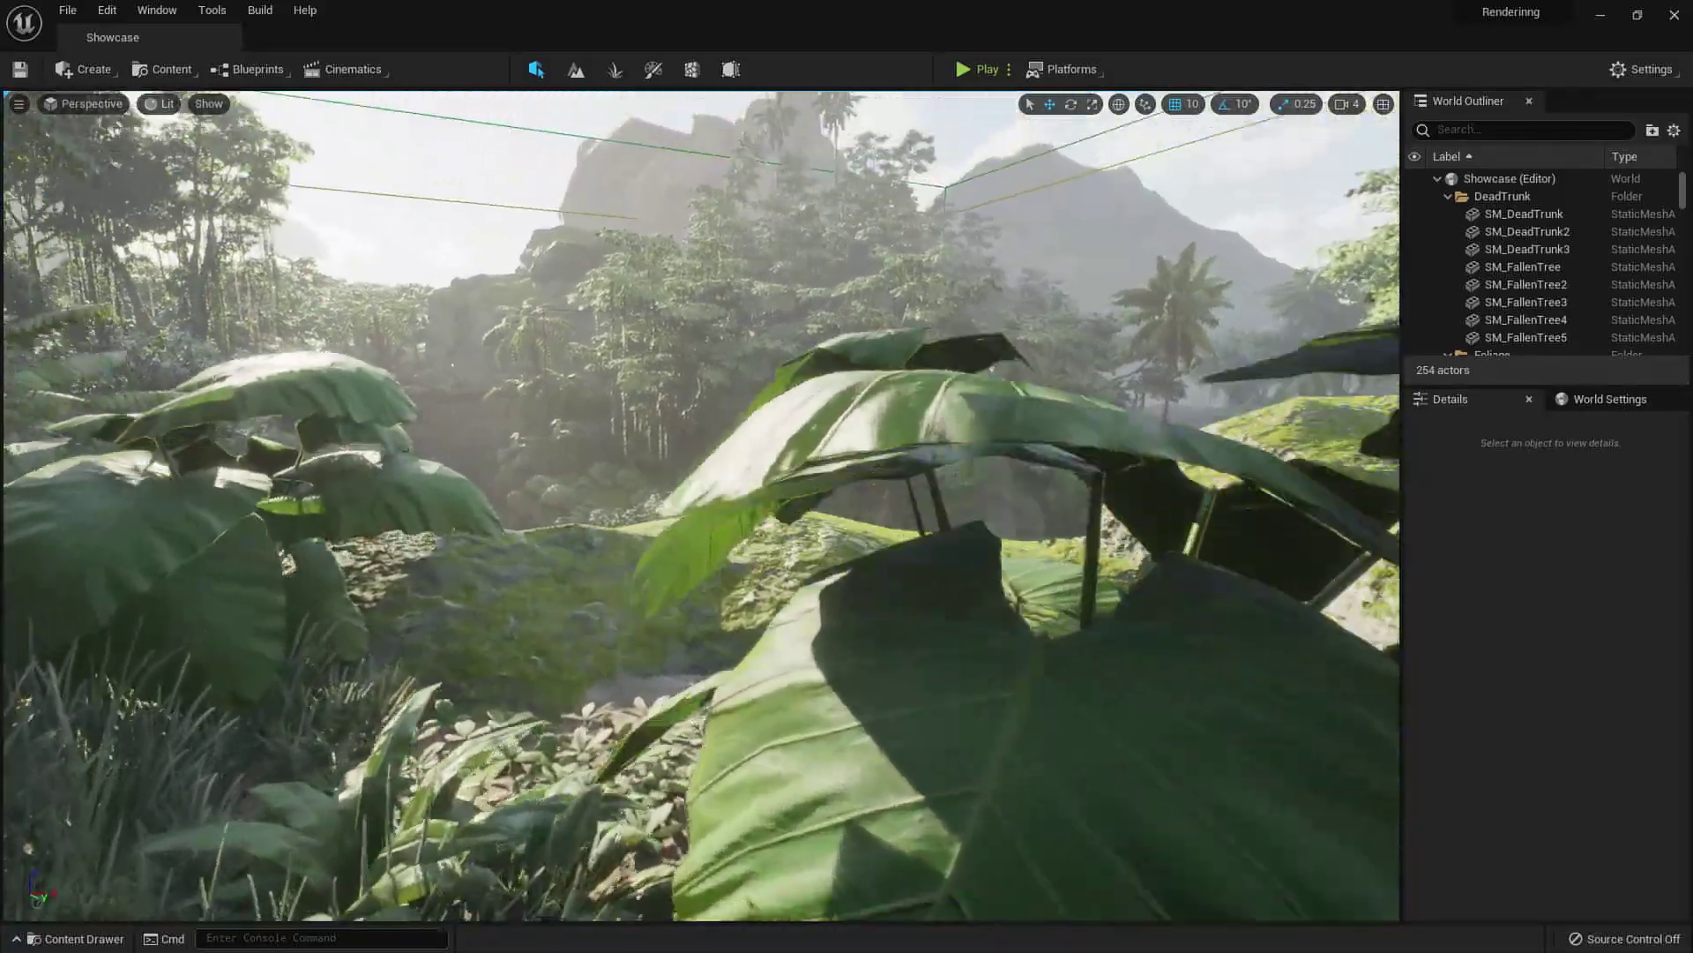
right_drag(702, 506, 556, 600)
click(718, 465)
right_drag(718, 465, 750, 132)
click(804, 155)
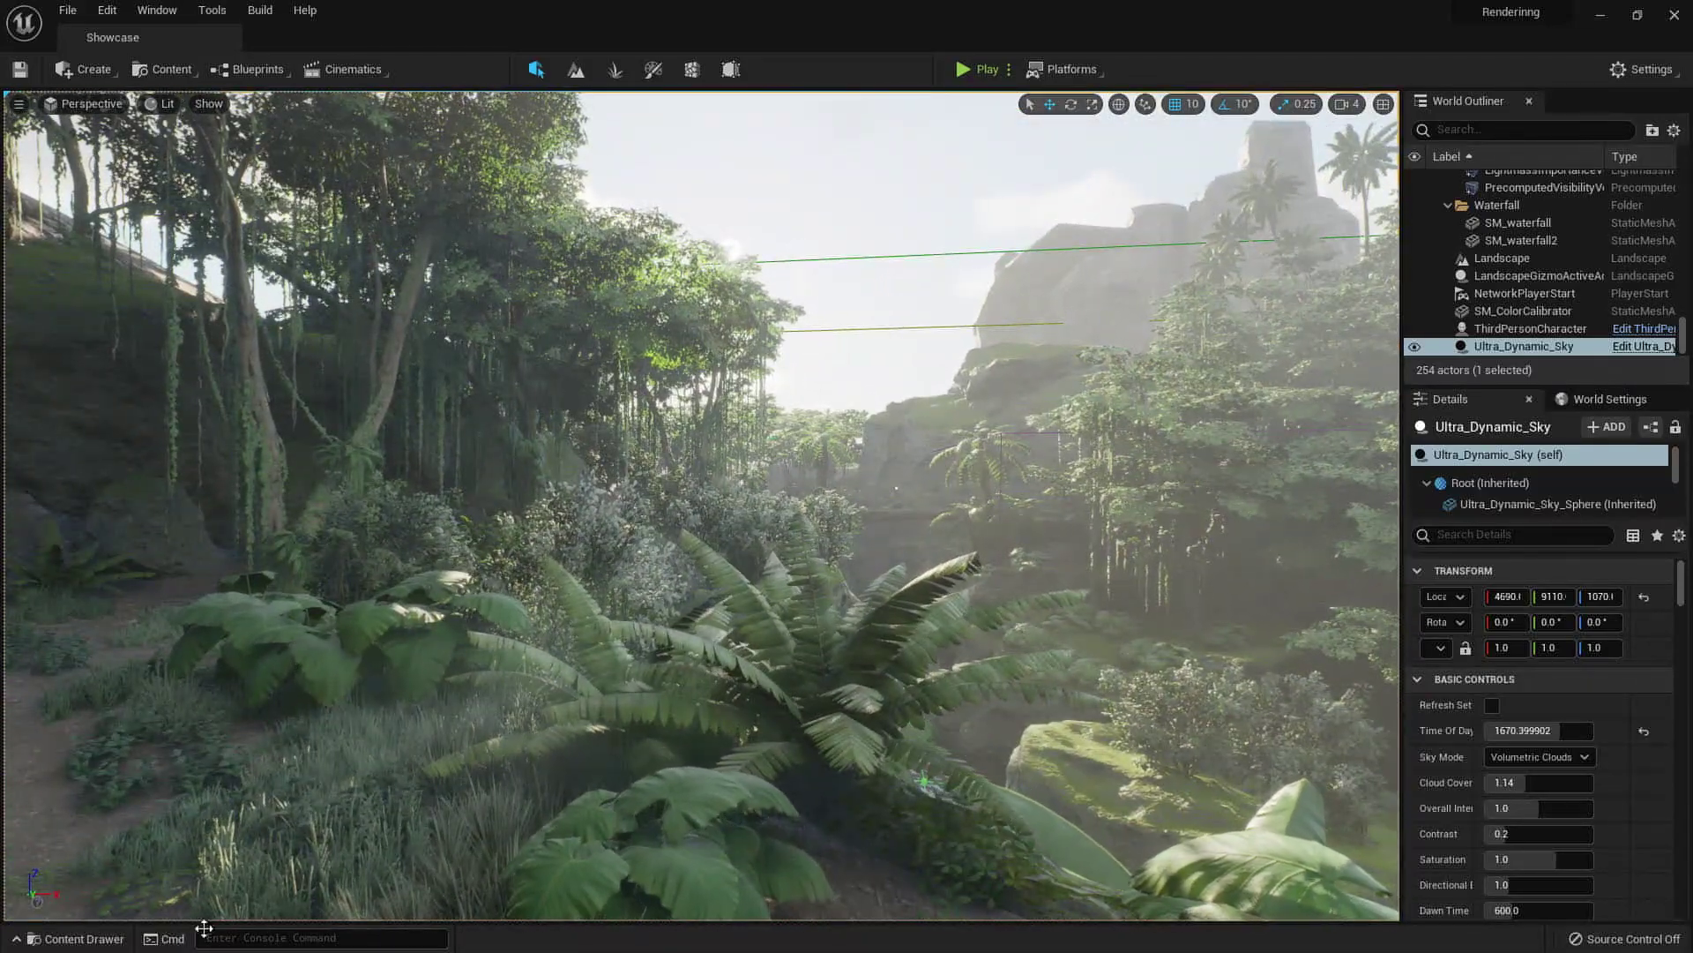
Open the M_Plant_WIND_PHYSICS material from the Tropical_Jungle_Pack Materials > Masters folder.
click(16, 938)
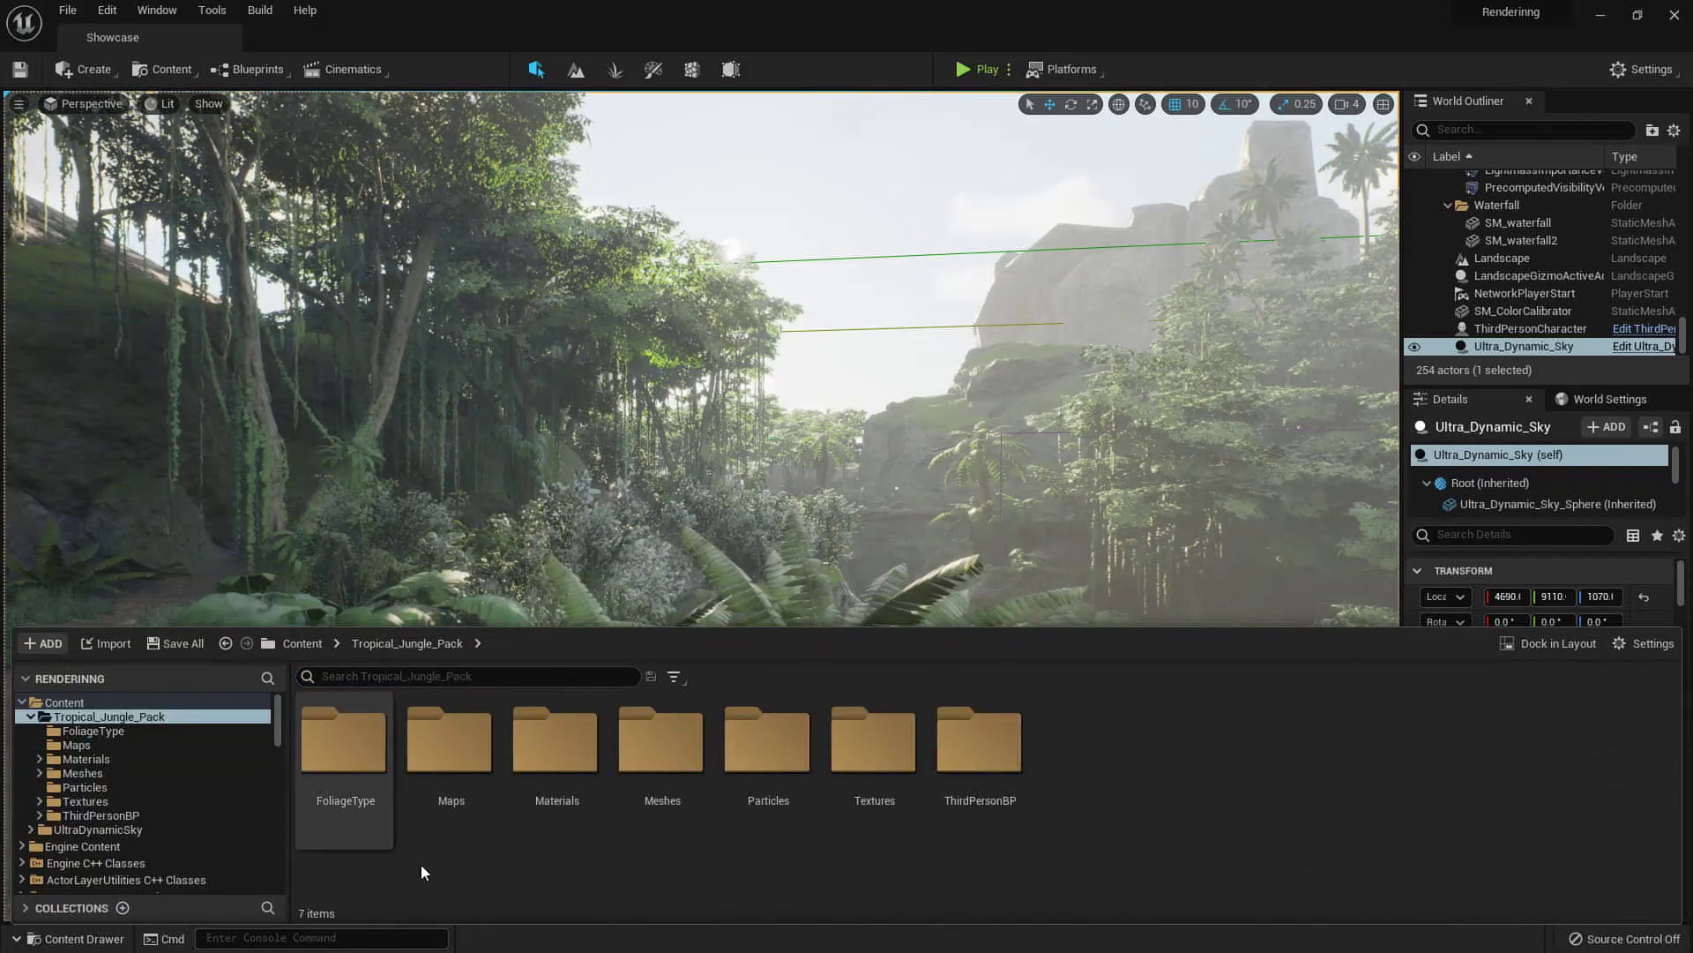
double_click(555, 741)
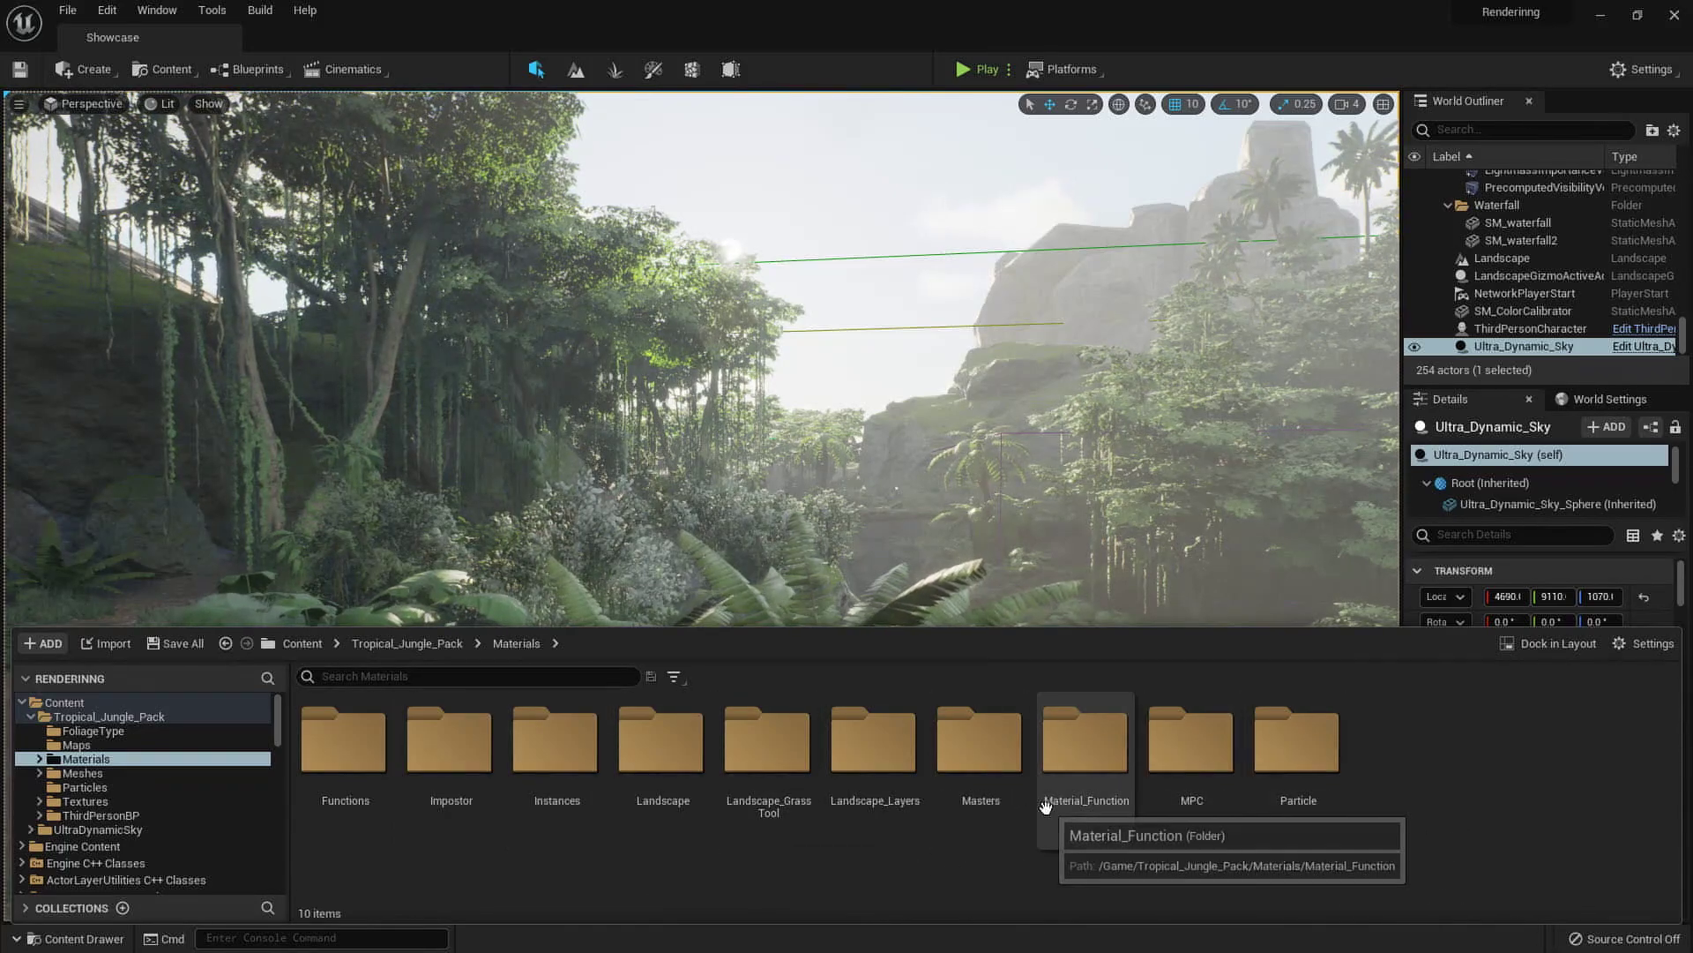
double_click(979, 794)
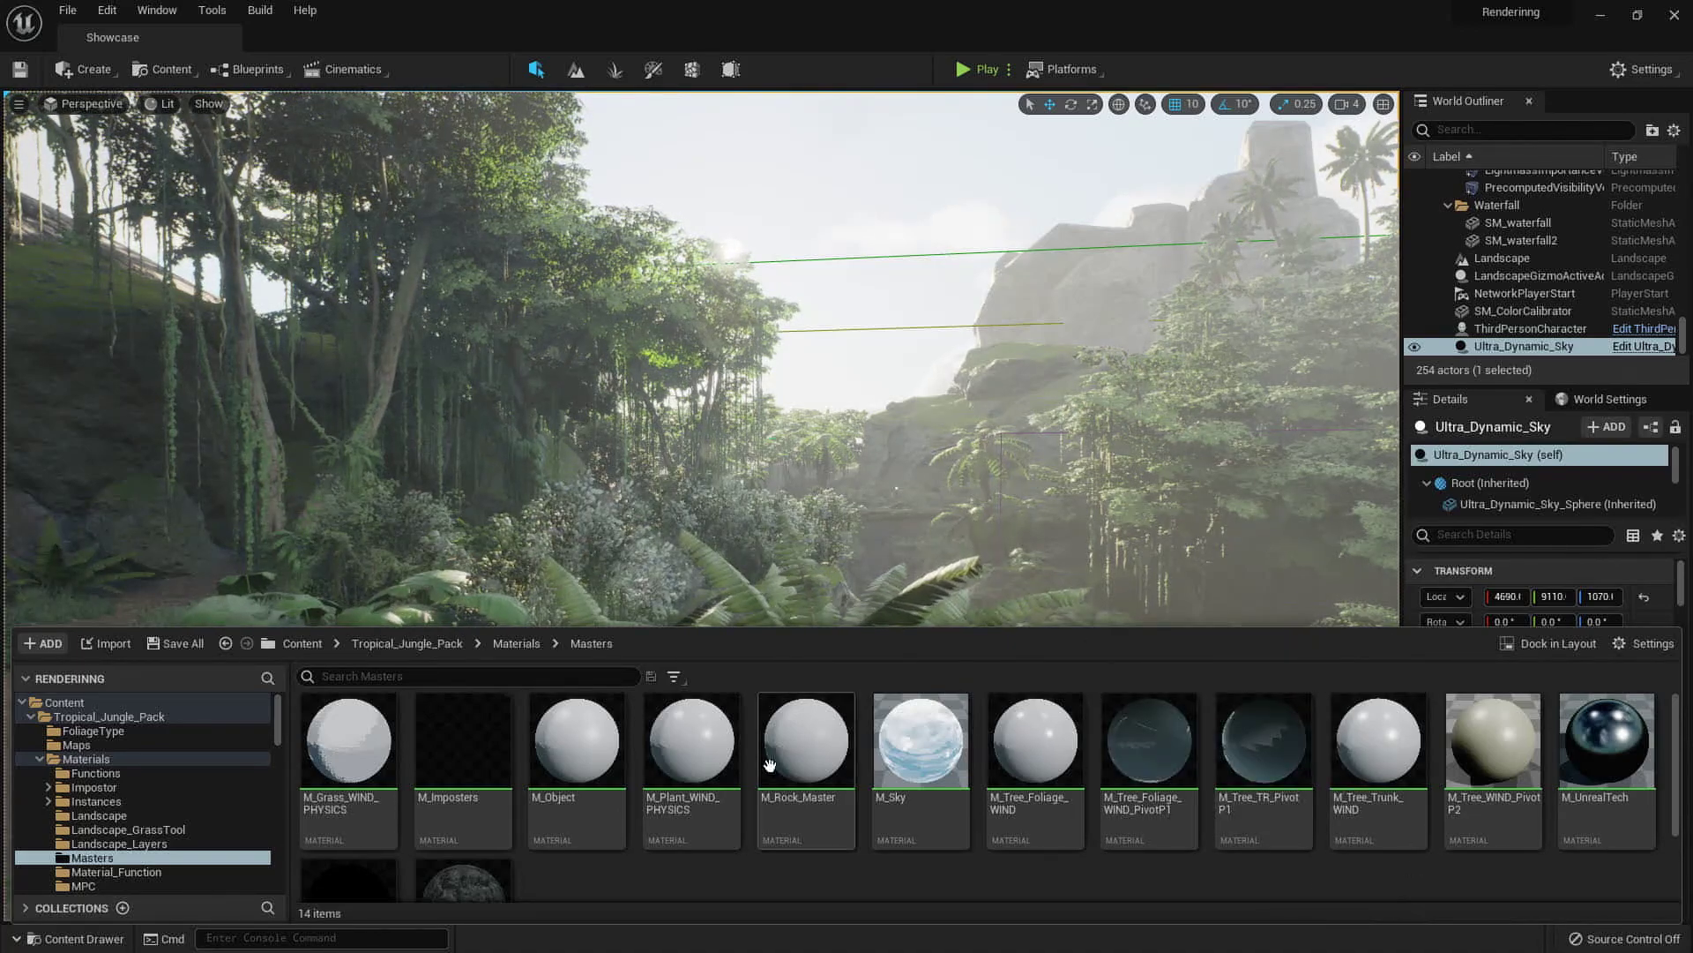
double_click(733, 791)
Examine the foliage animation and wind sections of the M_Plant_WIND_PHYSICS material graph.
right_drag(739, 538, 1381, 539)
scroll(1256, 559, down, 6)
right_drag(854, 391, 922, 236)
scroll(858, 347, down, 2)
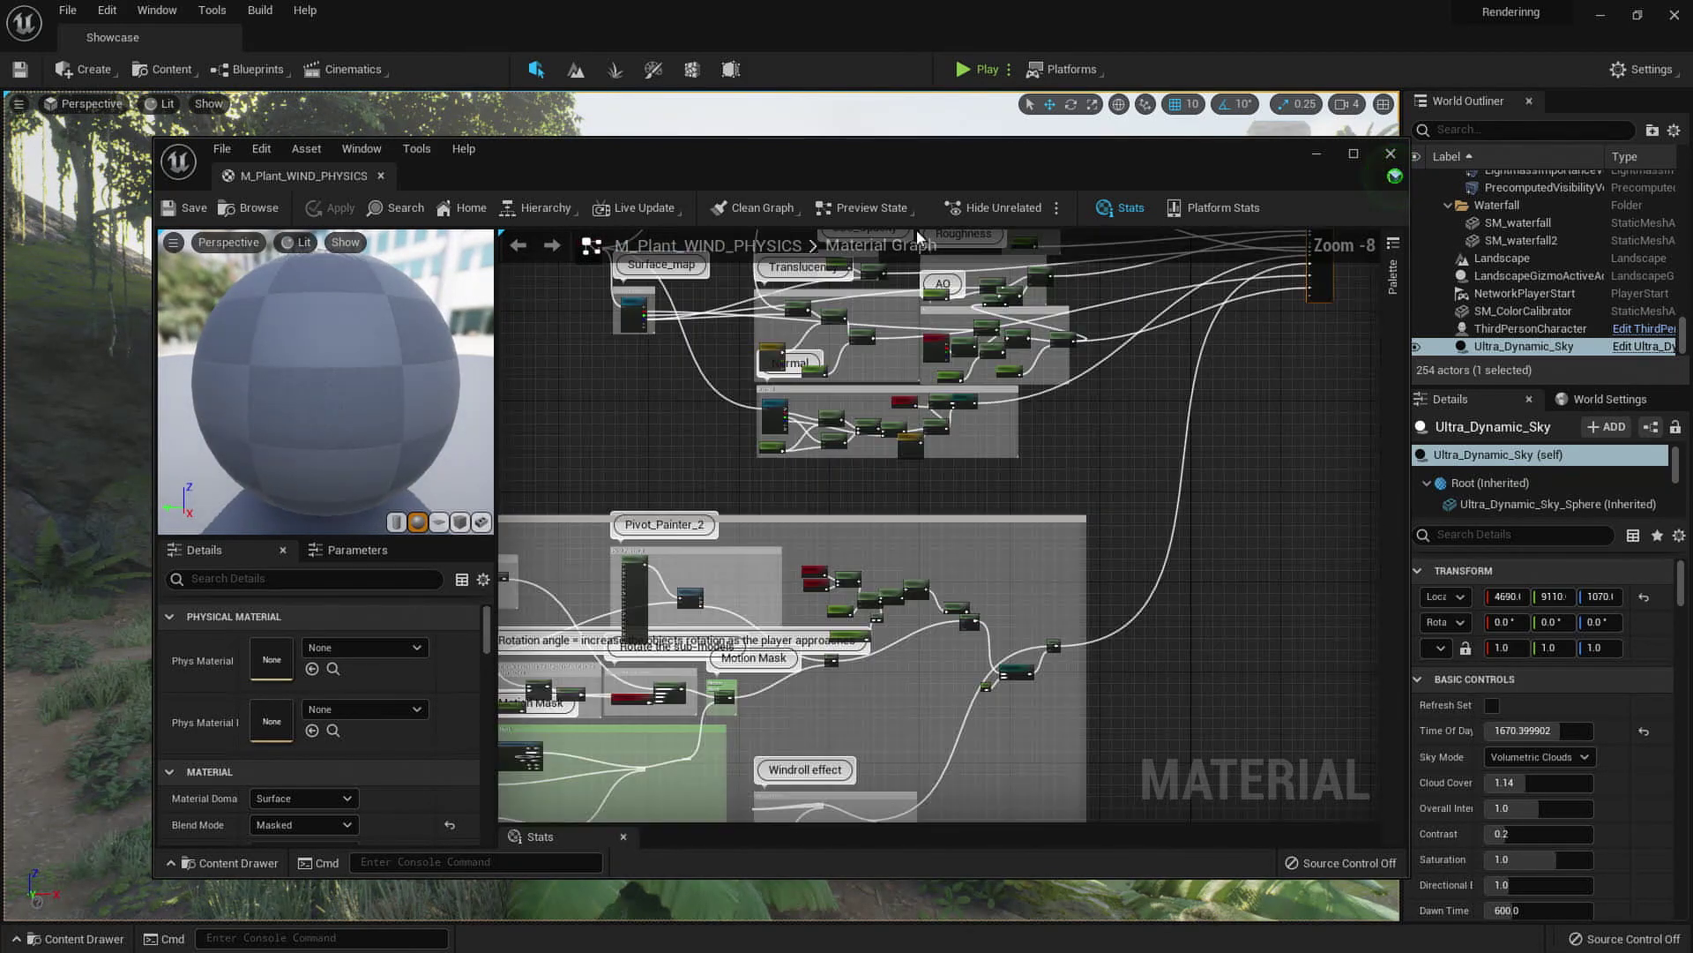
right_drag(688, 569, 944, 231)
right_drag(1075, 233, 937, 316)
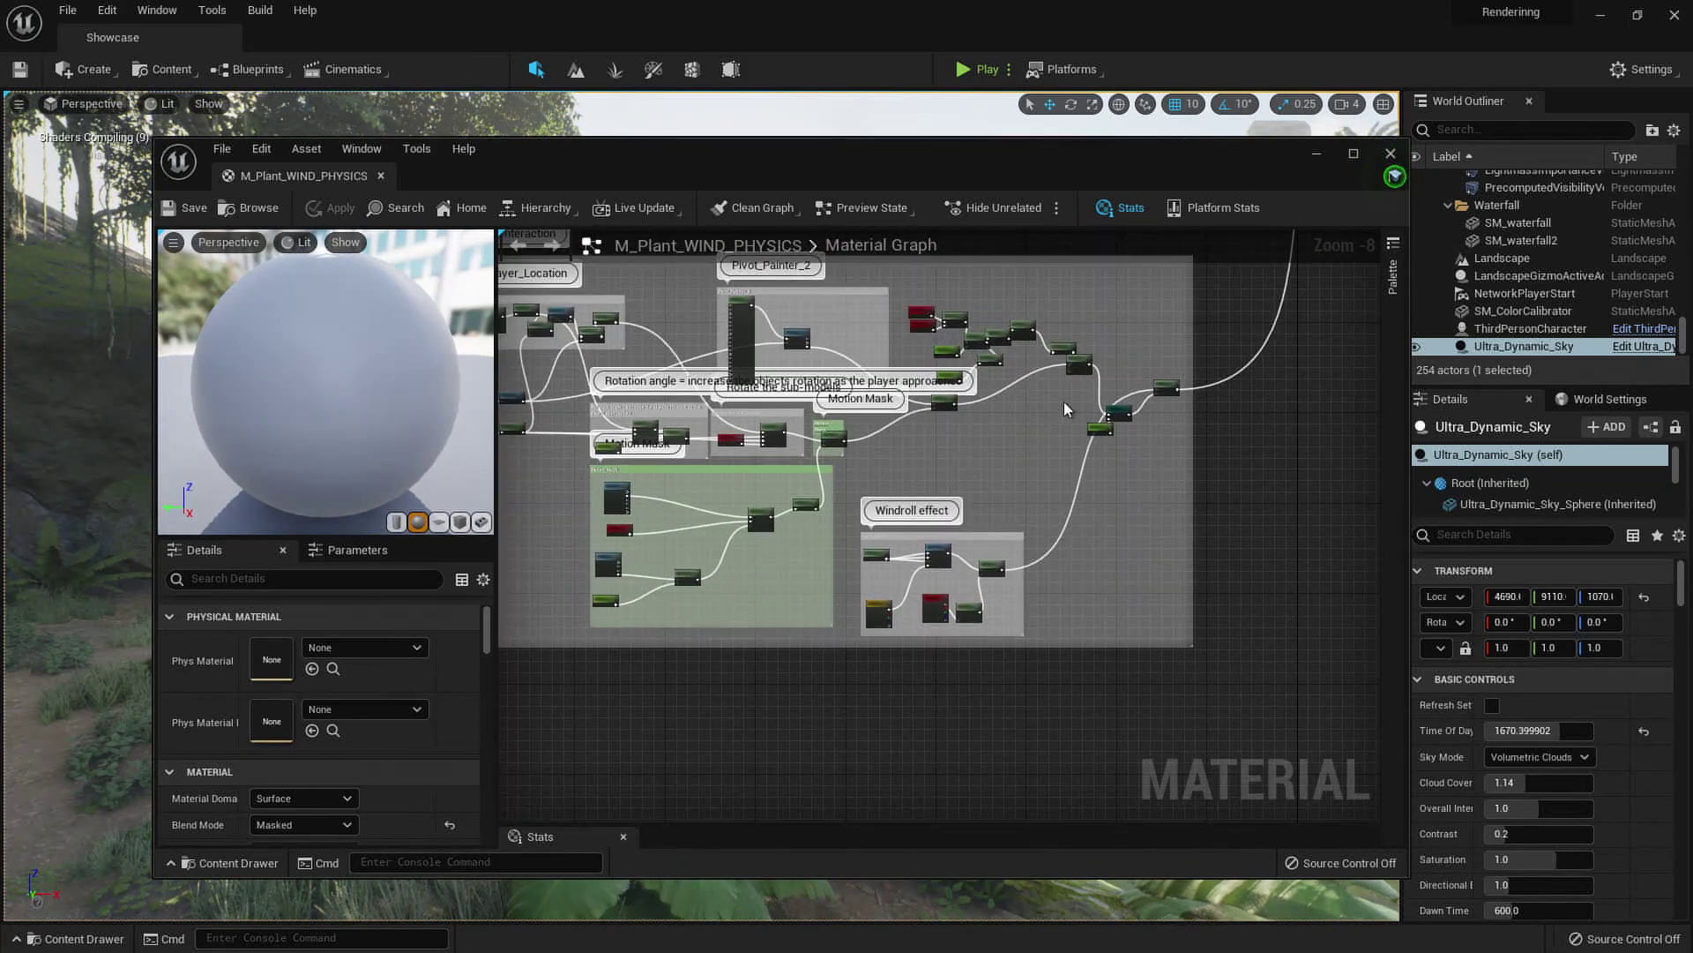
right_drag(793, 409, 1134, 524)
Reposition the Foliage_Anim&Interaction nodes and pull the Windroll effect group out below them in the material graph.
drag(646, 328, 1185, 771)
right_drag(1273, 553, 1003, 560)
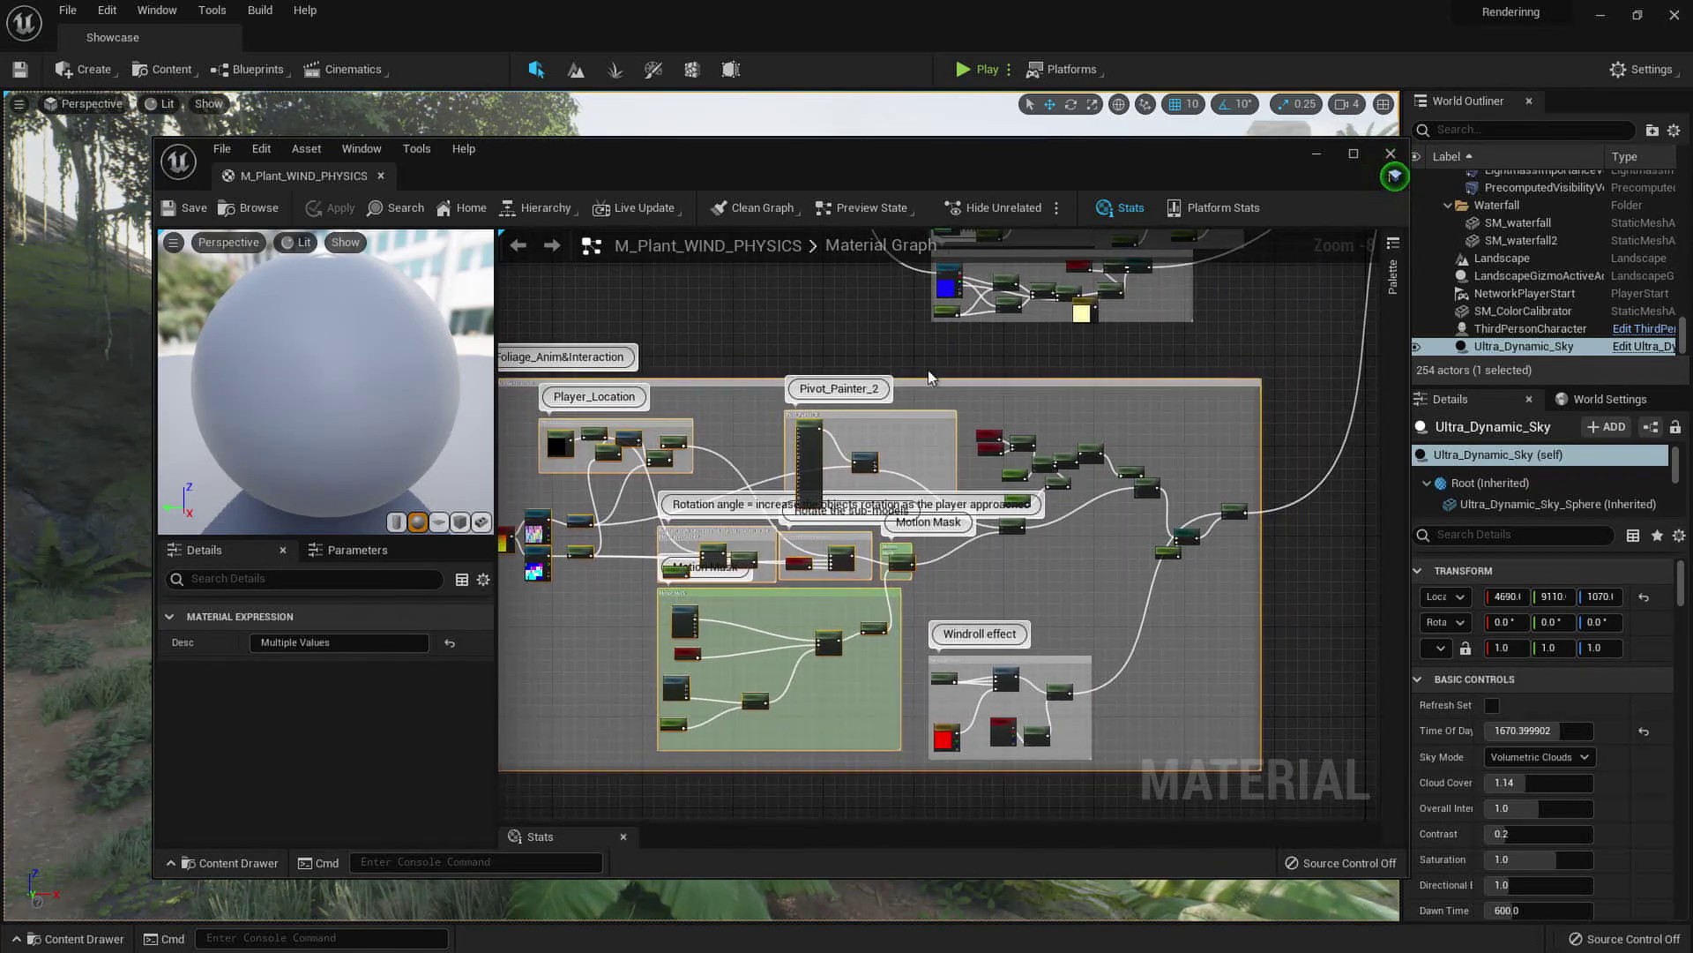
shift+drag(936, 379, 1177, 569)
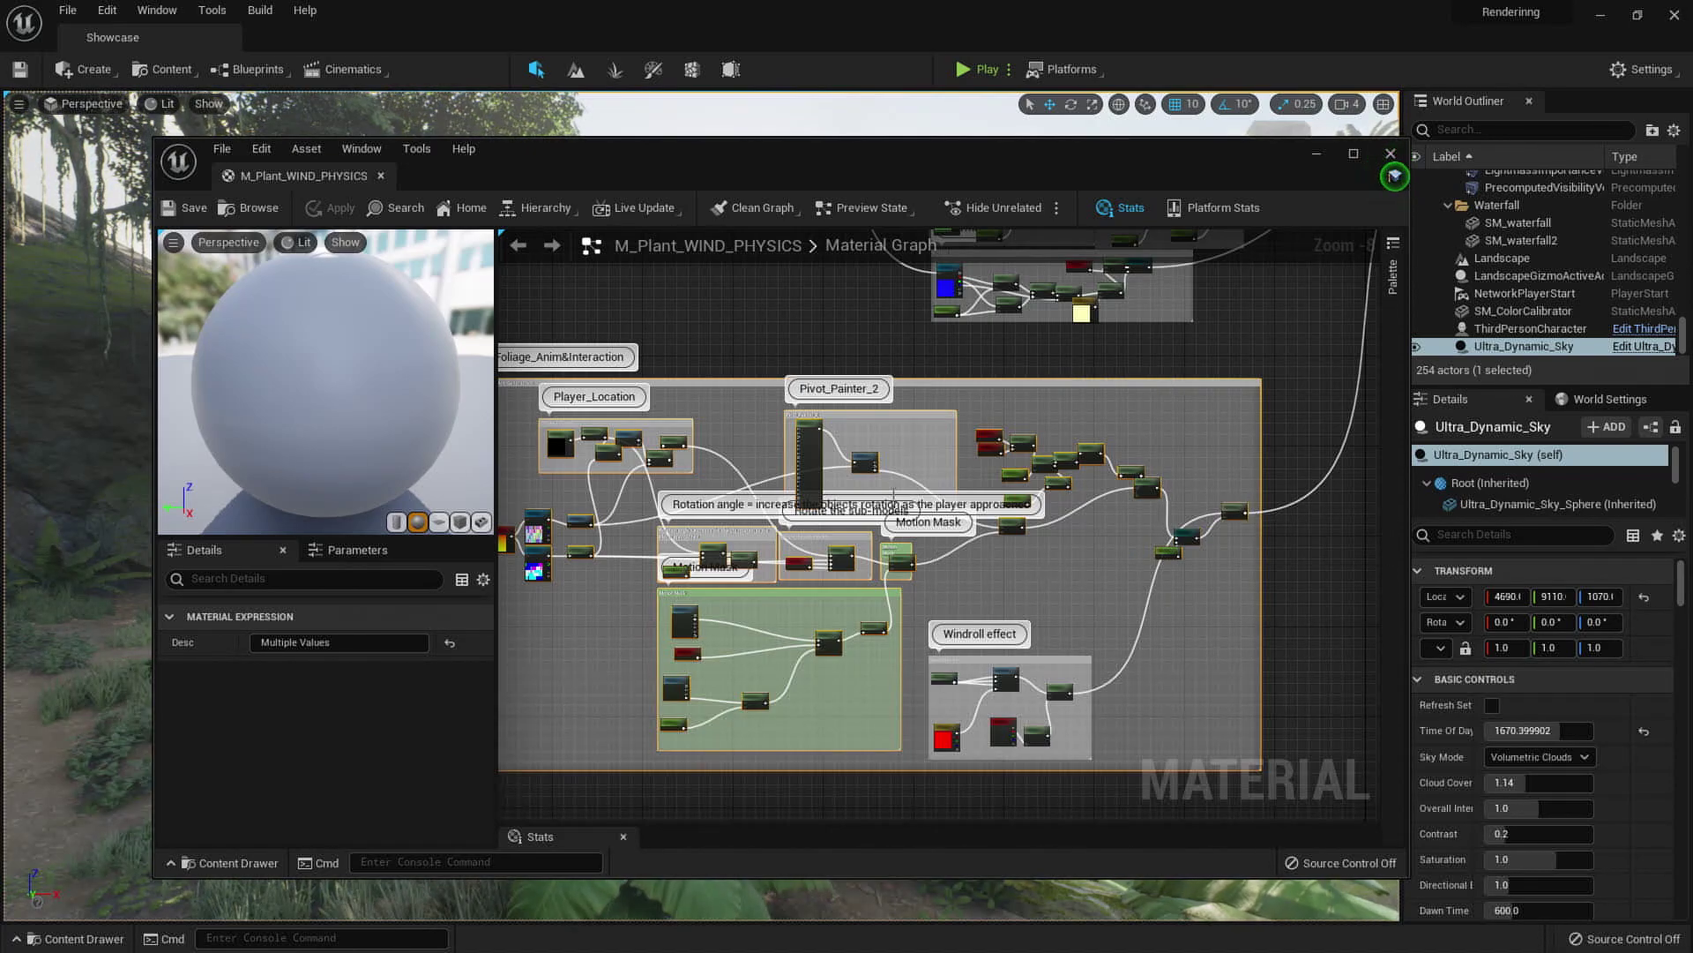
drag(936, 471, 845, 328)
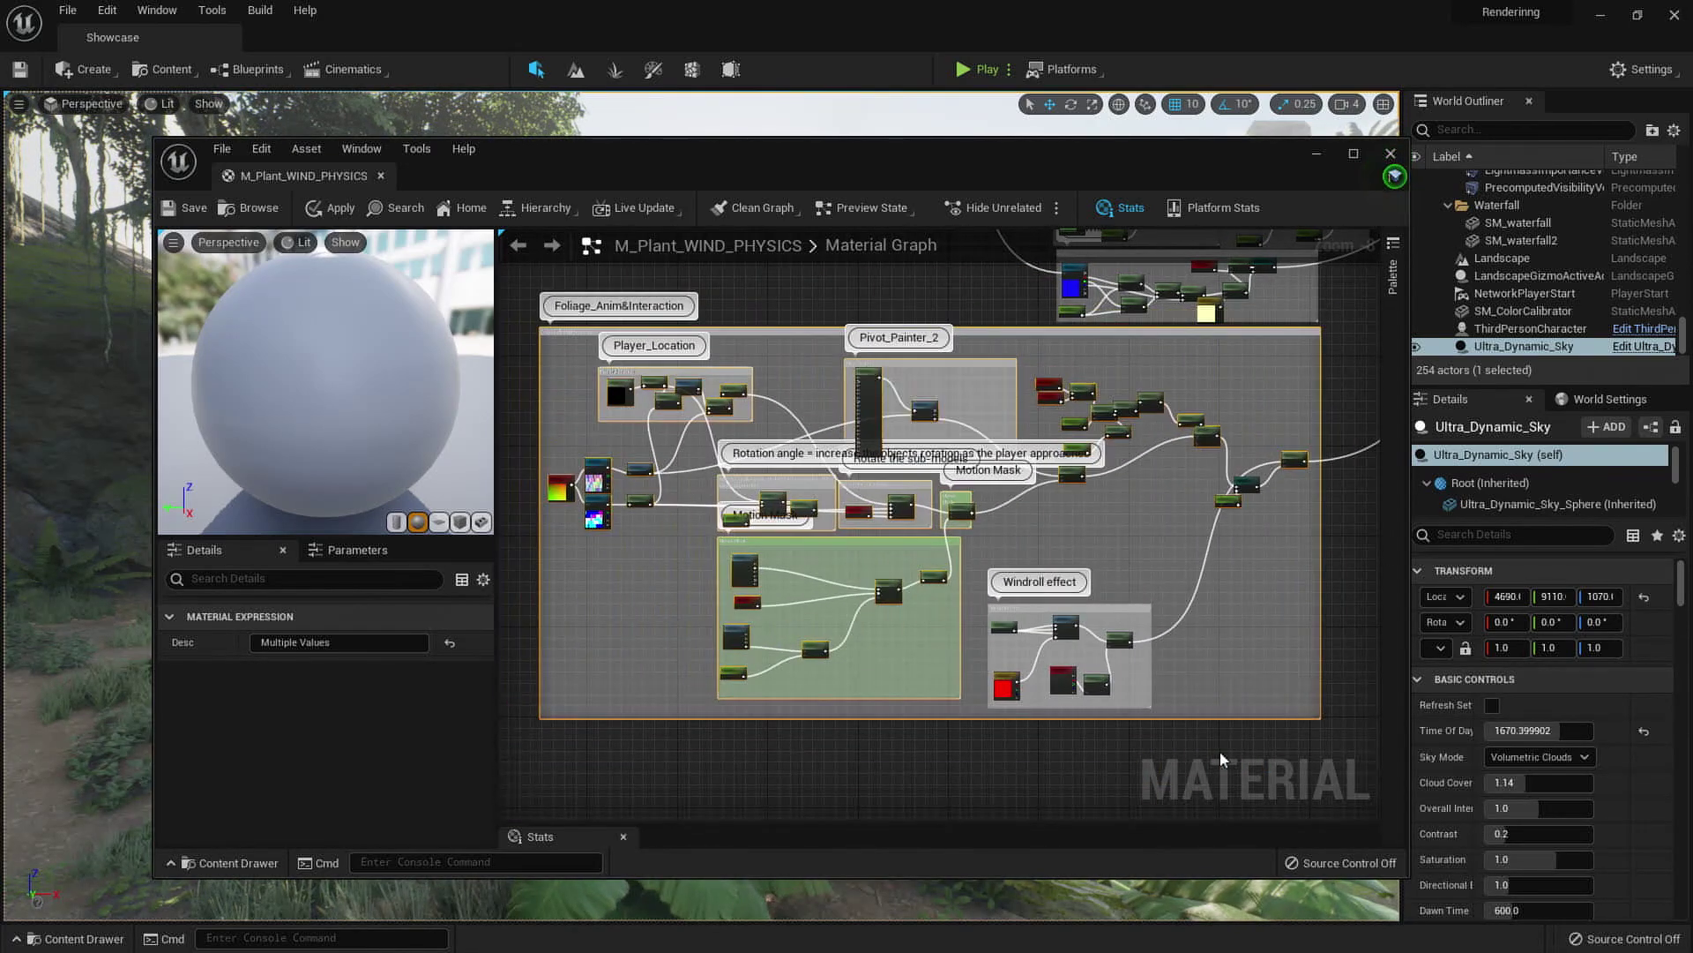
right_drag(1000, 564, 901, 535)
click(970, 579)
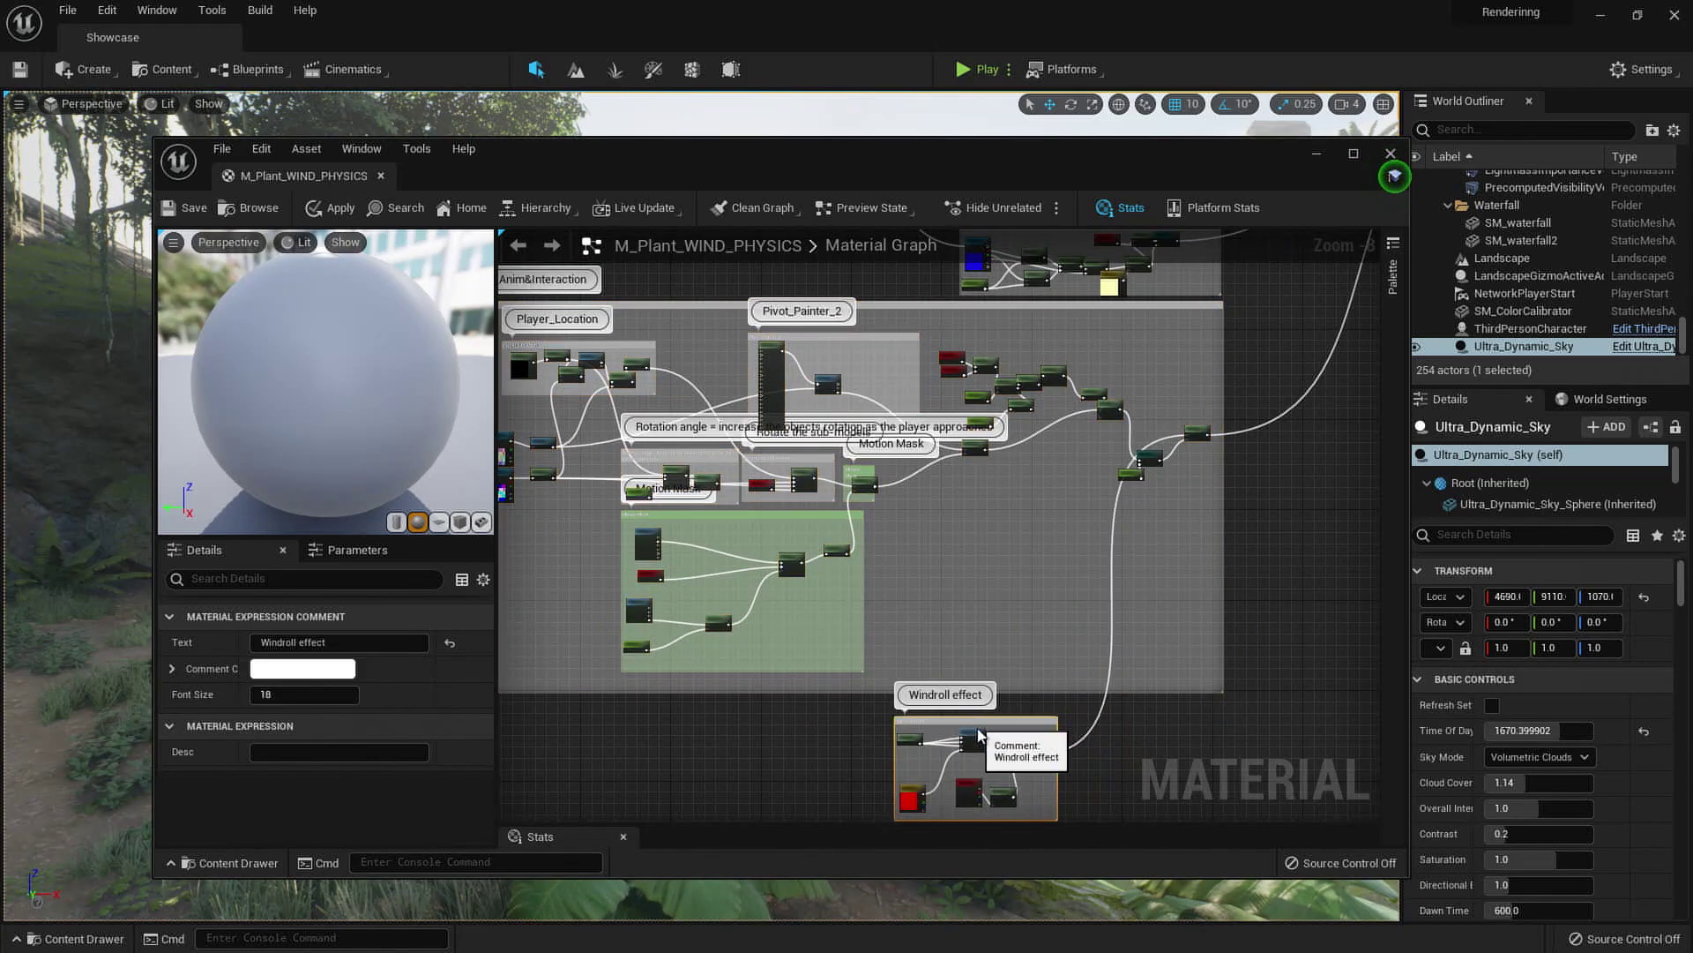
Examine the graph of the SimpleGrassWind function used in the Windroll effect group and return to the plant material.
scroll(979, 582, up, 6)
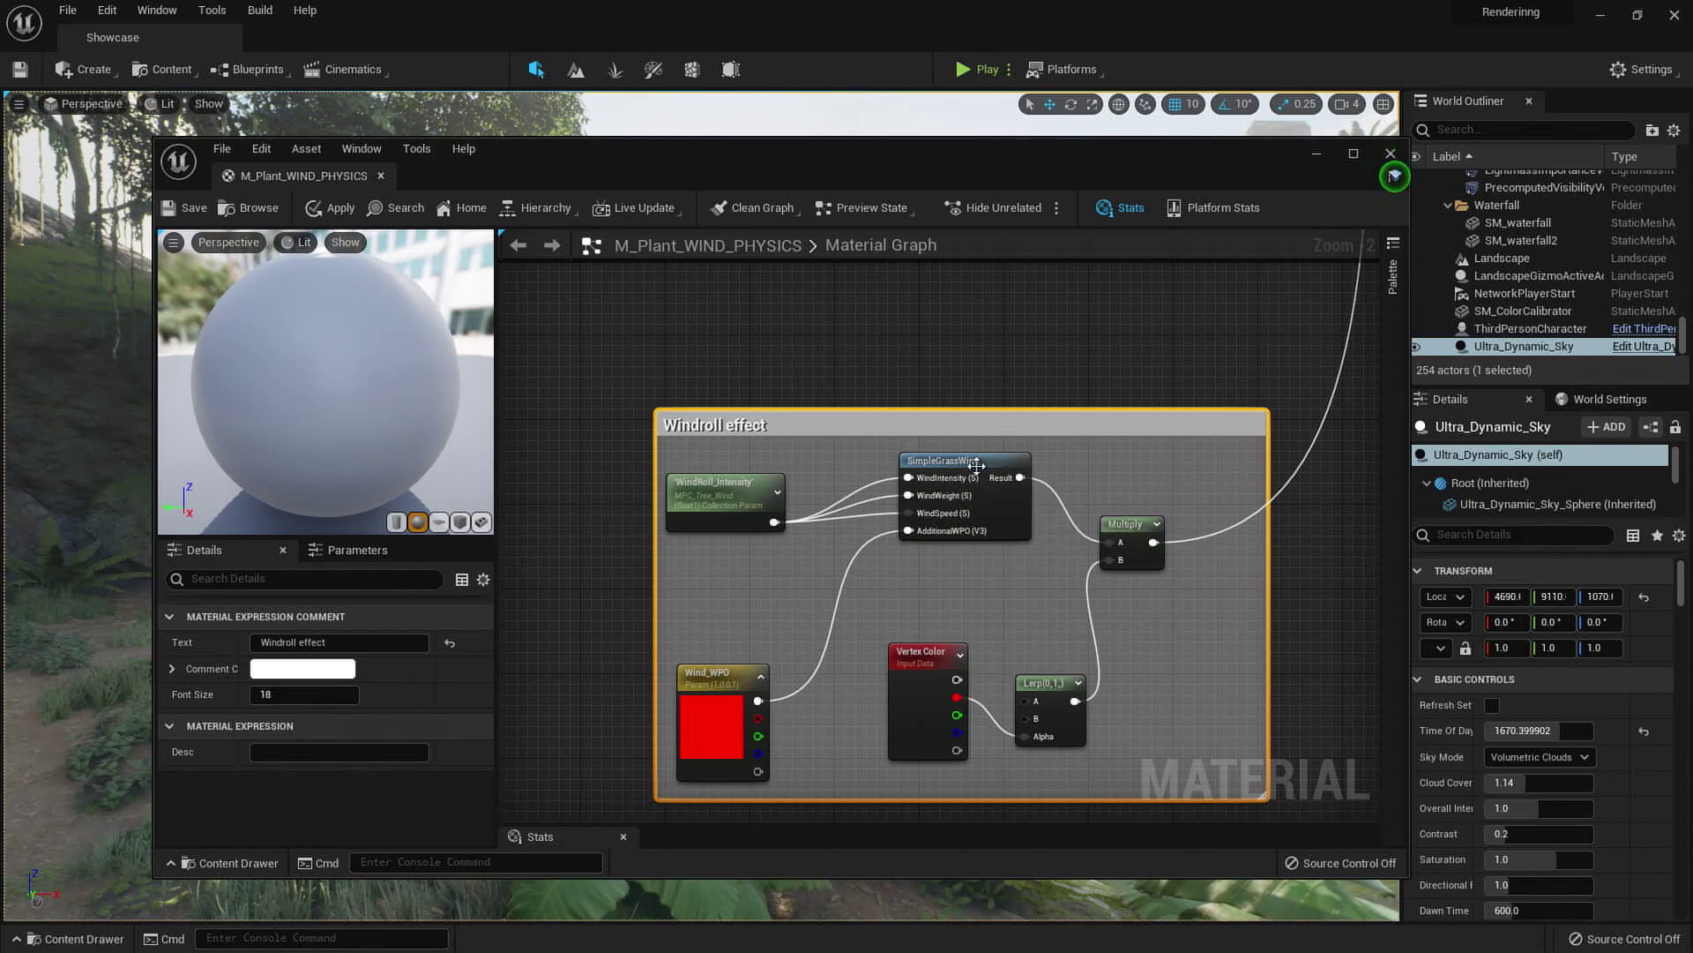
double_click(957, 461)
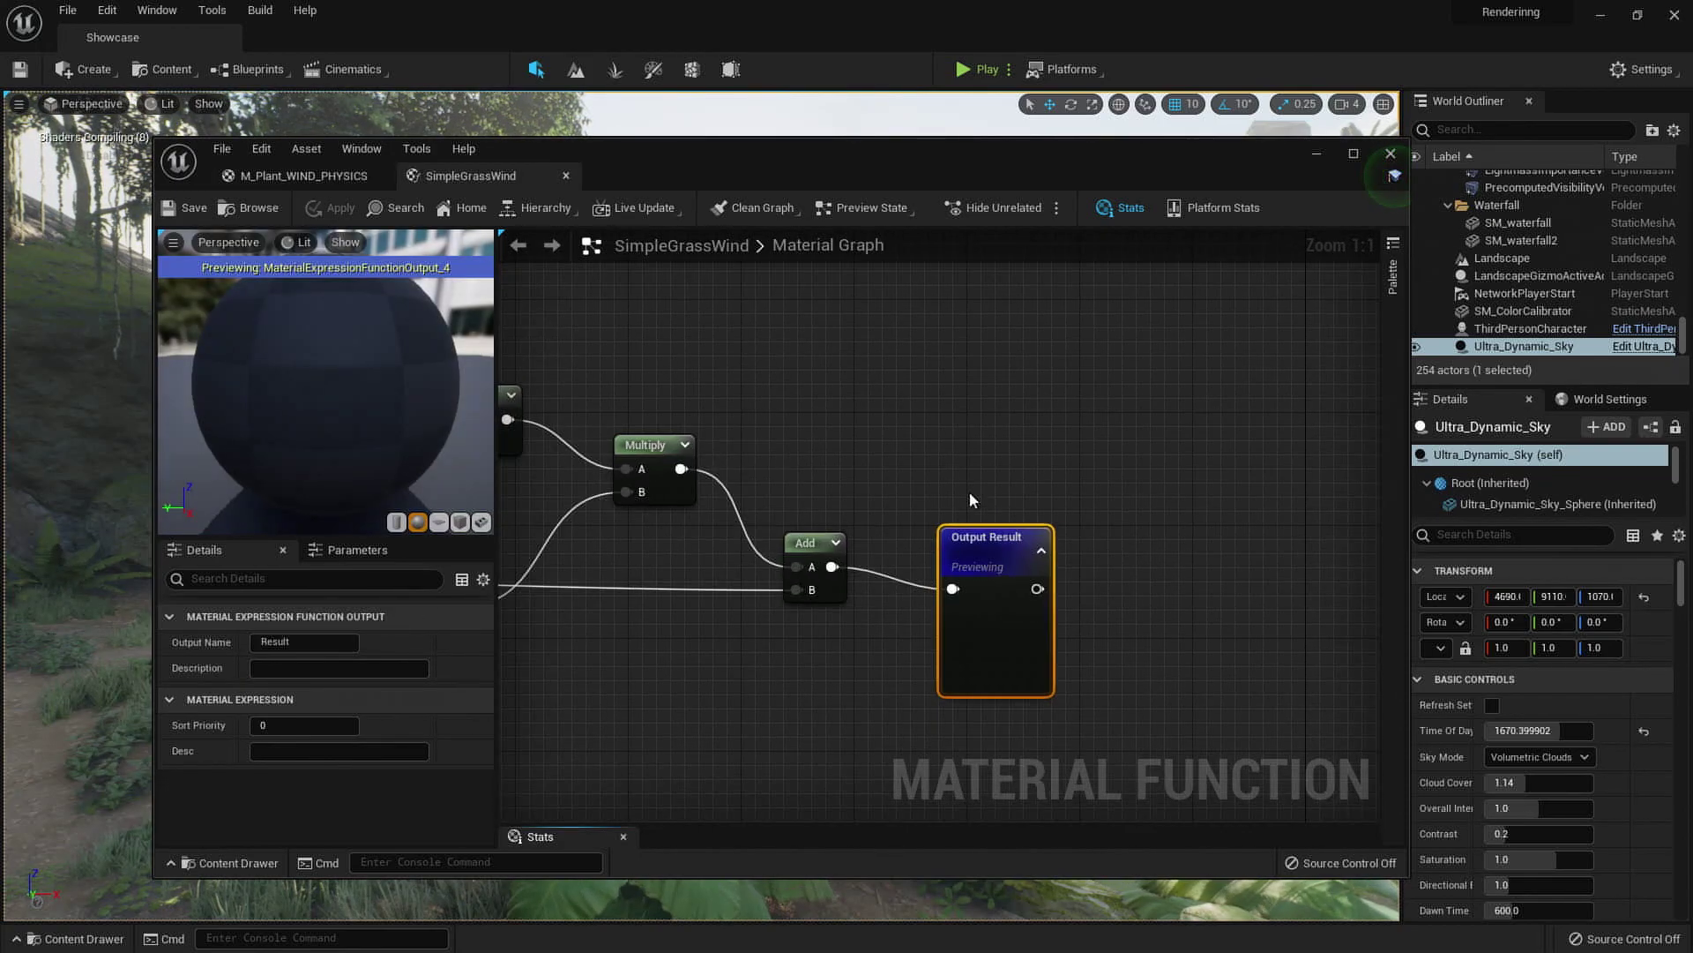
scroll(968, 490, down, 12)
right_drag(652, 352, 907, 412)
click(331, 178)
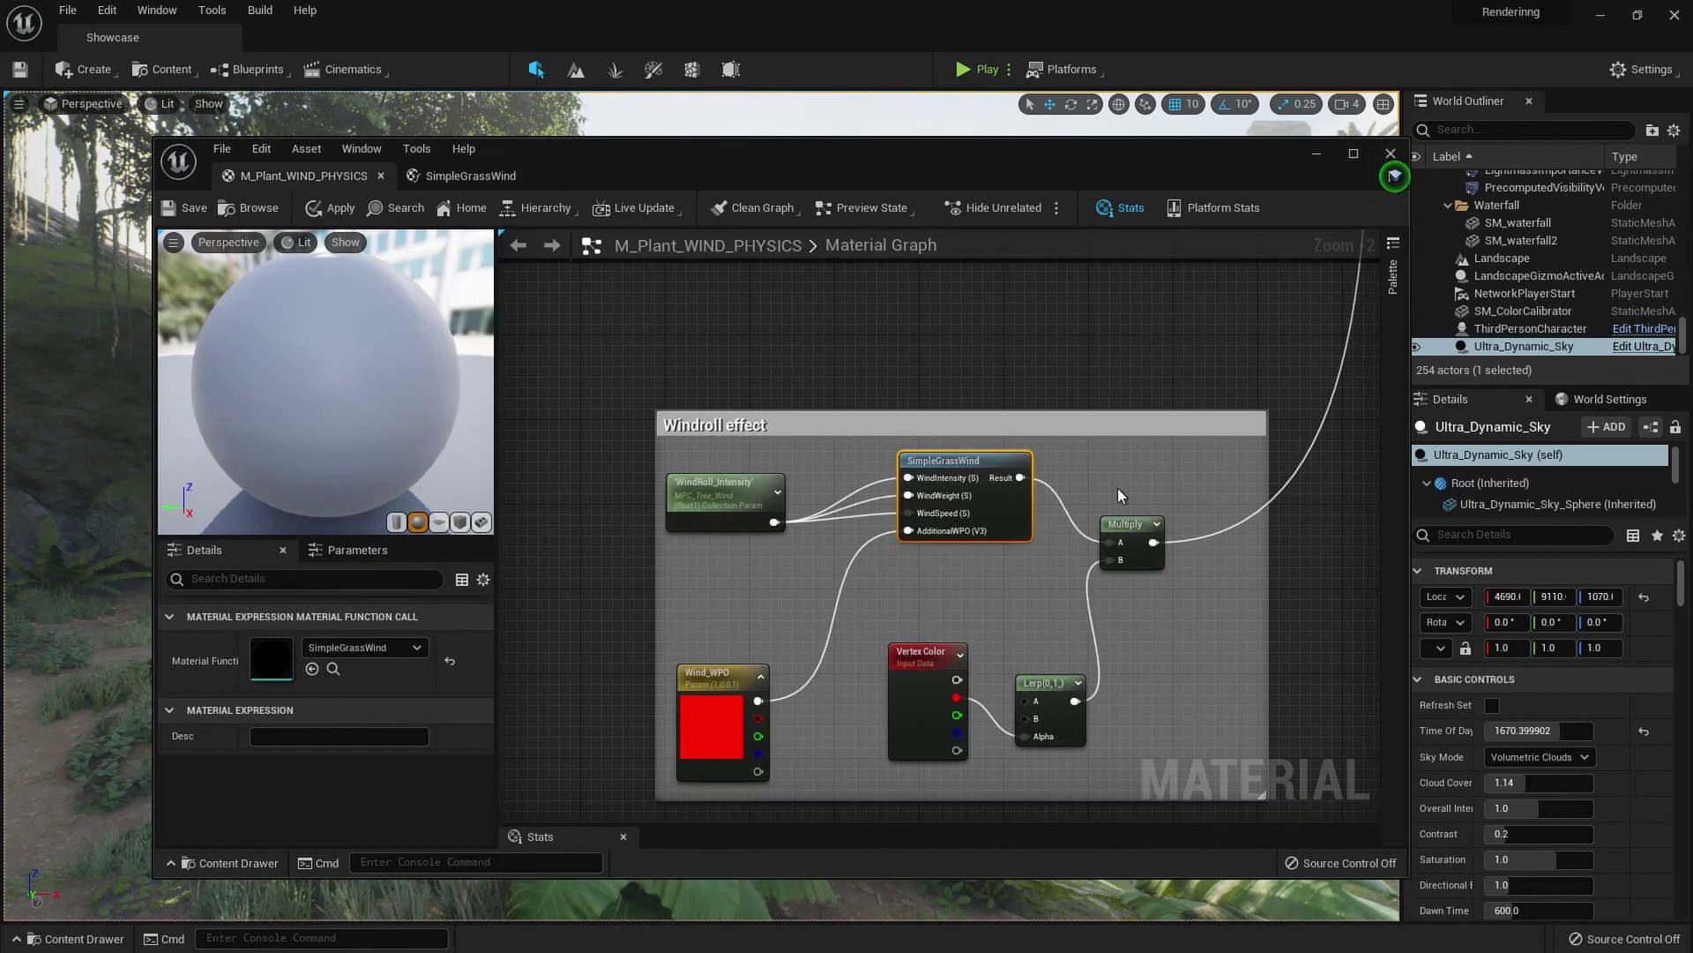
Examine the World Position Offset connection on the M_Plant_WIND_PHYSICS material output node.
scroll(903, 416, up, 4)
right_drag(903, 417, 973, 456)
scroll(973, 457, up, 2)
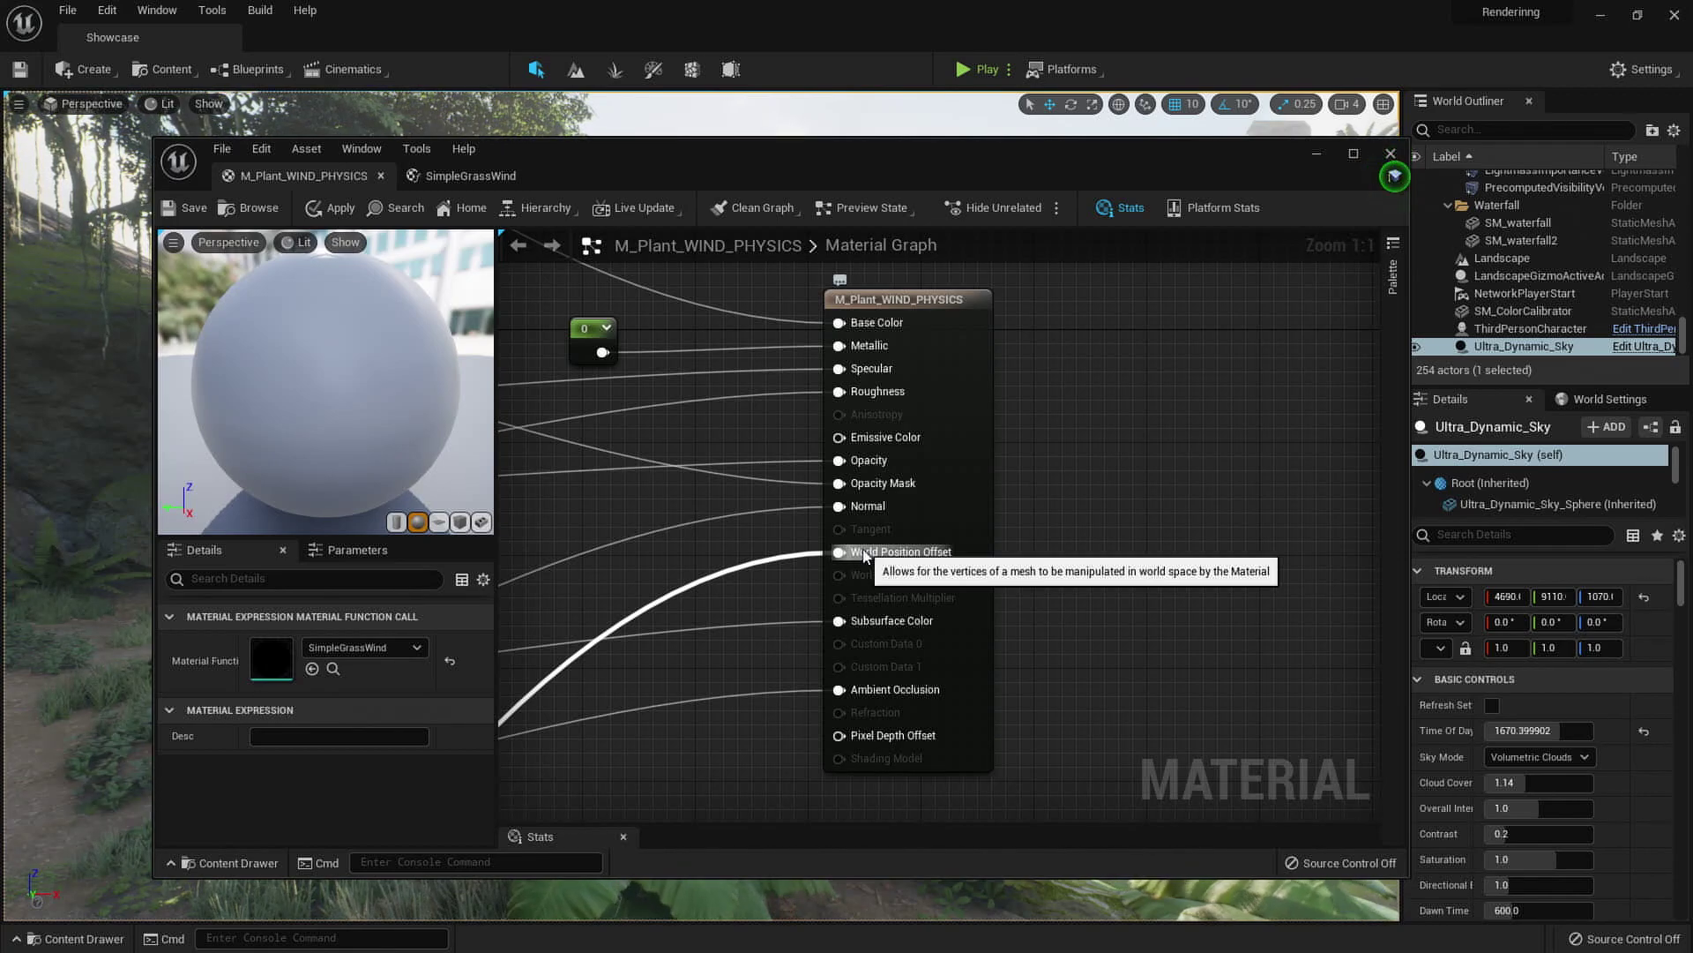
right_drag(1014, 571, 1156, 566)
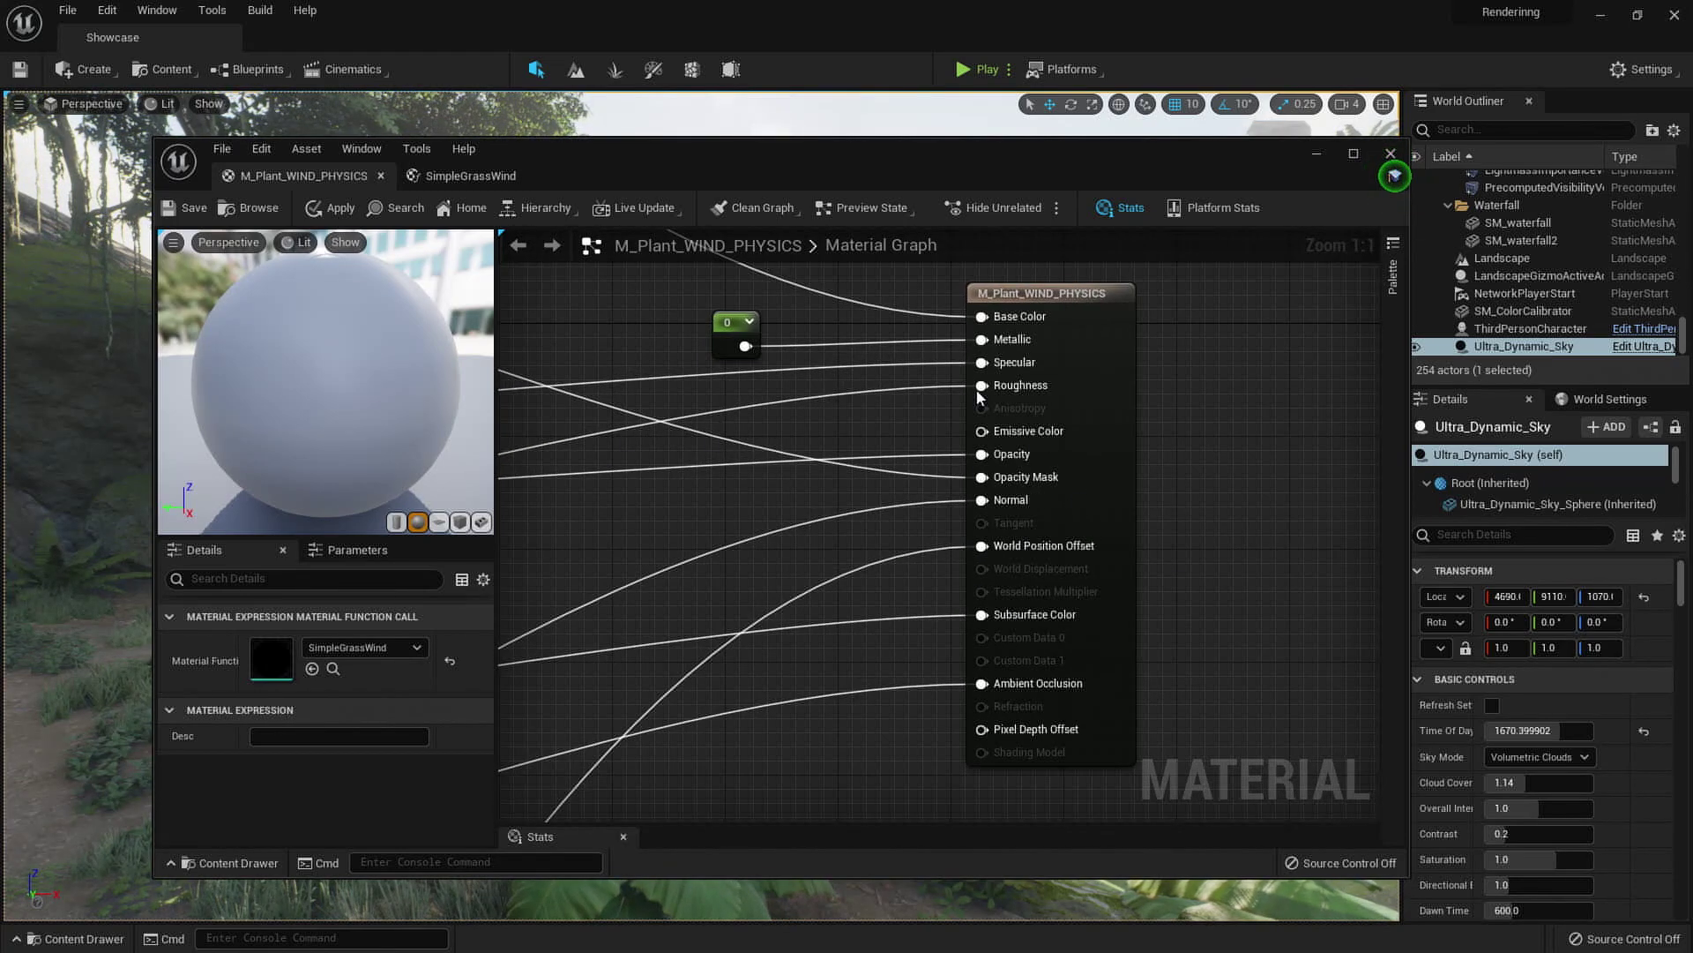
Close the material editor and switch to Blender.
click(1390, 154)
click(896, 545)
mouse_move(1279, 246)
right_down()
mouse_move(1173, 512)
mouse_move(1279, 247)
right_up()
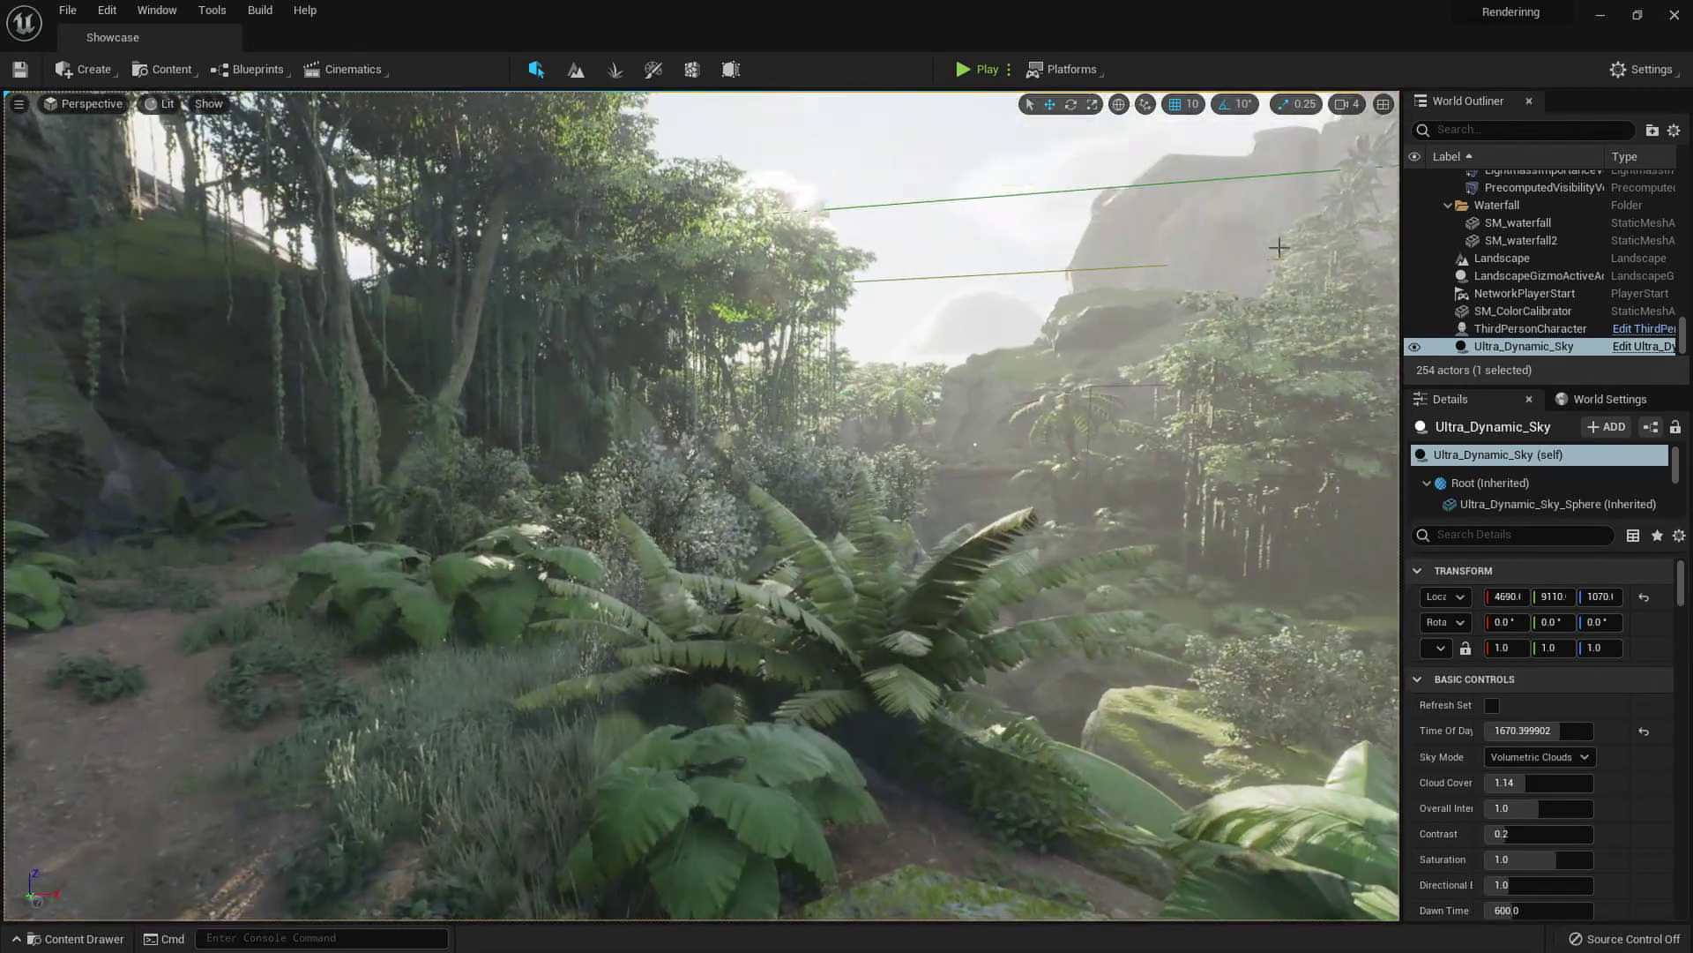
click(1676, 16)
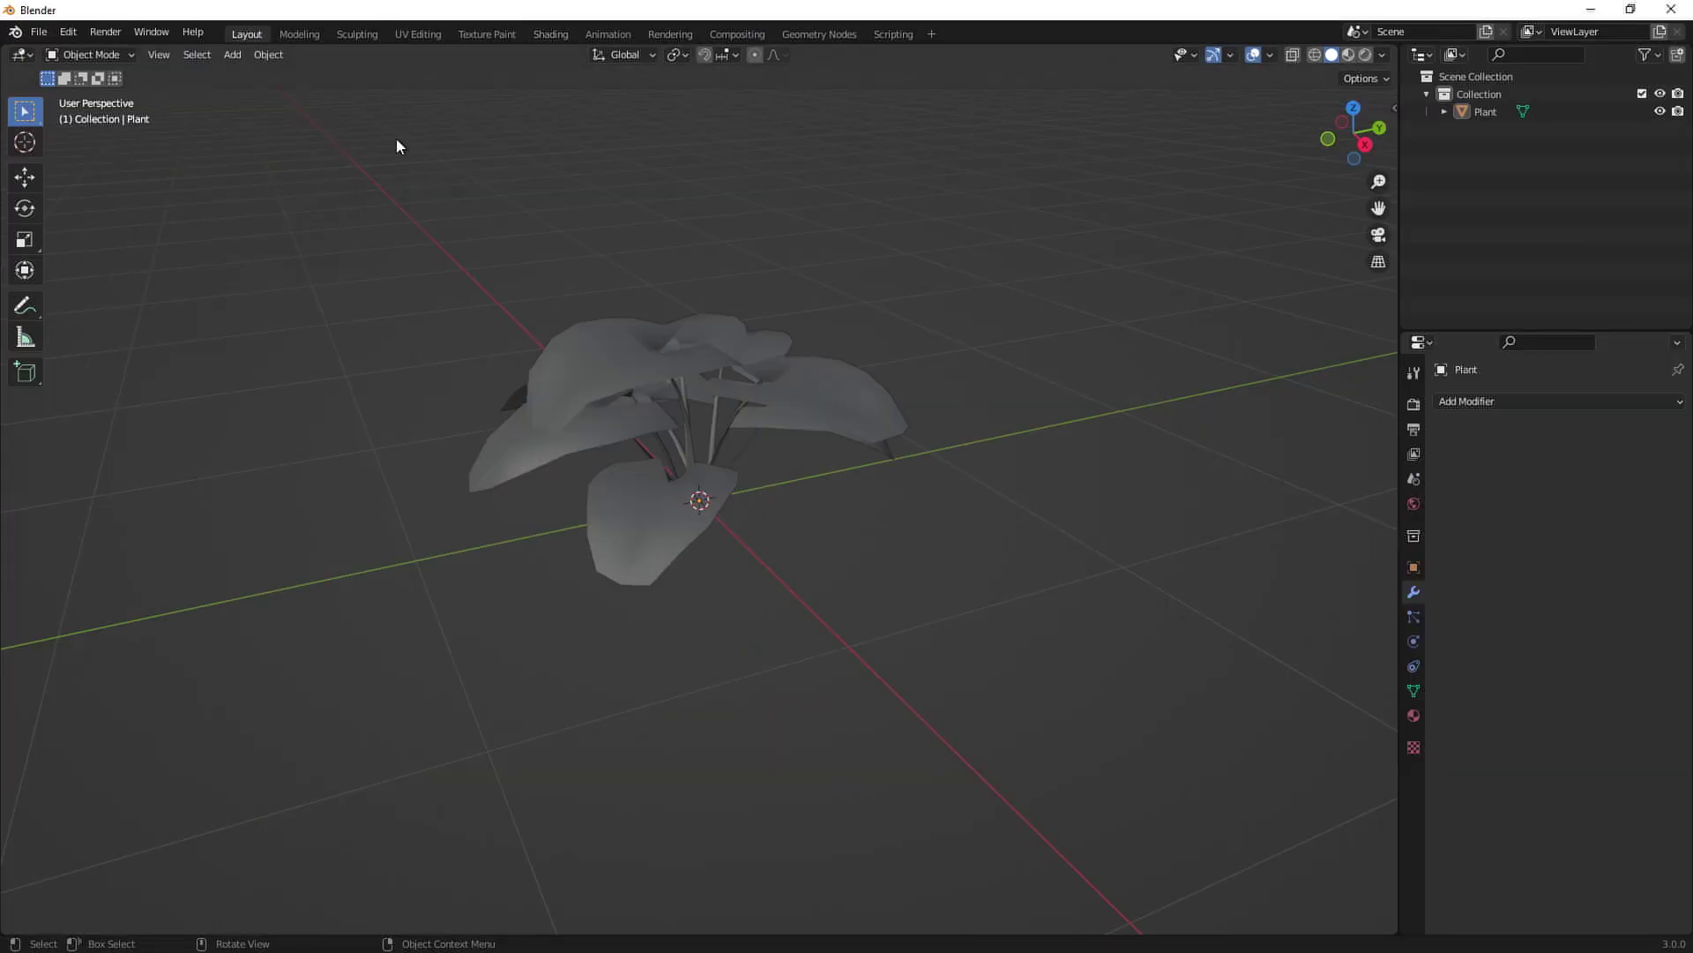
Select the Plant object and switch to the Shading workspace to show its material nodes.
click(615, 378)
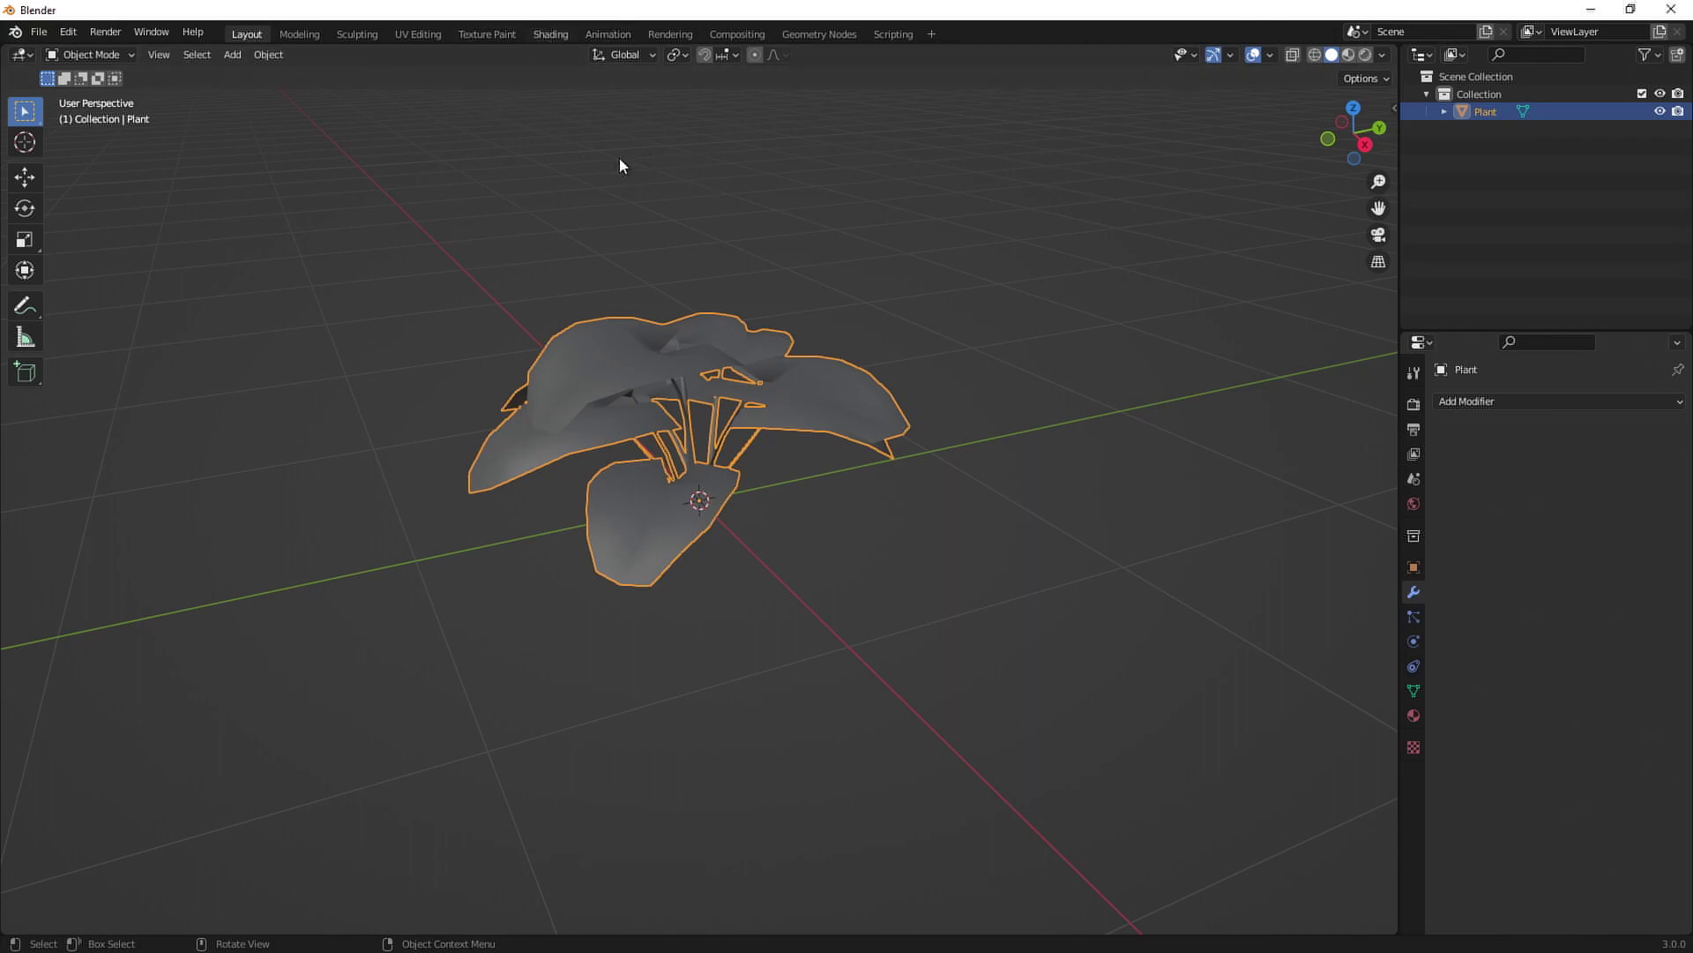
click(550, 33)
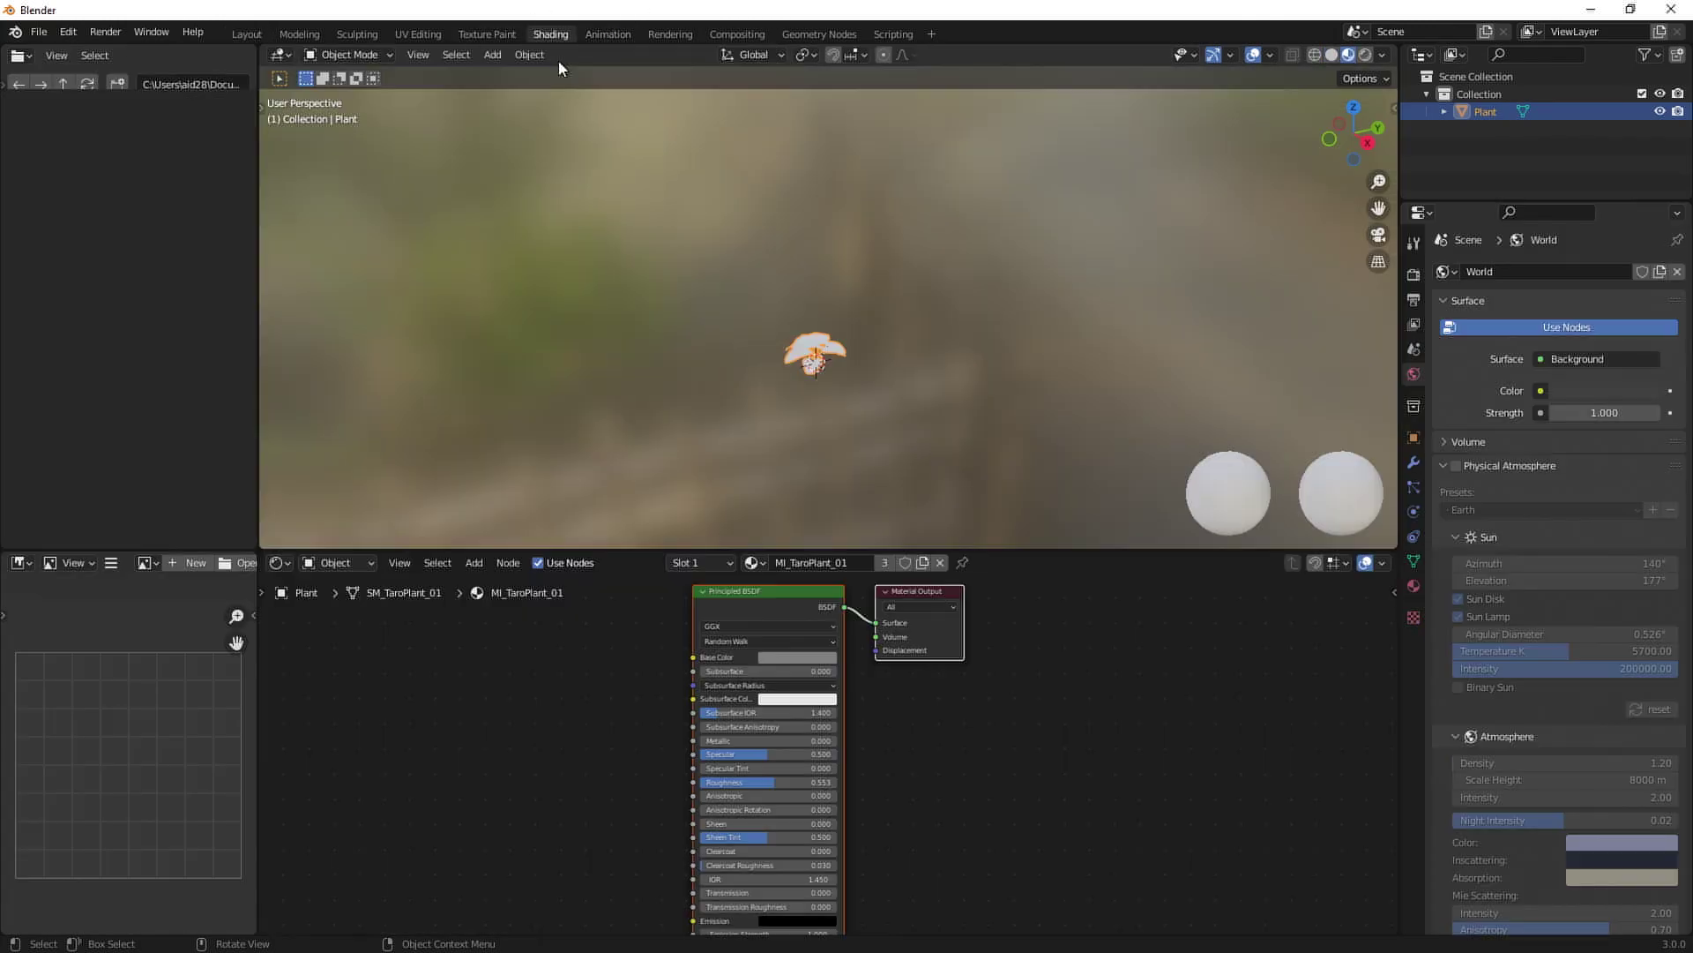
scroll(799, 303, up, 3)
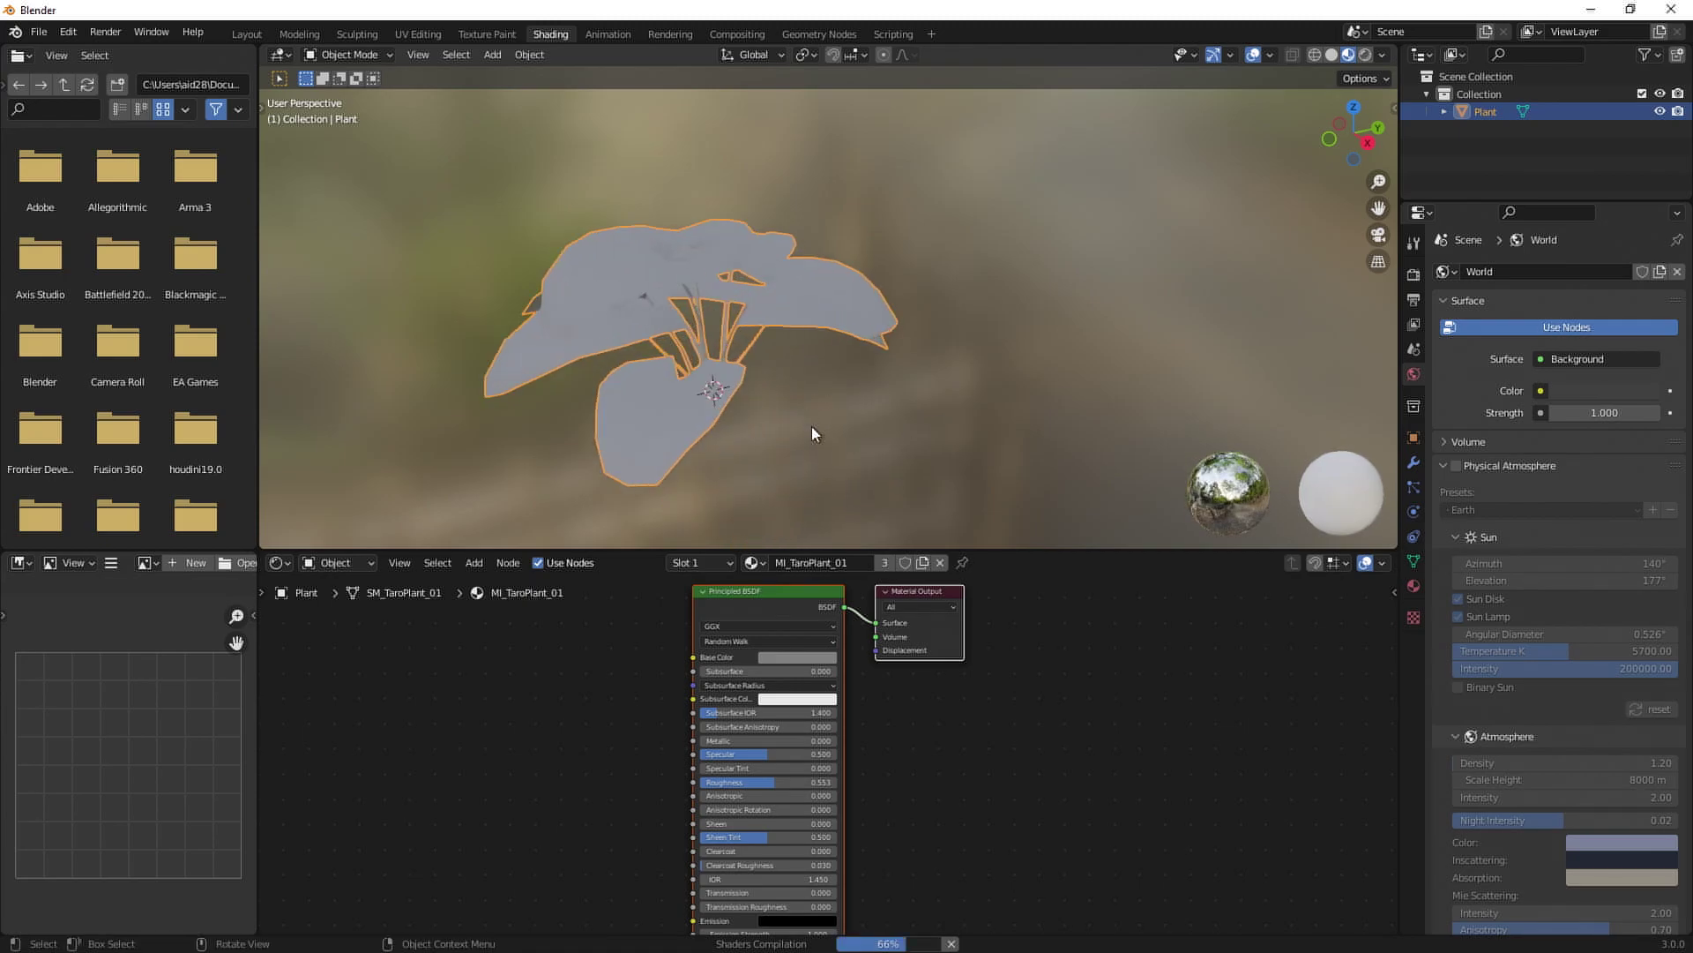
middle_drag(1013, 596, 805, 643)
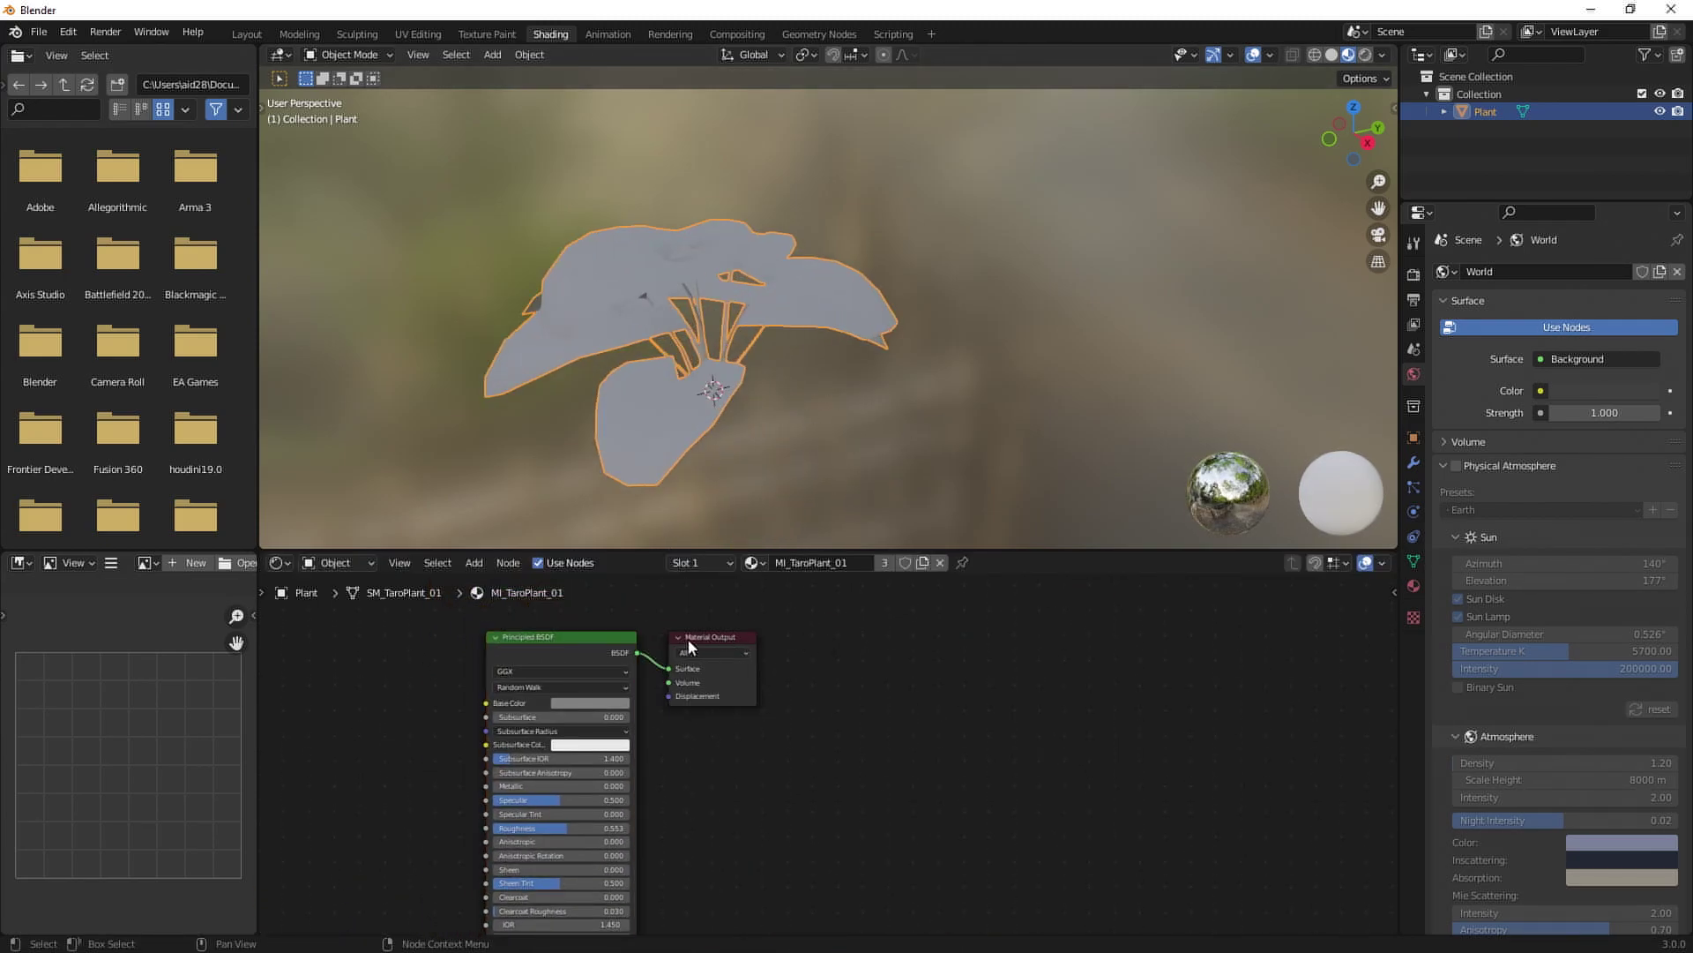
Delete the Principled BSDF, Normal Map and other nodes from the MI_TaroPlant_01 material, keeping only the Material Output node.
drag(697, 638, 979, 647)
drag(351, 605, 660, 821)
key(x)
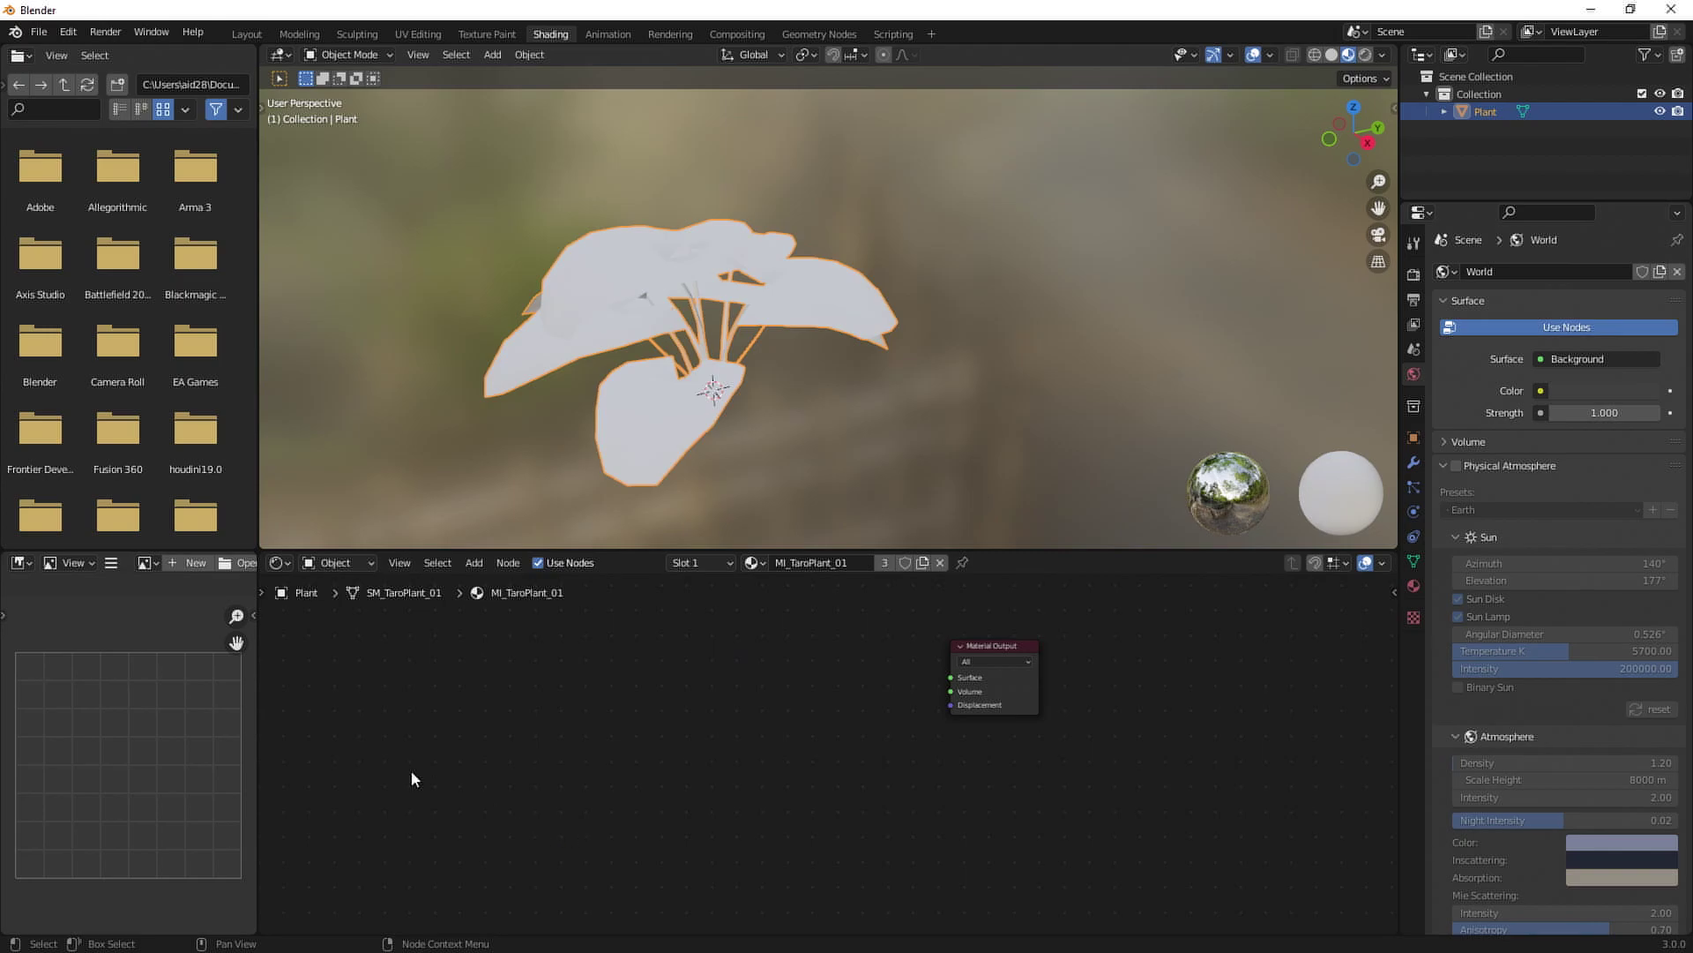
right_click(499, 766)
middle_drag(630, 771, 797, 668)
scroll(485, 711, down, 4)
click(593, 886)
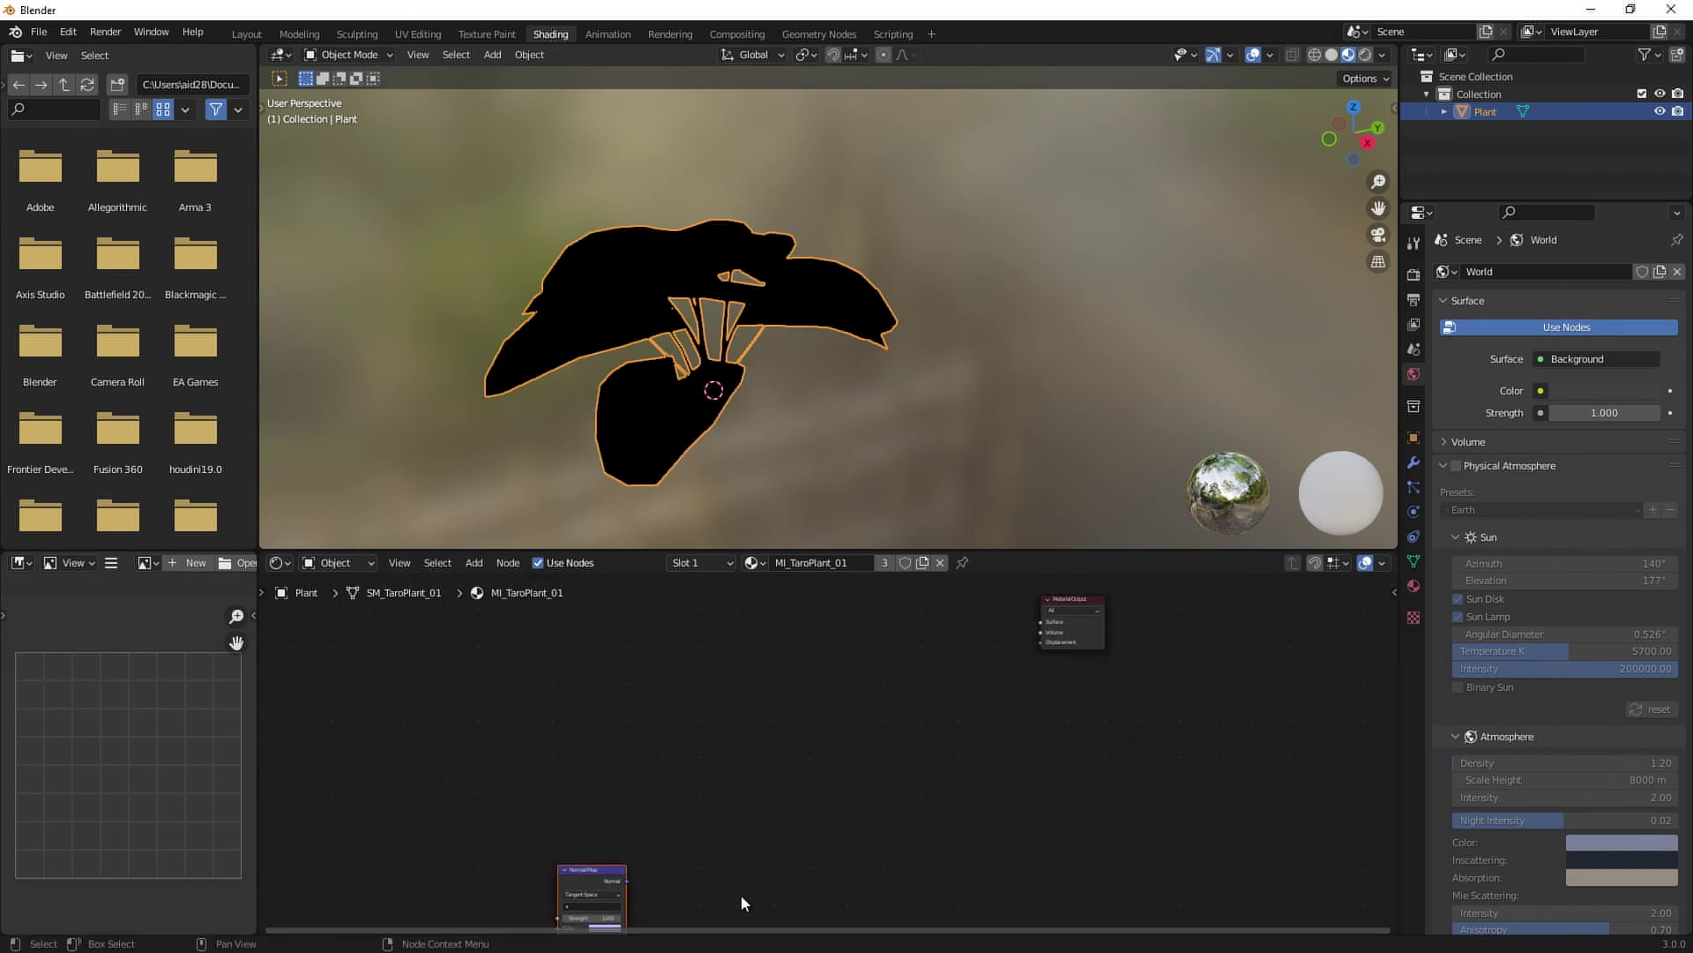
key(x)
Remove the image editor and file browser areas so the node editor and 3D viewport take over their space.
middle_drag(892, 737, 634, 834)
scroll(812, 723, up, 12)
scroll(746, 708, up, 1)
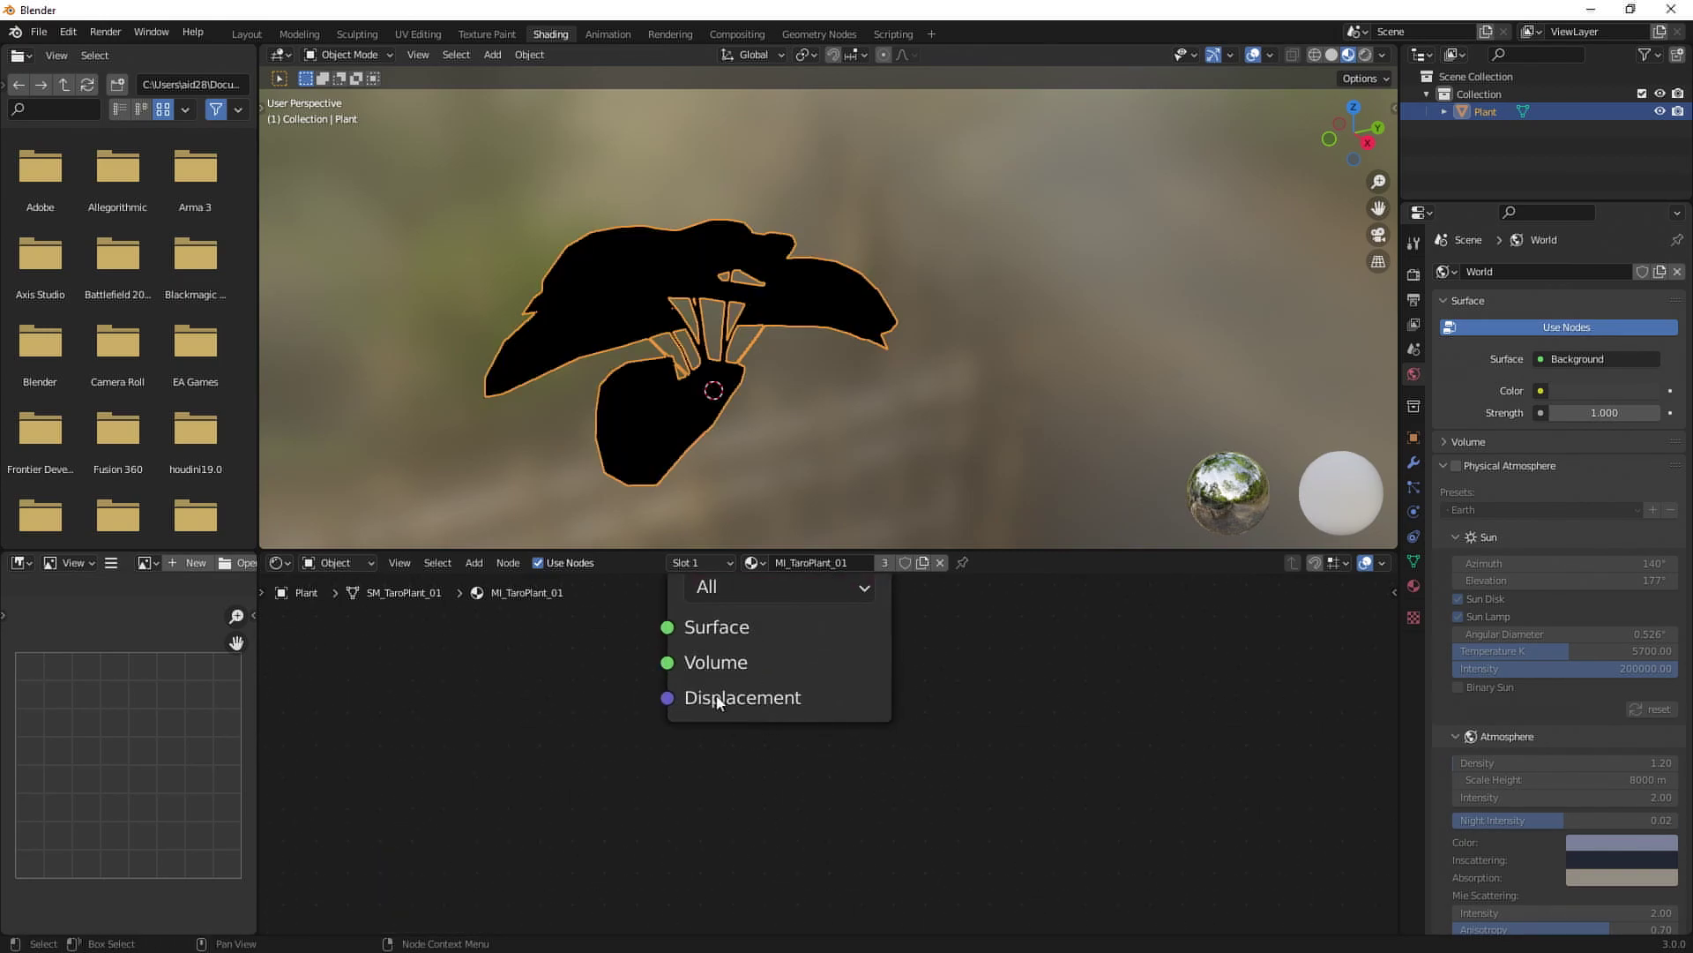
drag(667, 697, 167, 554)
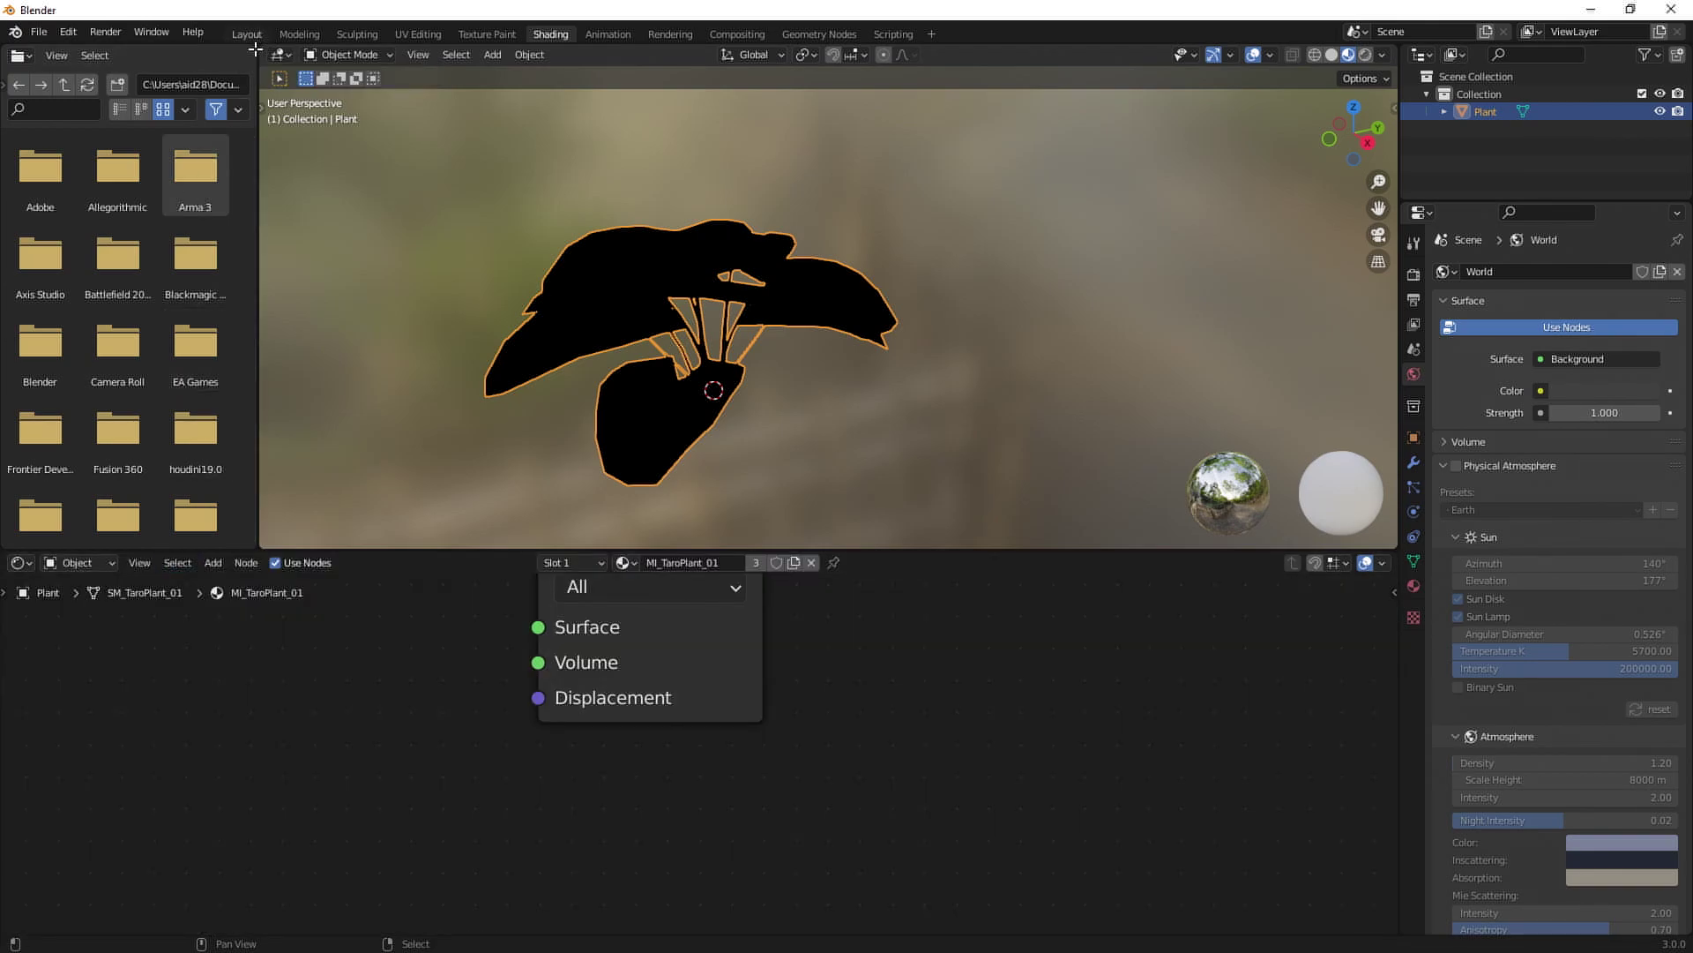
drag(256, 45, 132, 265)
Examine the Material Output node's inputs, including Displacement, in the MI_TaroPlant_01 node graph.
middle_drag(739, 722, 918, 814)
scroll(758, 768, down, 6)
middle_drag(599, 728, 738, 672)
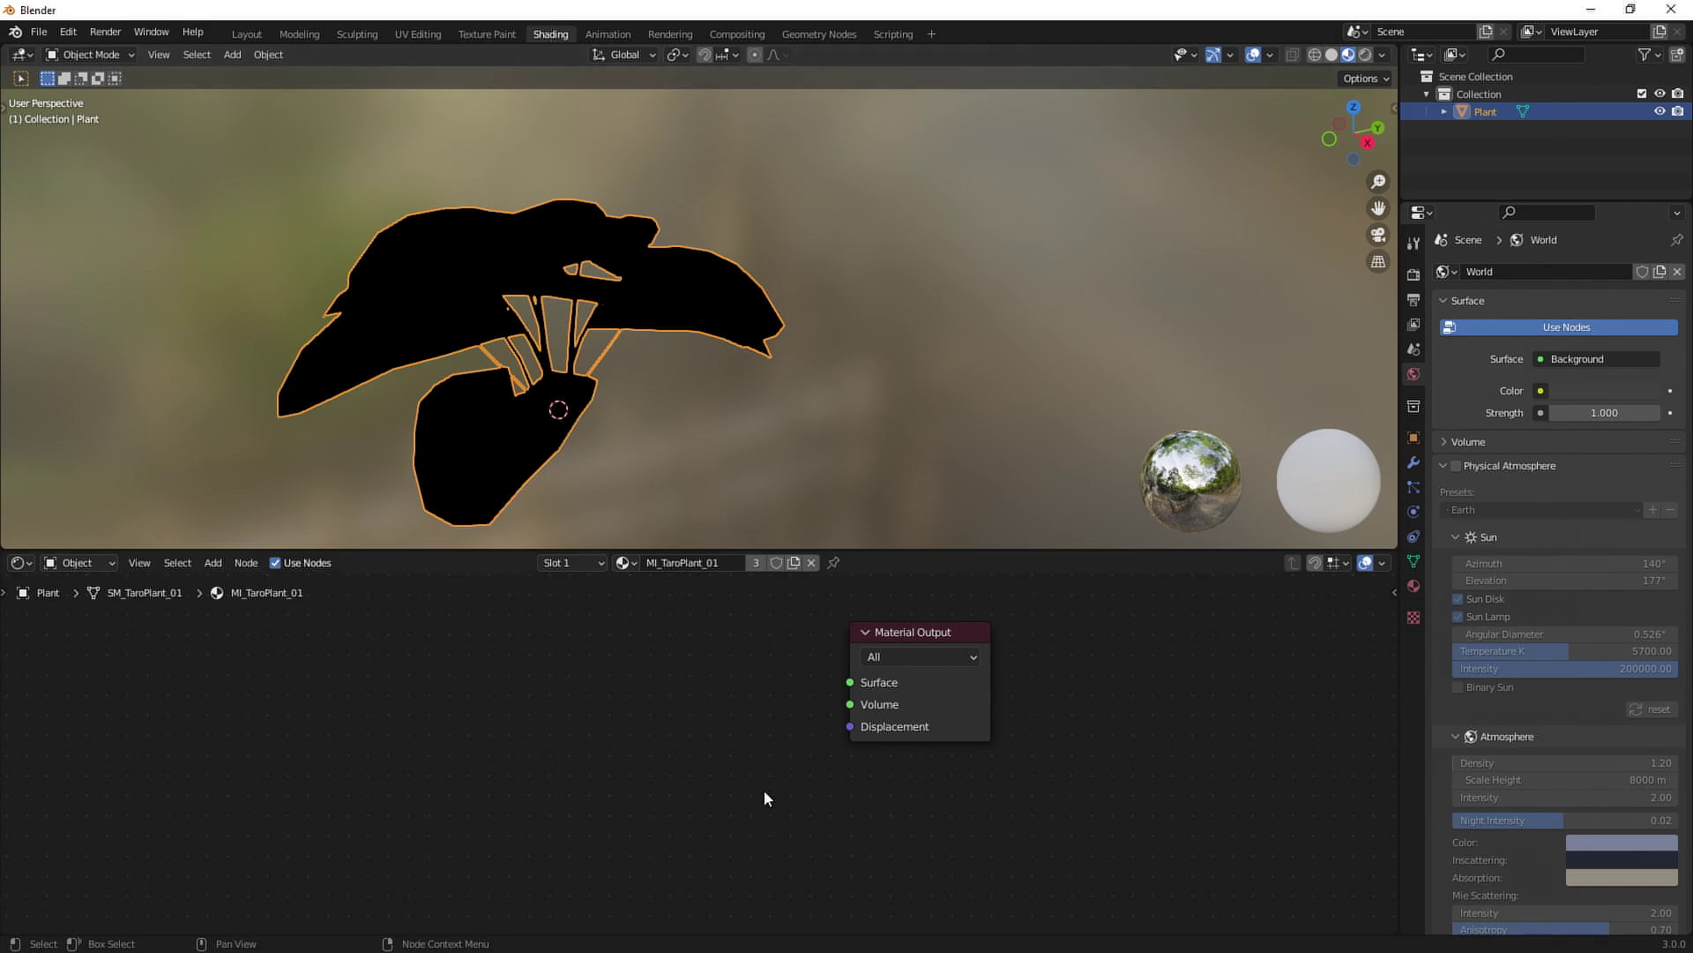
middle_drag(764, 799, 865, 793)
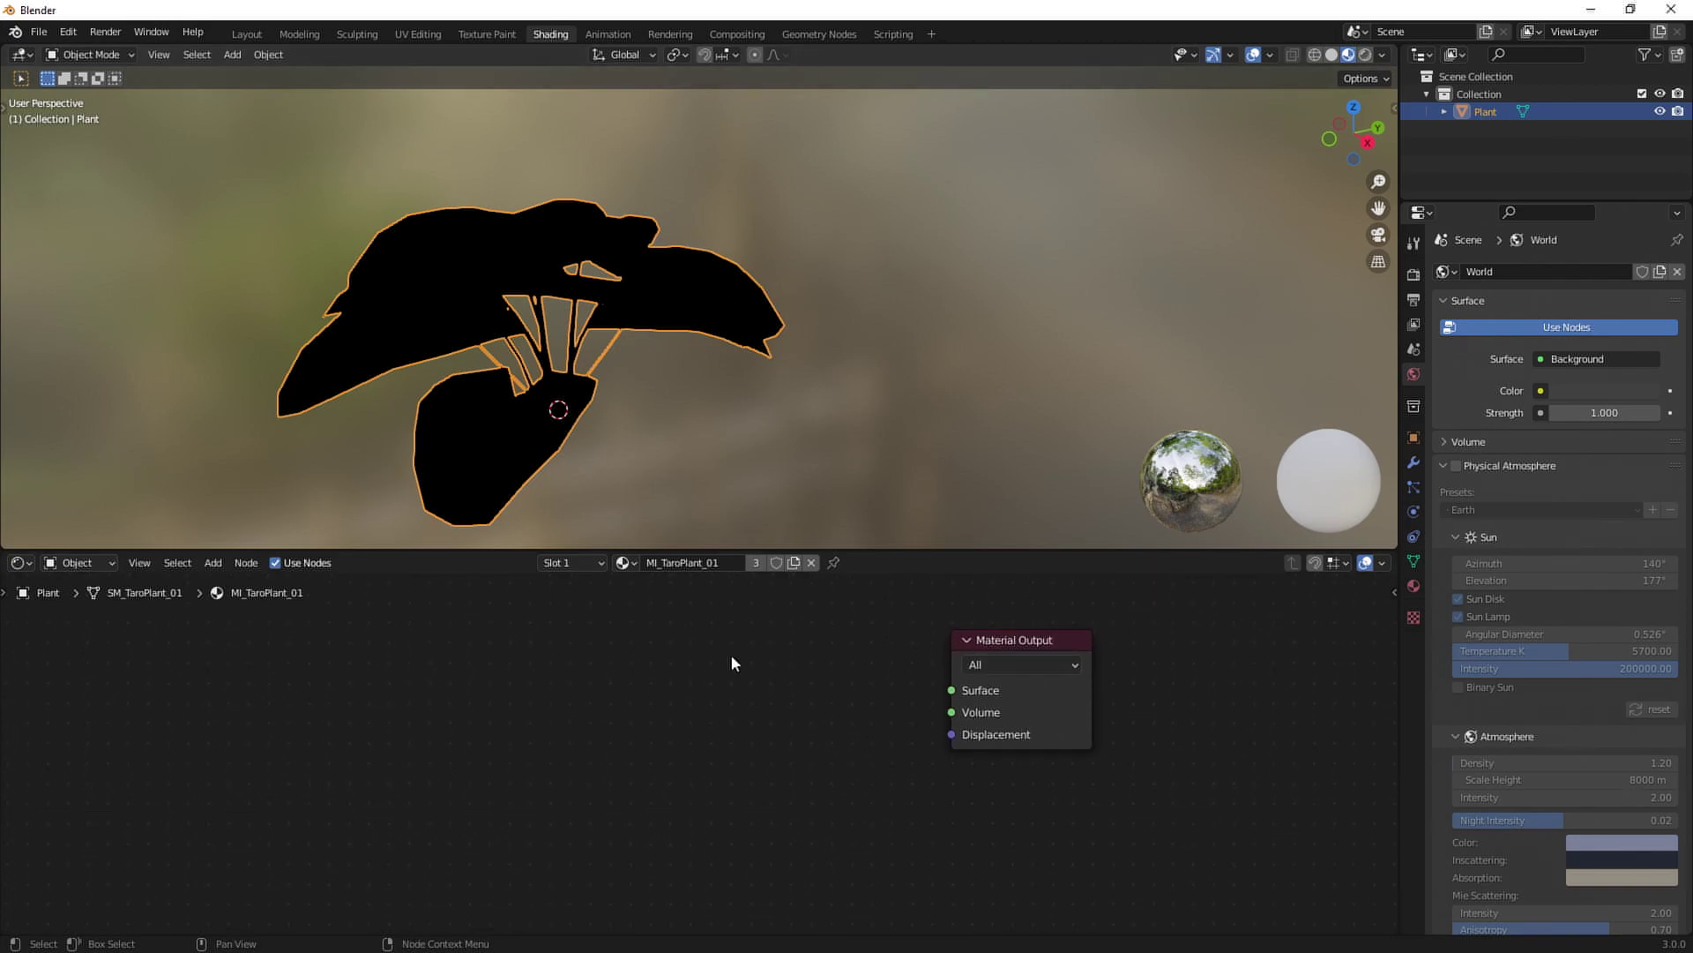
drag(839, 606, 1102, 723)
middle_drag(924, 703, 1053, 706)
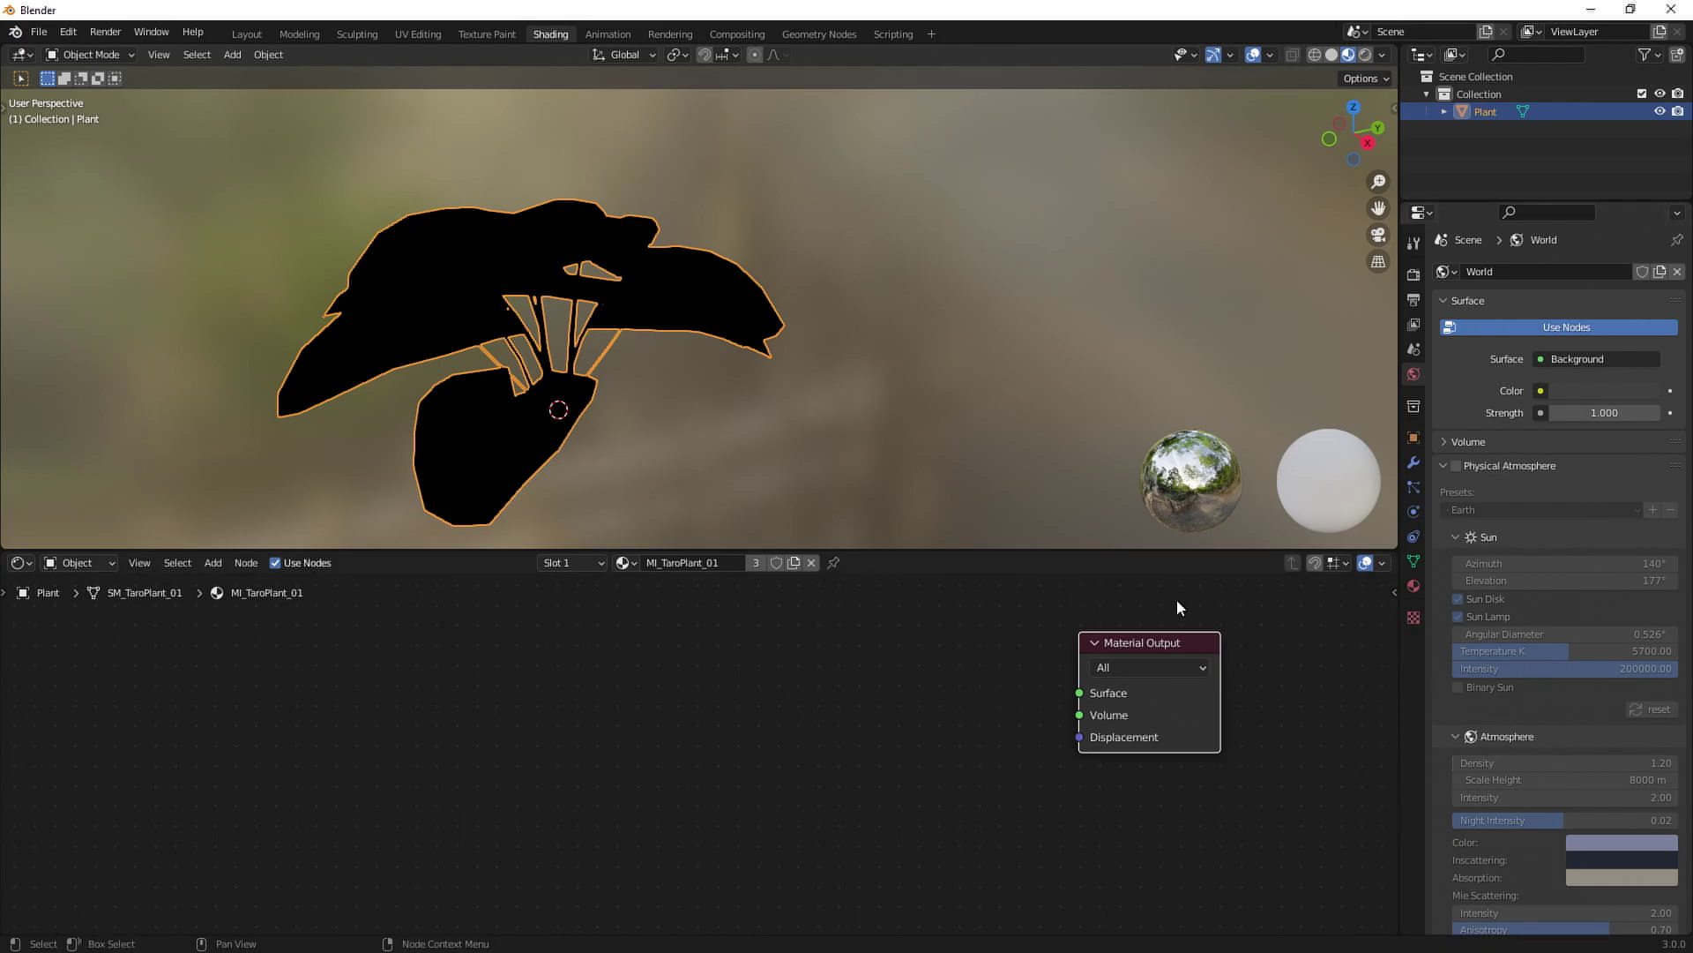
scroll(979, 729, down, 2)
middle_drag(979, 729, 1103, 714)
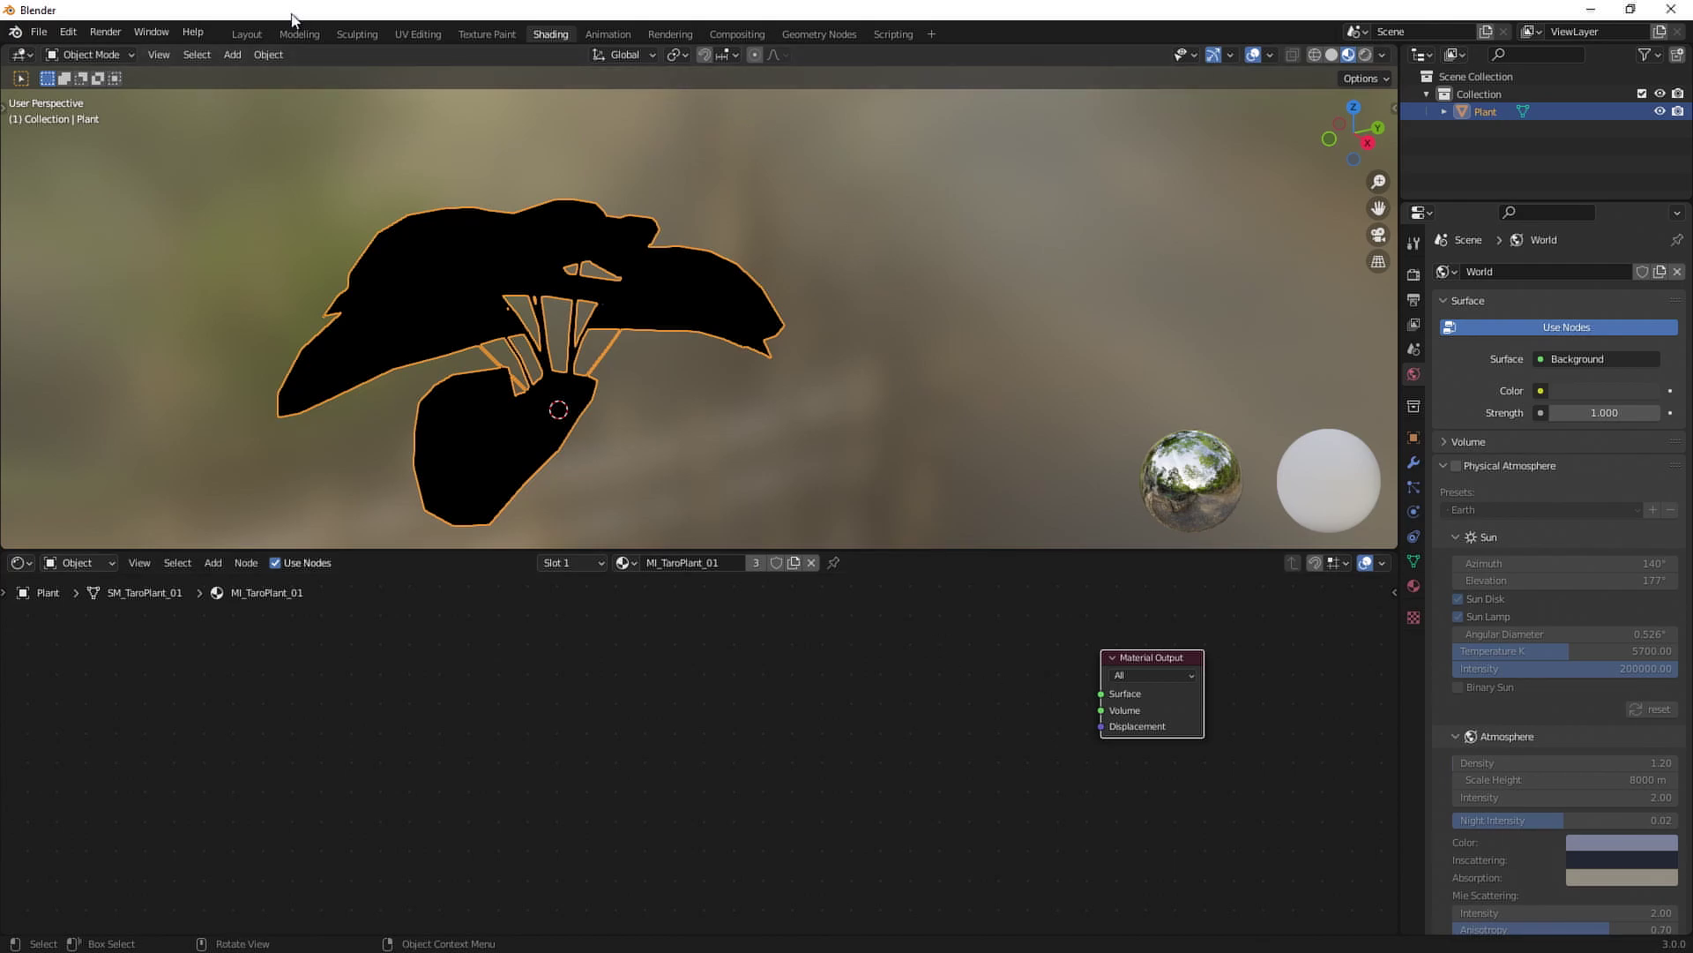
Return to the Layout workspace and put the plant in Vertex Paint mode.
click(237, 33)
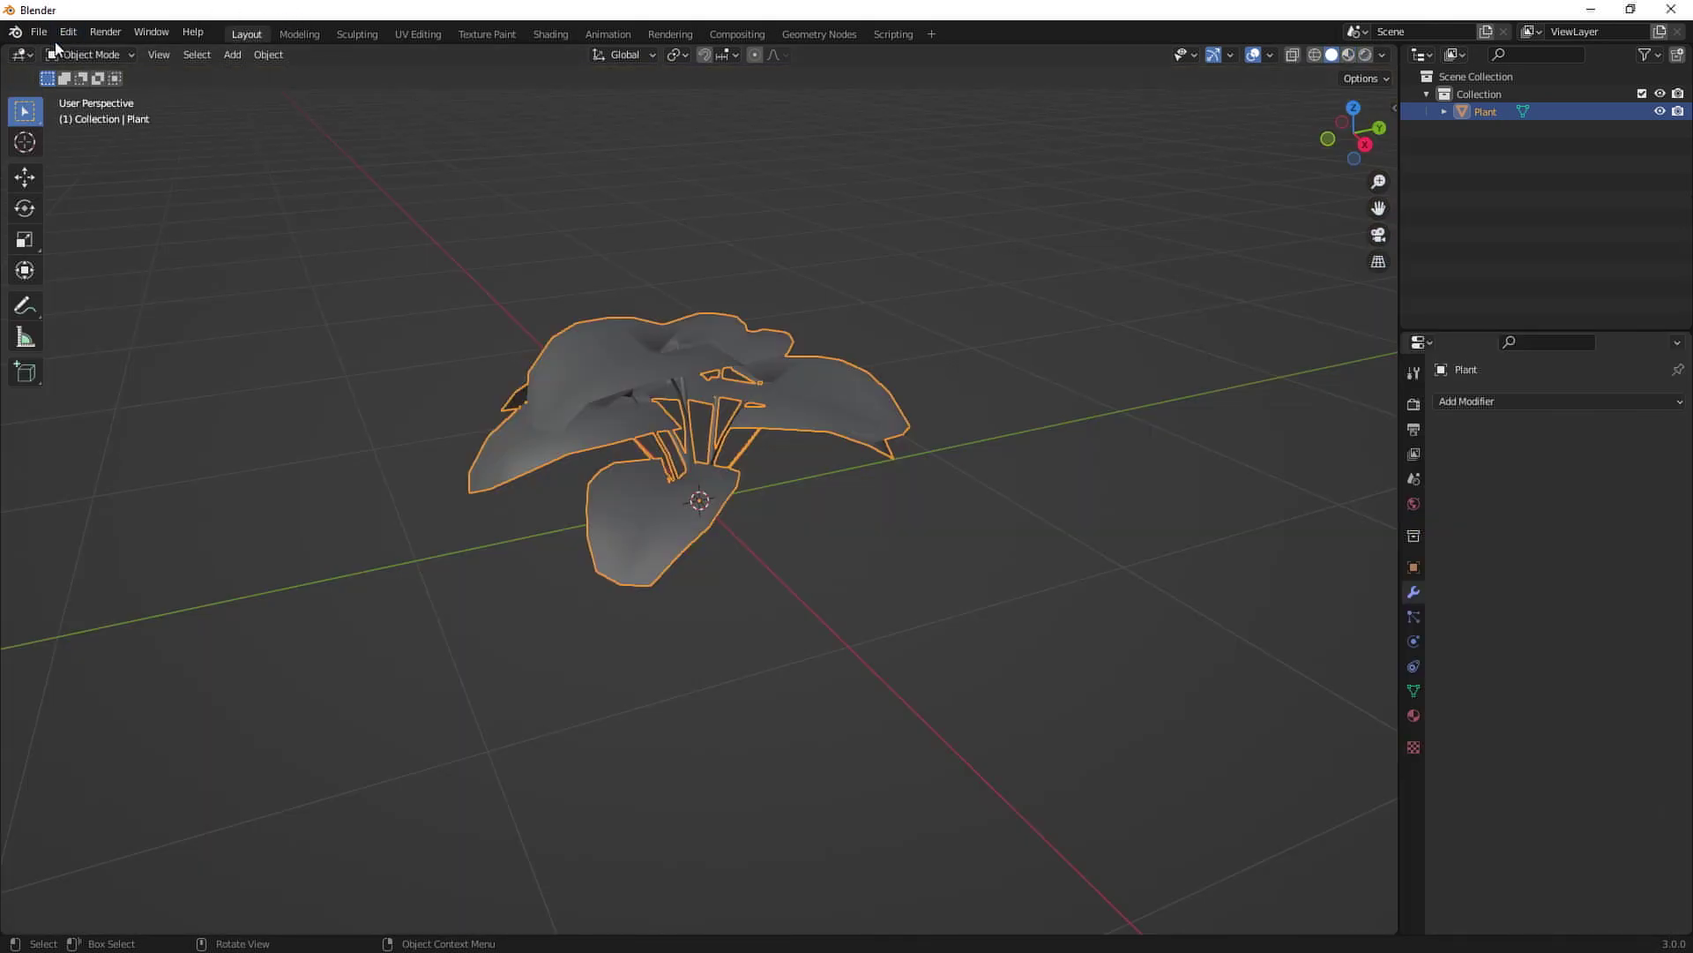
click(55, 62)
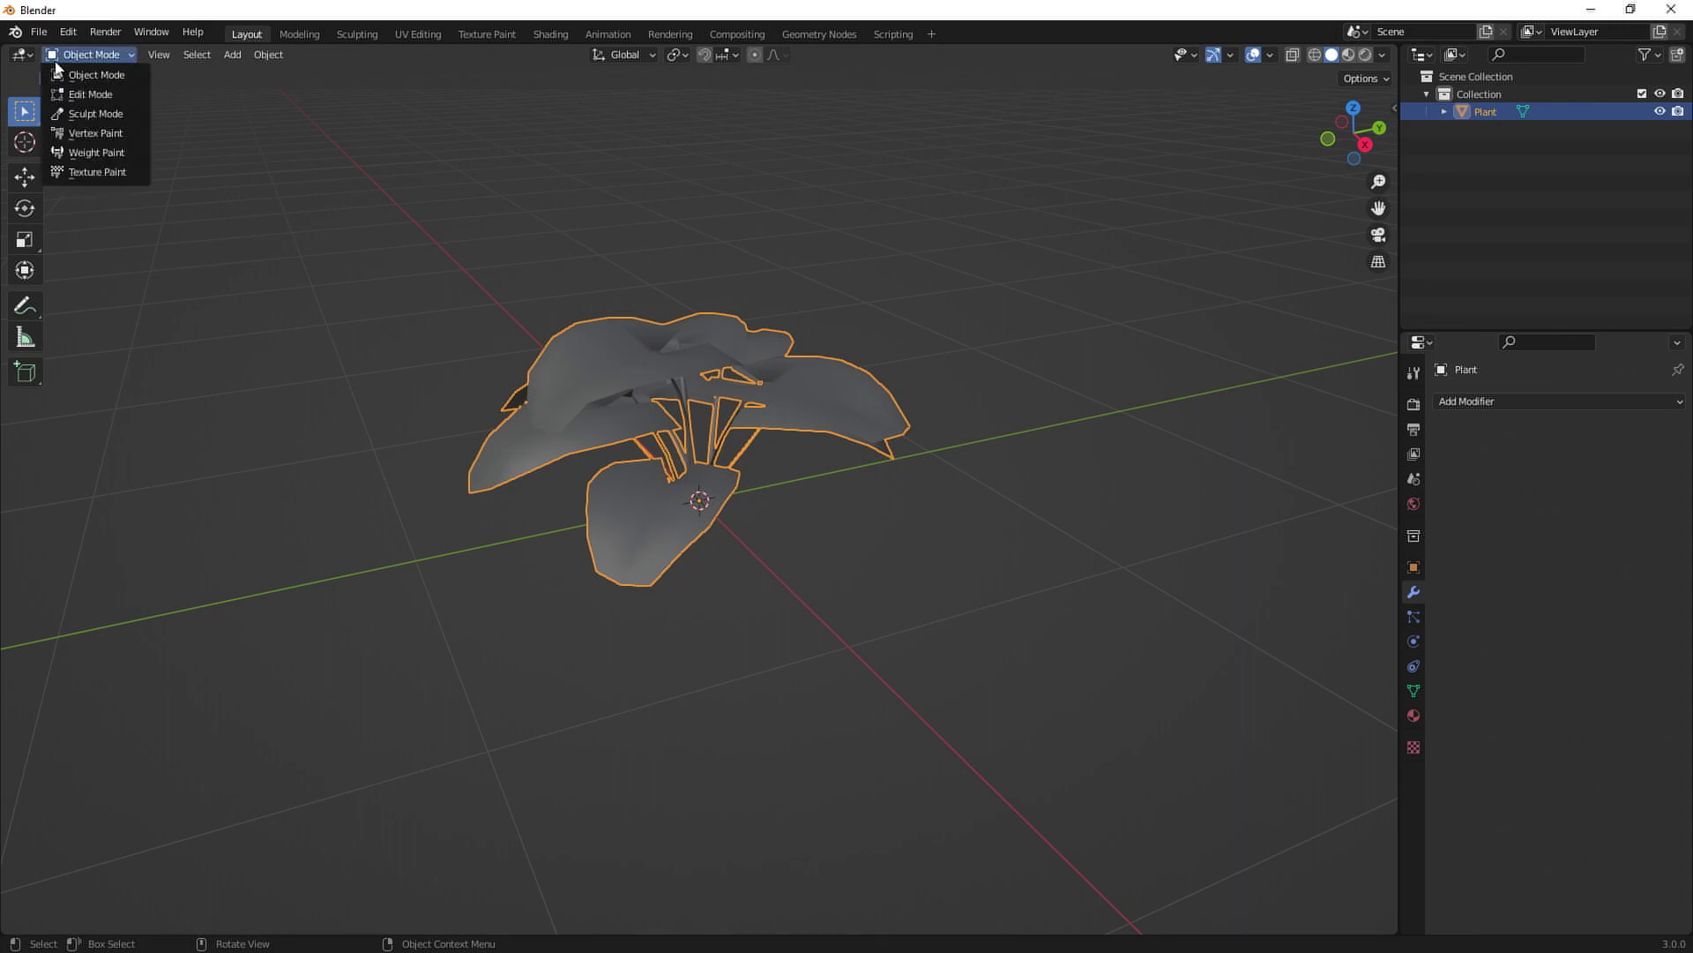
click(77, 154)
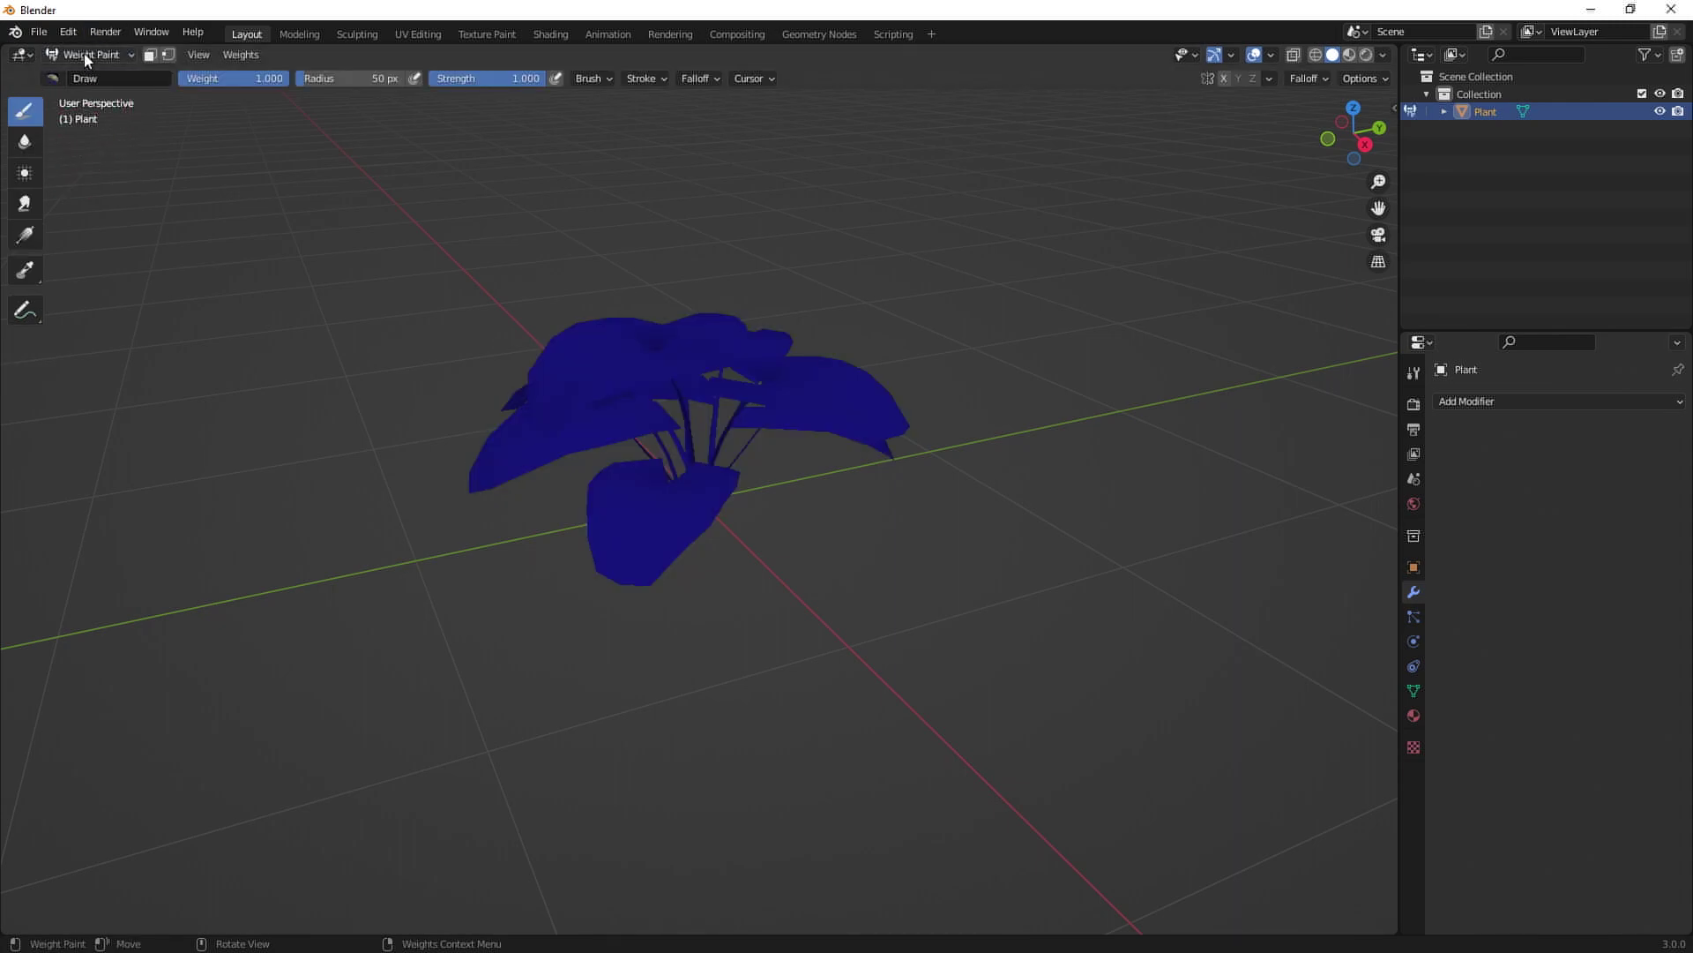
click(86, 138)
Show the Vertex Colors list in the plant's mesh data properties.
mouse_move(1270, 492)
middle_down()
mouse_move(1118, 367)
mouse_move(1266, 574)
middle_up()
click(1413, 690)
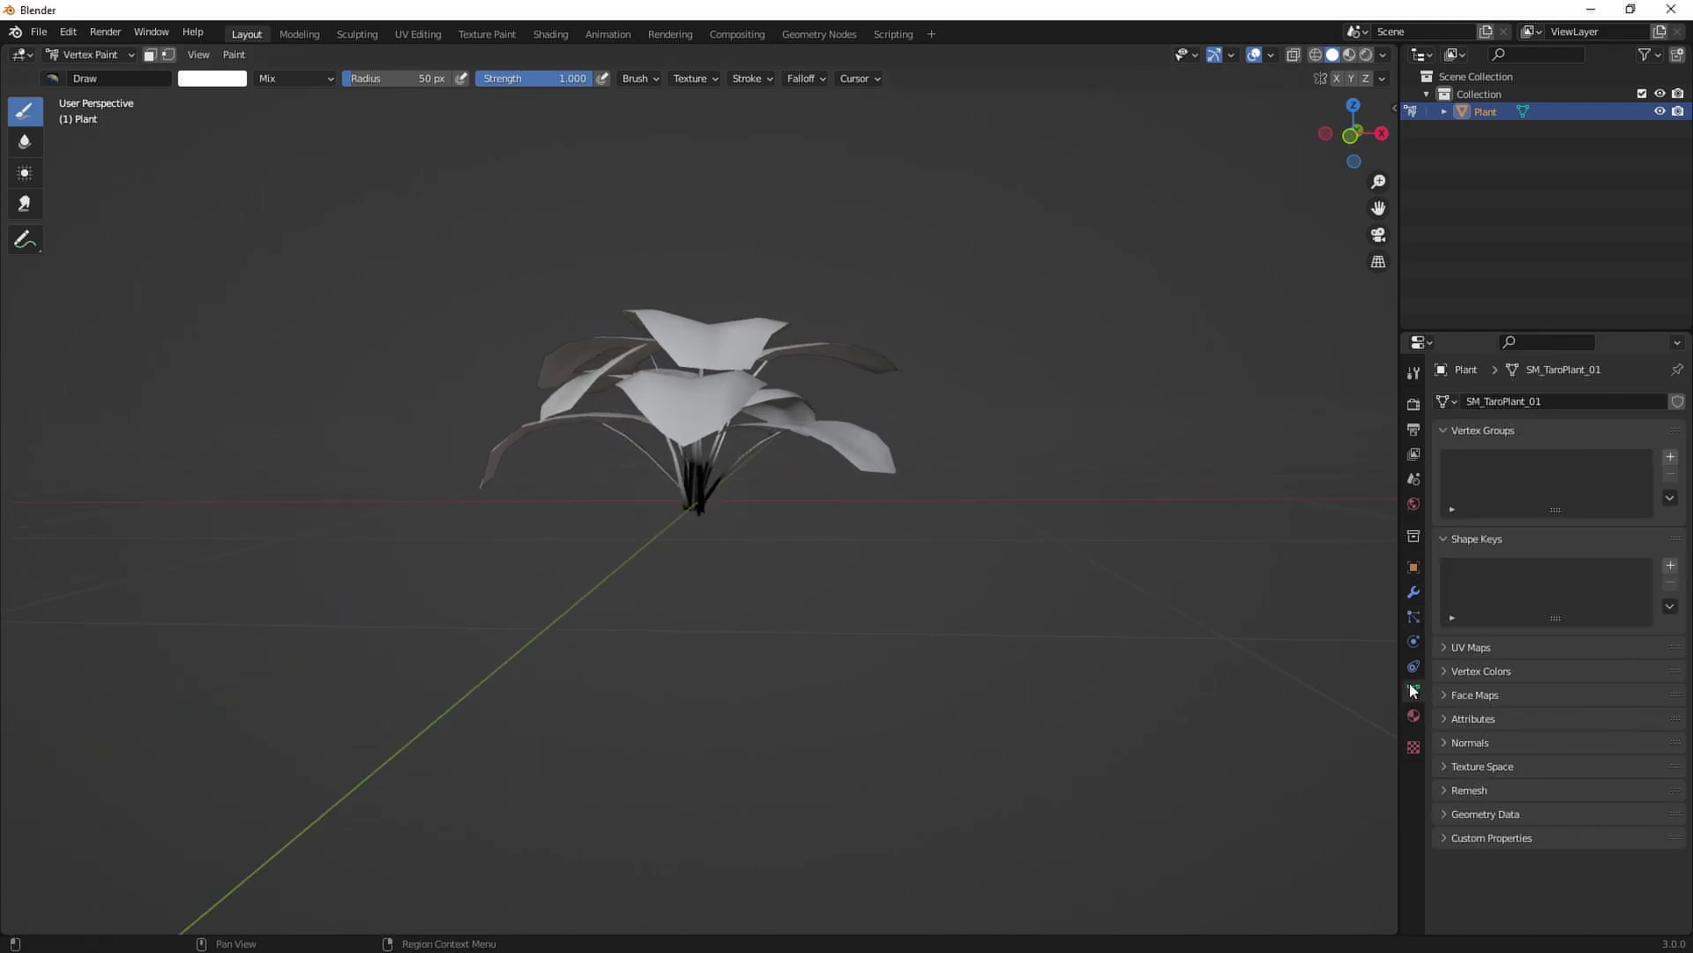
click(1444, 671)
Examine the vertex colors on the plant's leaves and stems from several angles.
scroll(944, 426, up, 6)
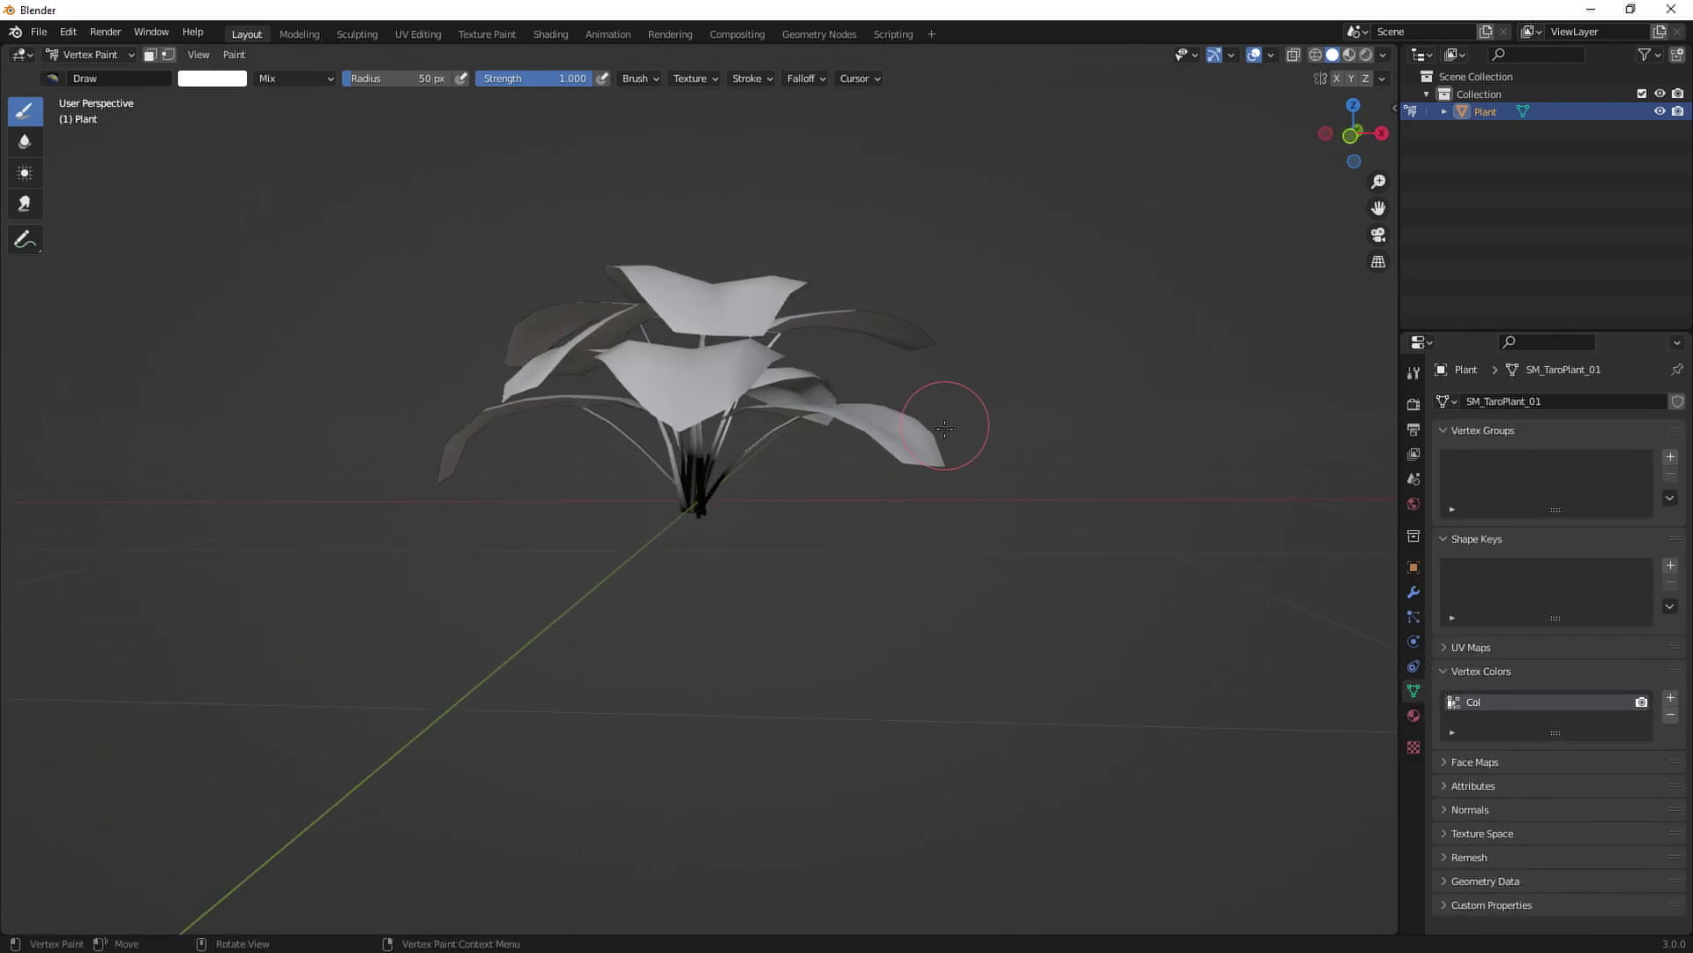
middle_drag(979, 484, 817, 469)
scroll(499, 328, down, 8)
middle_drag(503, 335, 648, 472)
middle_drag(961, 507, 897, 474)
middle_drag(791, 481, 774, 407)
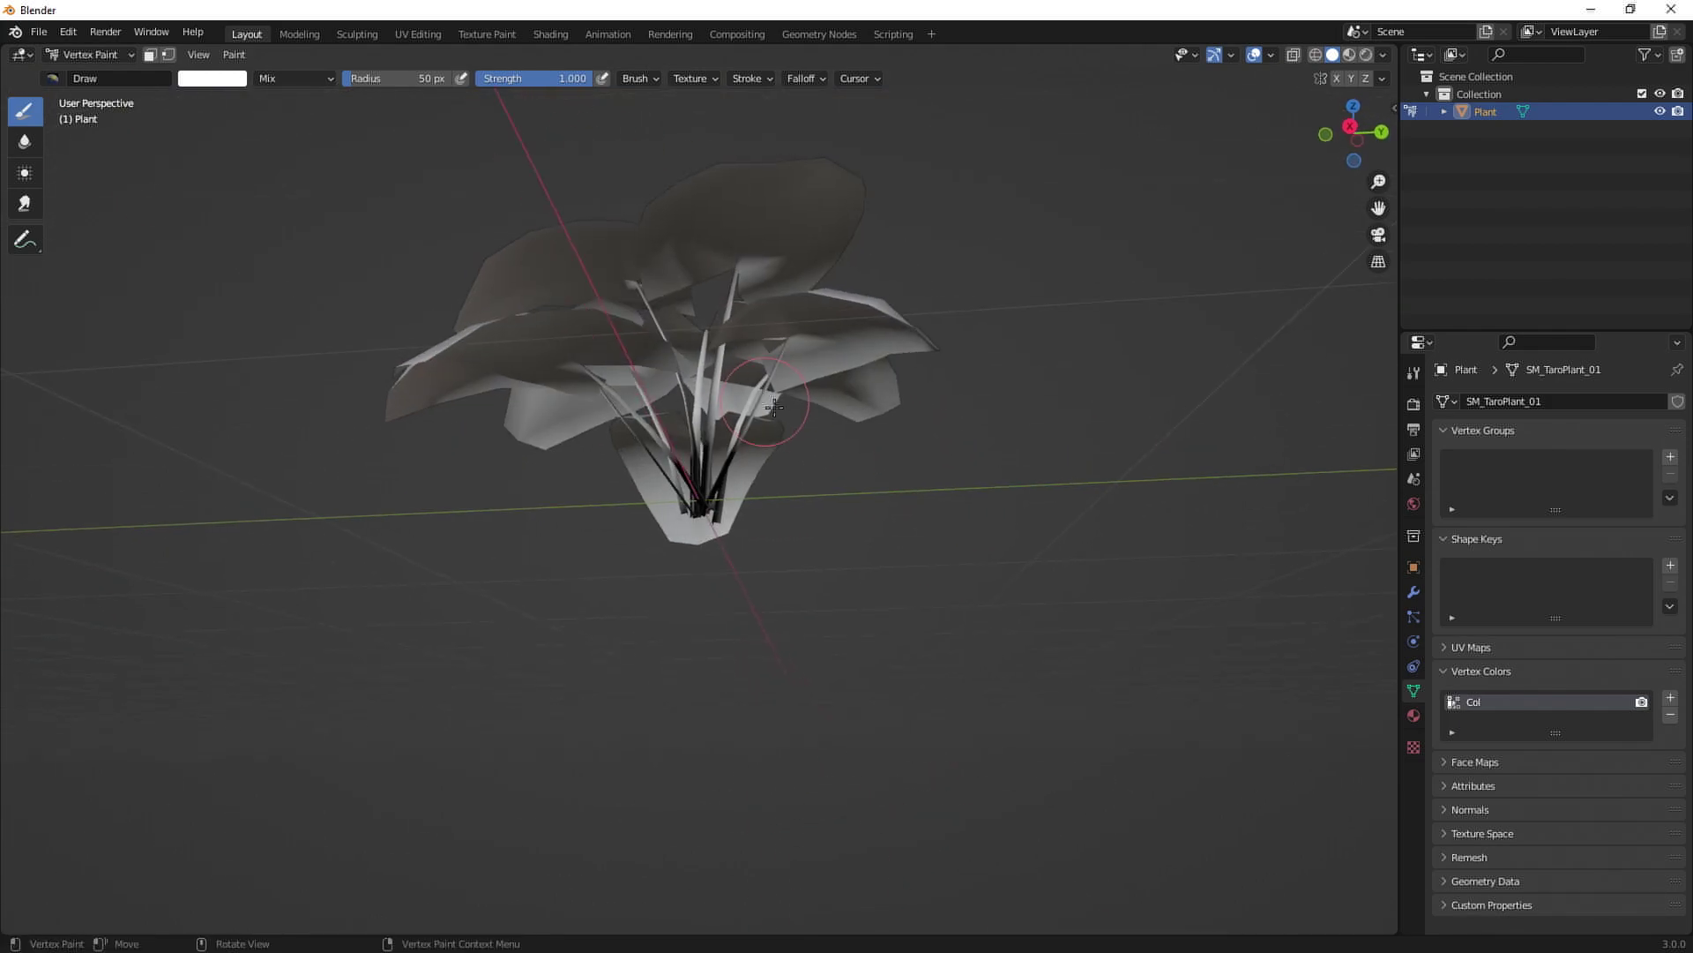
Switch to the Shading workspace and add a Diffuse BSDF node connected to the Material Output's Surface input.
middle_drag(630, 428, 694, 499)
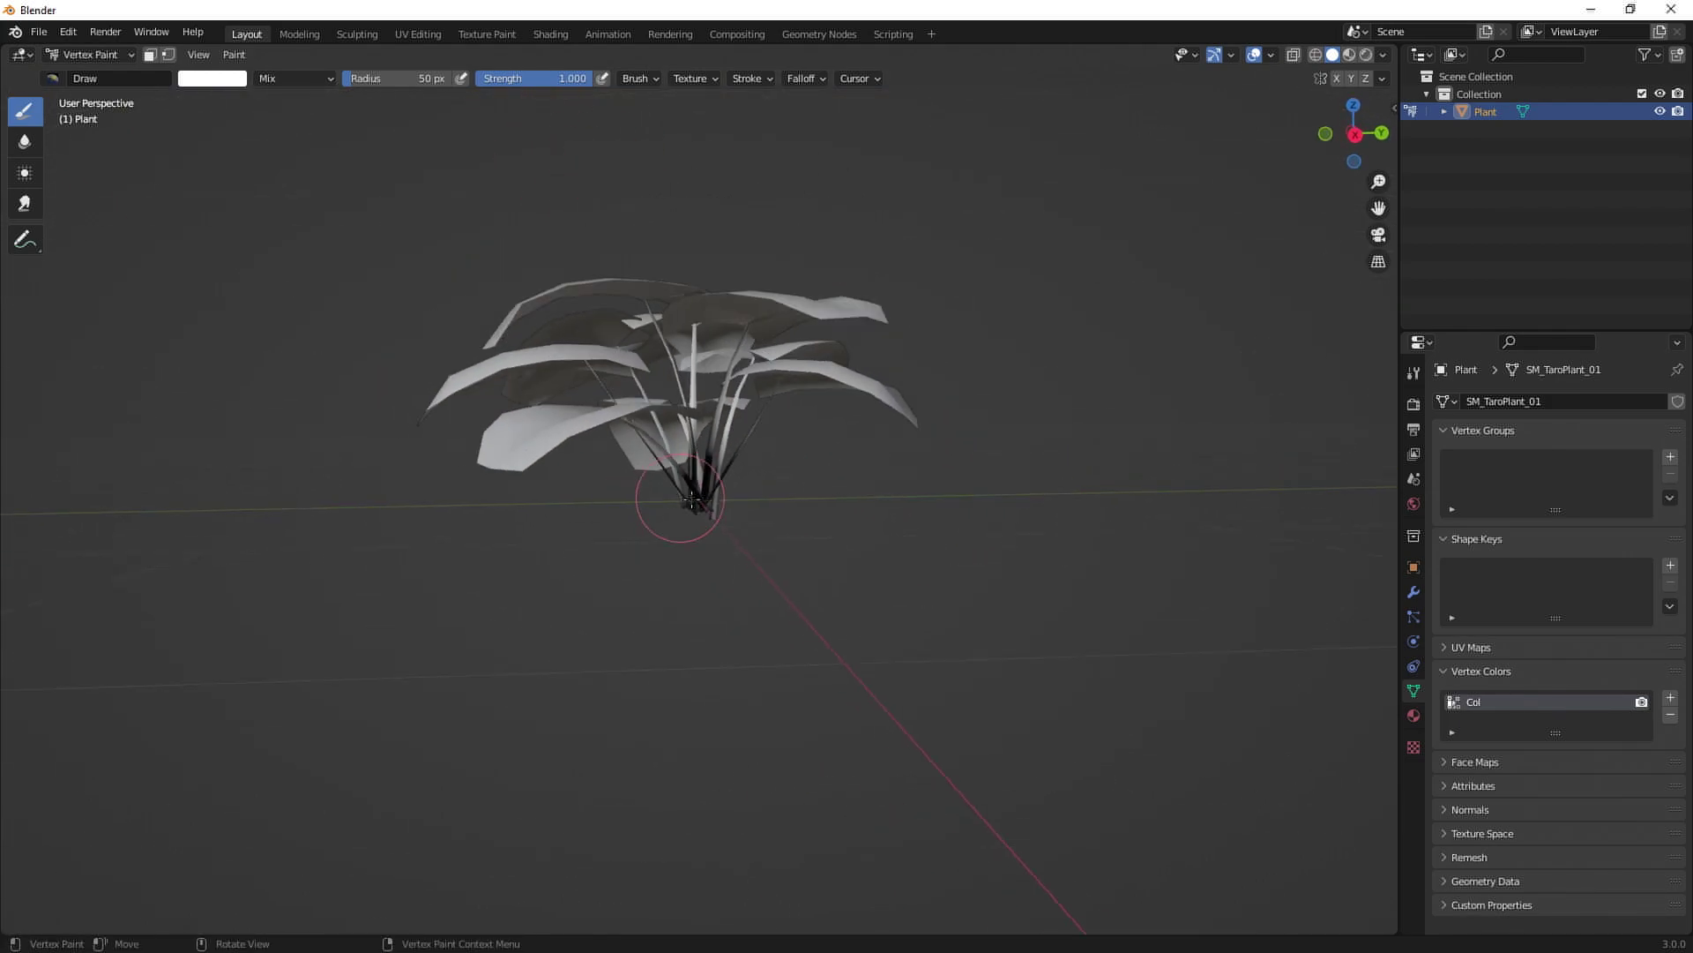
click(547, 34)
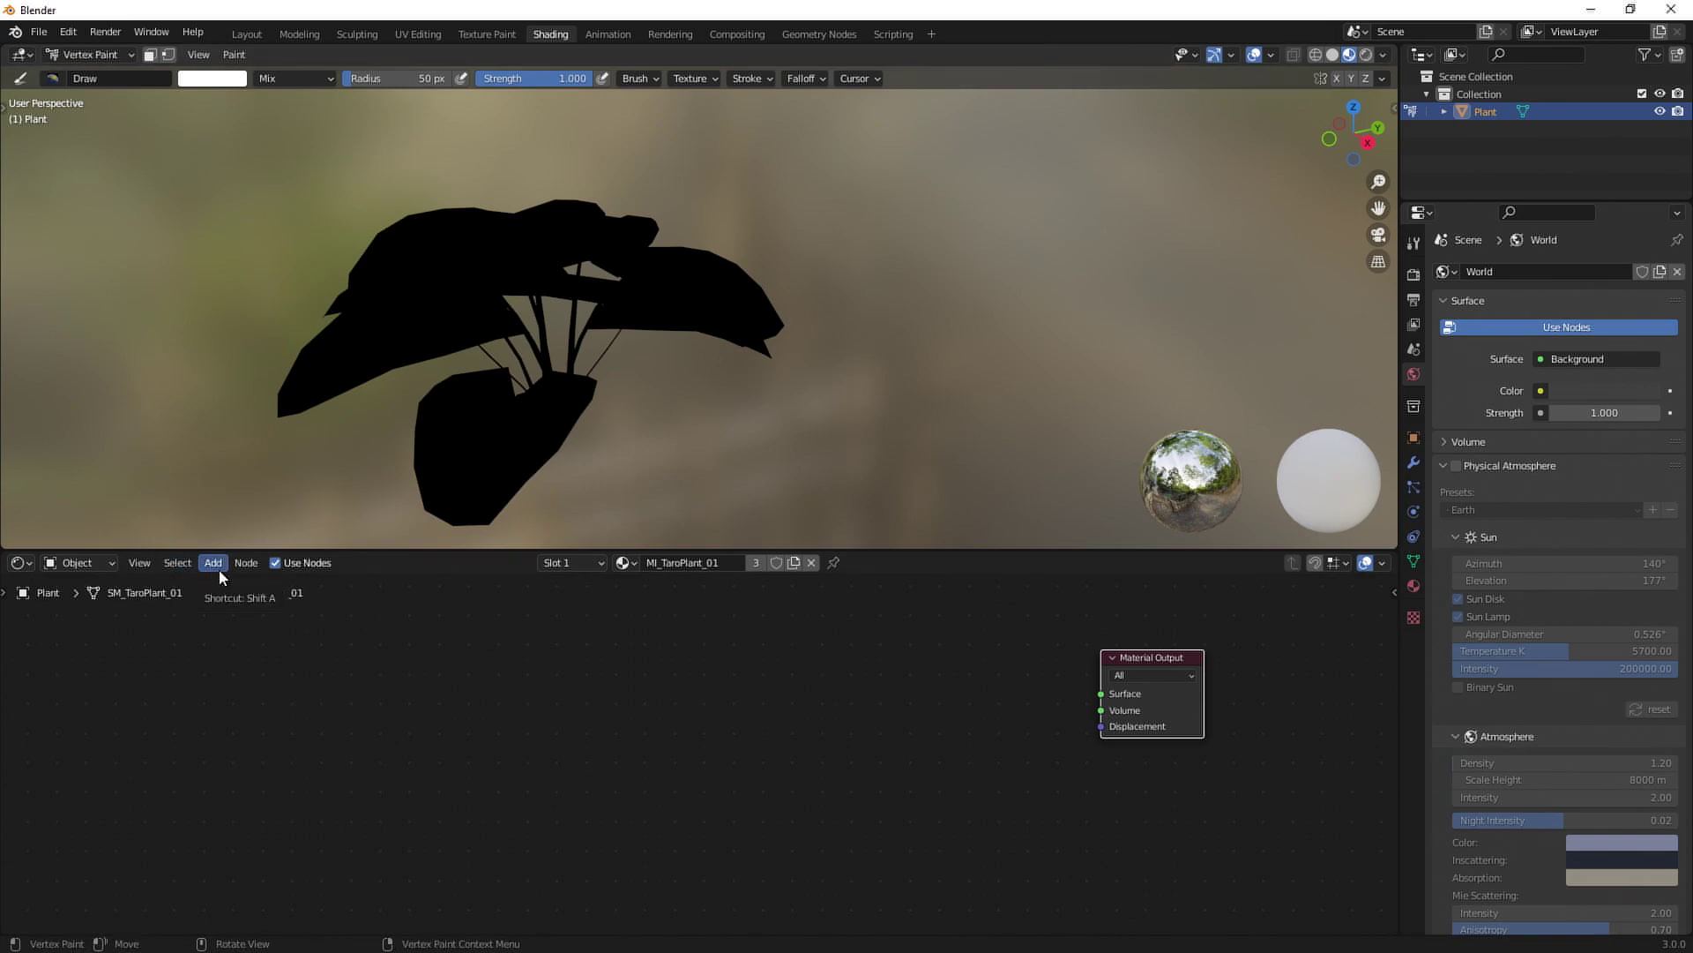
middle_drag(461, 421, 432, 408)
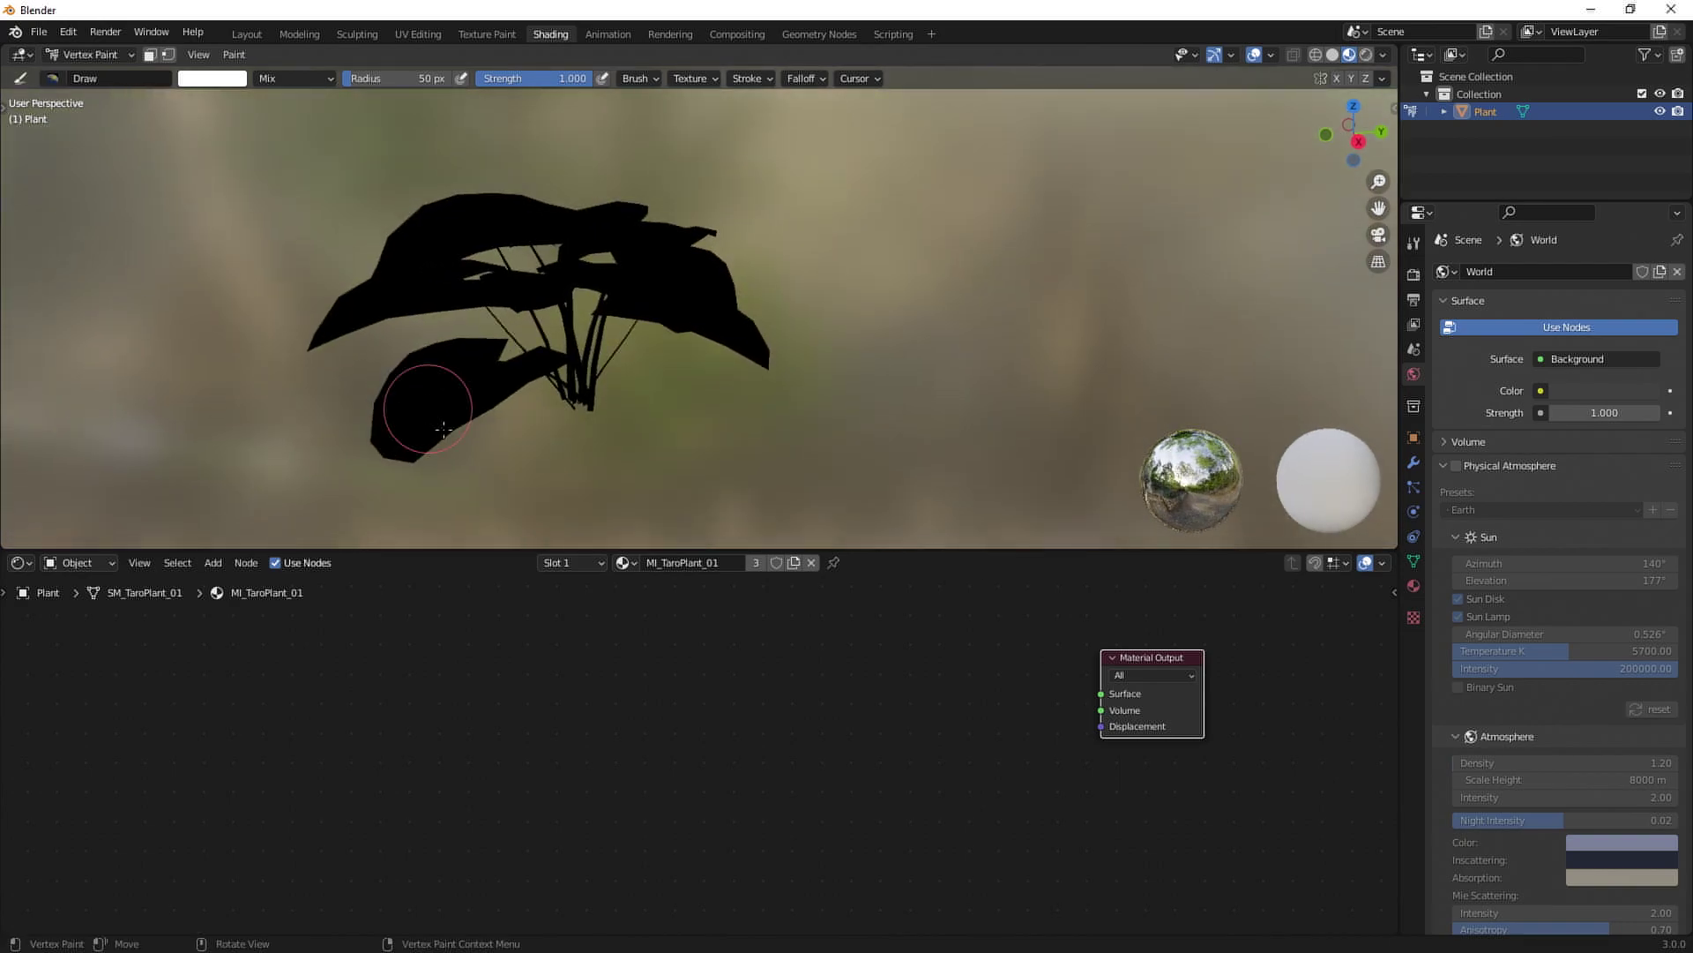
middle_drag(826, 723, 668, 687)
click(221, 564)
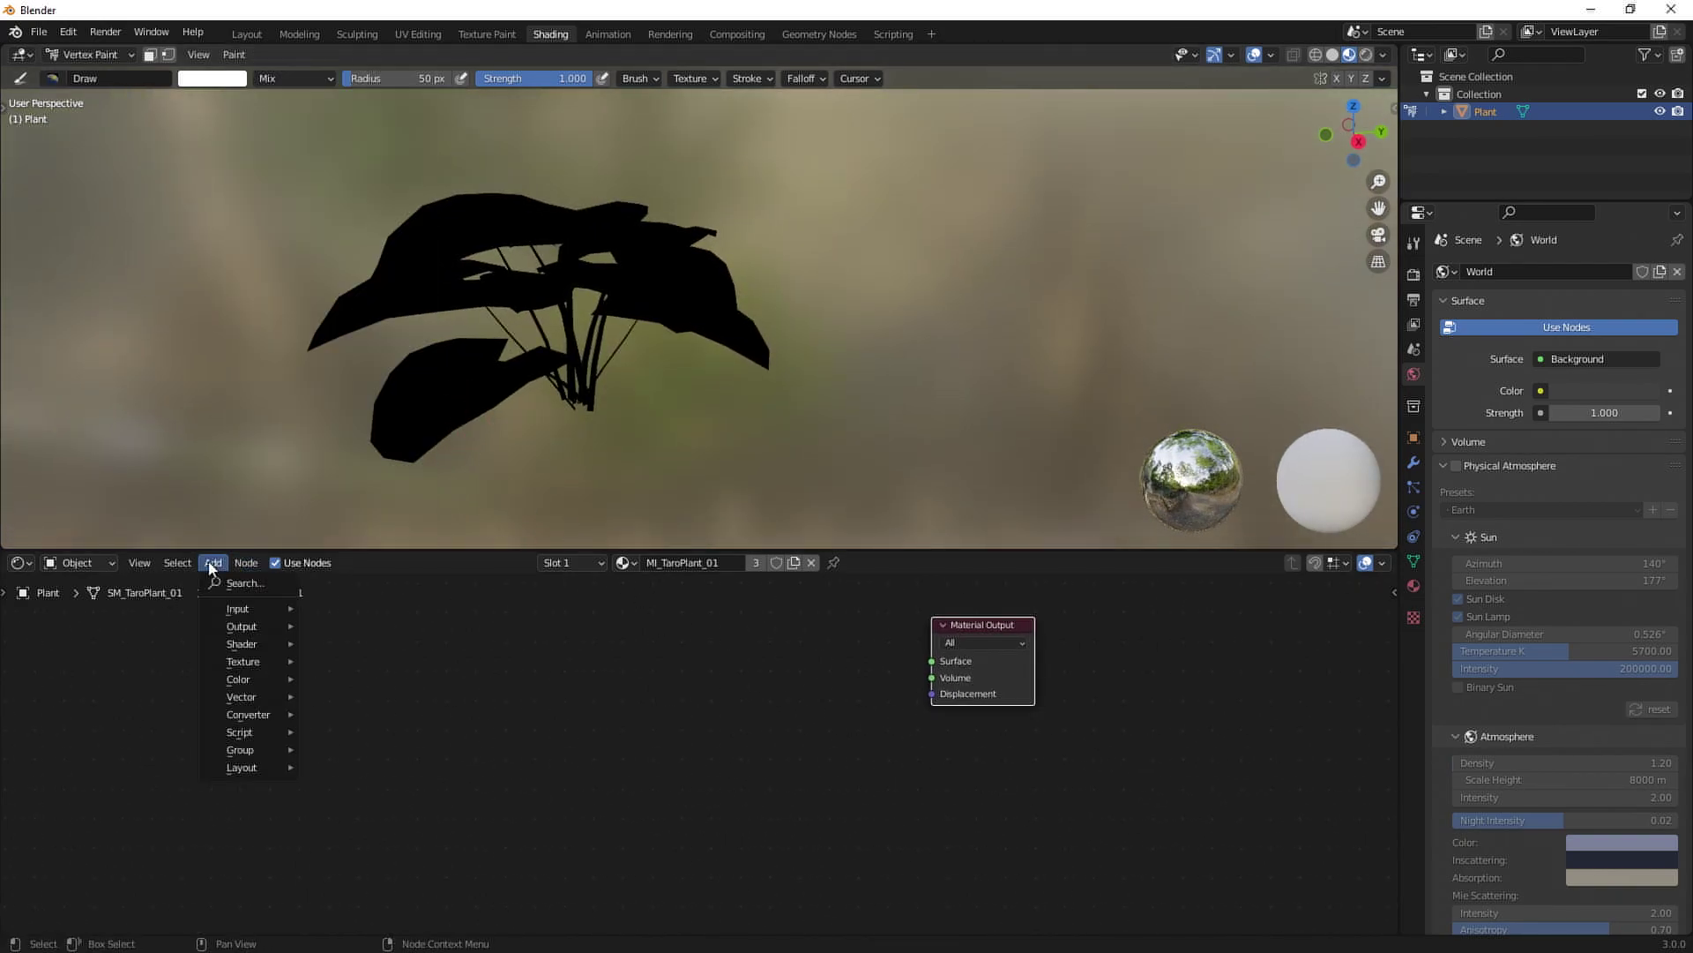
click(214, 580)
text(d)
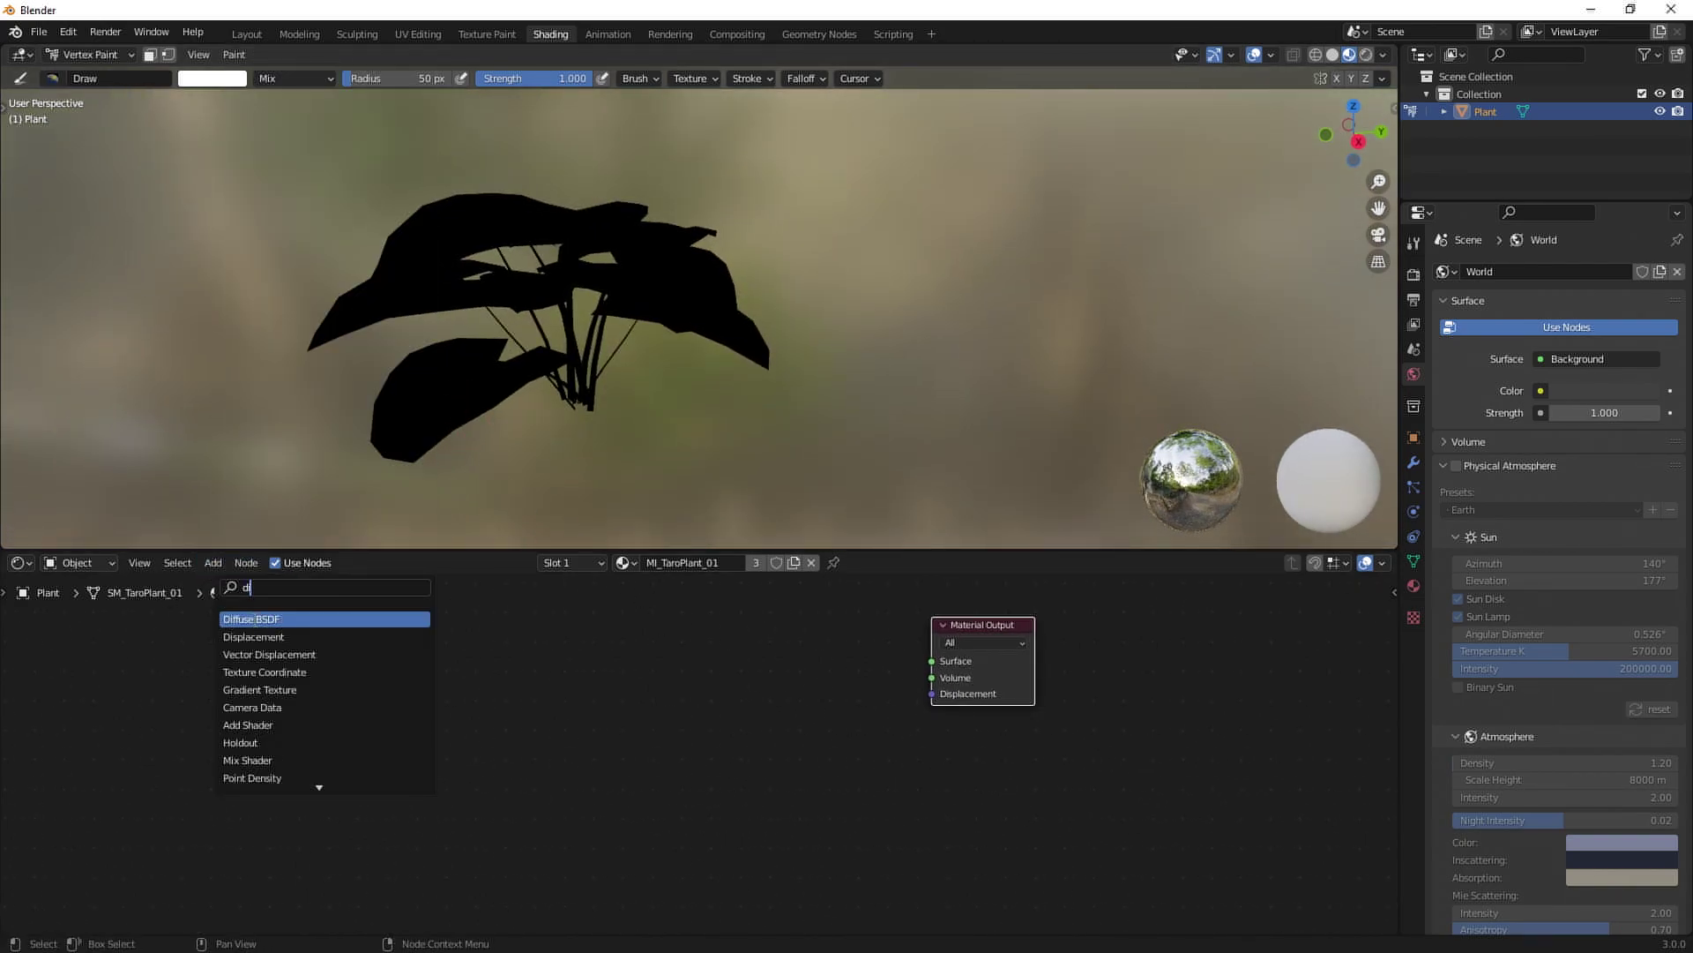
key(Return)
click(595, 676)
drag(592, 679, 933, 662)
Set the Diffuse BSDF color to light green and move the node farther from the Material Output.
click(572, 697)
click(564, 527)
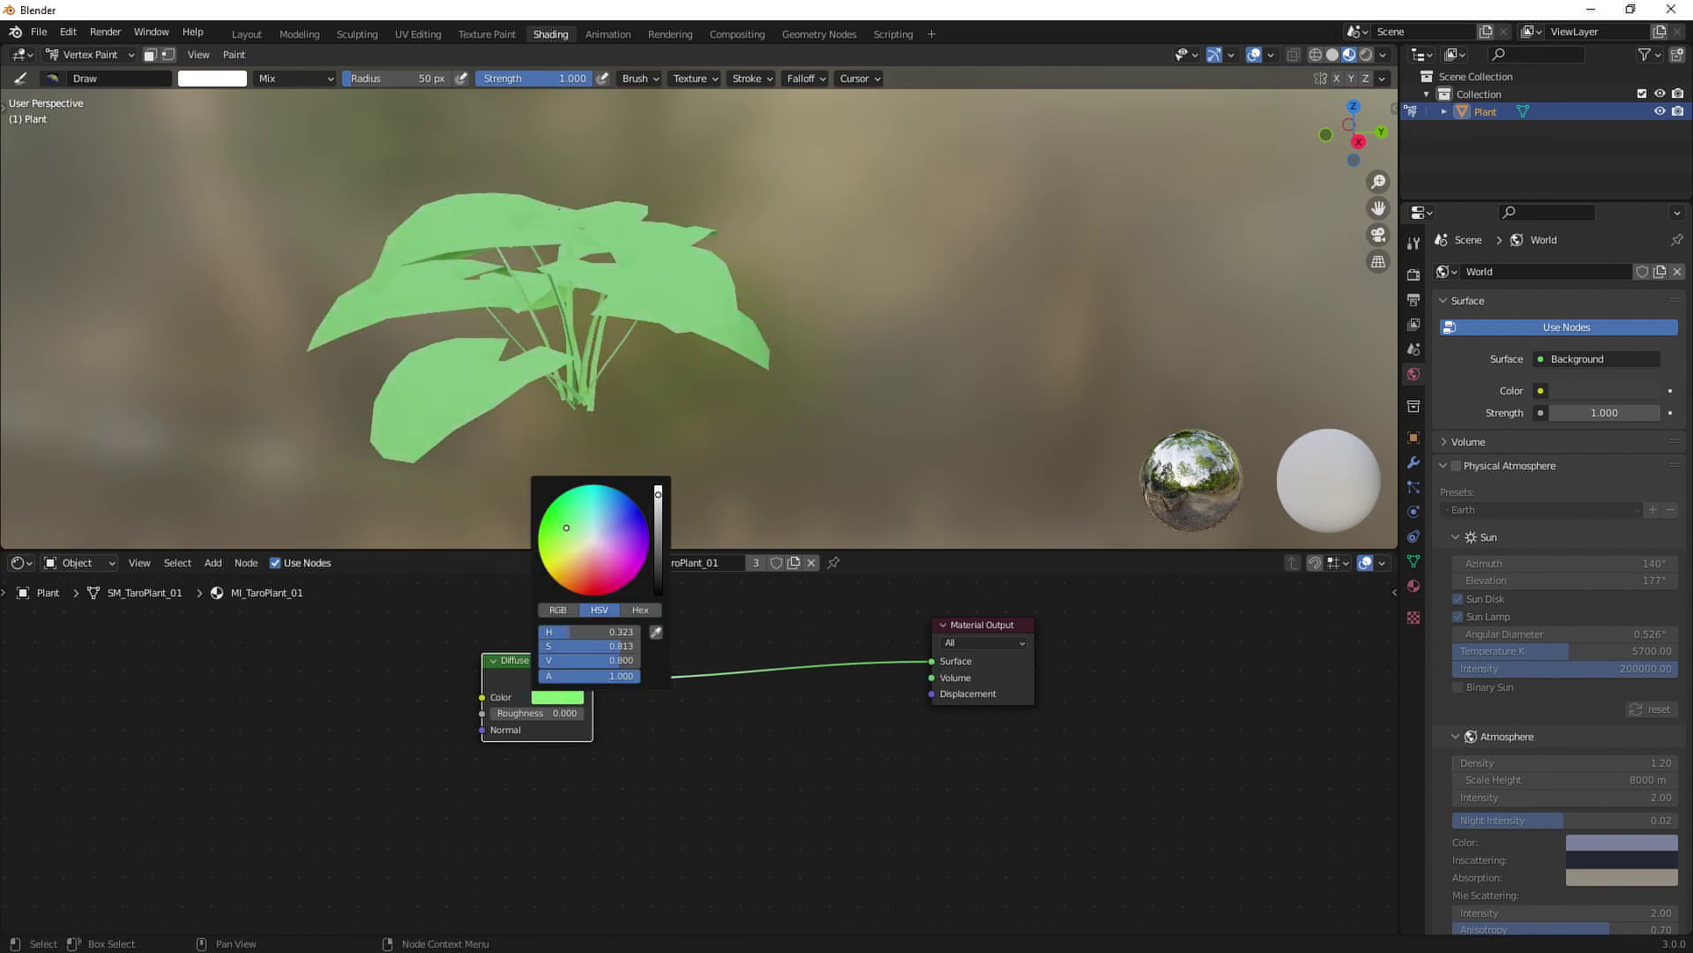
drag(549, 664, 455, 638)
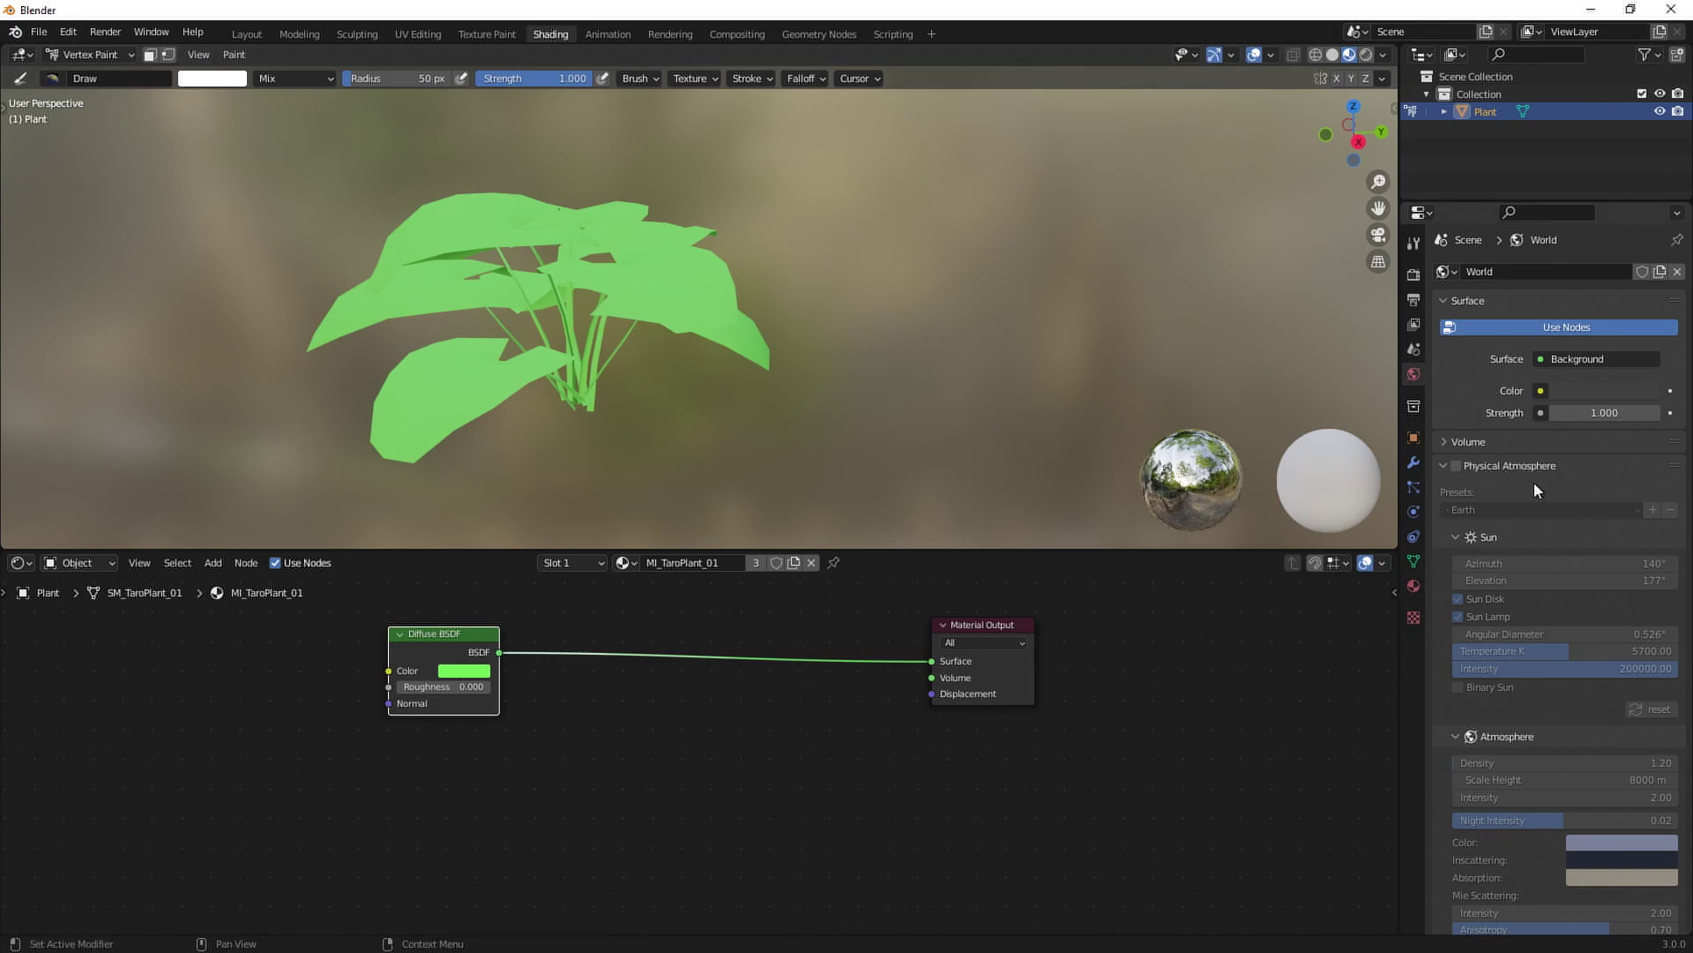
Set the scene's render engine to Cycles with GPU Compute as the device.
click(1414, 585)
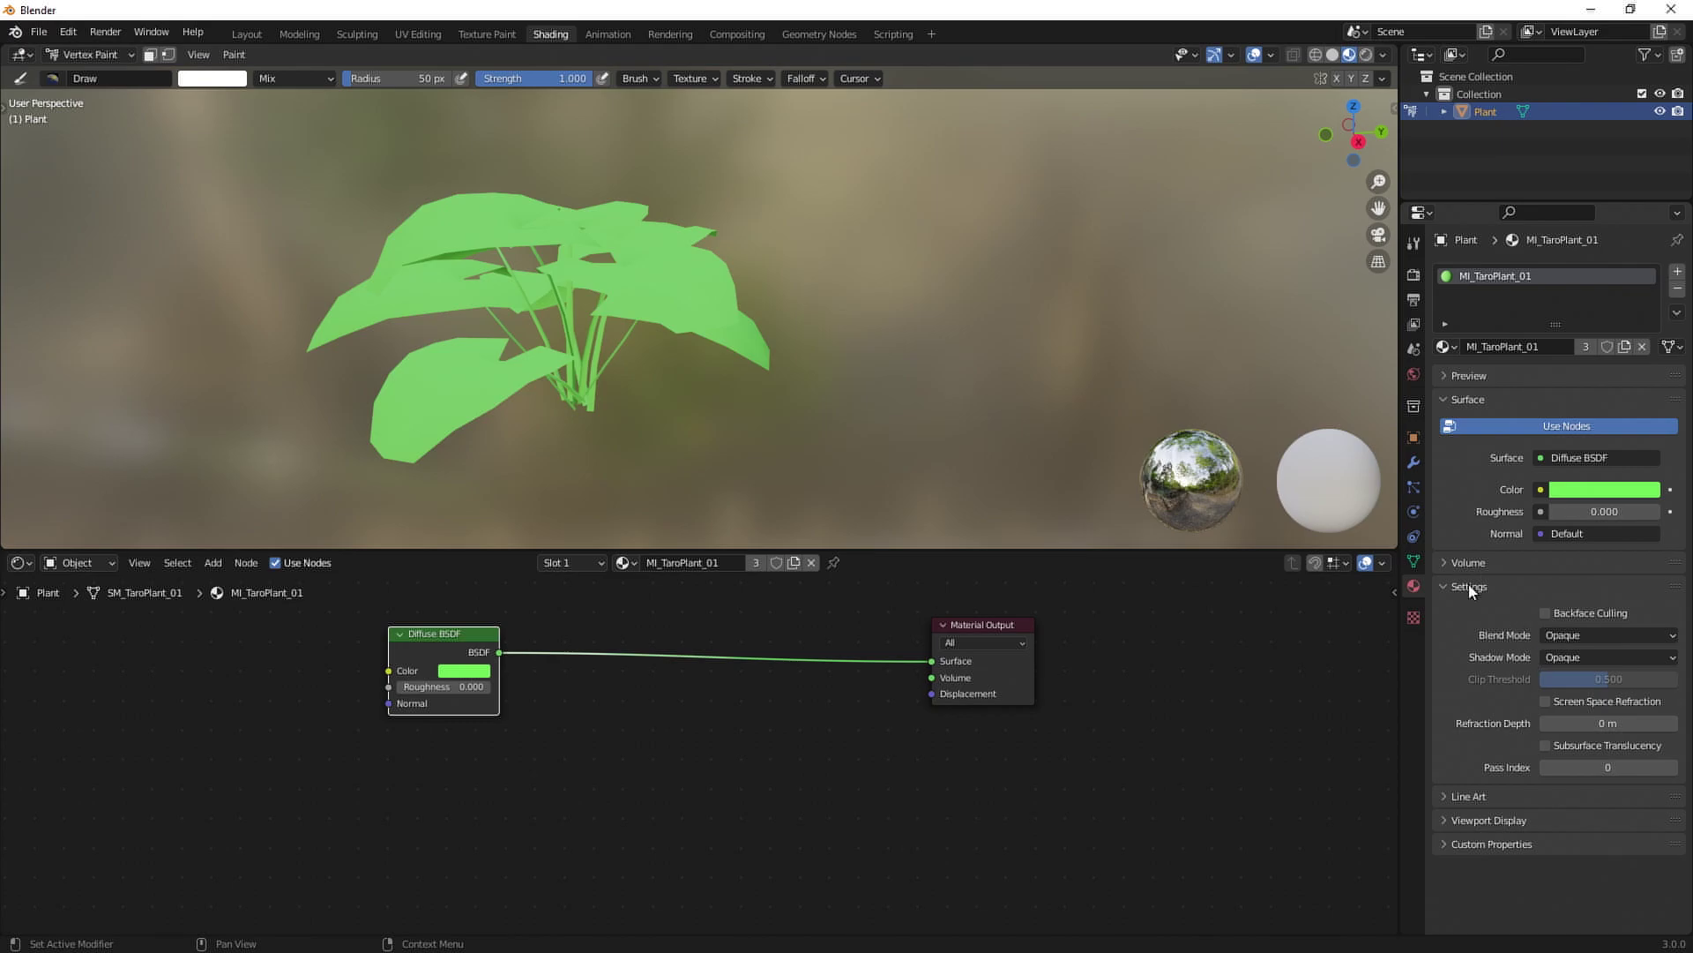
click(1413, 274)
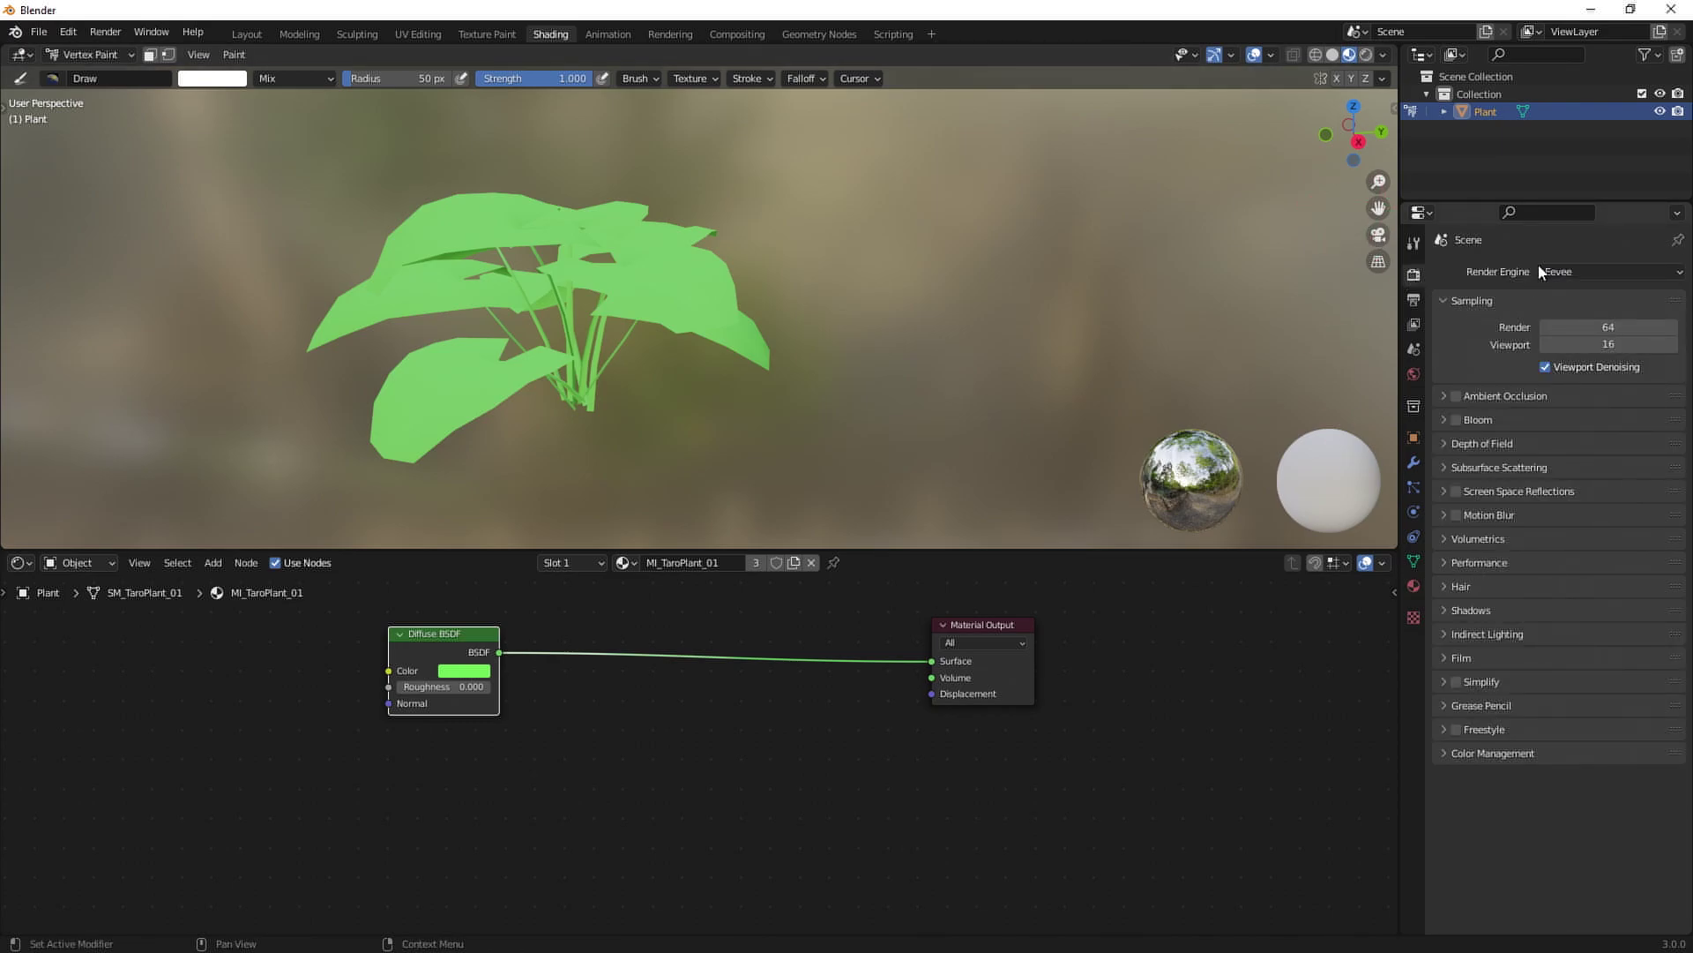
click(1553, 272)
click(1500, 349)
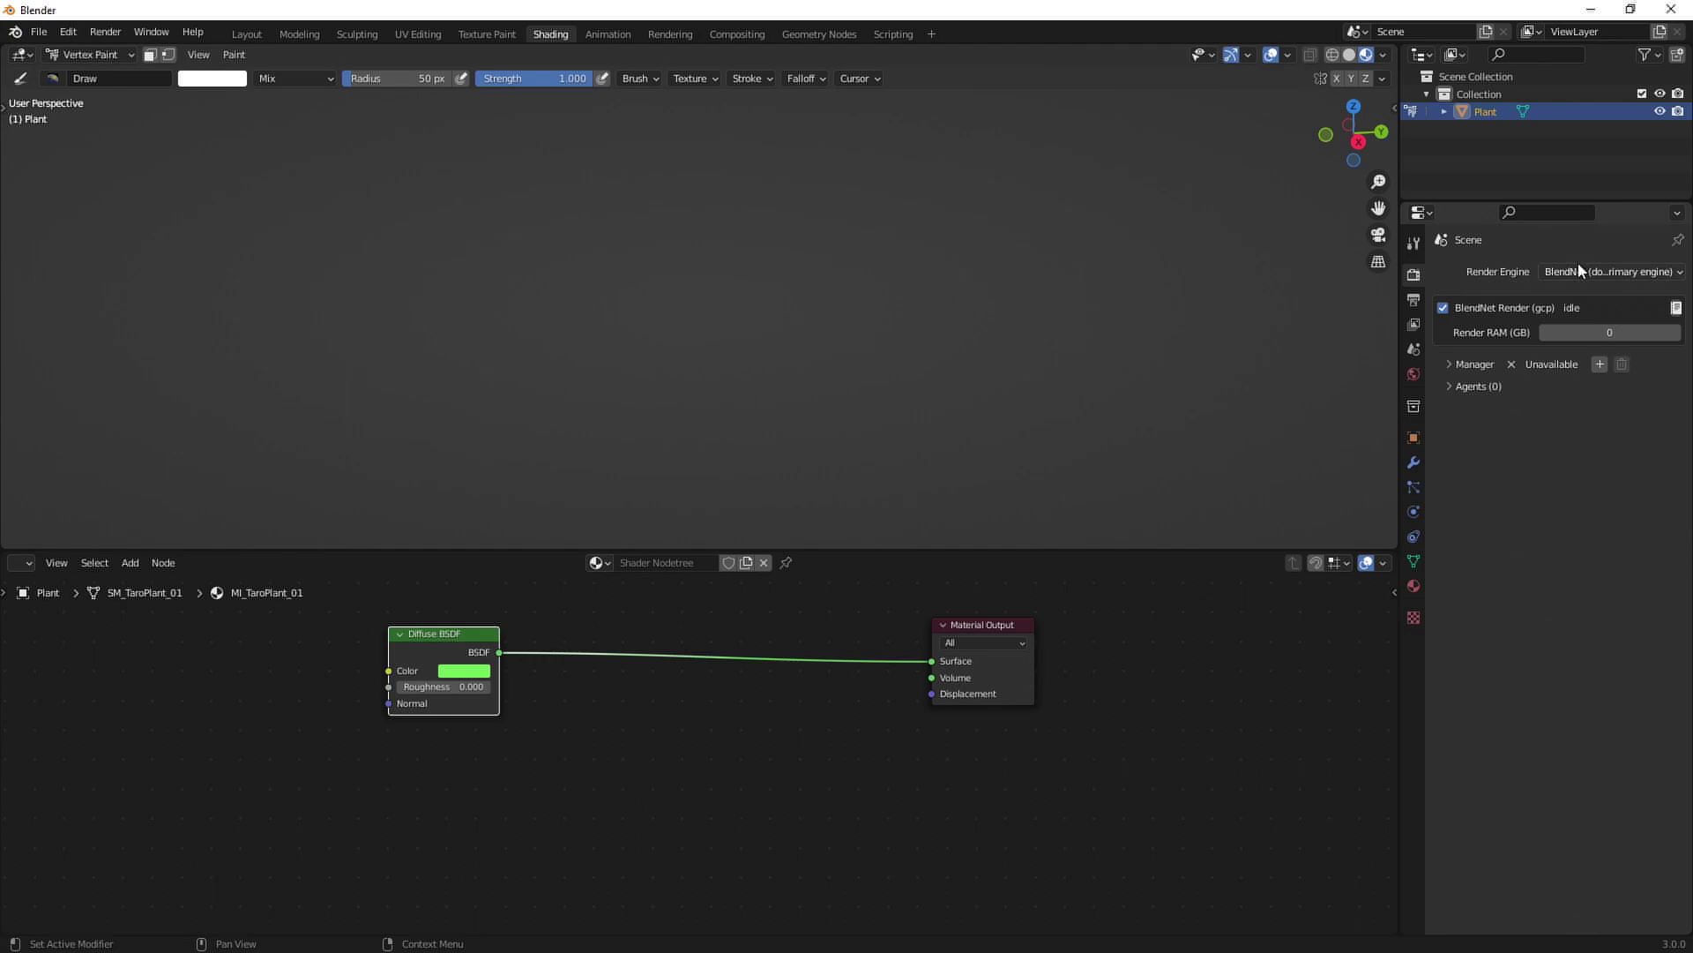
click(1577, 265)
click(1471, 330)
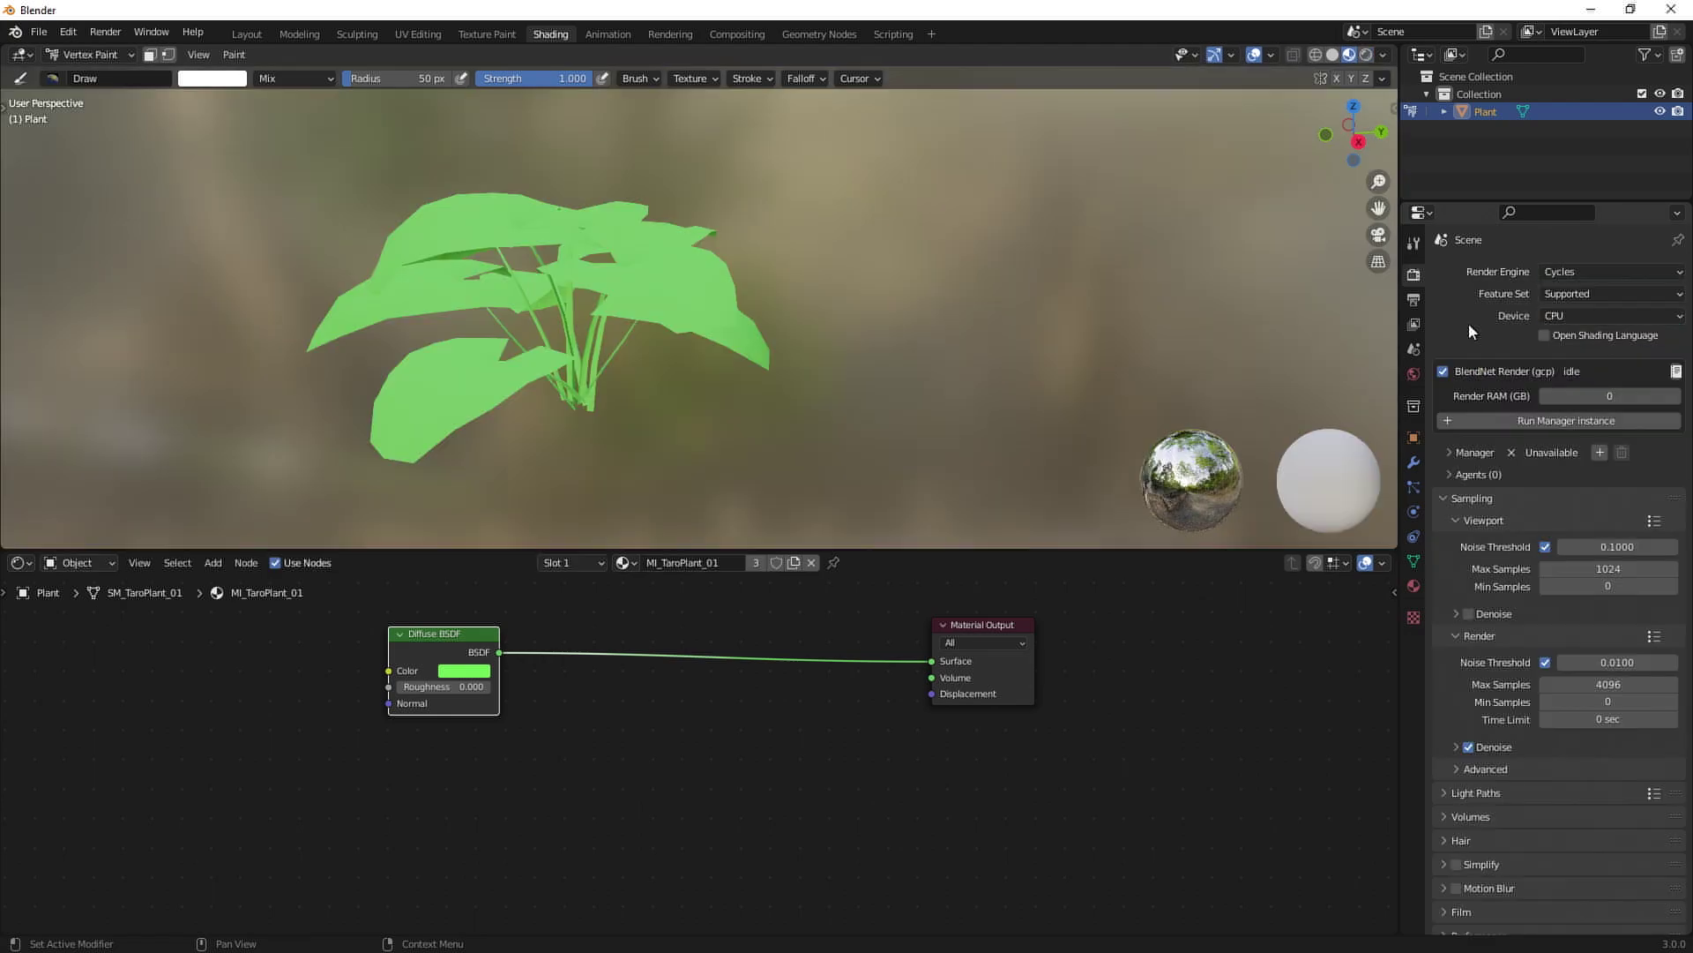
click(1574, 315)
click(1550, 357)
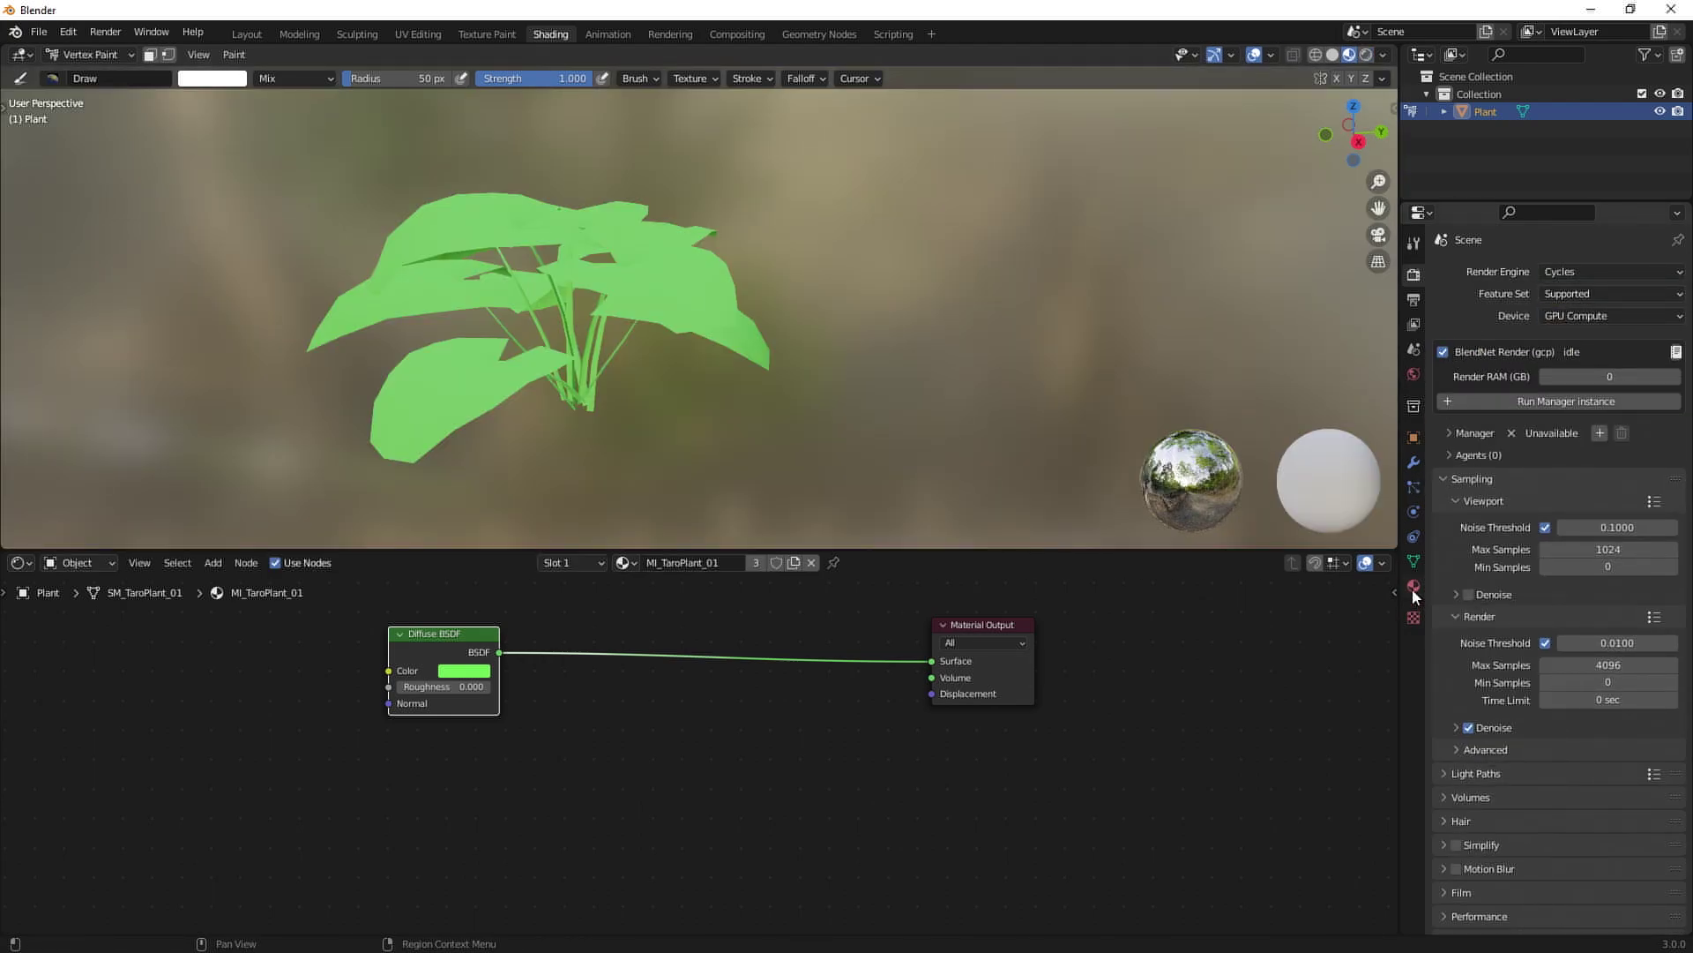
Set the displacement method of the MI_TaroPlant_01 material to Displacement Only in its surface settings.
click(1413, 587)
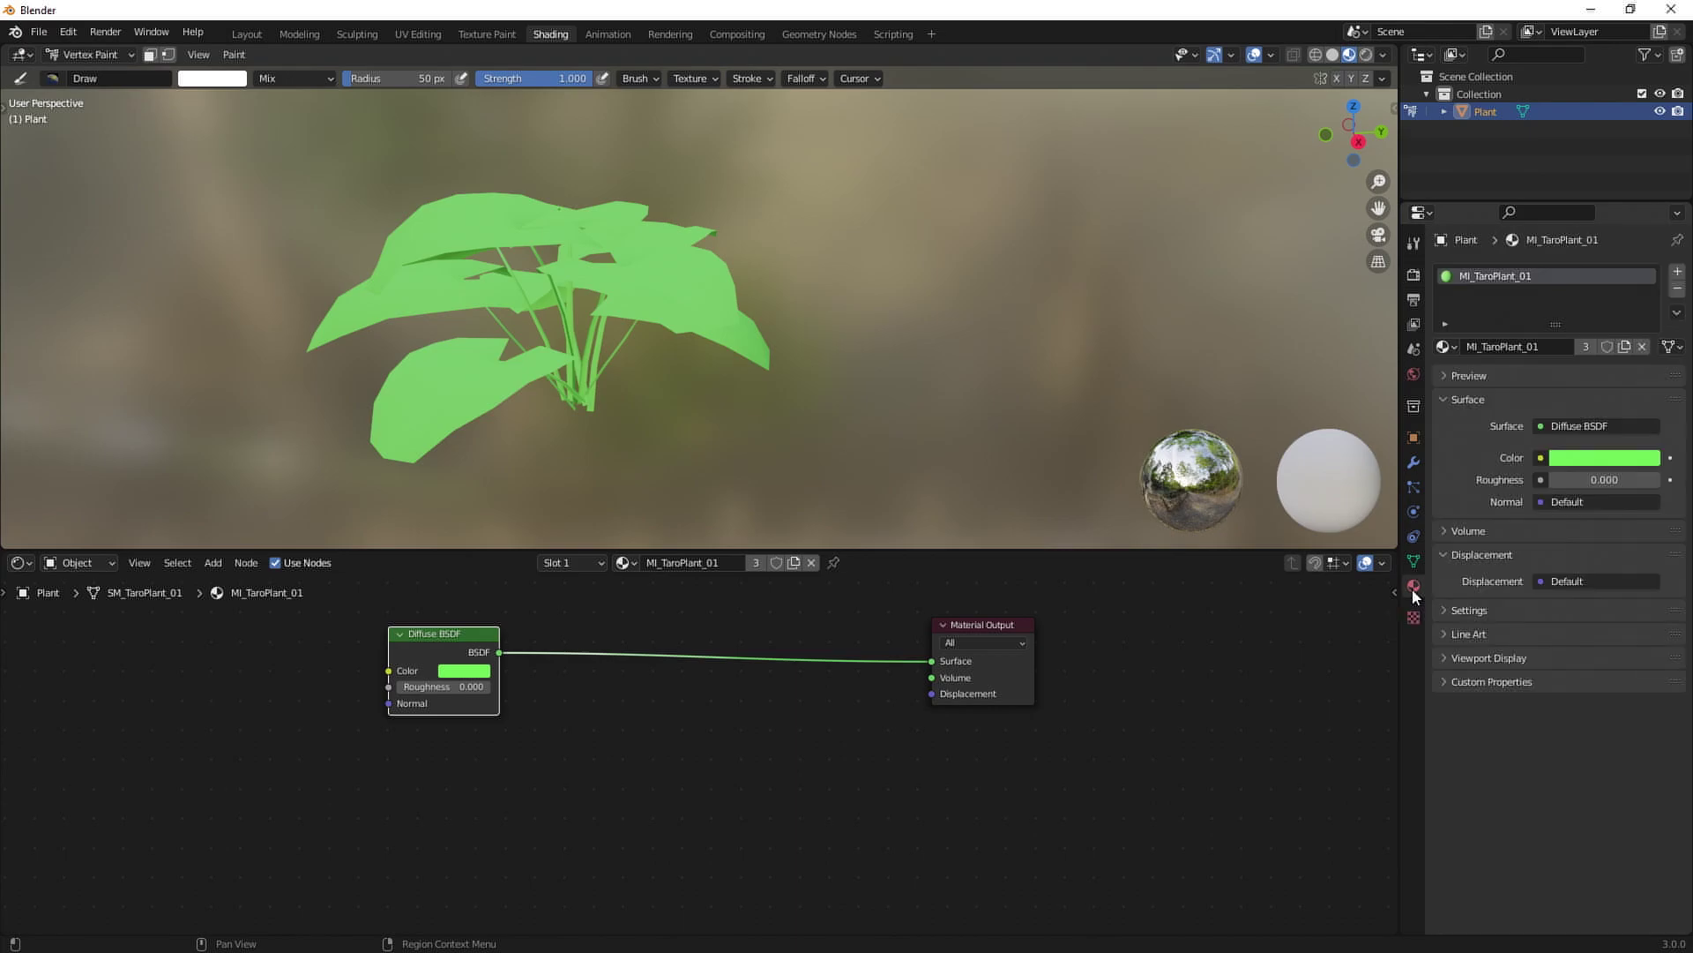
click(1465, 610)
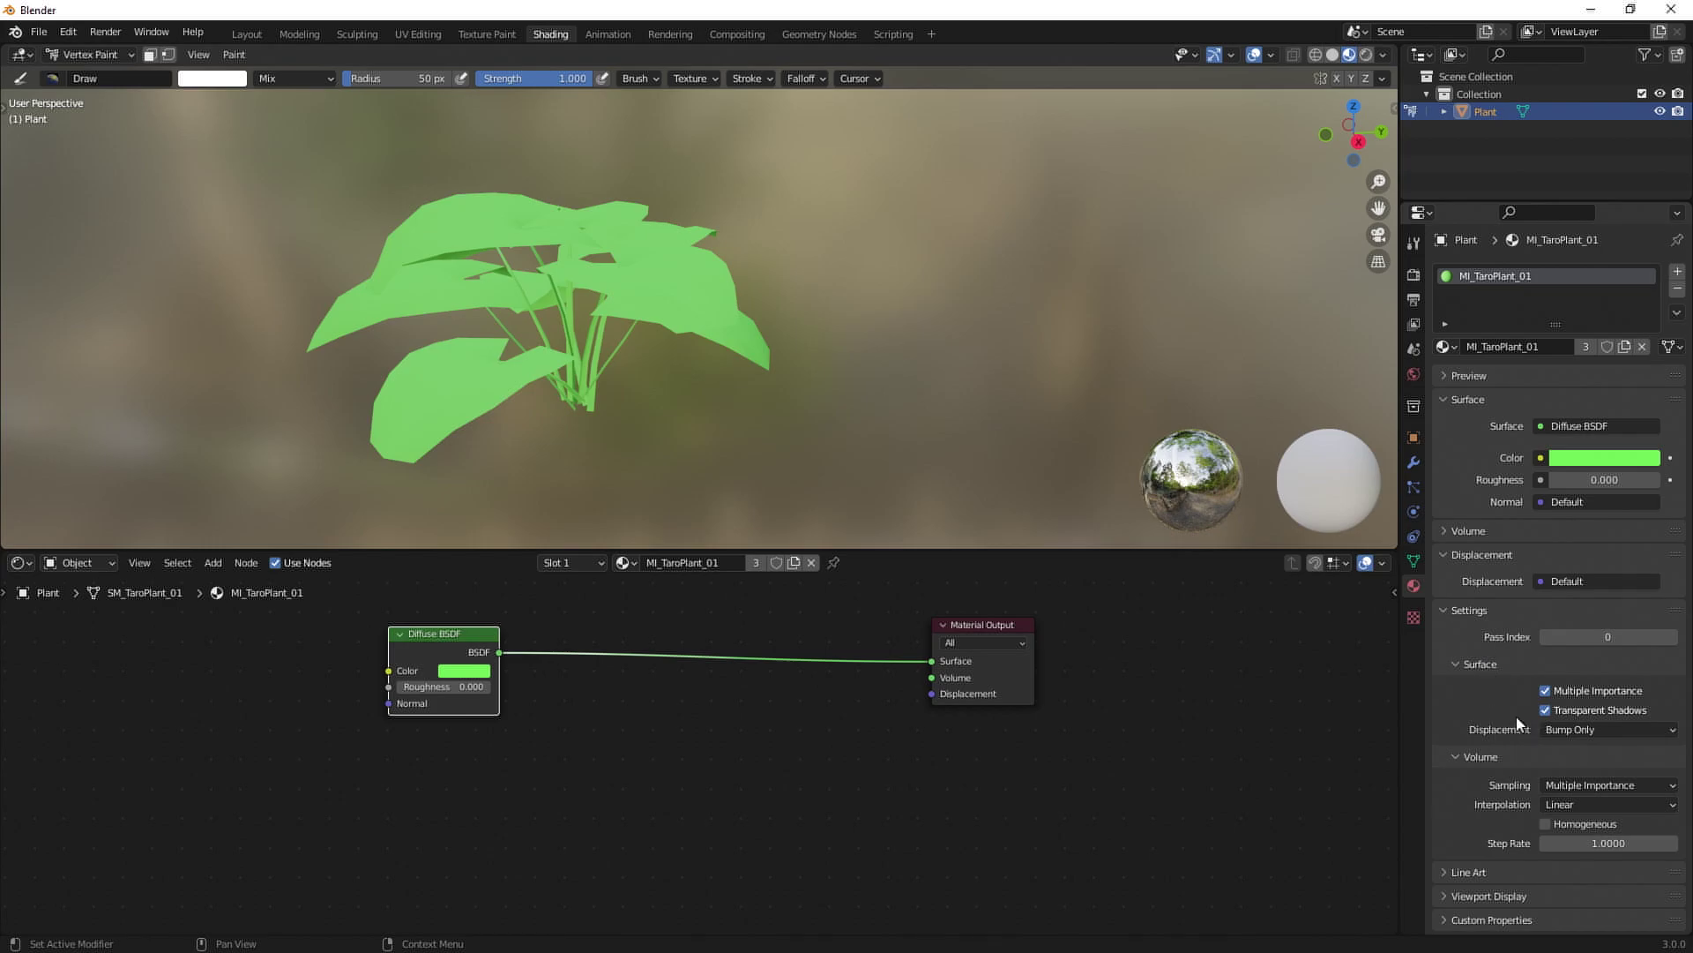
click(1555, 729)
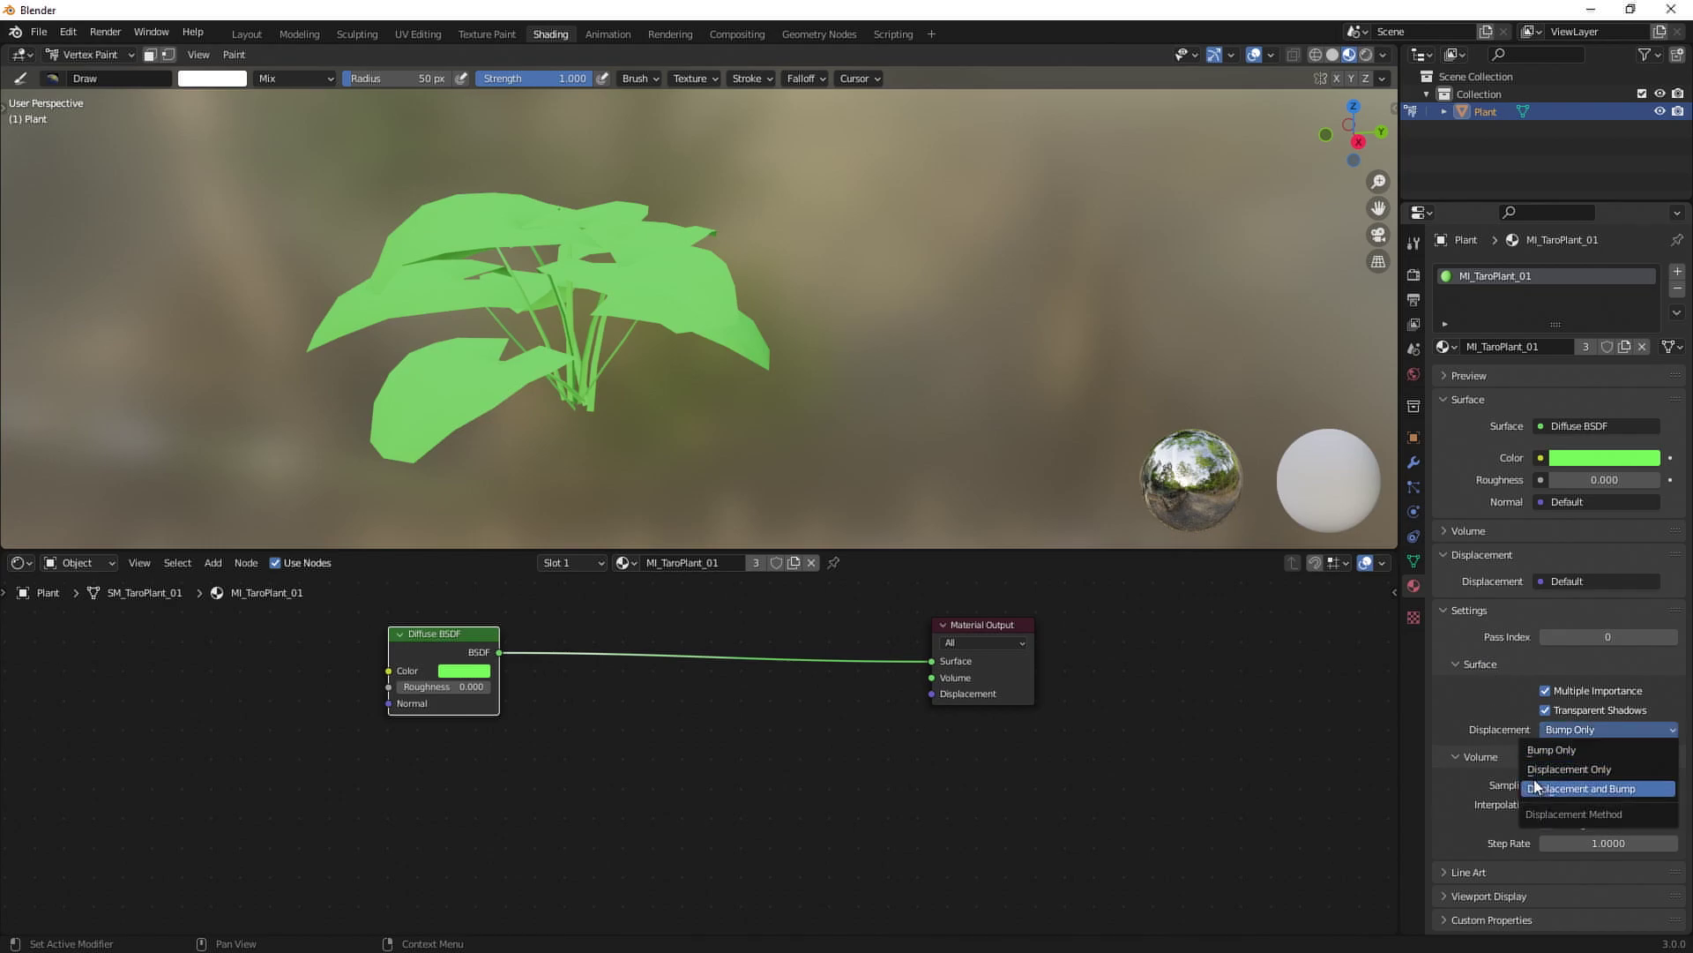
click(1569, 769)
click(1455, 664)
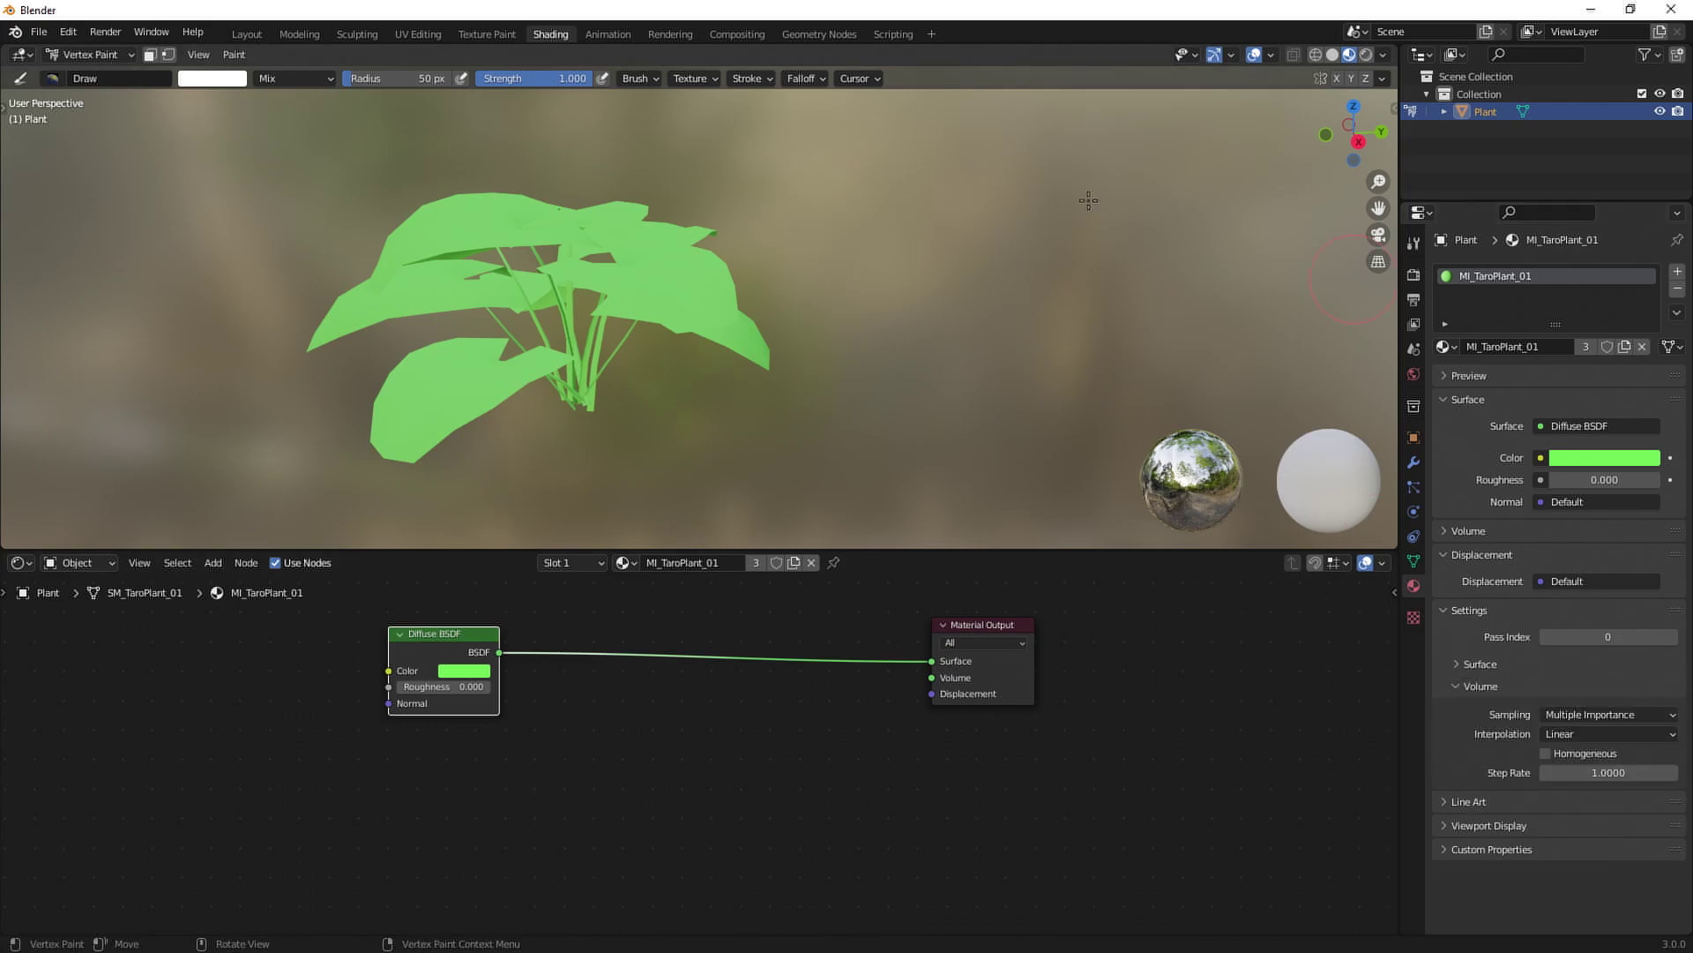
Switch the plant from Vertex Paint to Object Mode and view it from a lower angle.
mouse_move(872, 286)
middle_down()
mouse_move(866, 317)
mouse_move(848, 303)
middle_up()
shift+middle_drag(848, 303, 875, 261)
scroll(881, 309, up, 3)
right_click(874, 260)
scroll(1126, 298, down, 6)
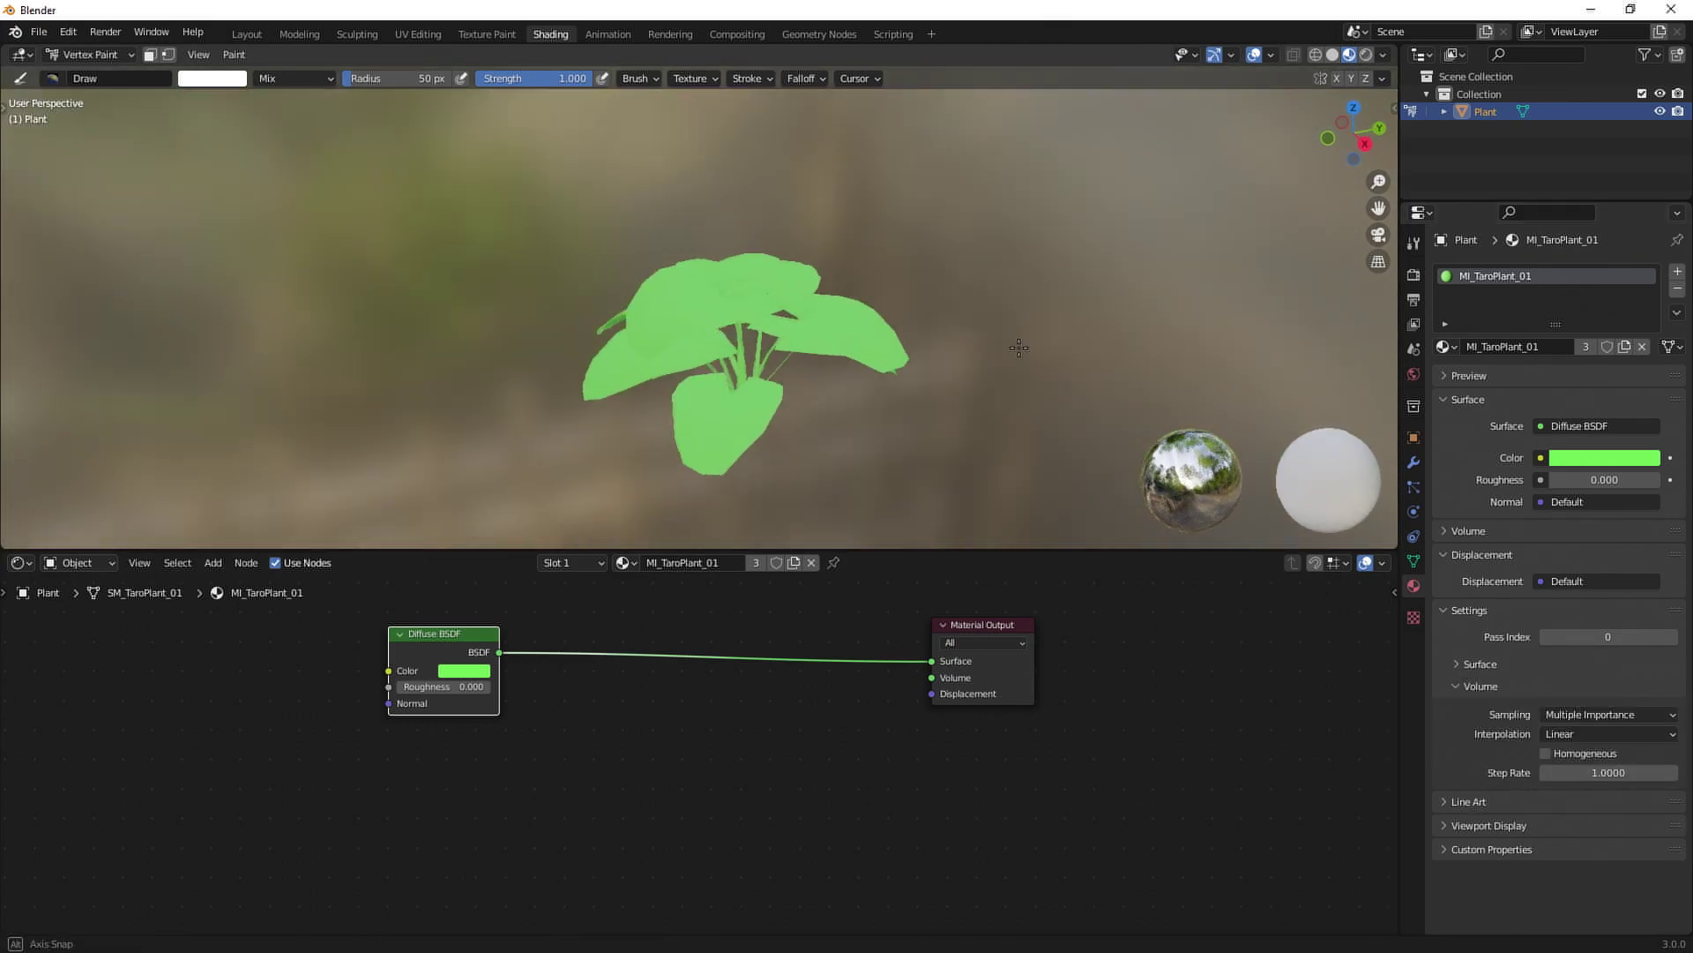
scroll(1053, 351, up, 2)
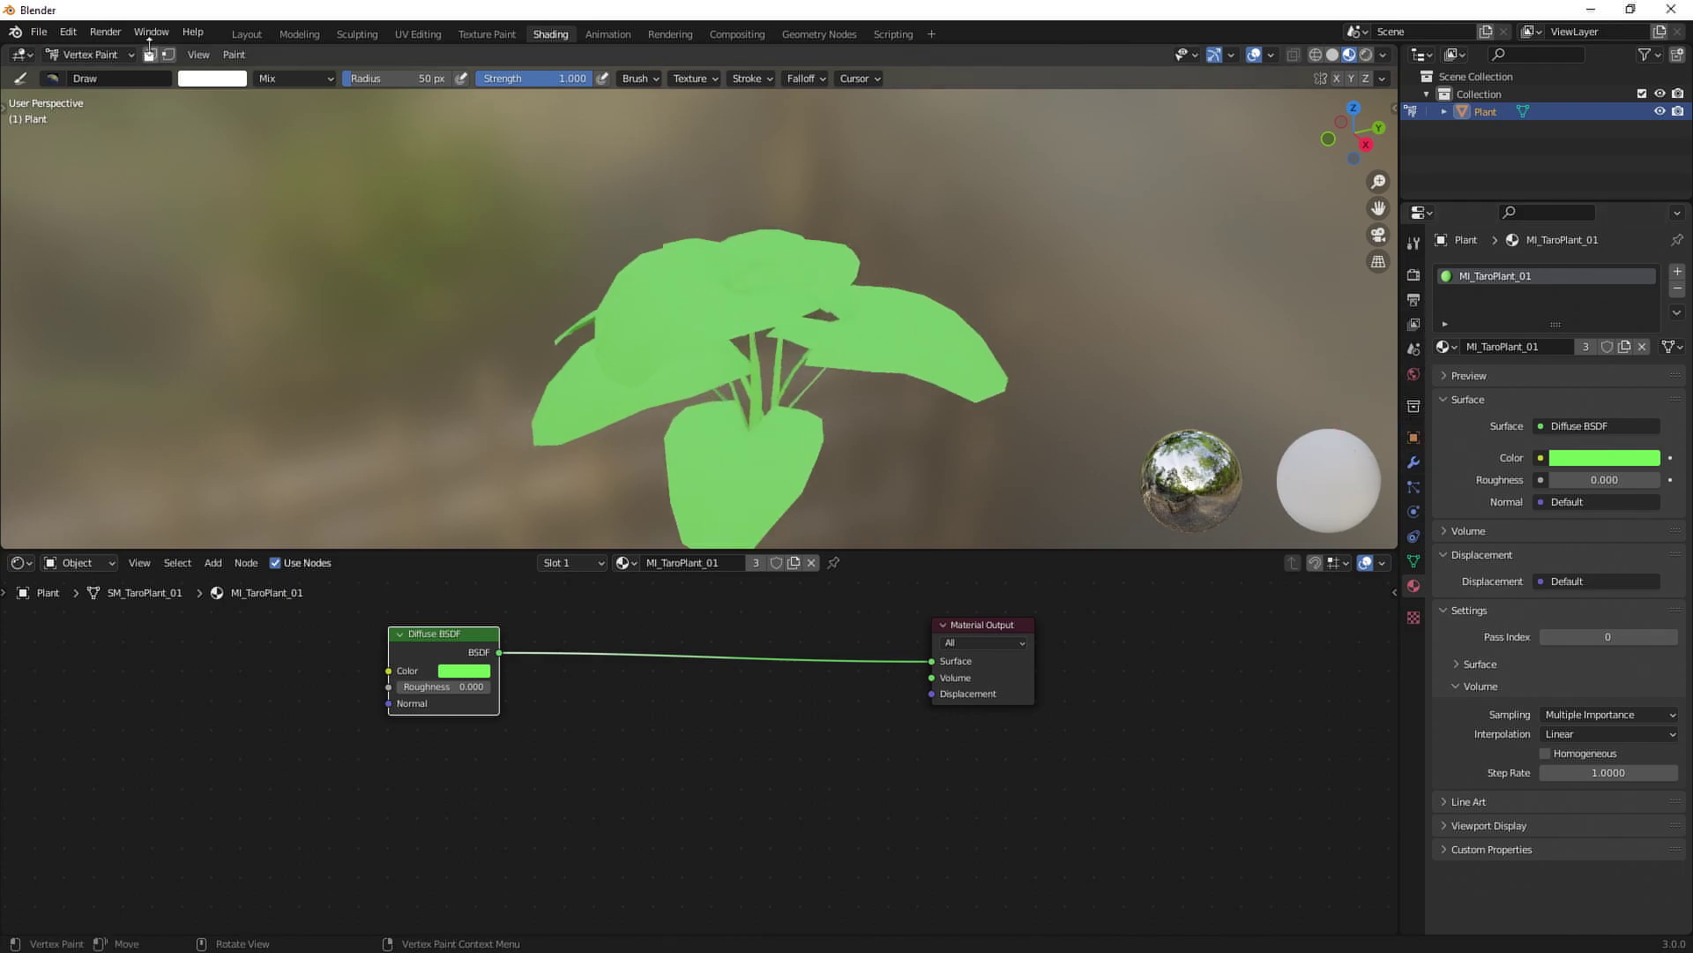
click(88, 54)
click(88, 94)
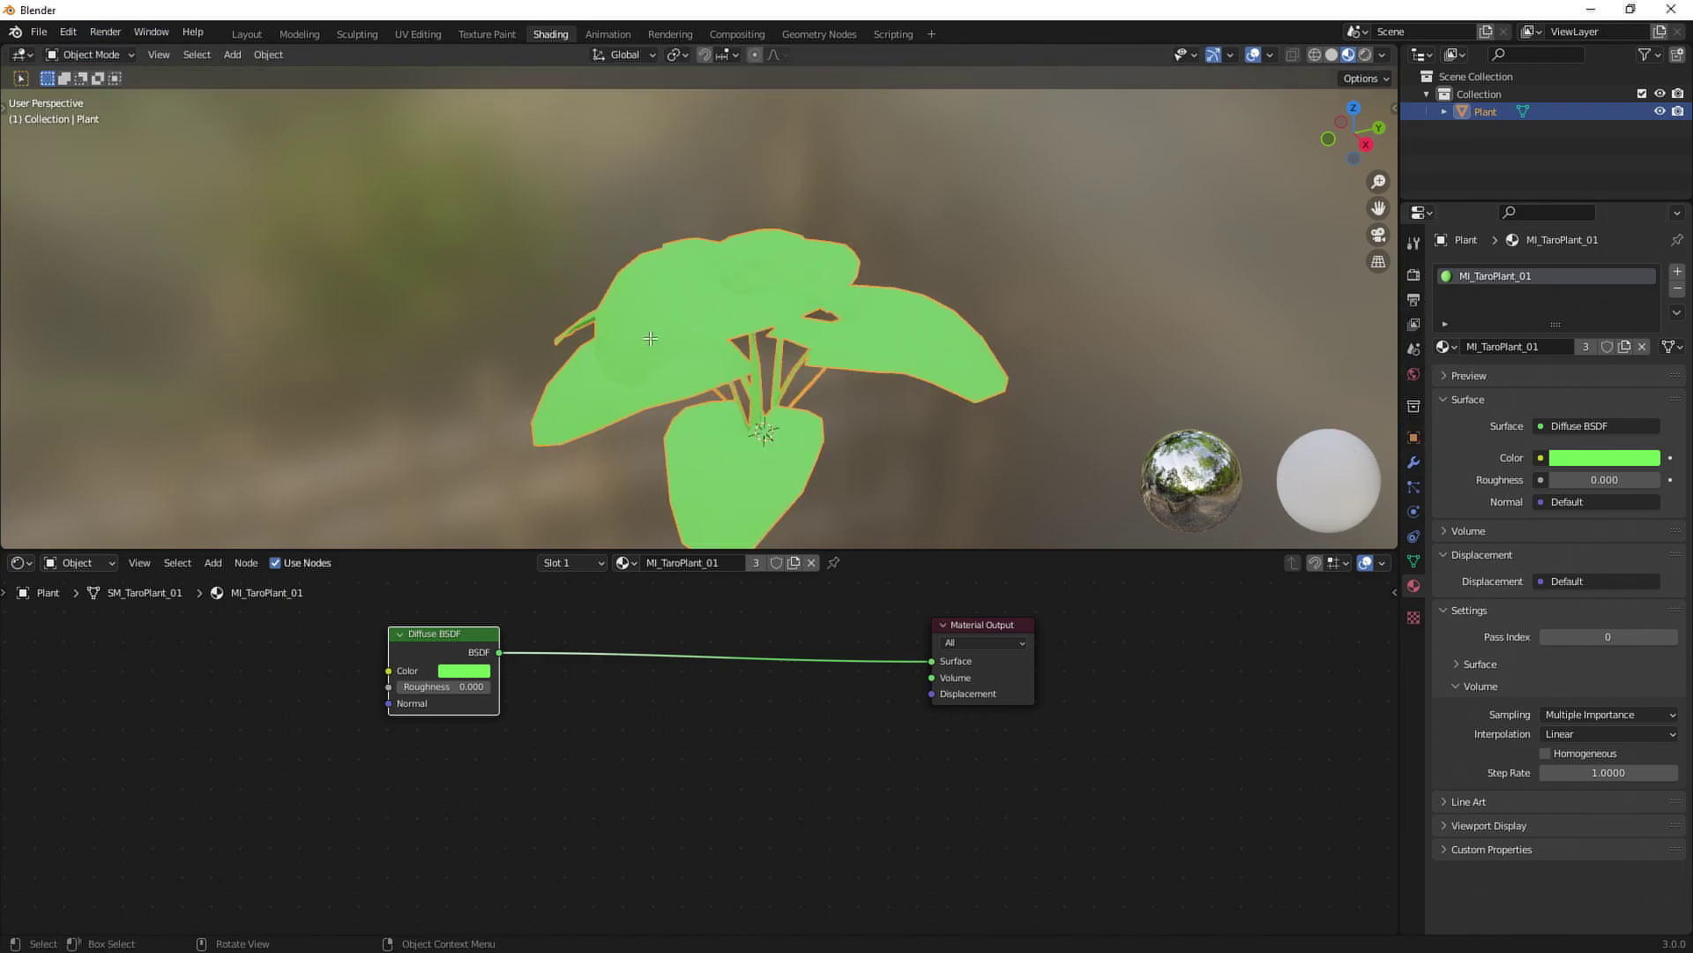
scroll(678, 387, up, 6)
mouse_move(678, 387)
middle_down()
mouse_move(681, 331)
mouse_move(685, 359)
middle_up()
scroll(681, 372, down, 7)
key(Tab)
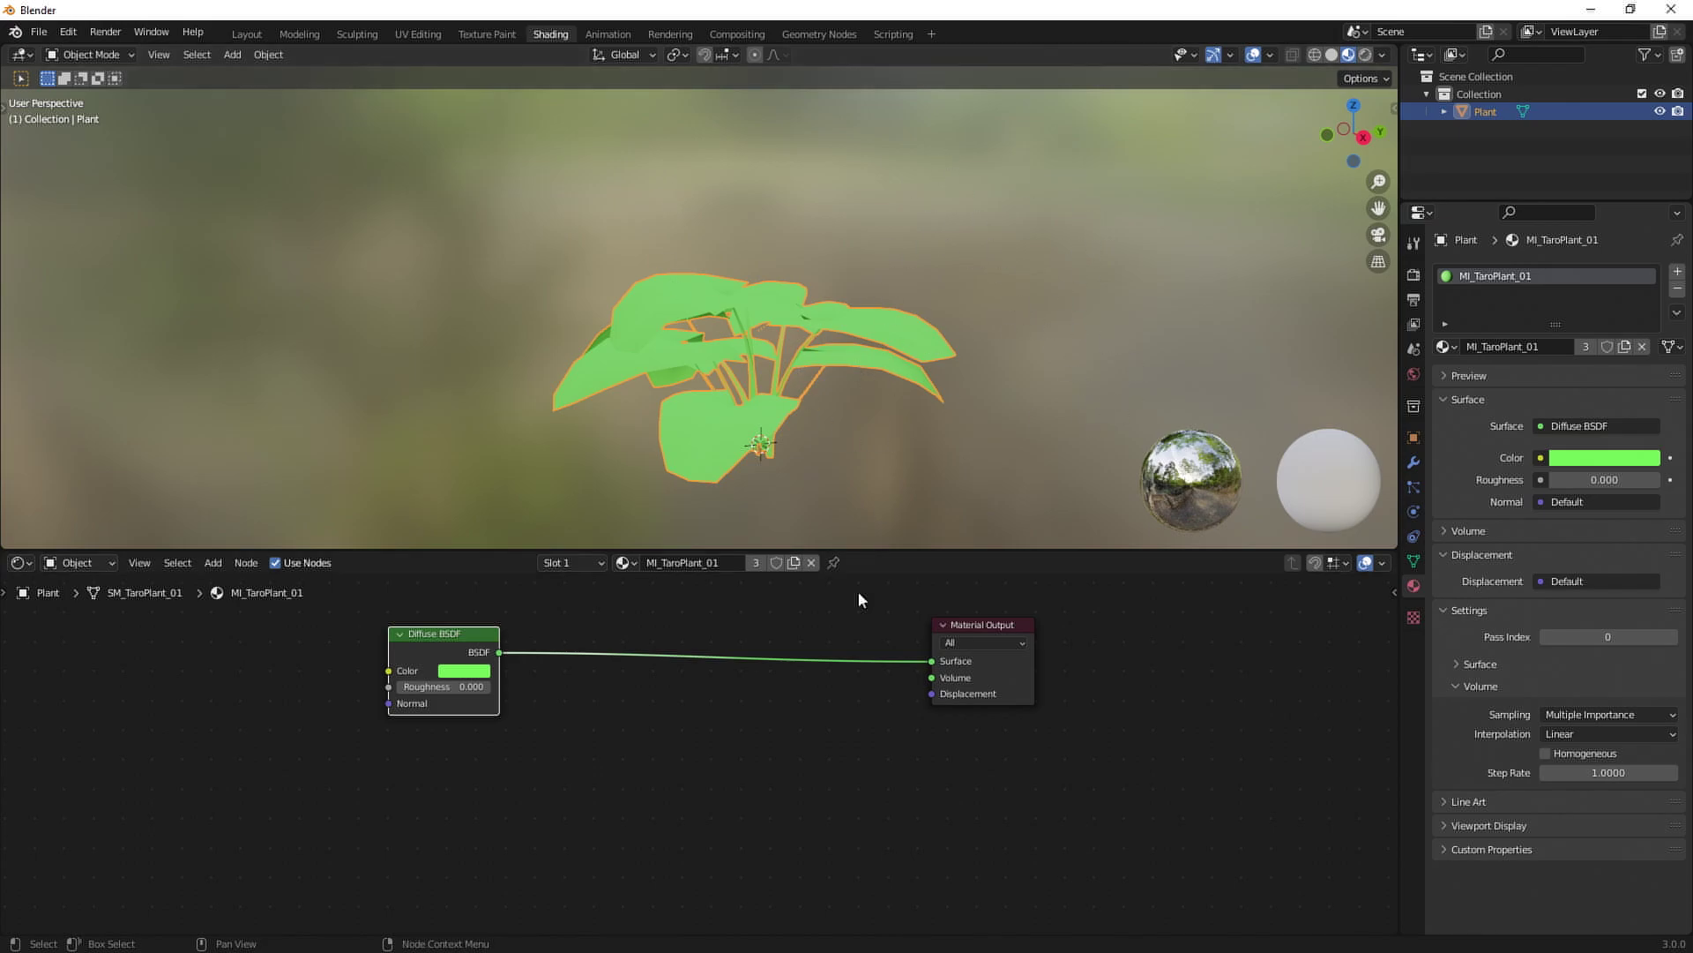
Add a Texture Coordinate node below the Diffuse BSDF in the plant's material.
middle_drag(748, 720, 887, 710)
click(833, 696)
scroll(834, 696, up, 6)
middle_drag(779, 680, 709, 670)
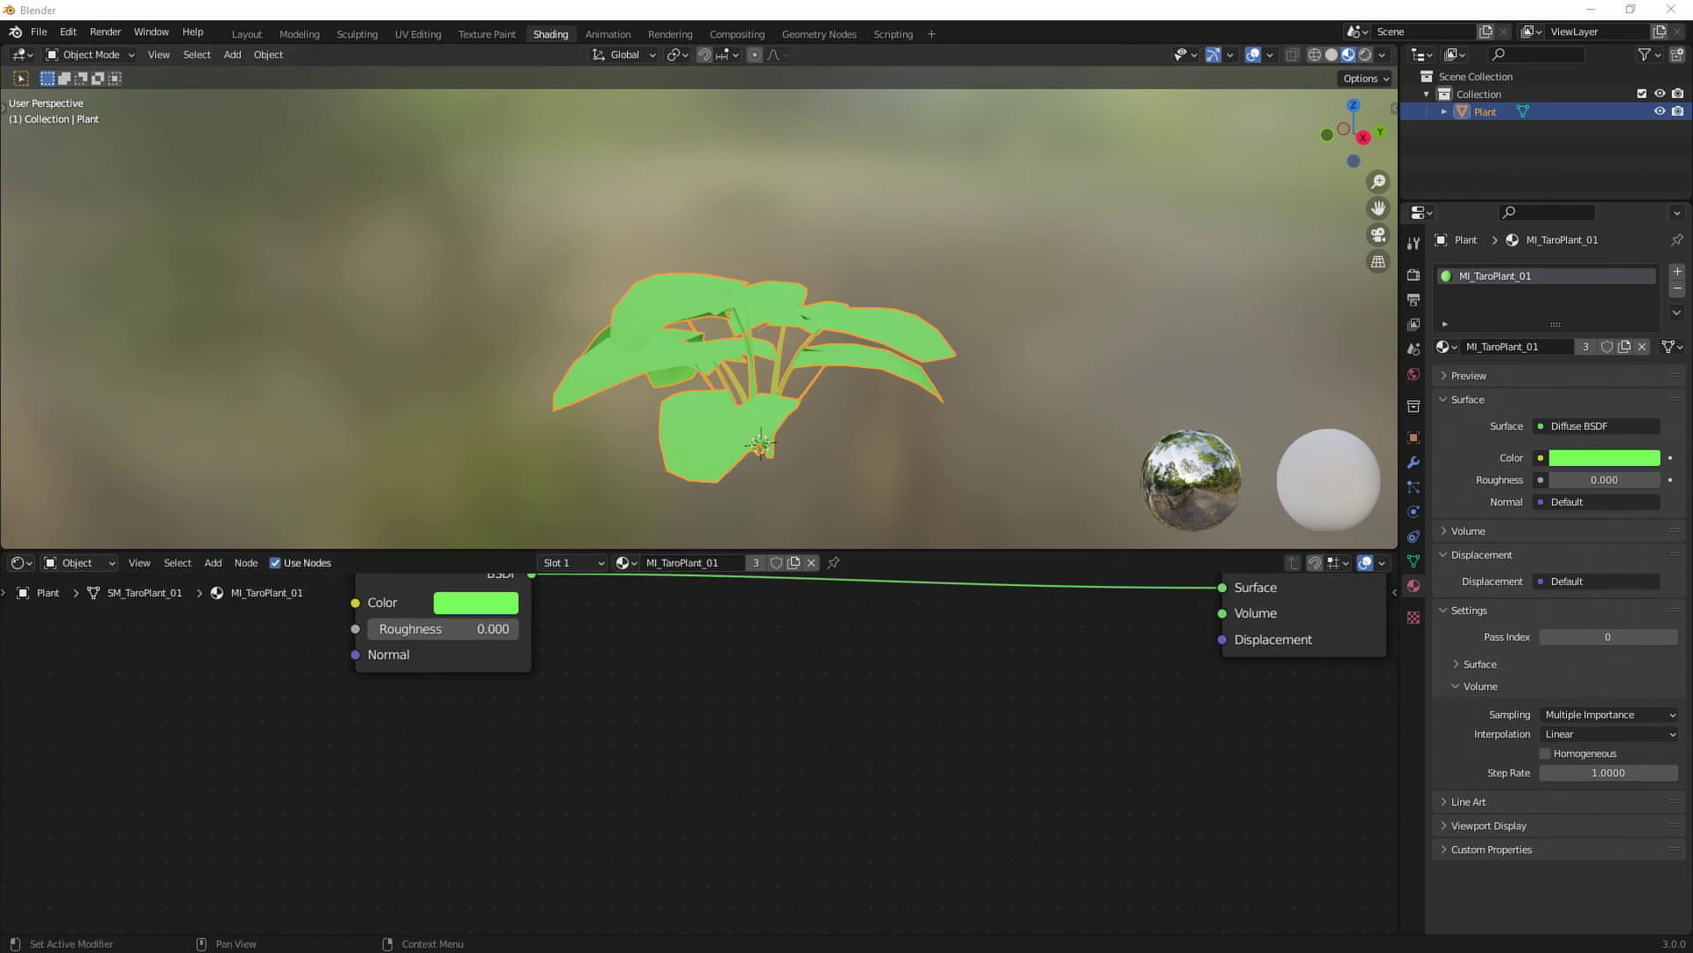
click(213, 562)
text(tex)
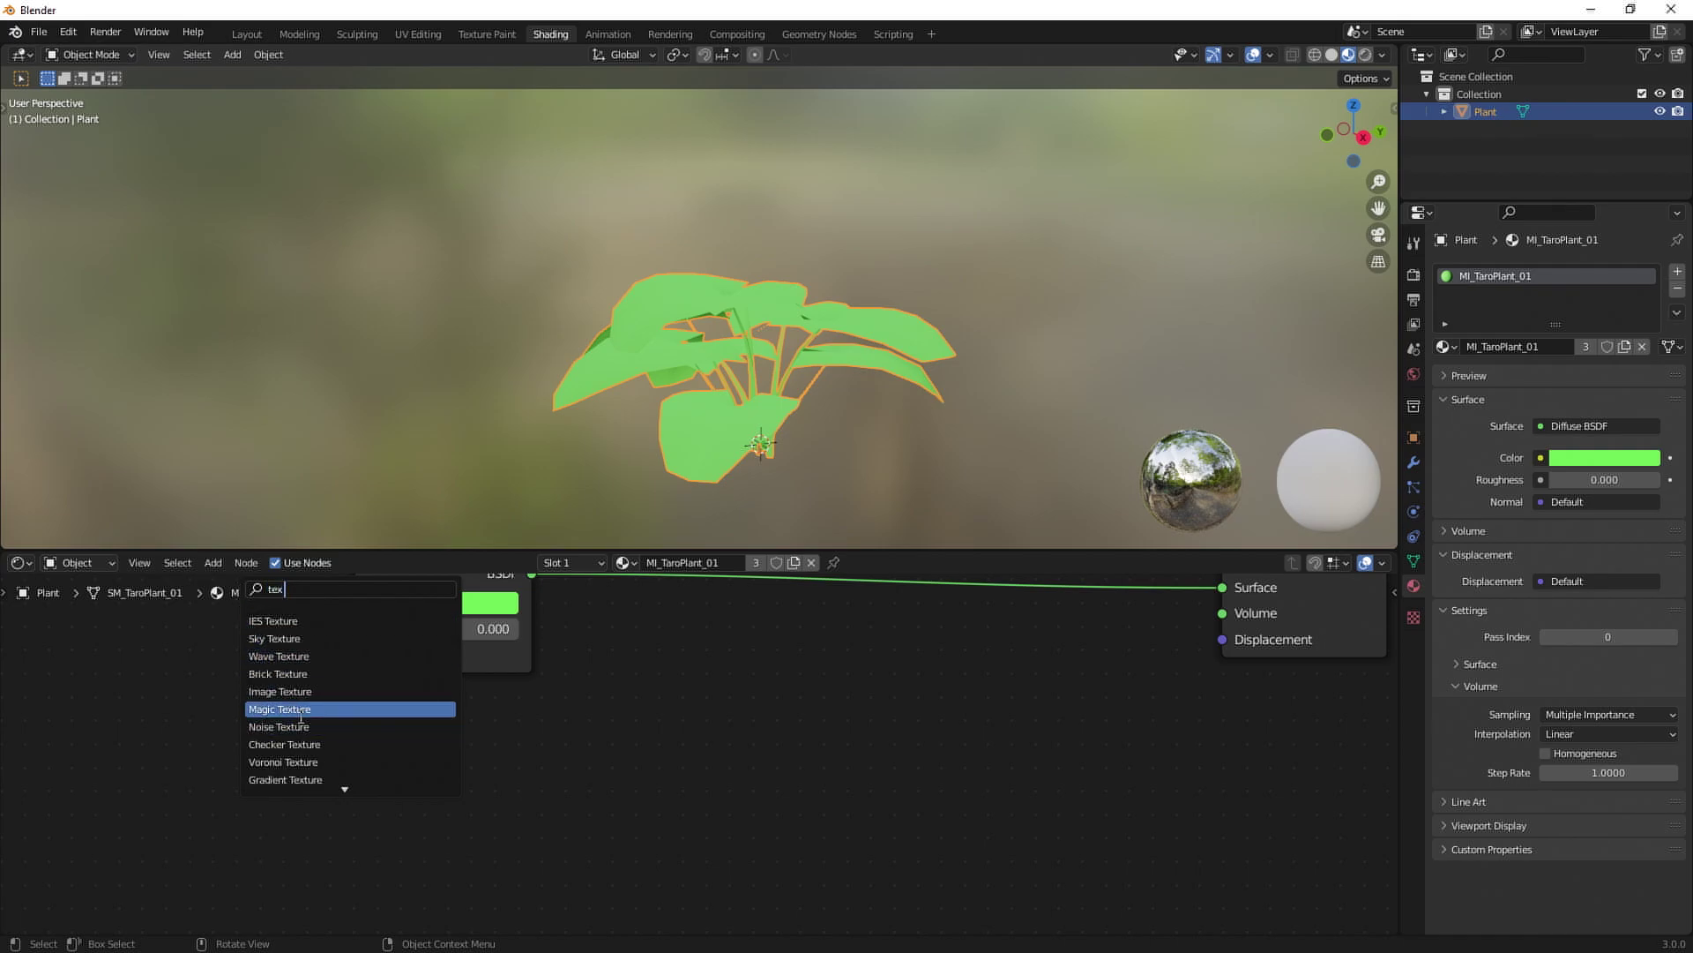
text( cor)
click(277, 621)
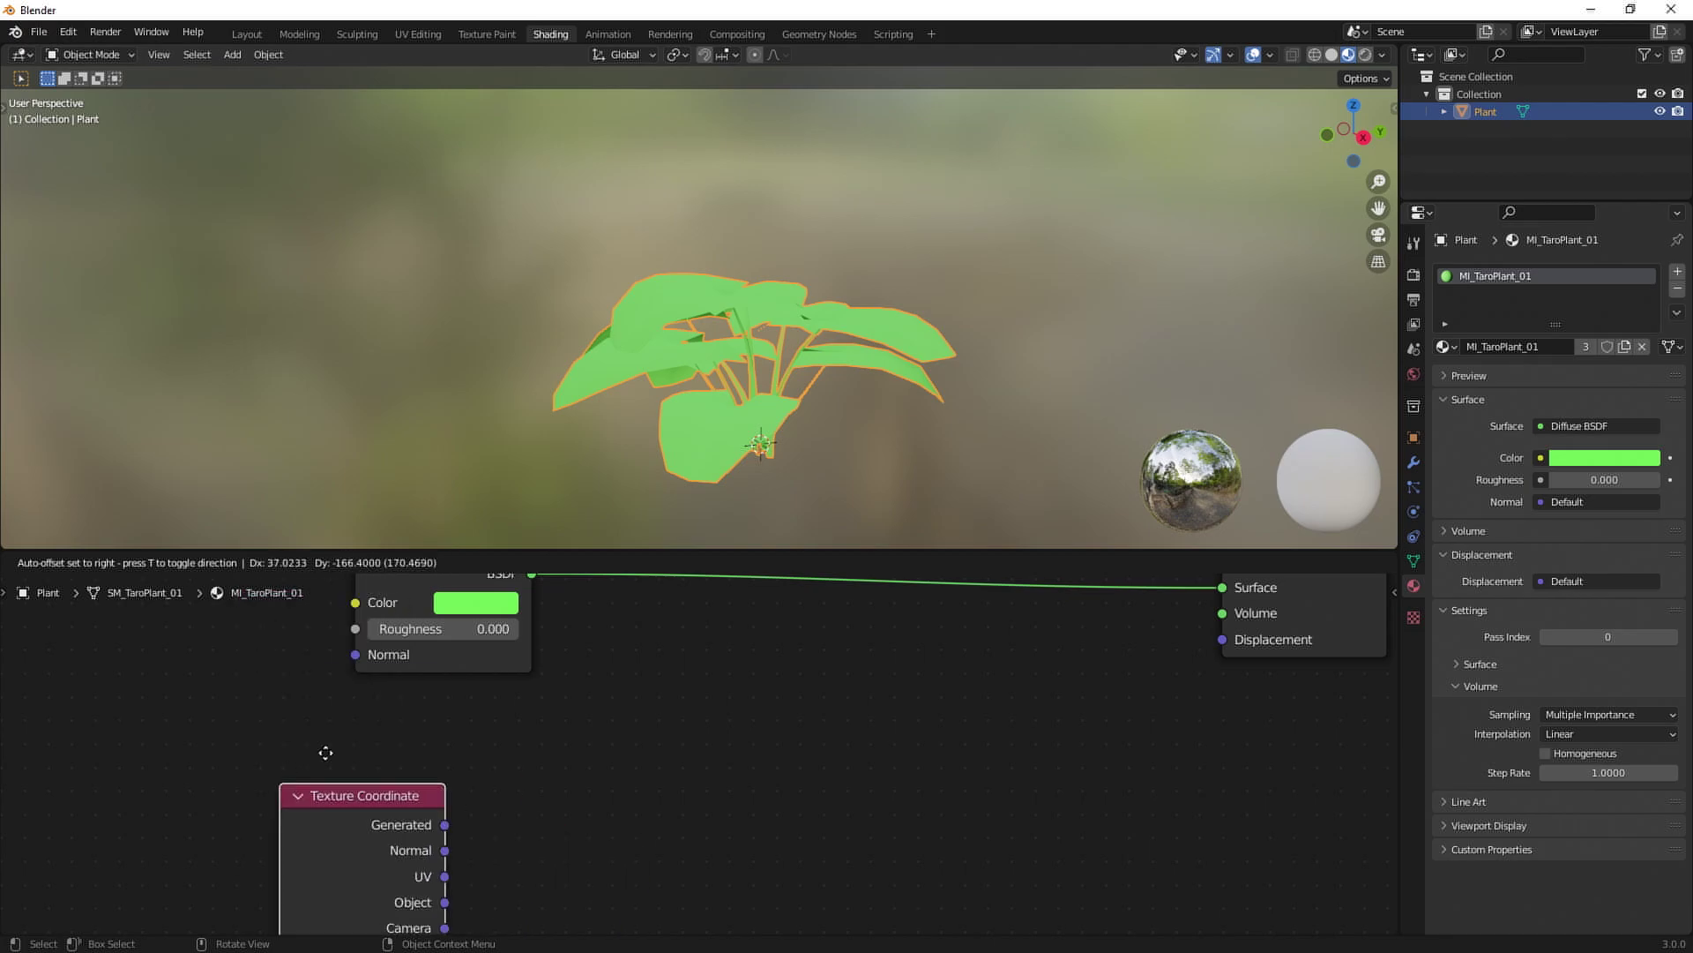
click(366, 719)
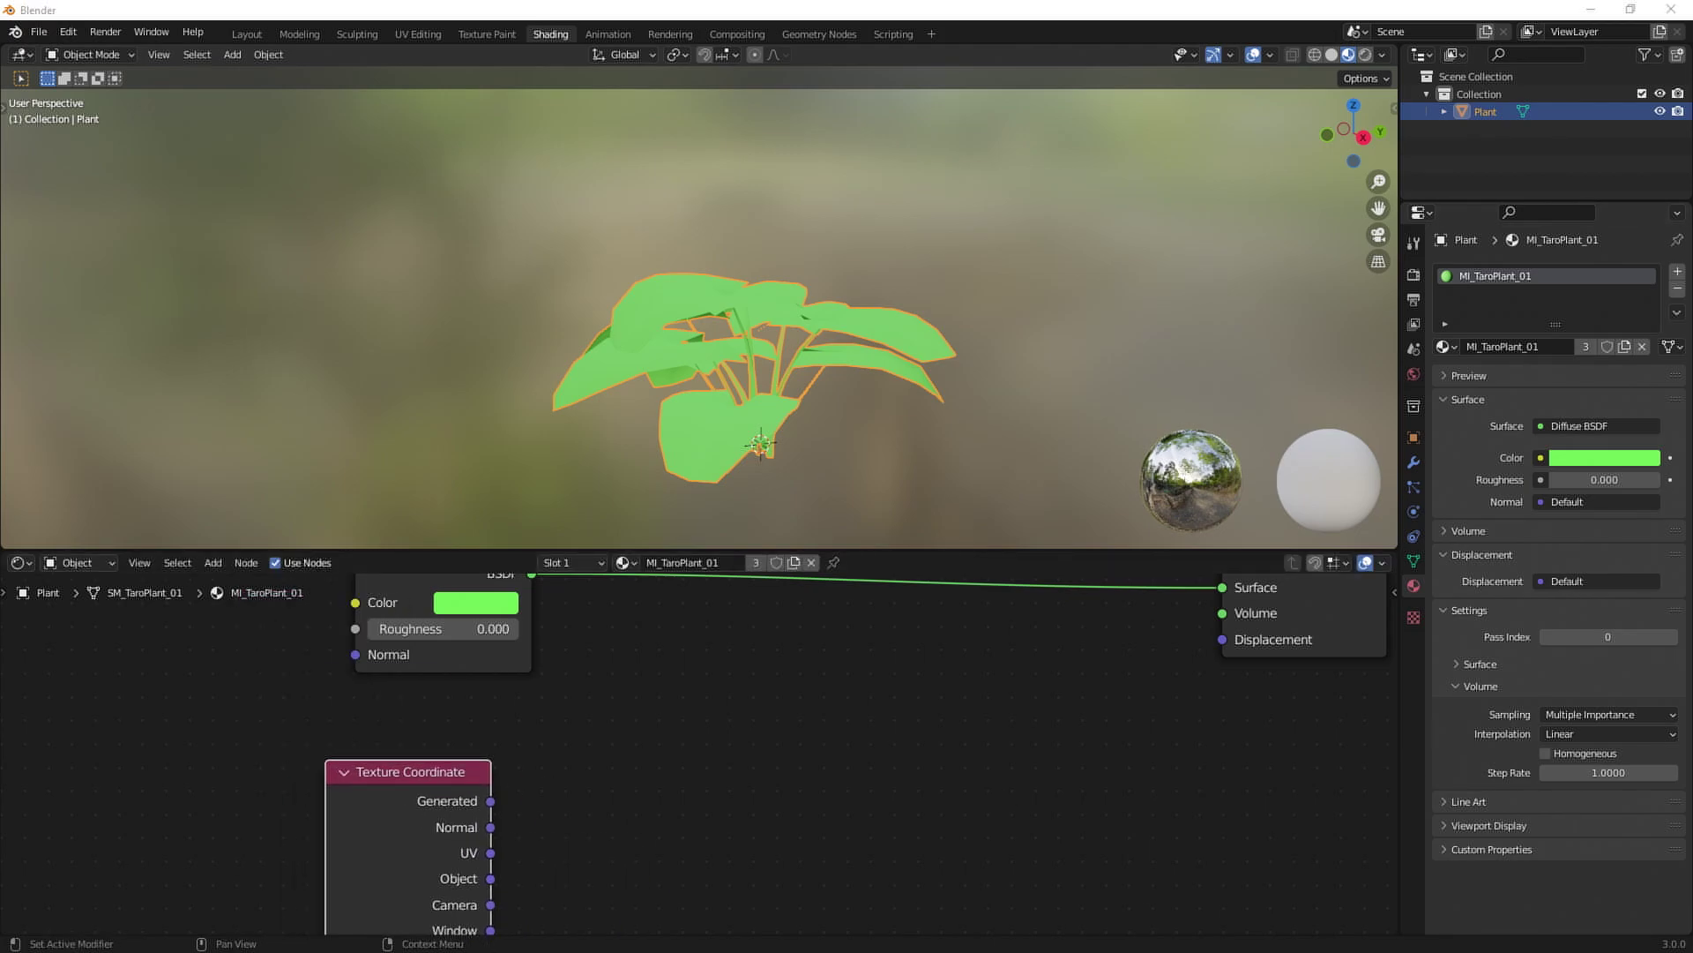
Add a Mapping node and connect the Texture Coordinate's Generated output to its Vector input.
click(212, 562)
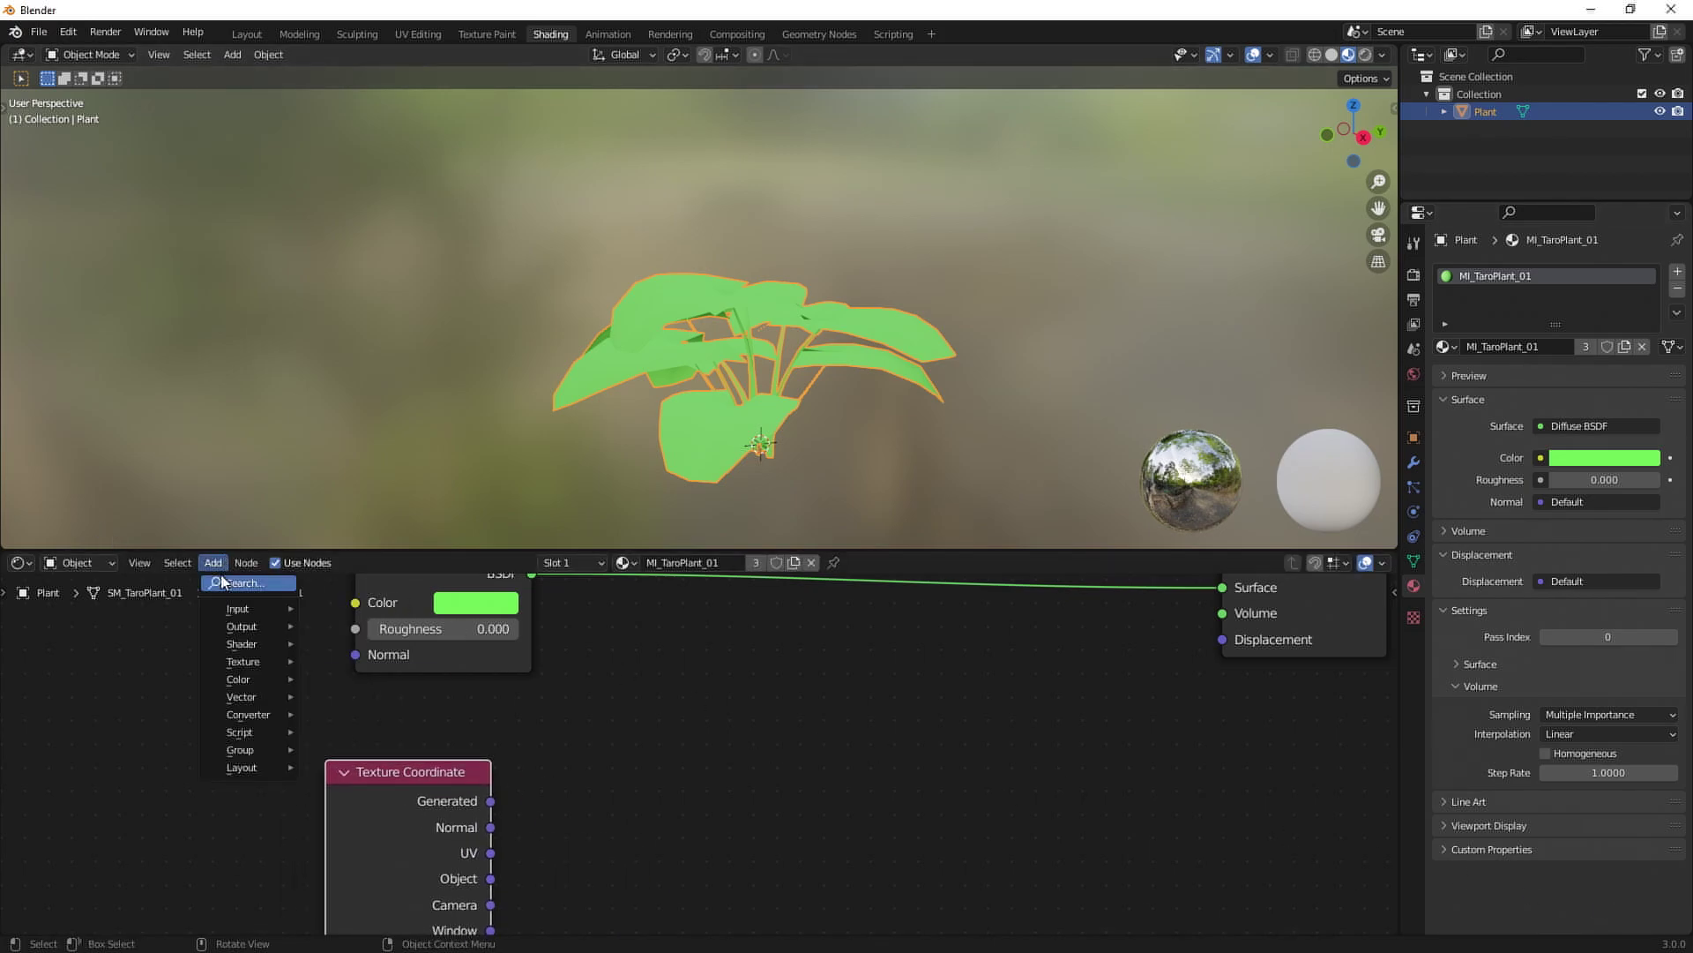
click(221, 577)
text(mapping)
key(Return)
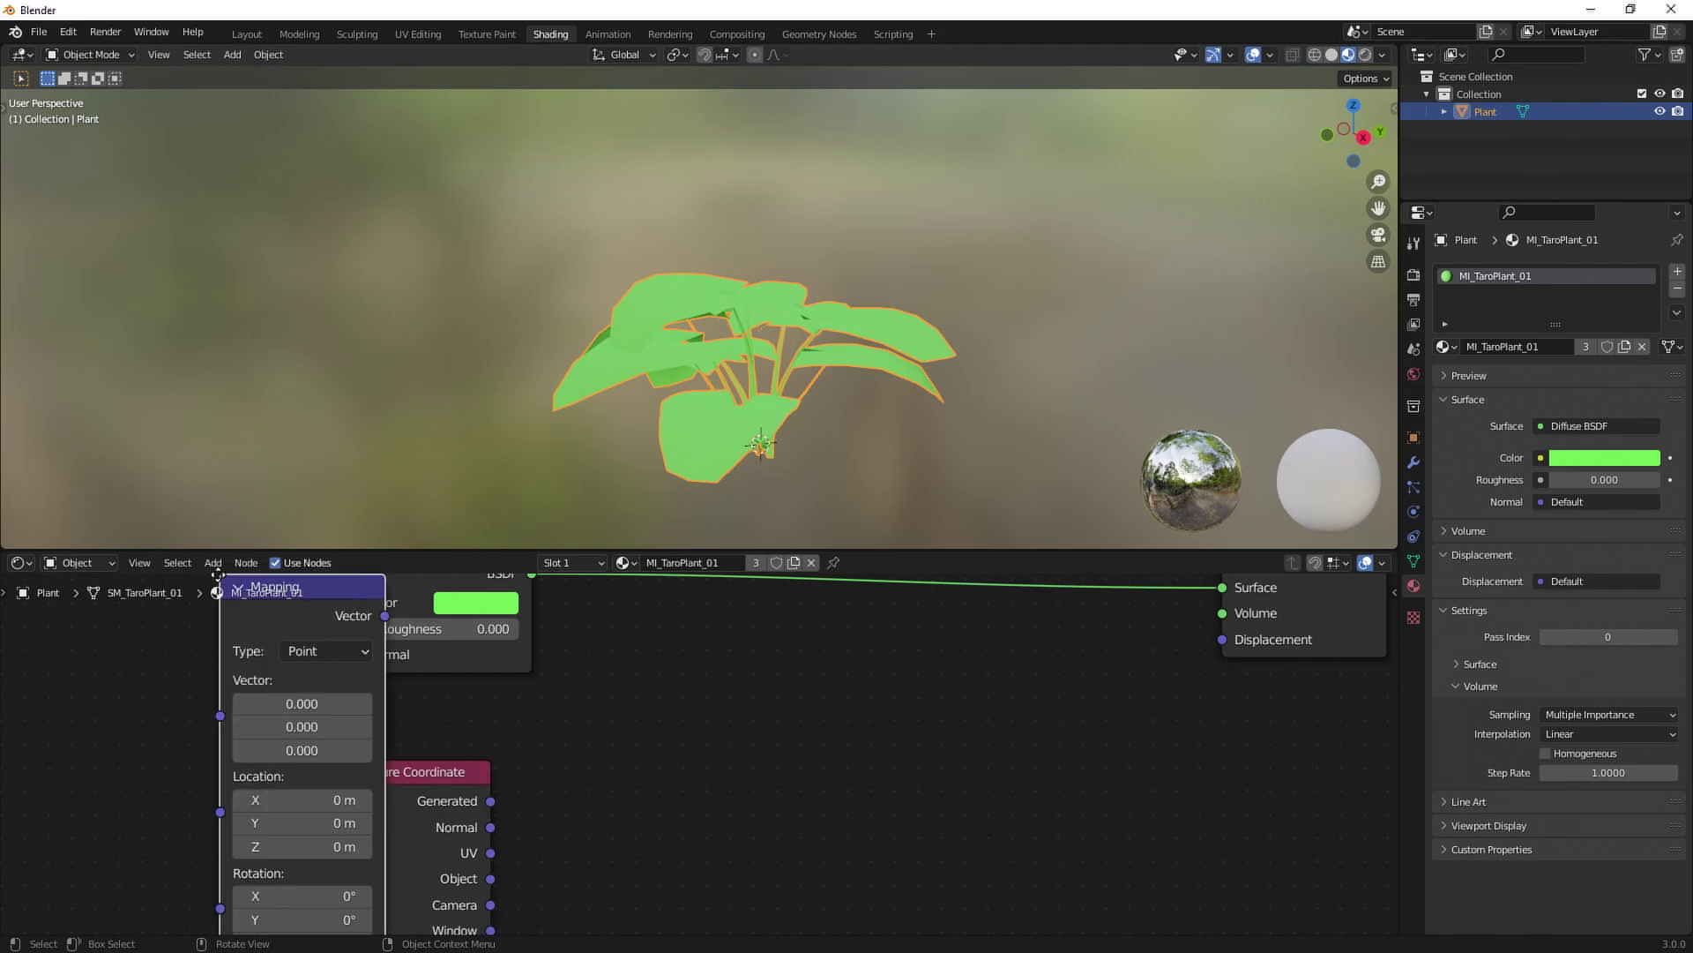
click(878, 626)
drag(490, 801, 849, 861)
Arrange the Texture Coordinate and Mapping nodes side by side below the Diffuse BSDF.
scroll(495, 739, down, 2)
drag(317, 710, 459, 766)
drag(305, 687, 798, 849)
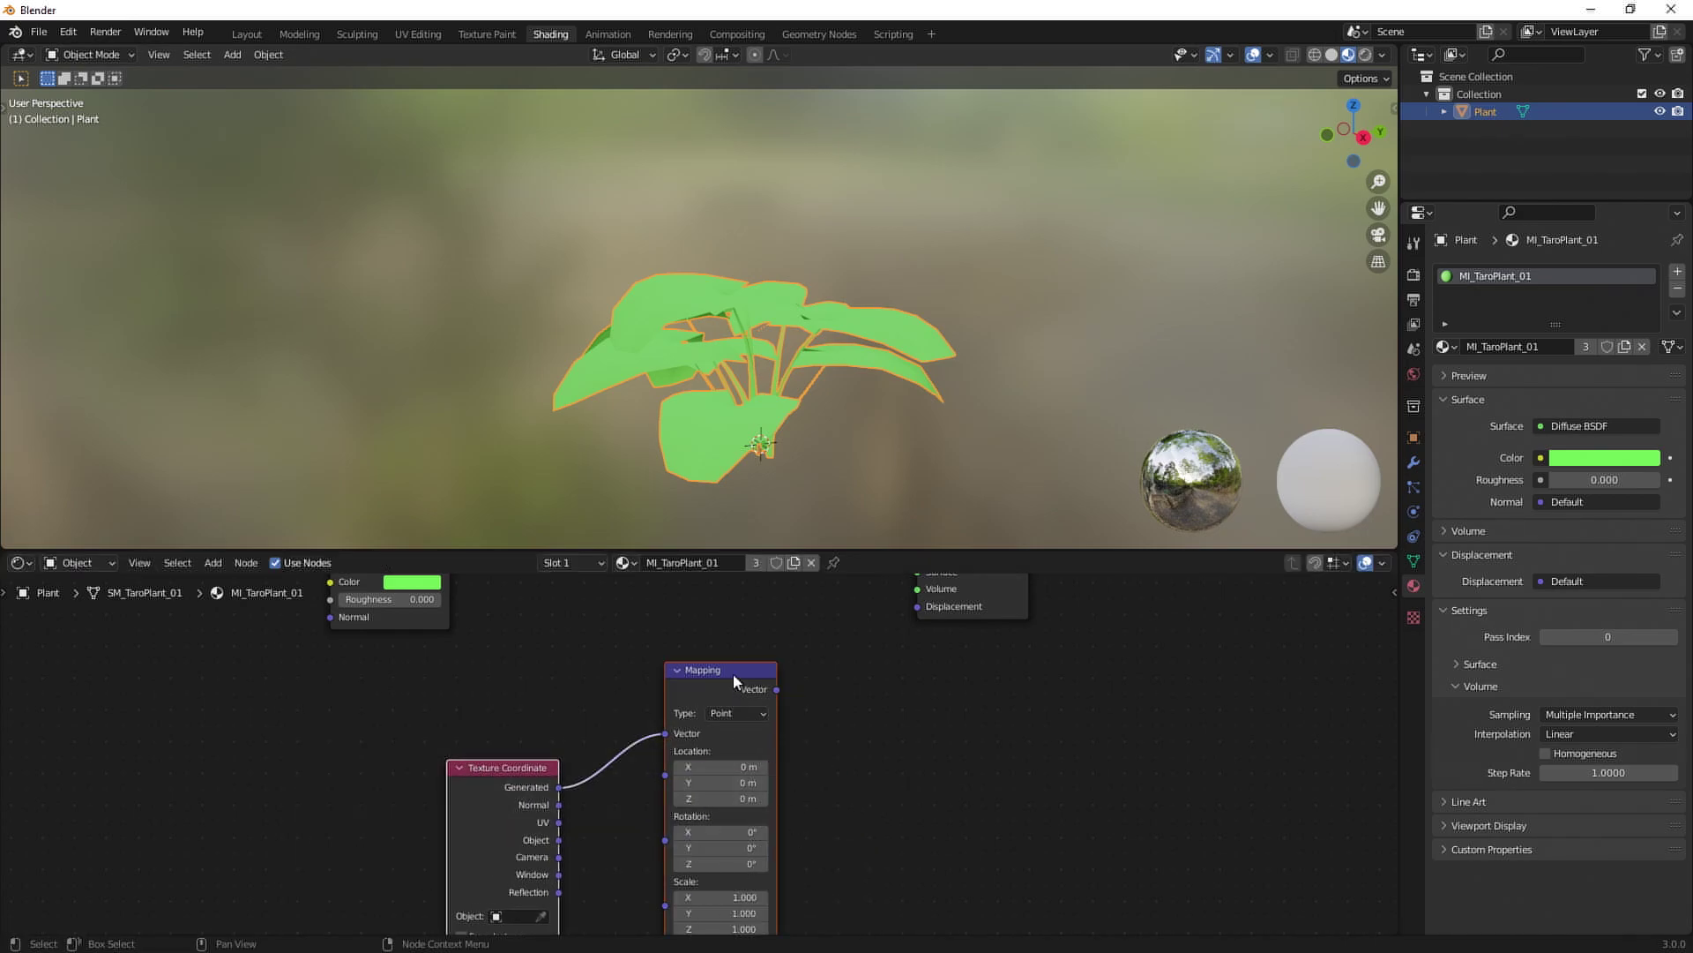
drag(733, 674, 363, 780)
scroll(882, 718, down, 1)
scroll(718, 721, down, 1)
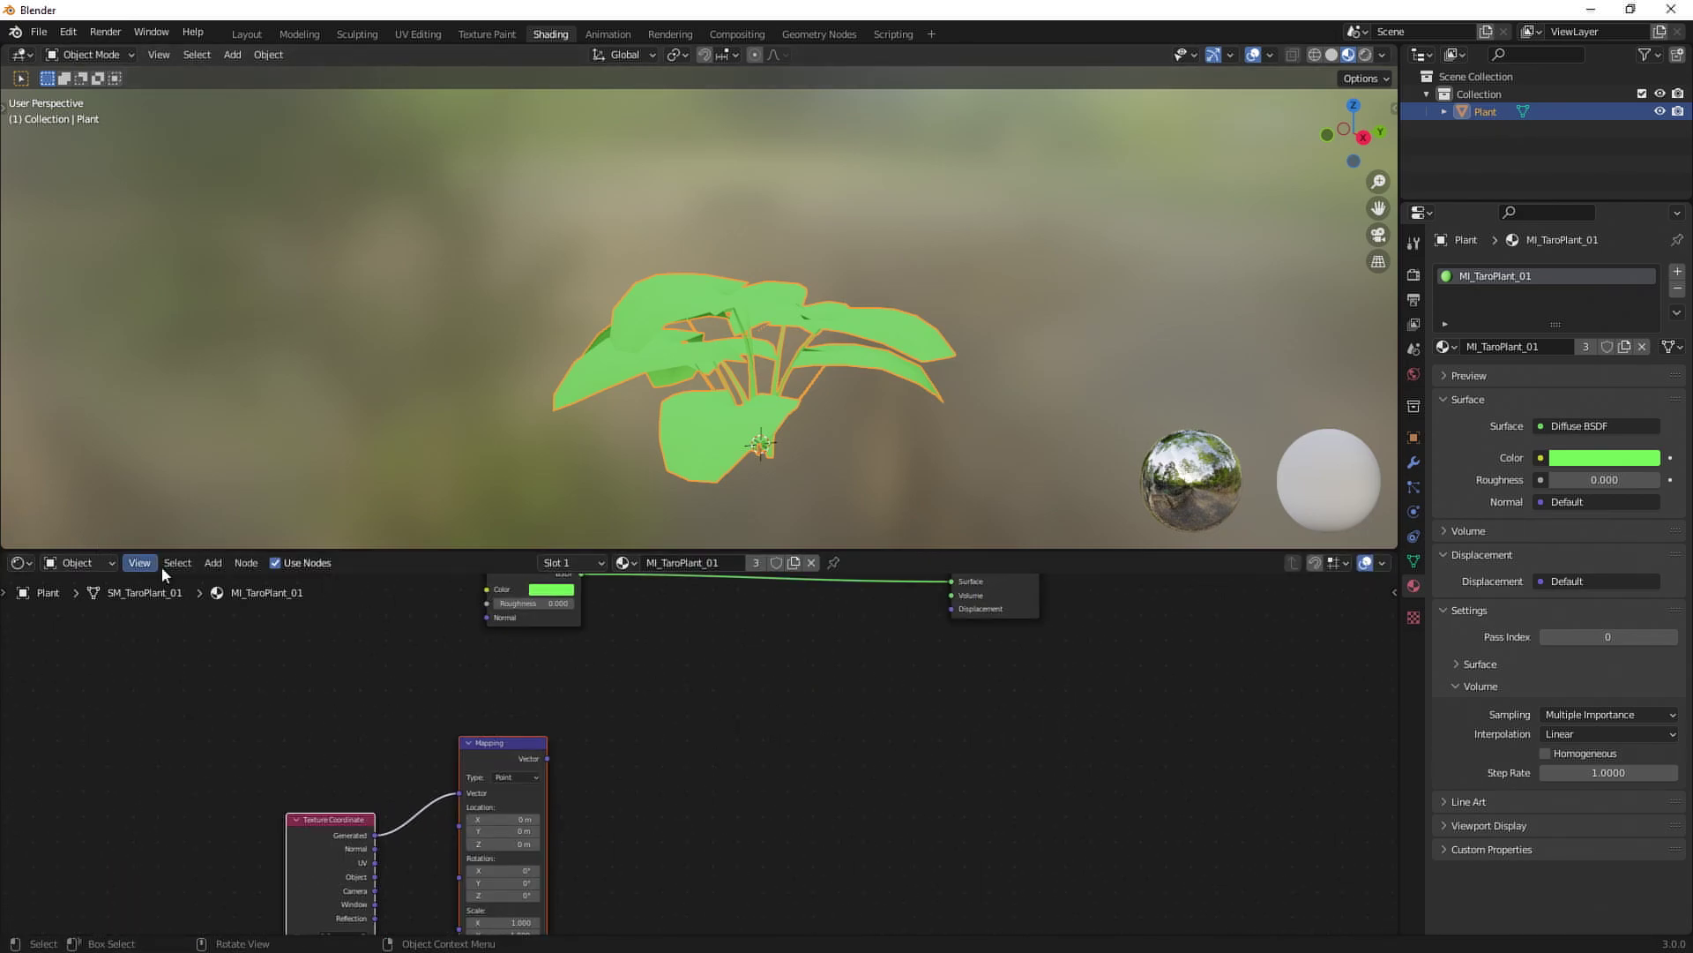
Add a Noise Texture node after the Mapping node and connect Mapping's Vector output to its Vector input.
click(213, 564)
click(224, 586)
text(noise)
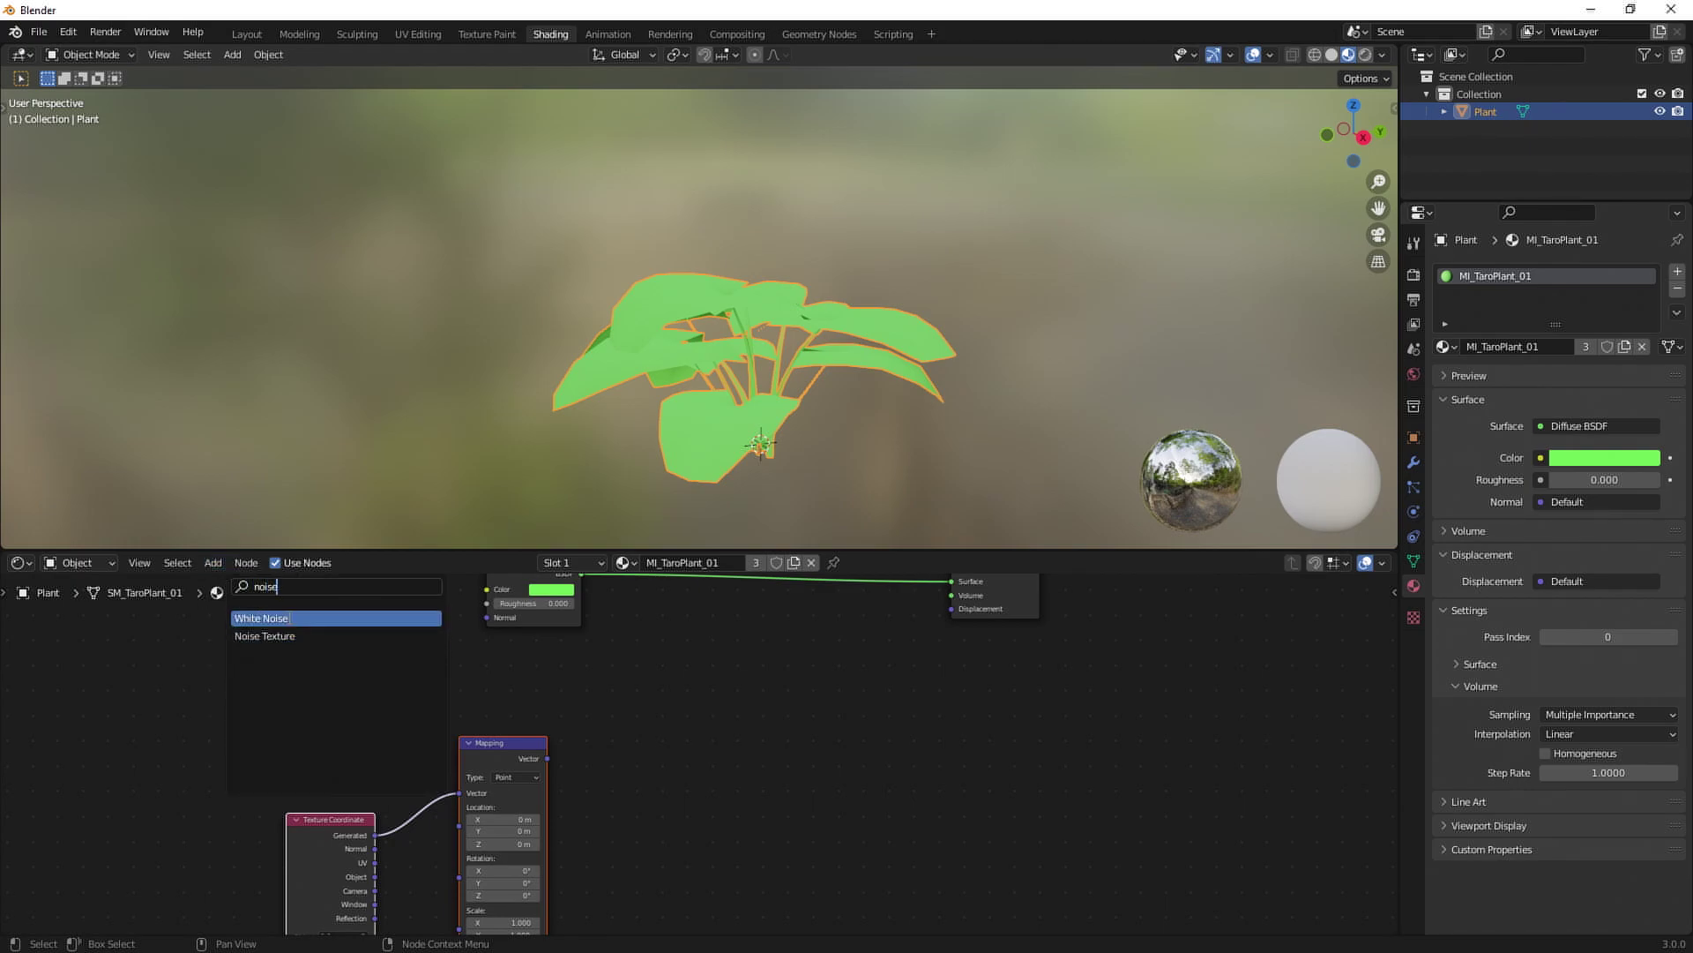
click(264, 636)
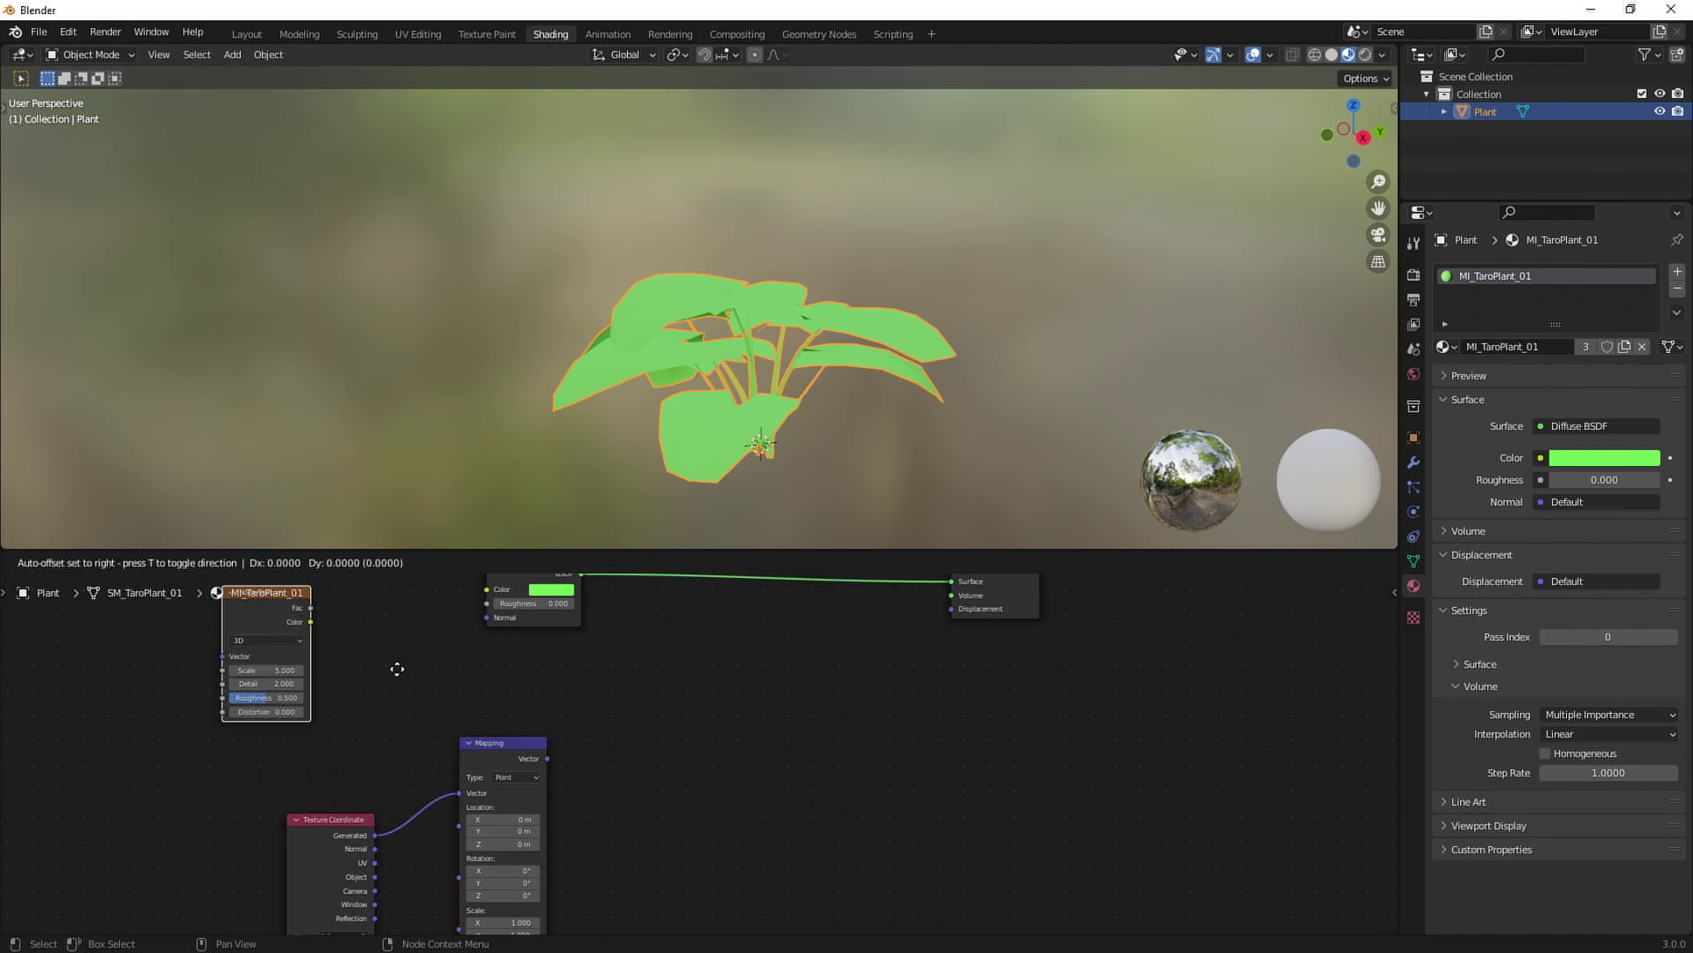
click(812, 765)
drag(547, 758, 608, 756)
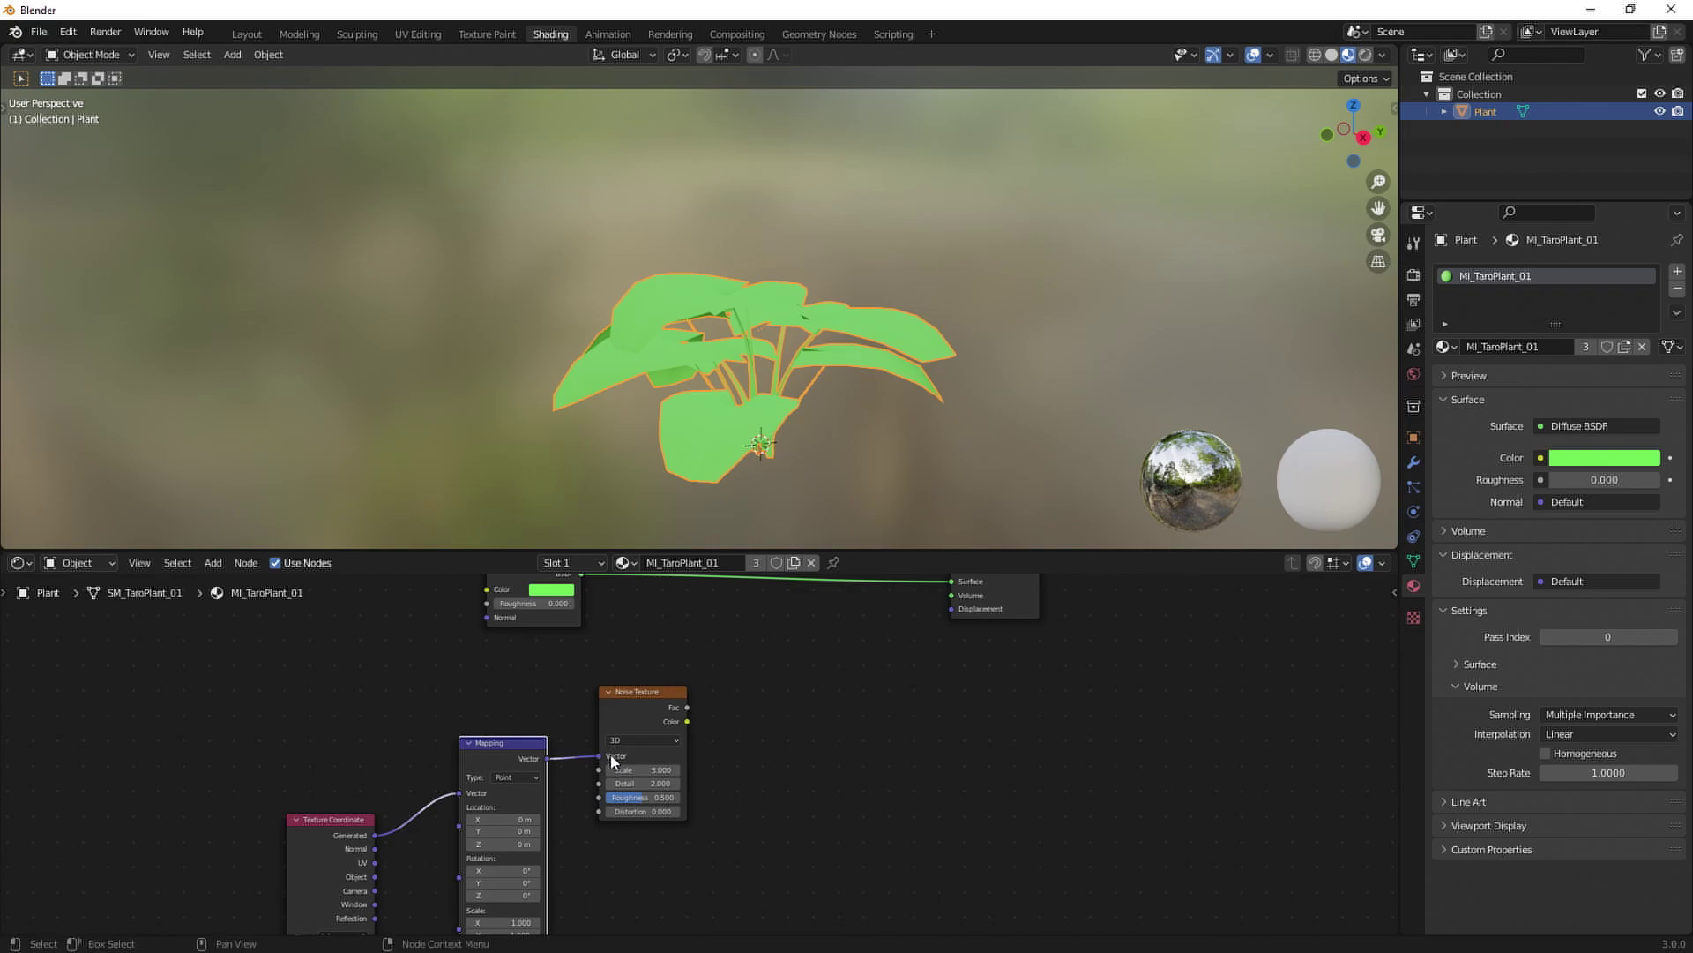
drag(635, 686, 698, 705)
Connect the Noise Texture's Color output to the Material Output's Surface and inspect the noise on the plant.
middle_drag(843, 684, 785, 739)
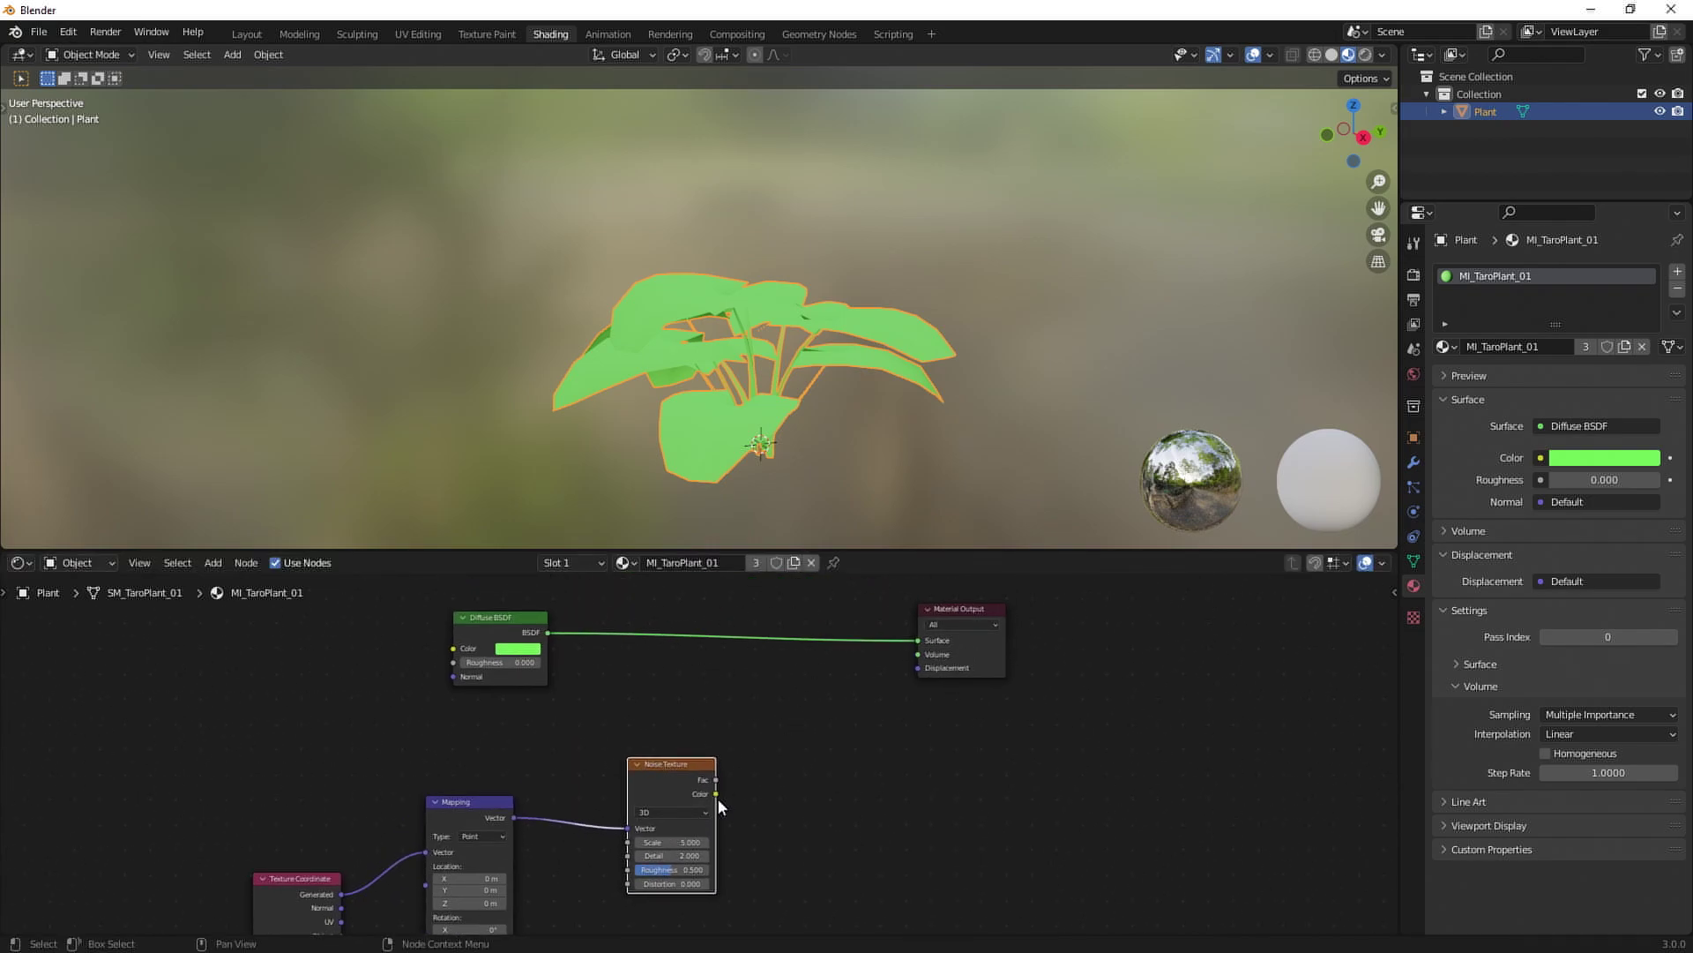
drag(715, 793, 1027, 659)
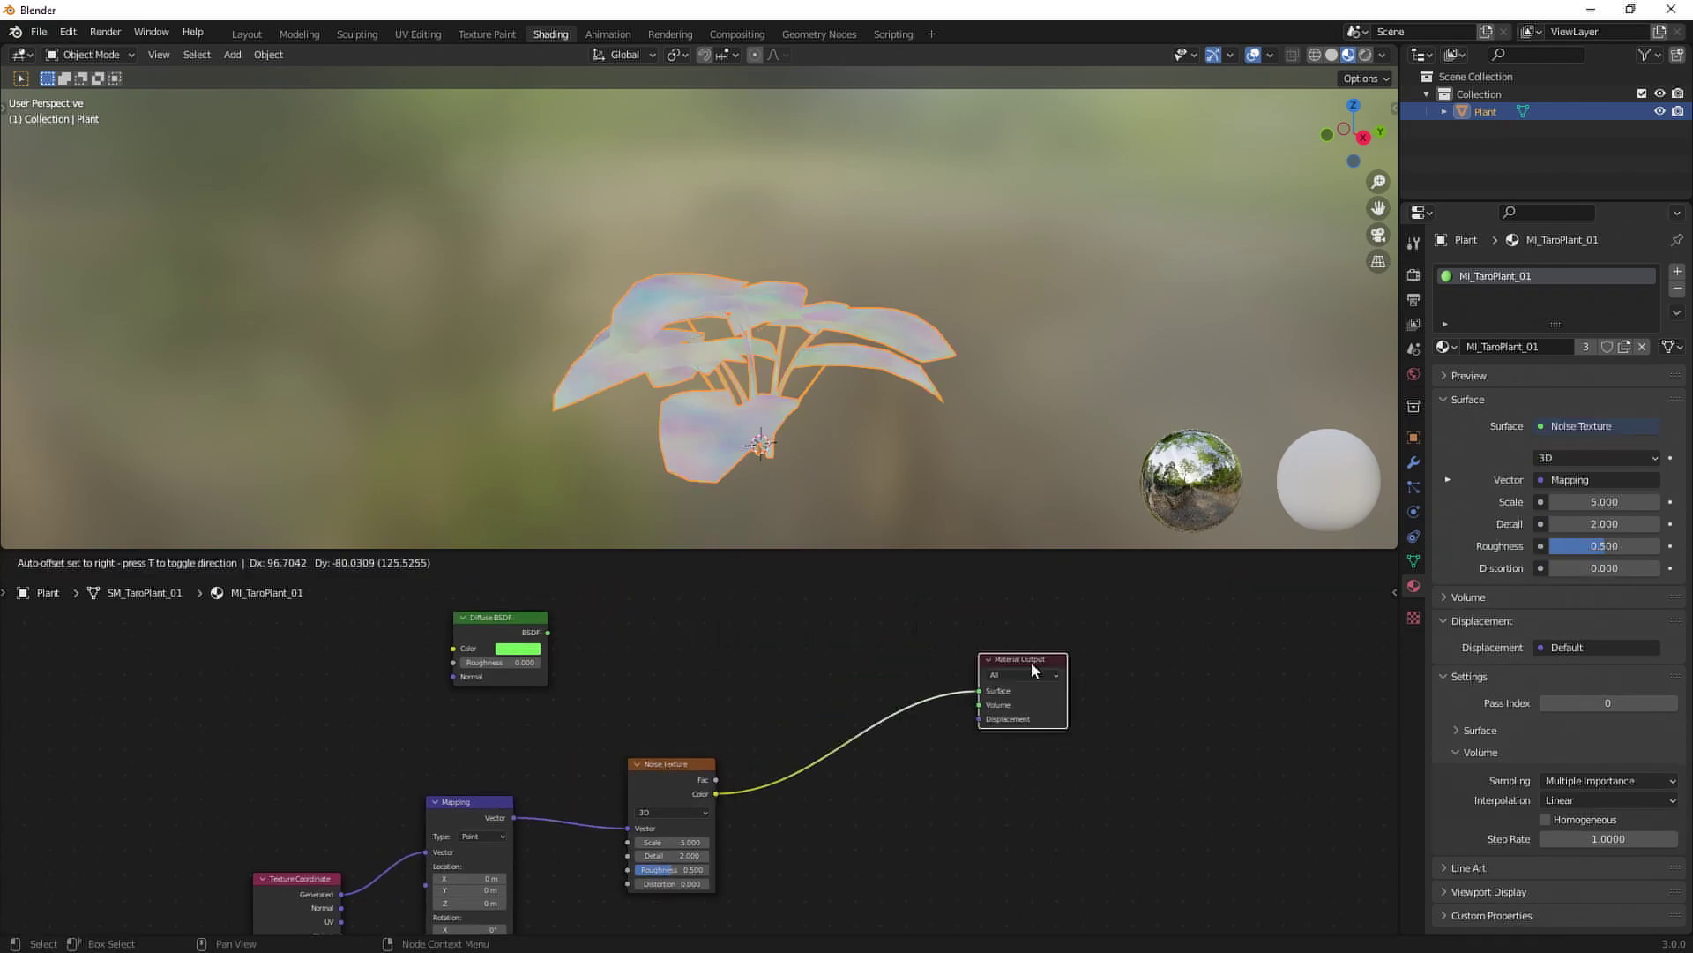
middle_drag(840, 396, 695, 357)
scroll(891, 458, up, 4)
scroll(695, 363, down, 8)
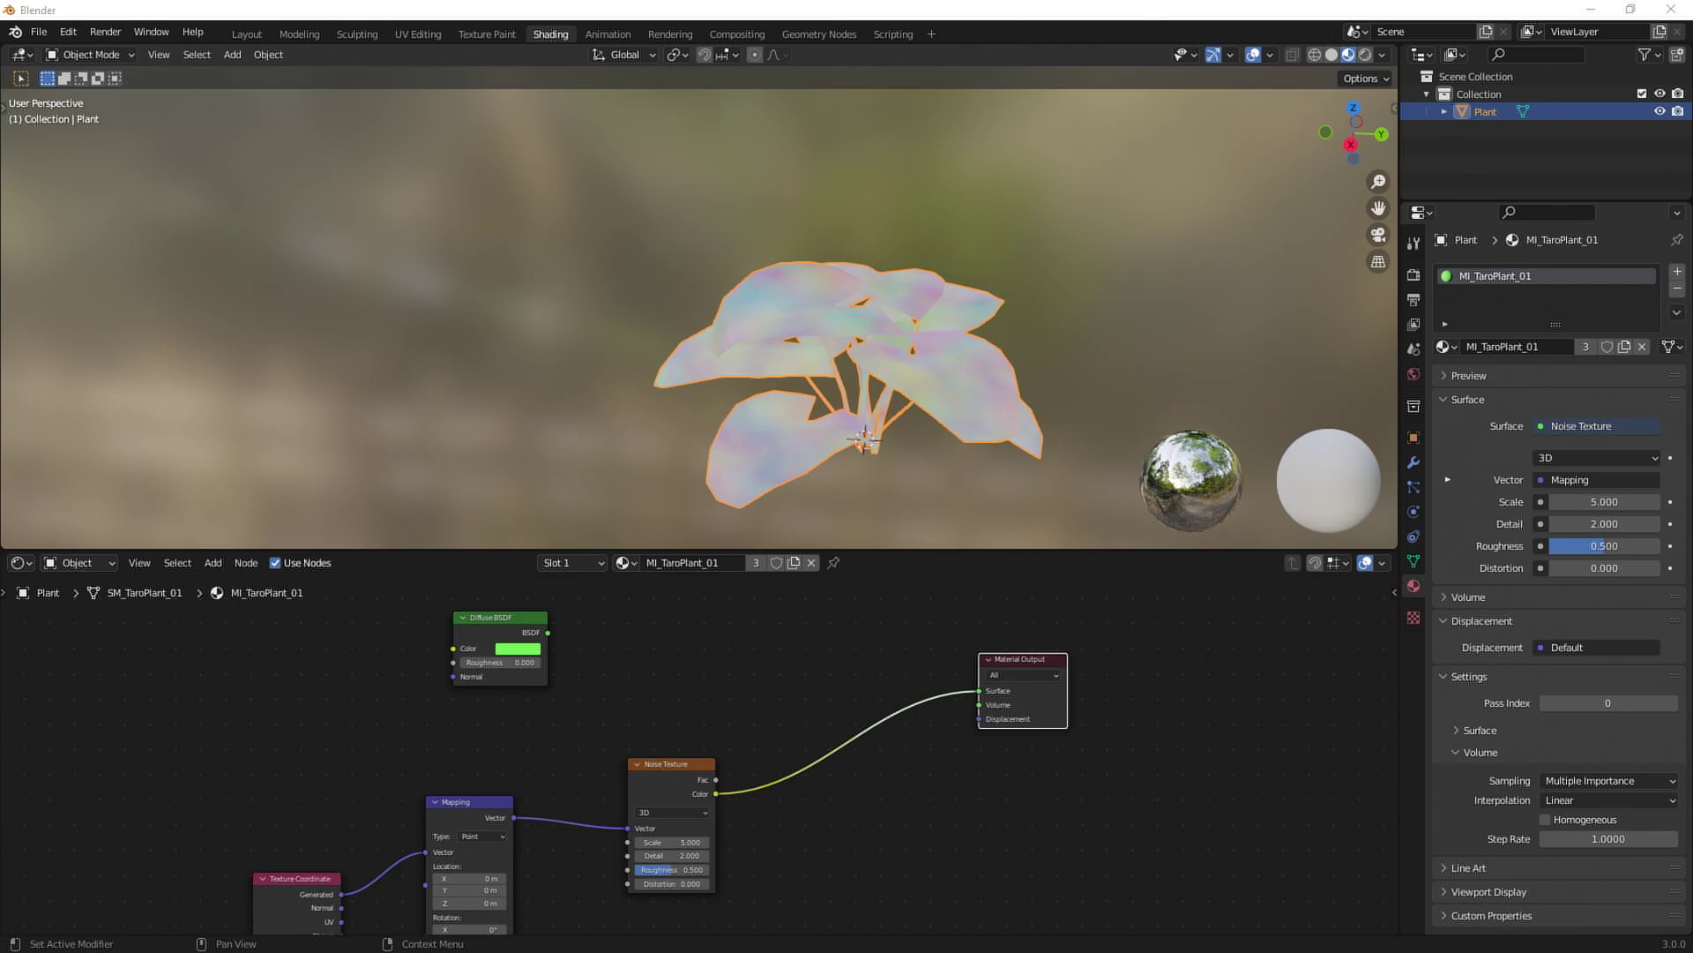
Add a Vector Displacement node after the Noise Texture and connect its output to the Material Output's Displacement.
click(212, 562)
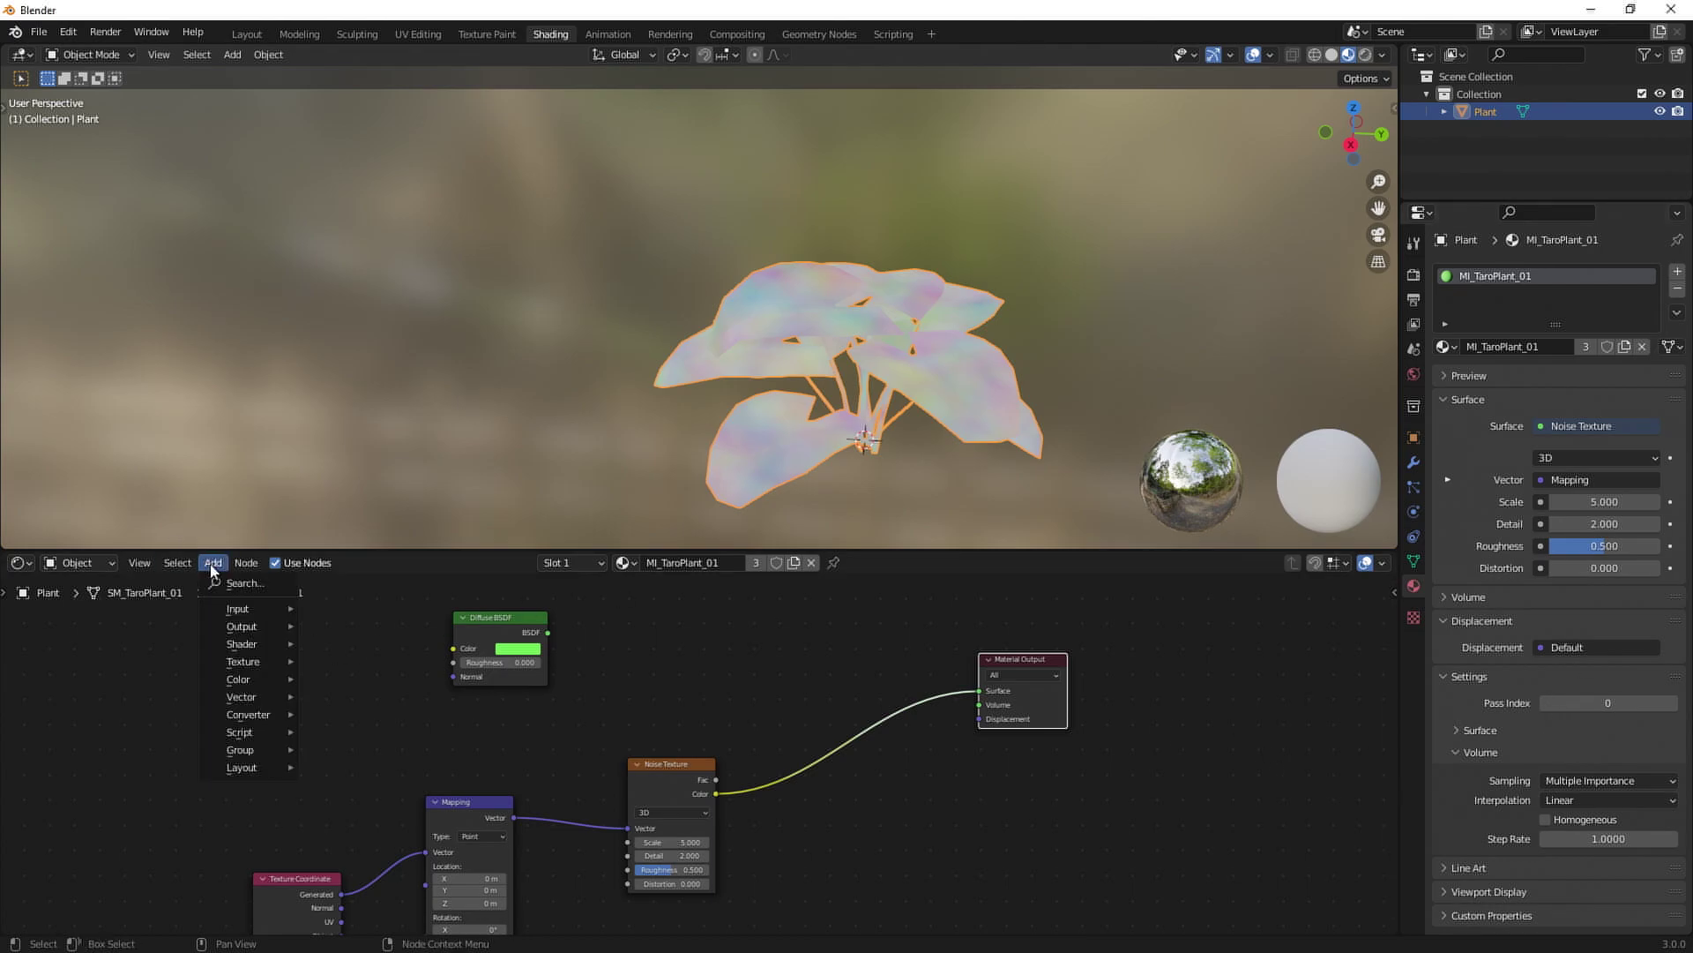
text(vector)
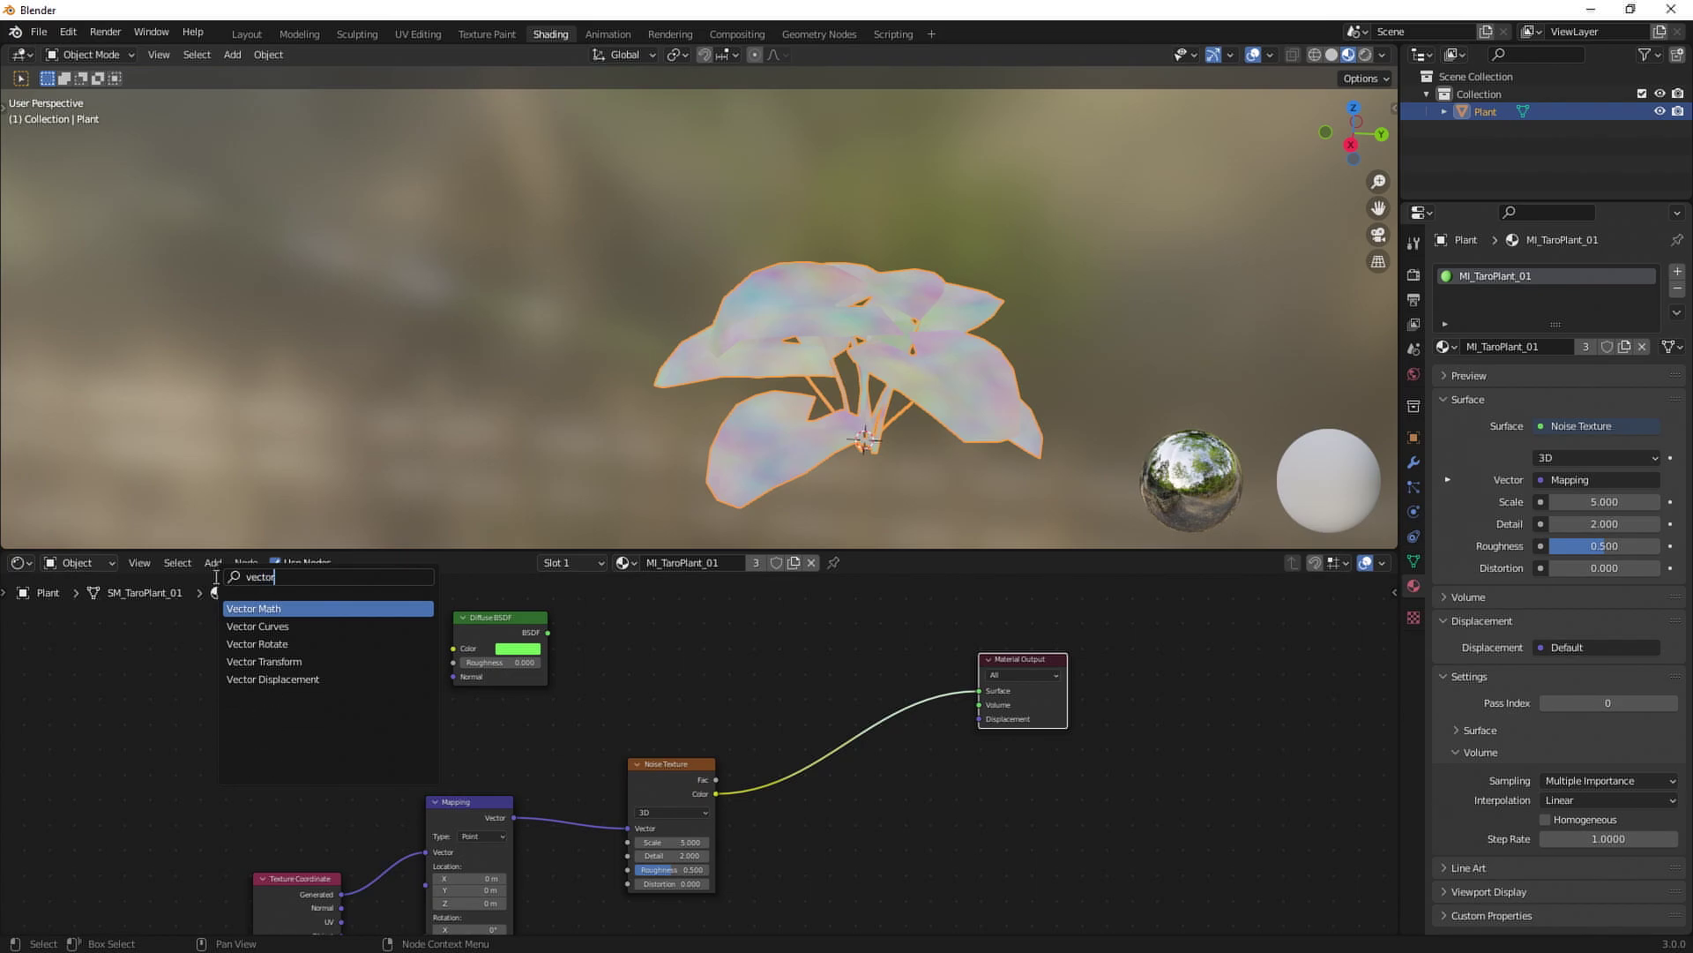
click(273, 678)
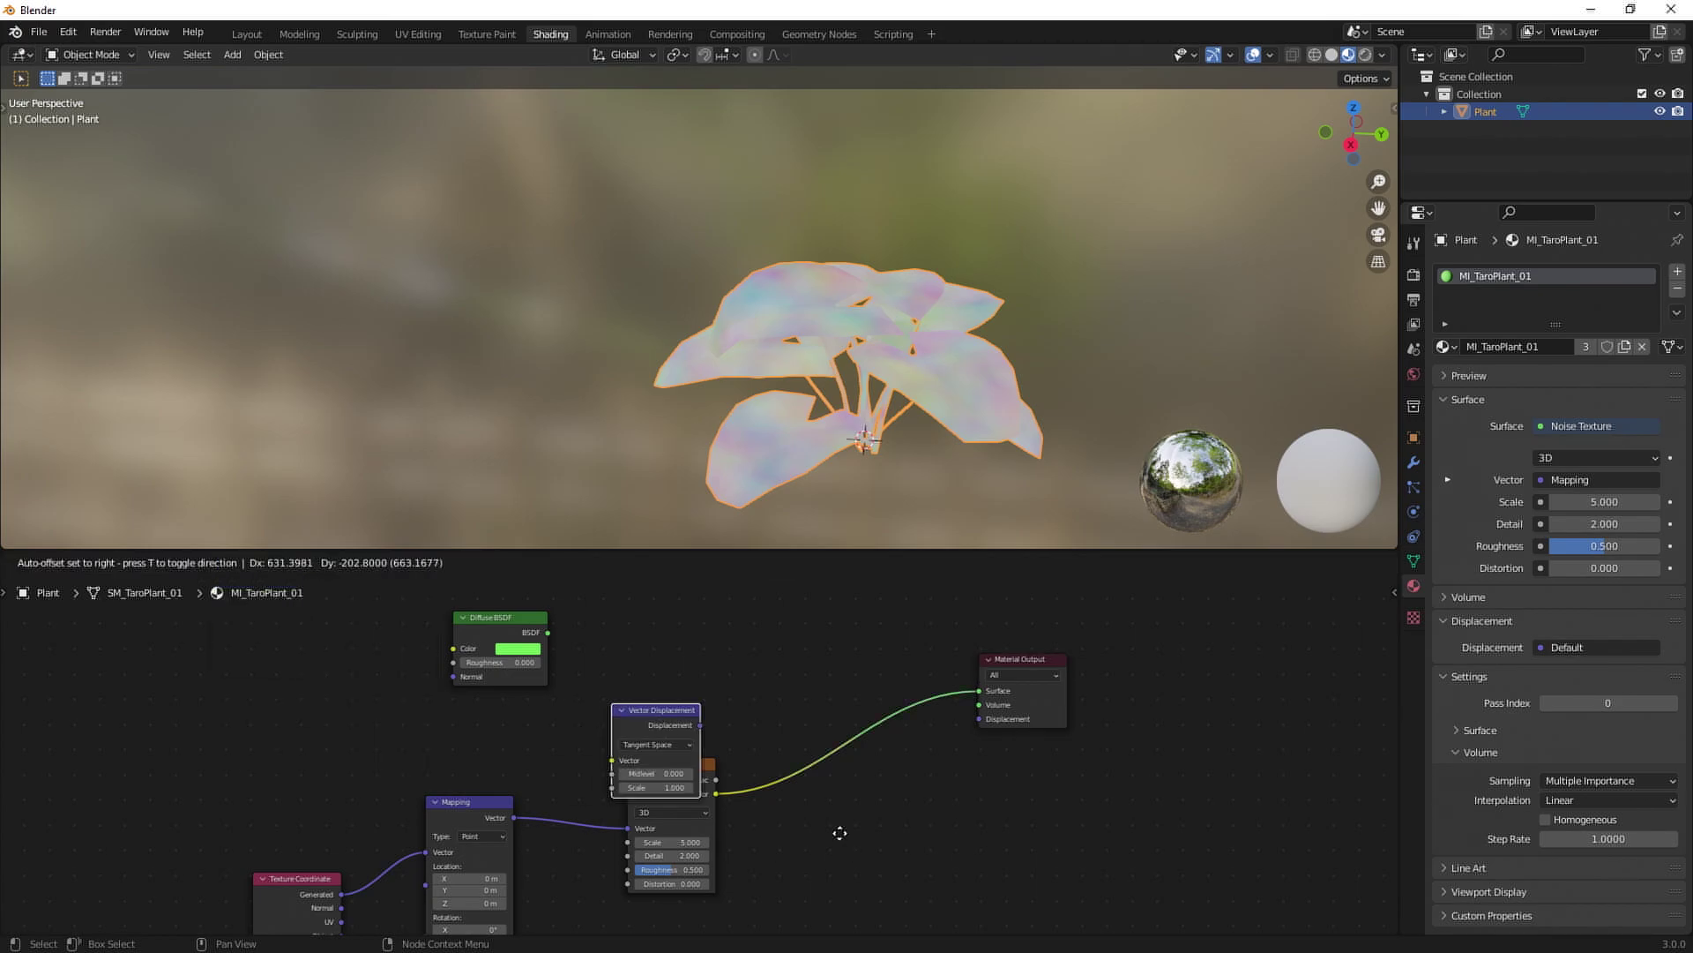
click(913, 745)
drag(988, 693, 978, 719)
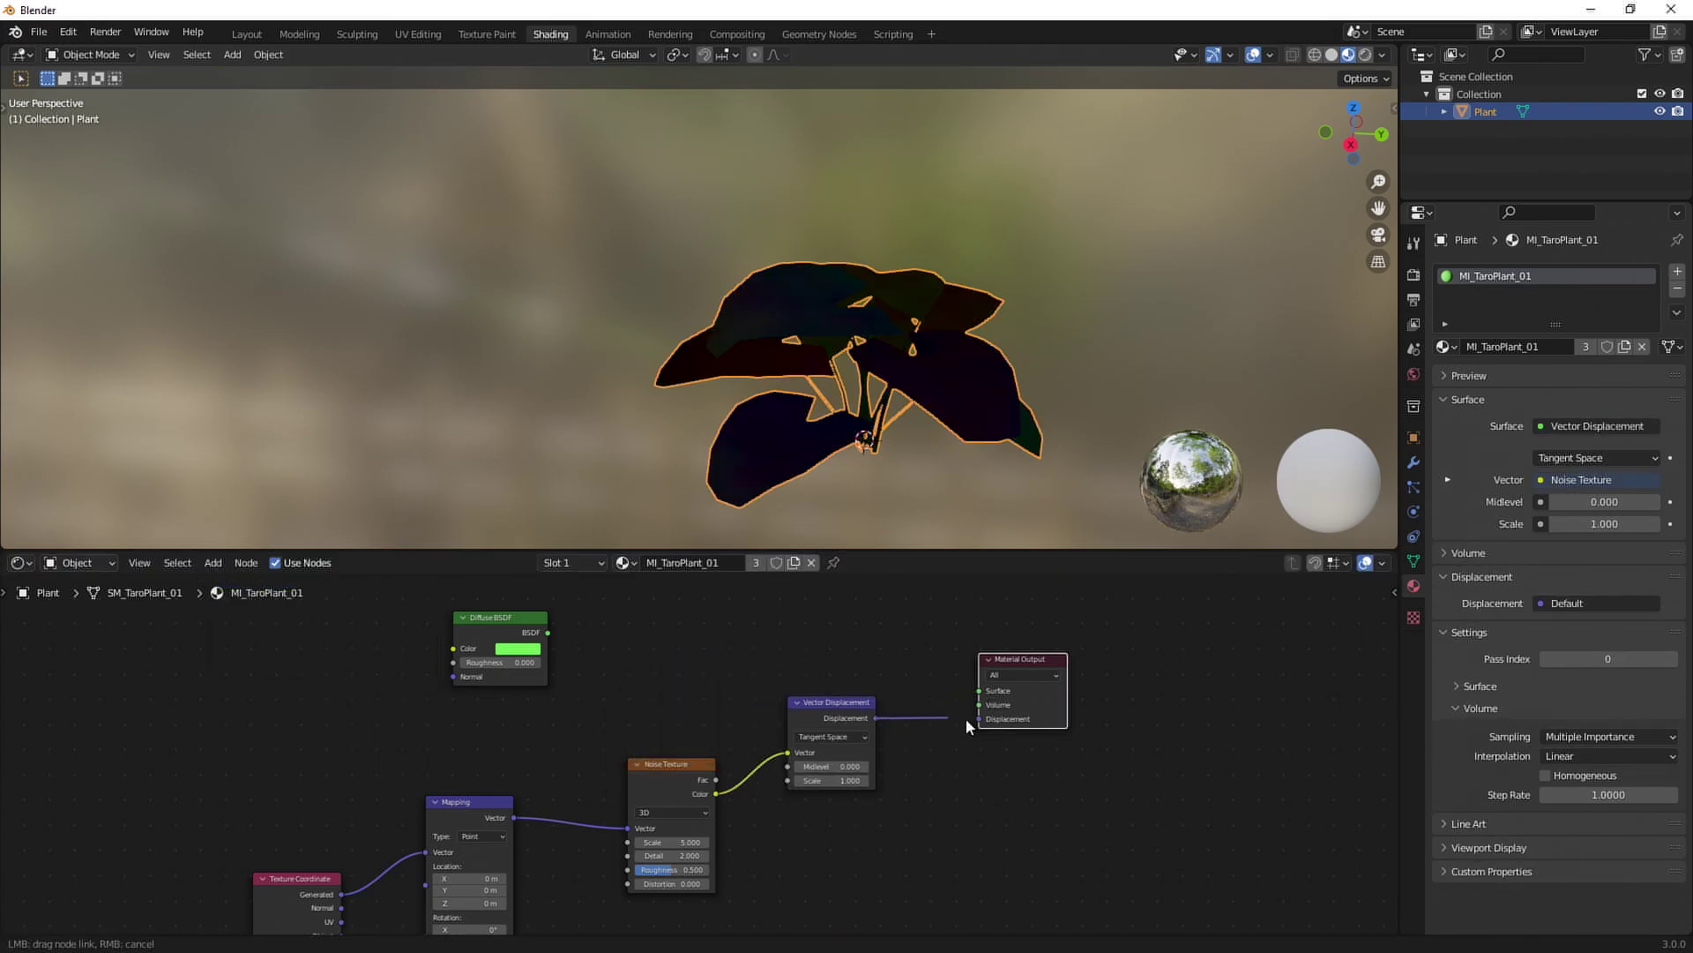
Reconnect the Diffuse BSDF to the Material Output's Surface and space out the displacement nodes below it.
drag(548, 633, 979, 691)
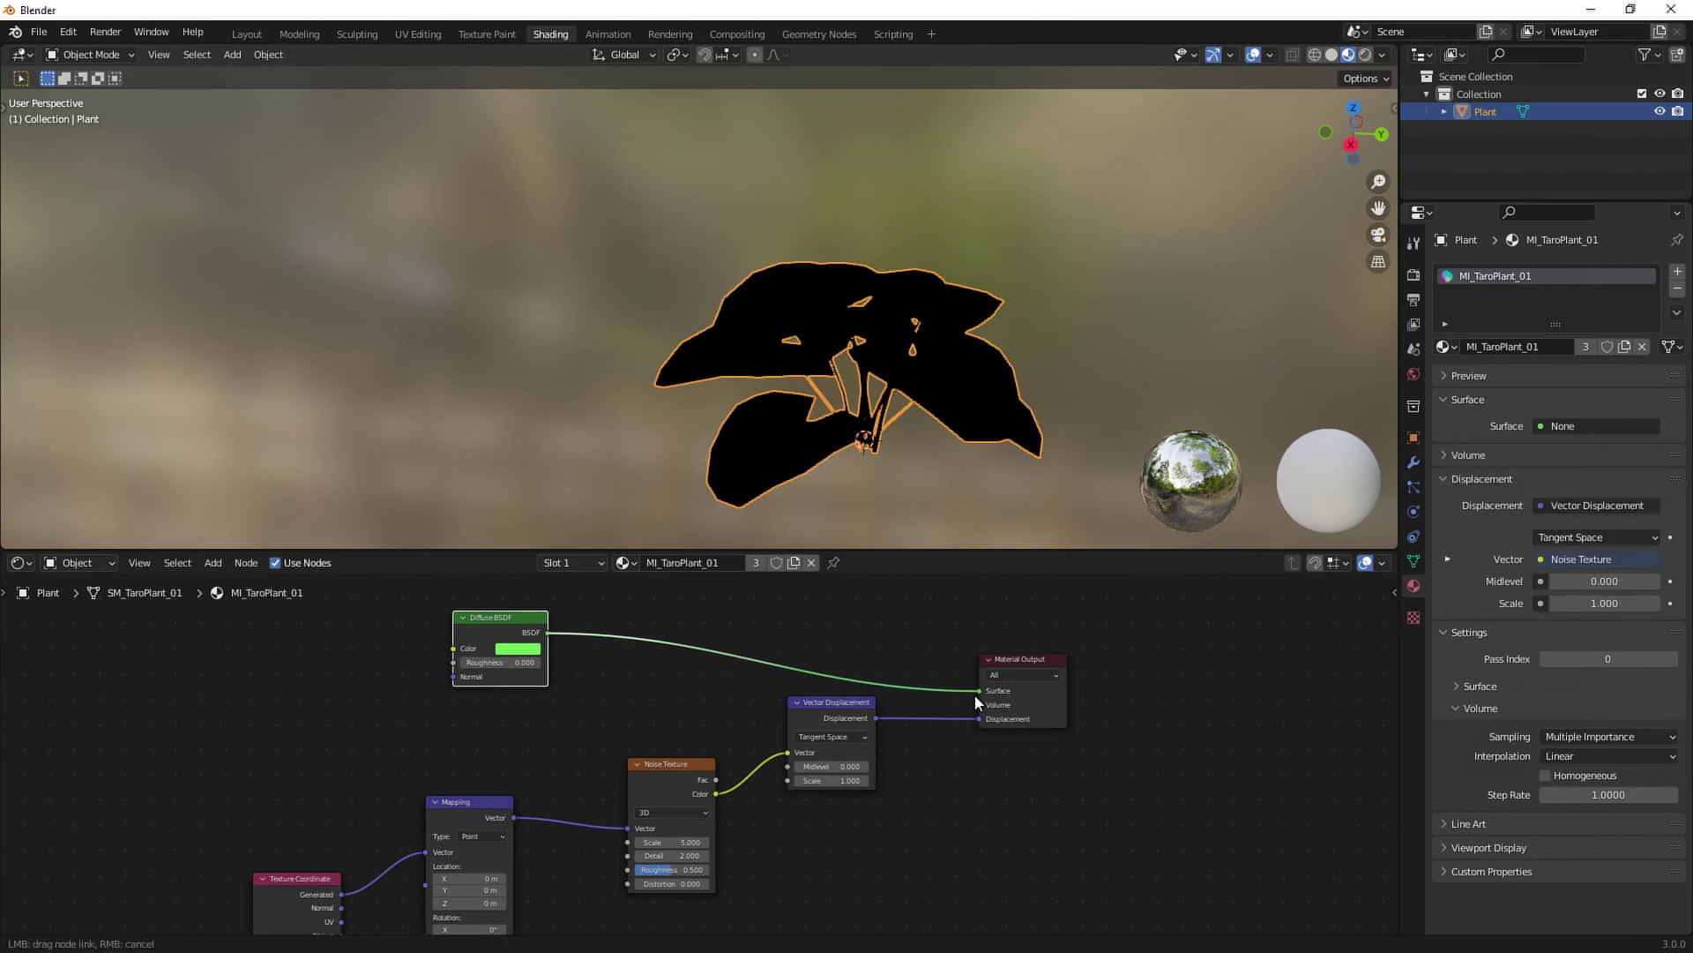
mouse_move(827, 707)
mouse_down()
mouse_move(886, 753)
mouse_move(817, 745)
mouse_up()
middle_drag(718, 724, 728, 664)
drag(667, 723, 677, 740)
drag(270, 745, 463, 803)
drag(466, 742, 473, 737)
click(693, 729)
drag(696, 735, 650, 752)
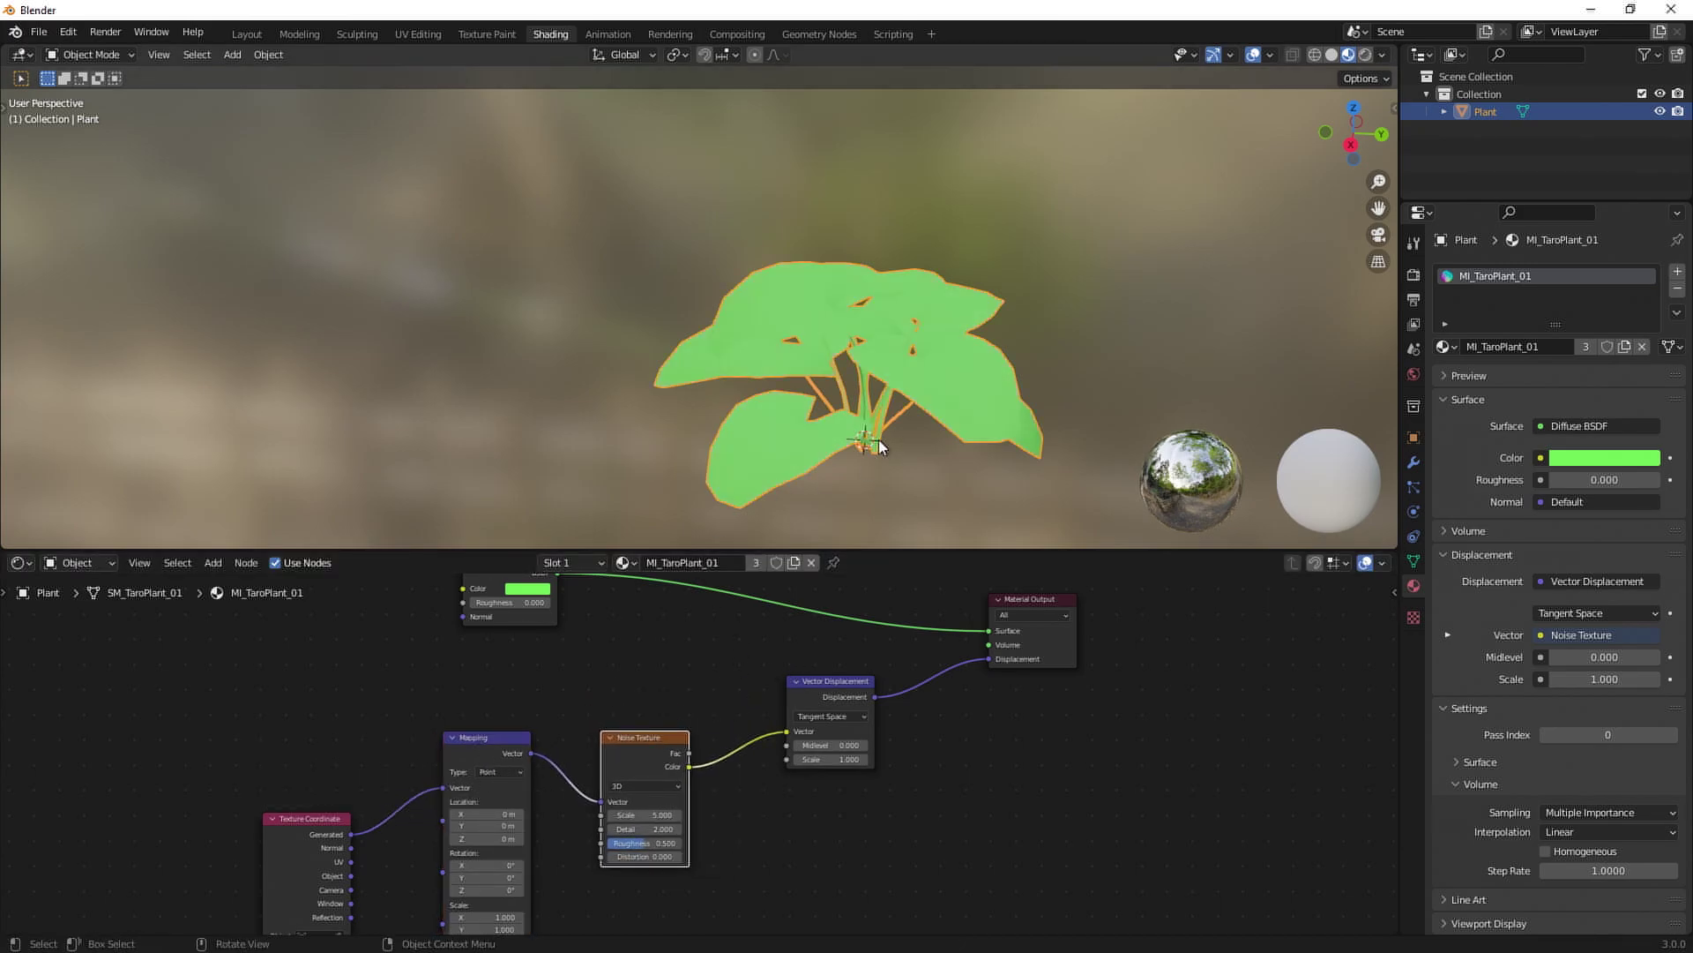
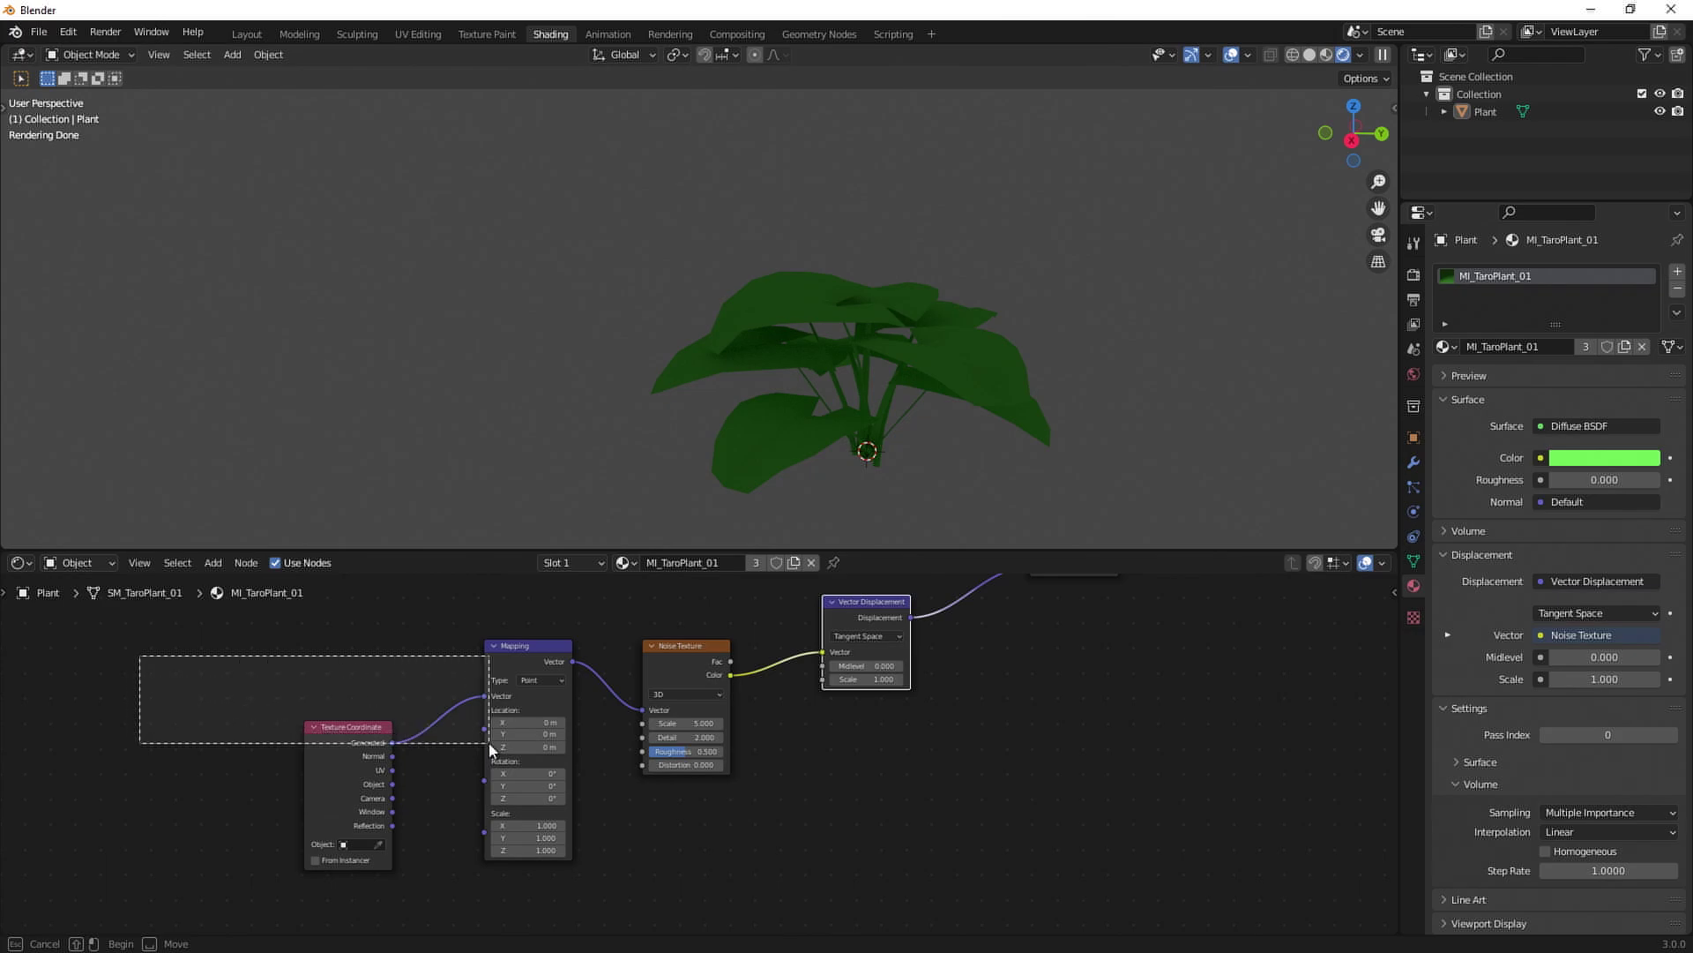
Move the Texture Coordinate and Mapping nodes farther away from the Noise Texture to make room.
drag(530, 644, 291, 621)
mouse_move(326, 866)
middle_down()
mouse_move(676, 774)
mouse_move(742, 783)
middle_up()
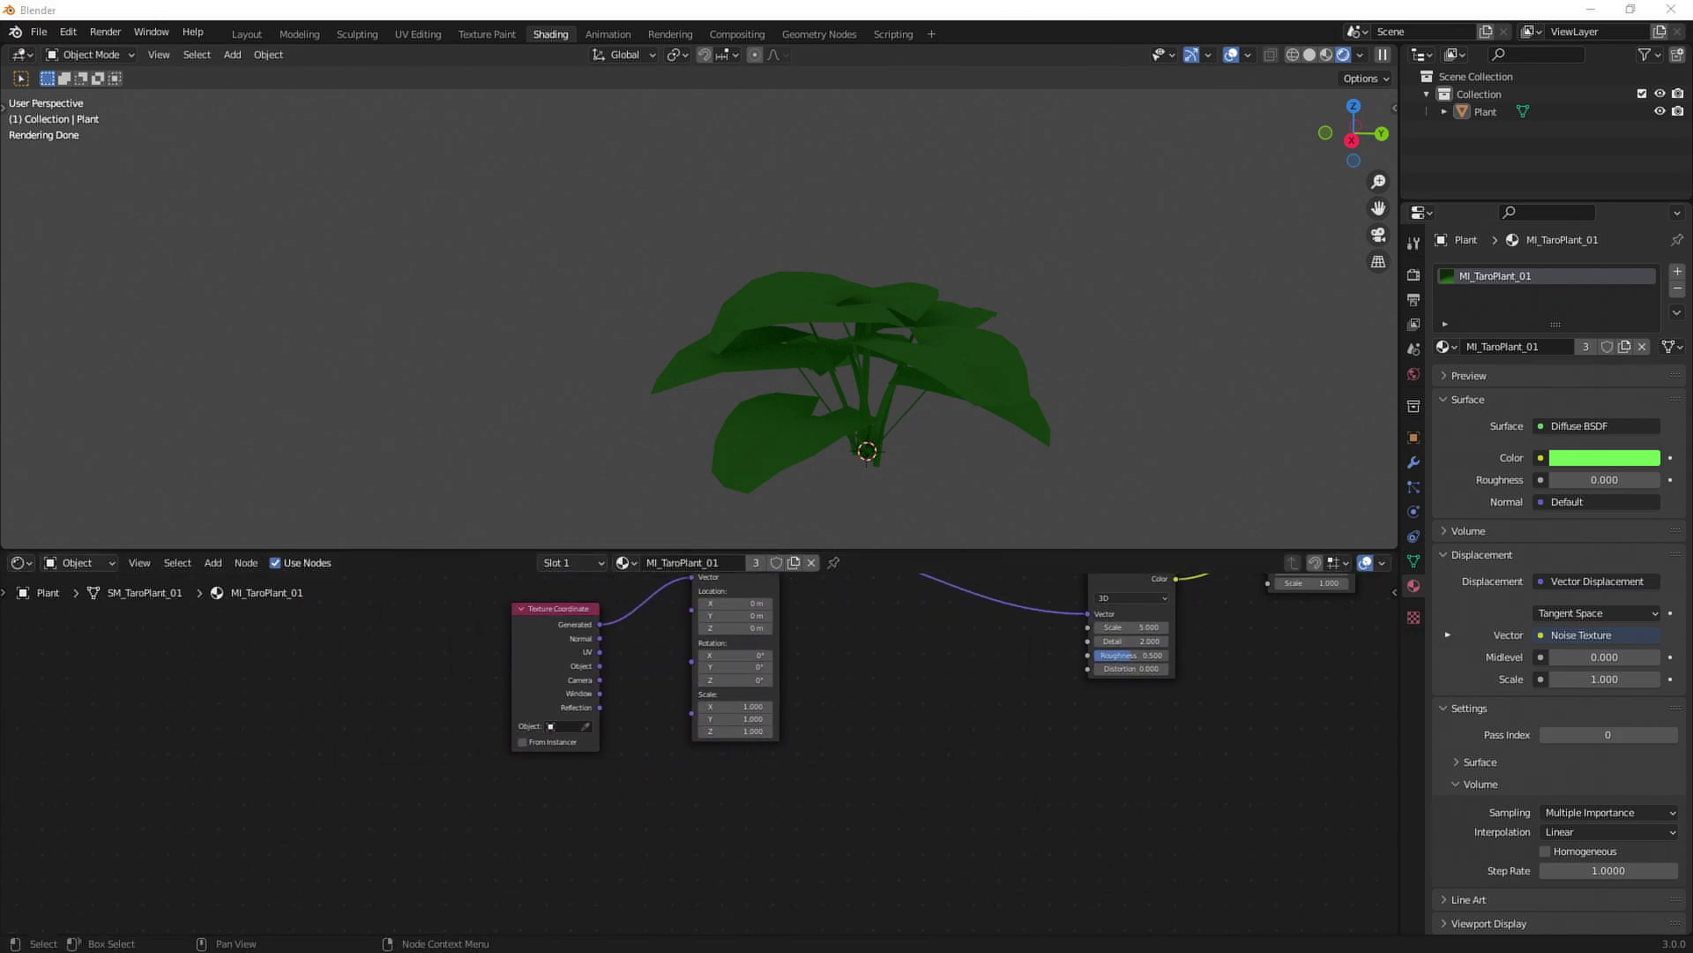
middle_drag(708, 845, 832, 847)
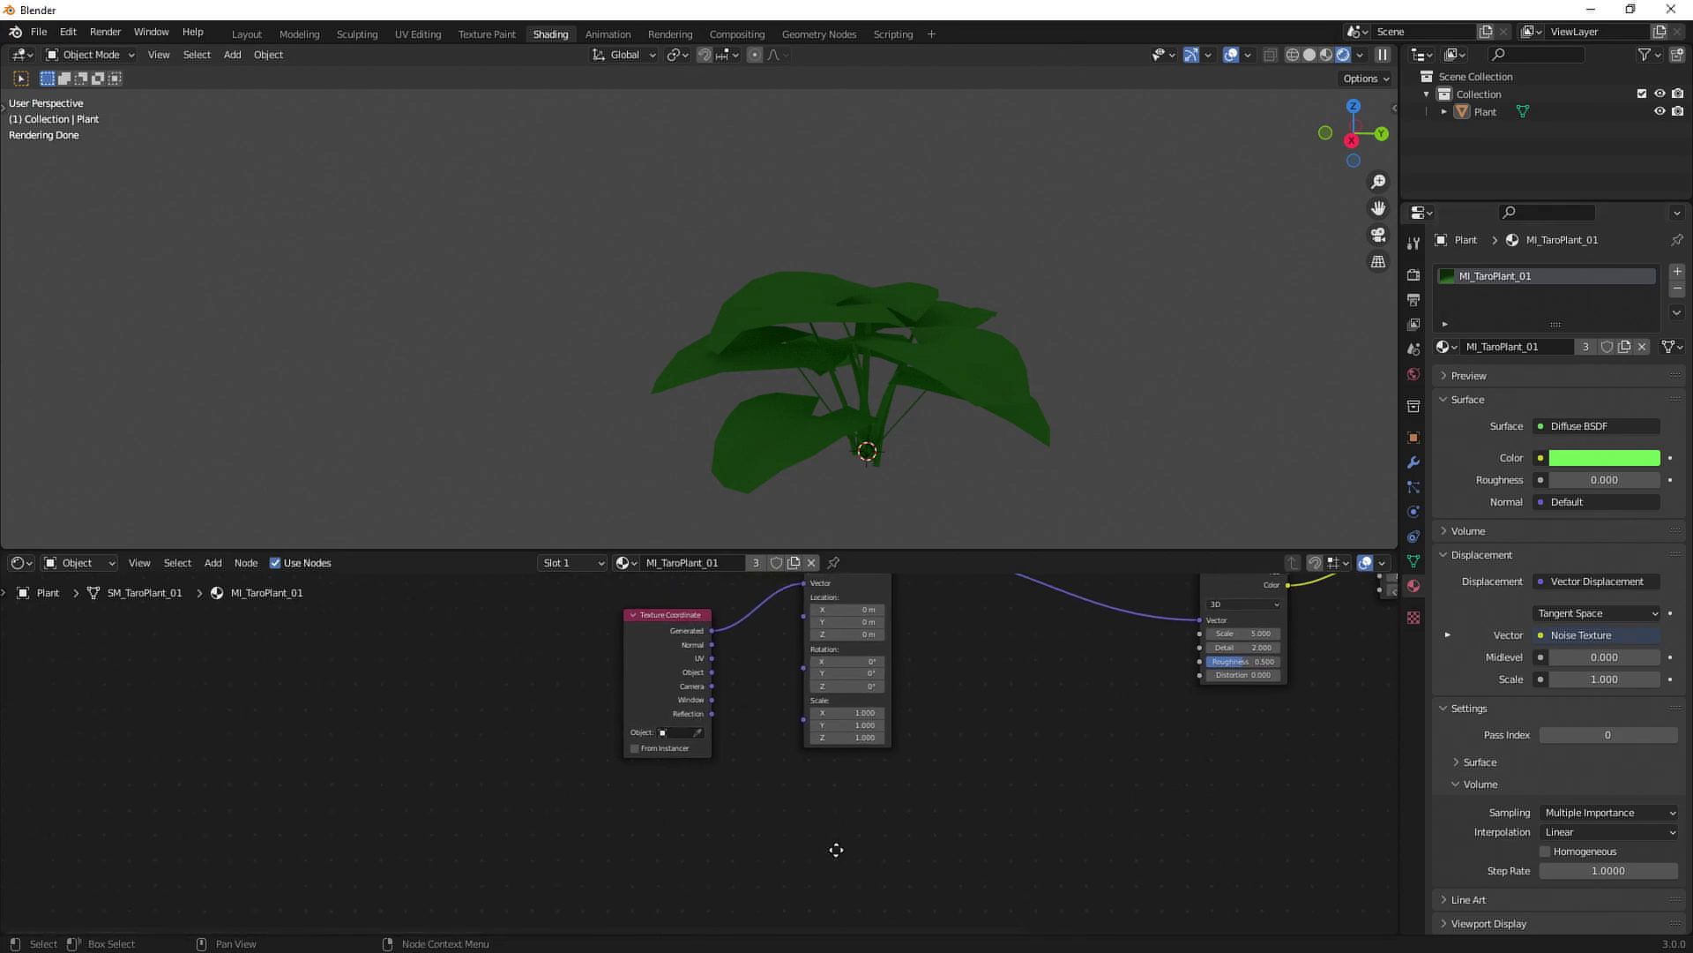
Add a Value node below the Texture Coordinate node.
click(213, 563)
text(value)
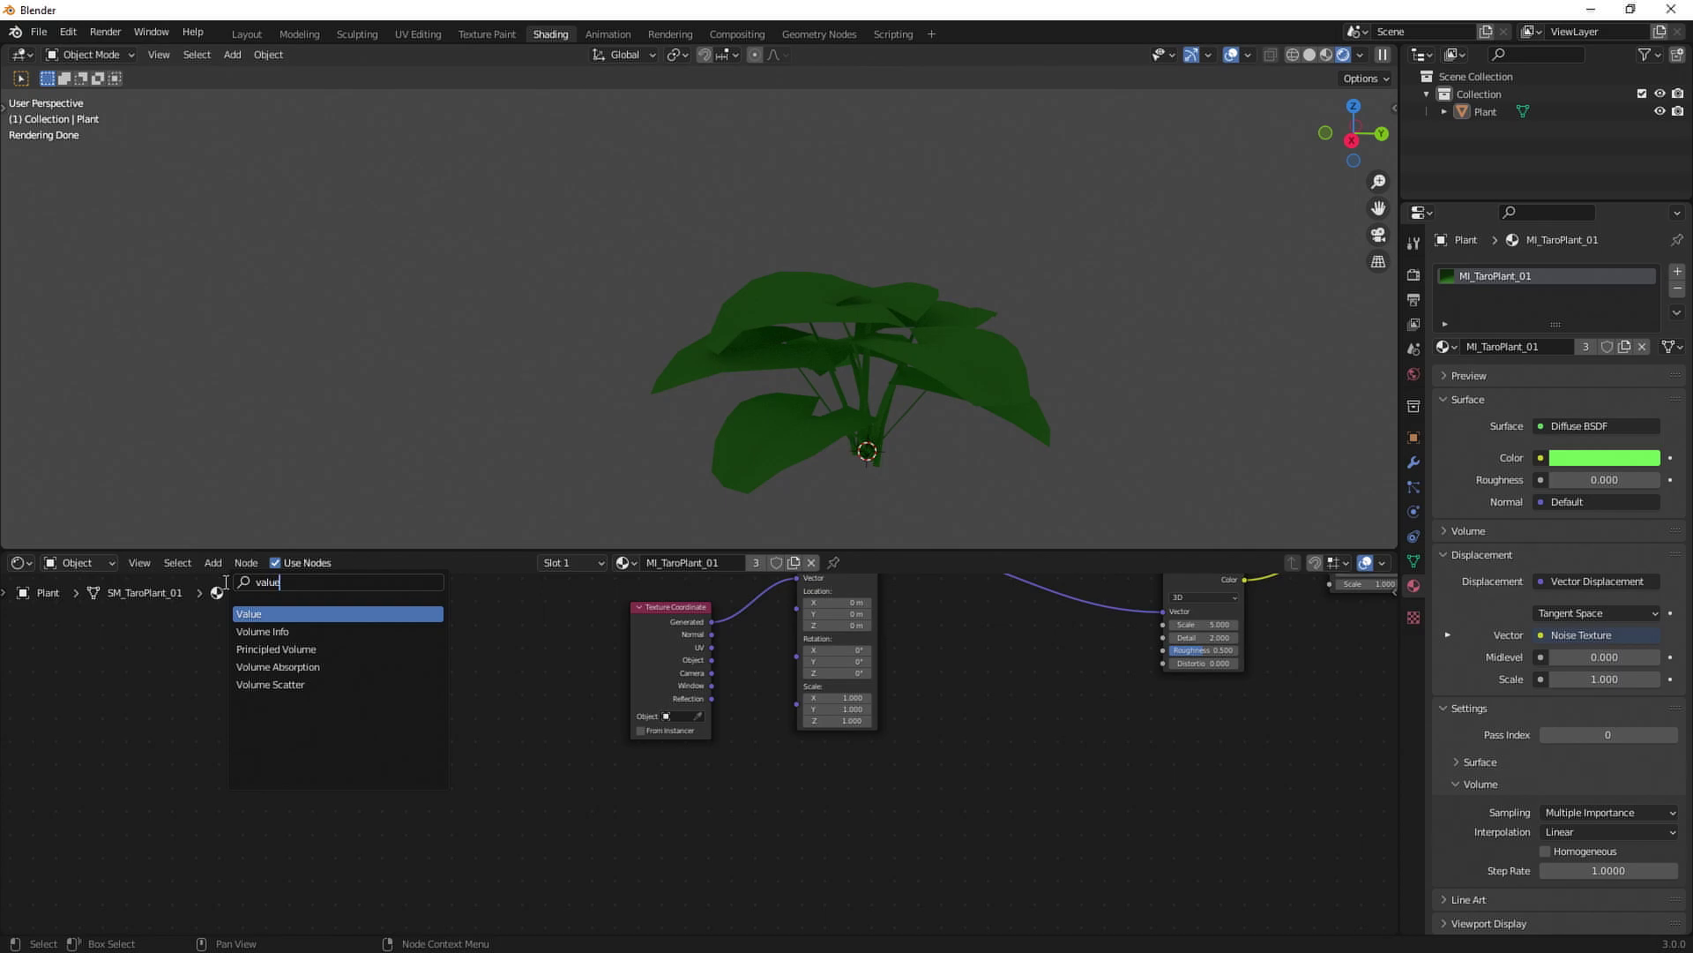
key(Return)
click(666, 825)
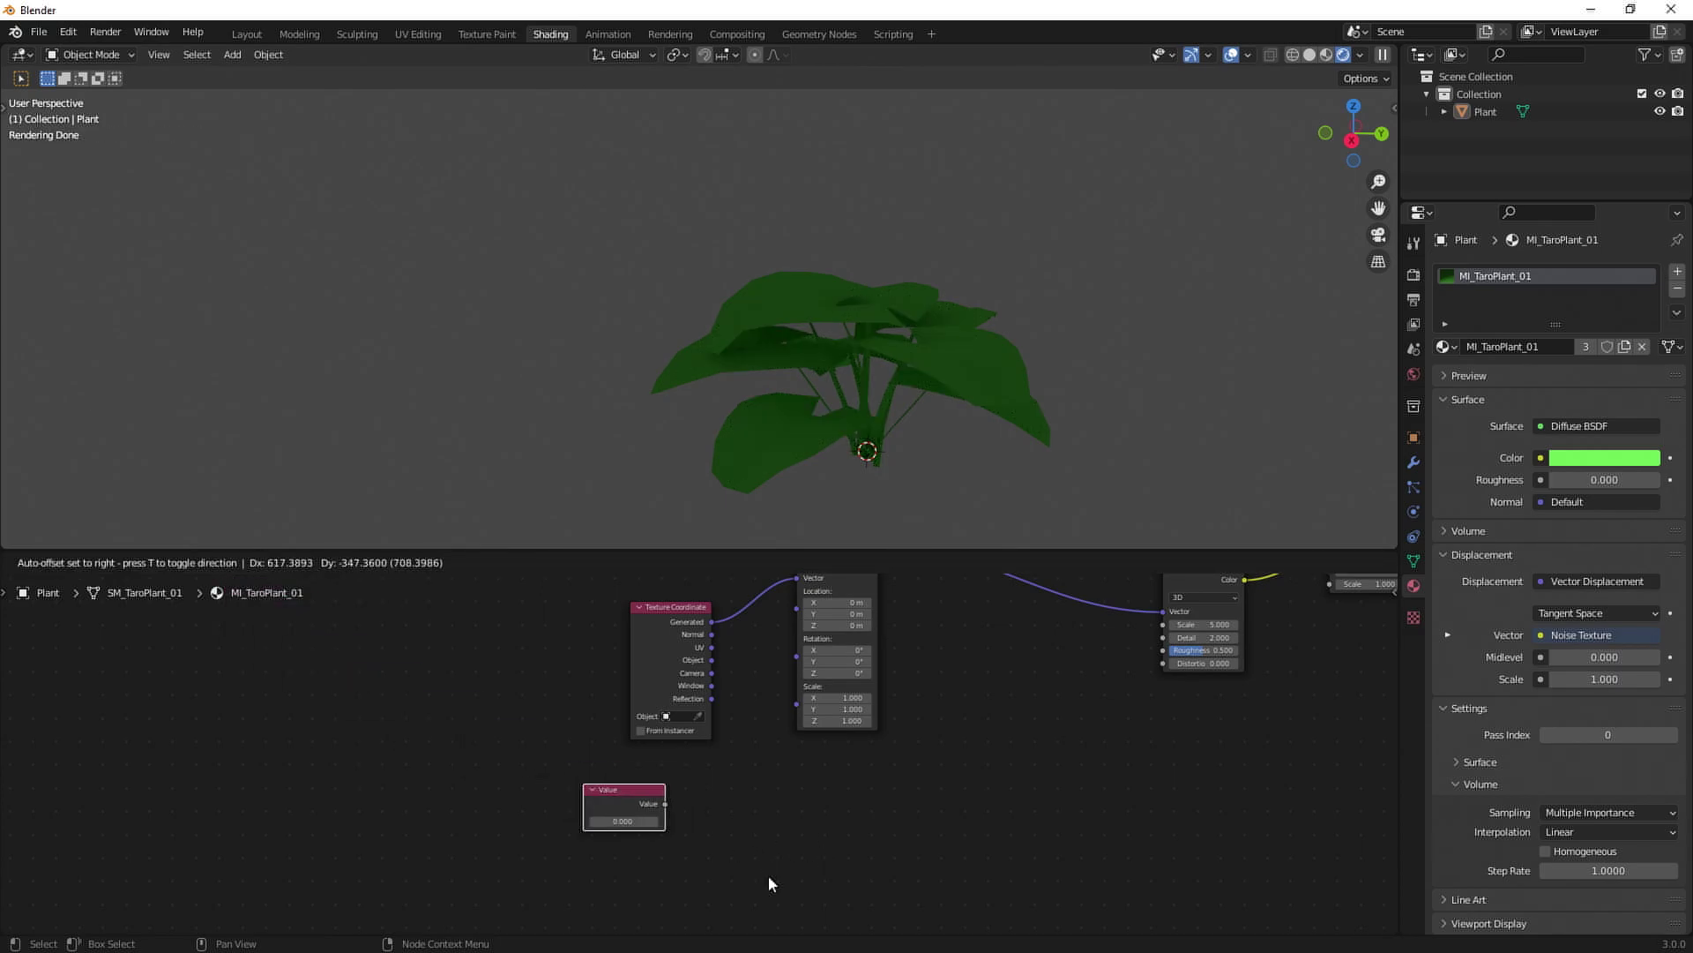
Add a driver to the Value node with the expression frame*1 and no input variable, and test it with playback.
right_click(613, 820)
click(578, 747)
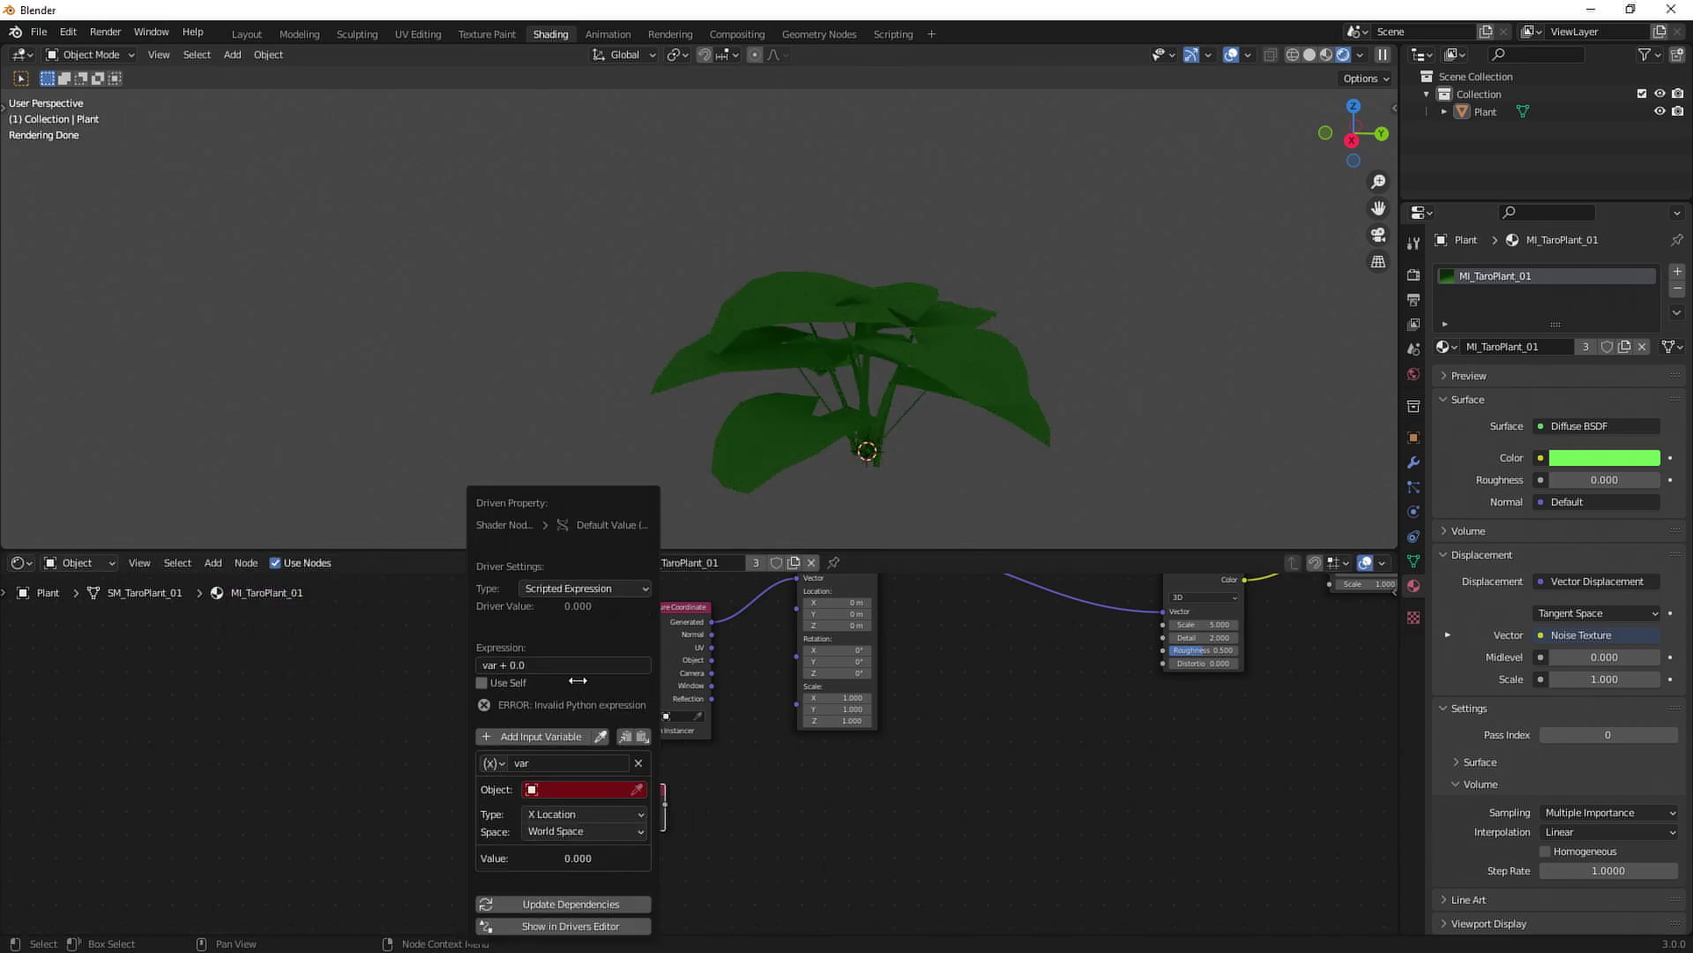
click(643, 763)
click(548, 668)
text(frame*1)
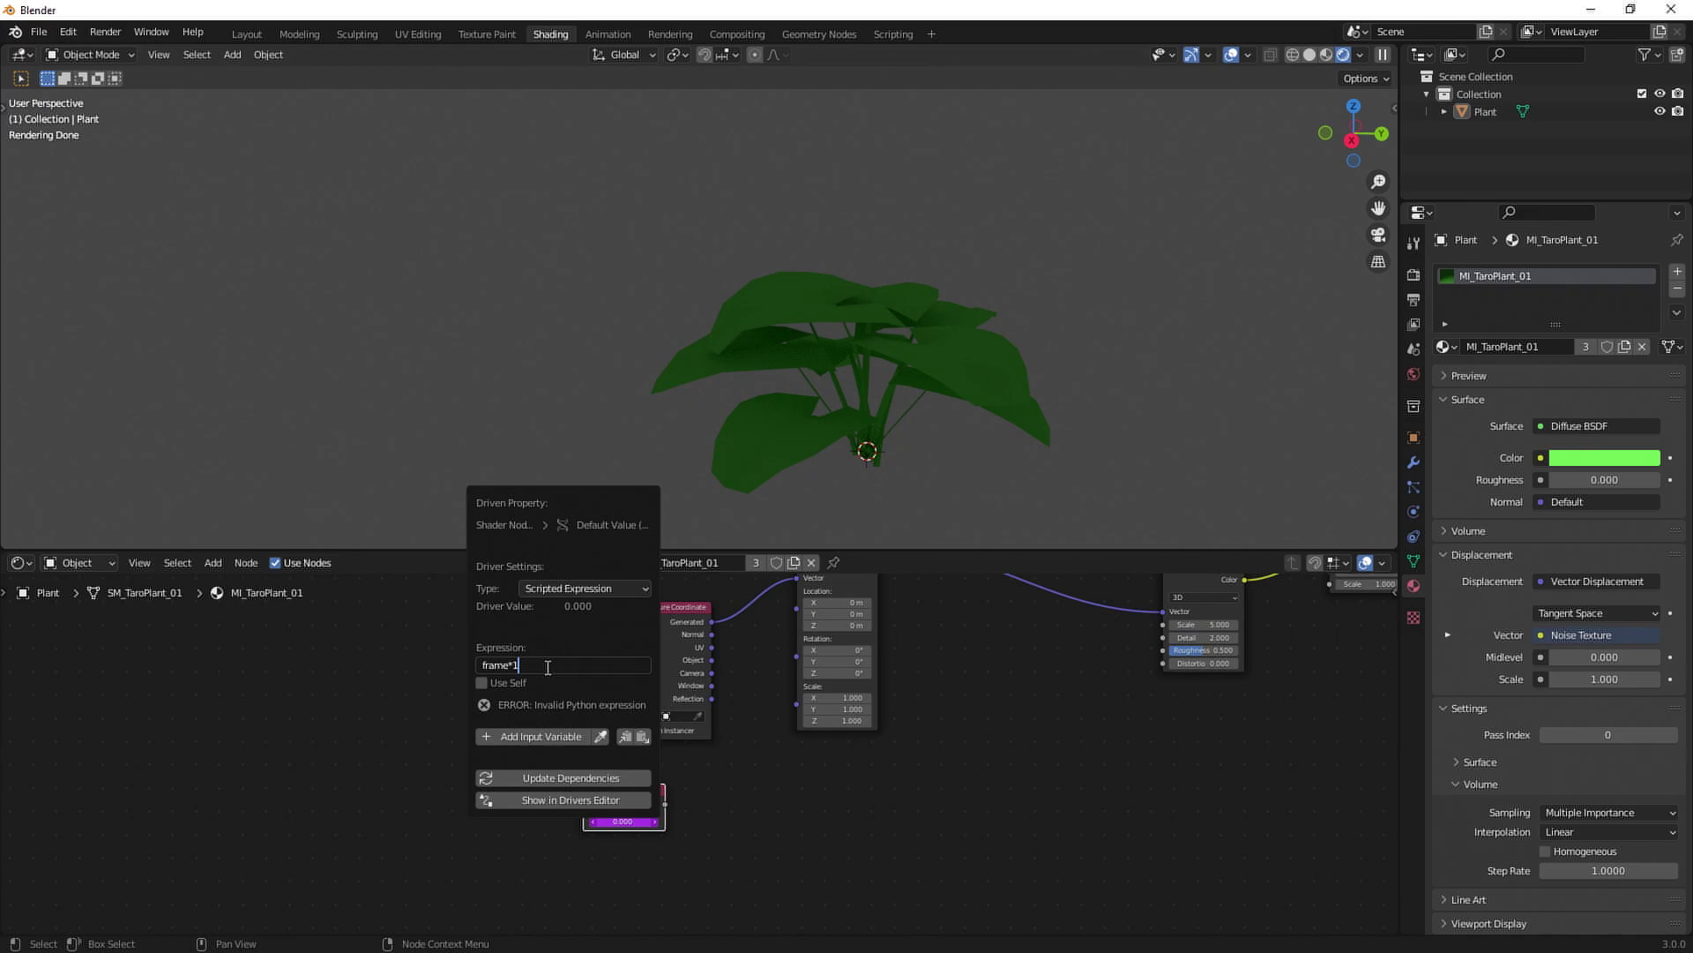
key(Return)
key(space)
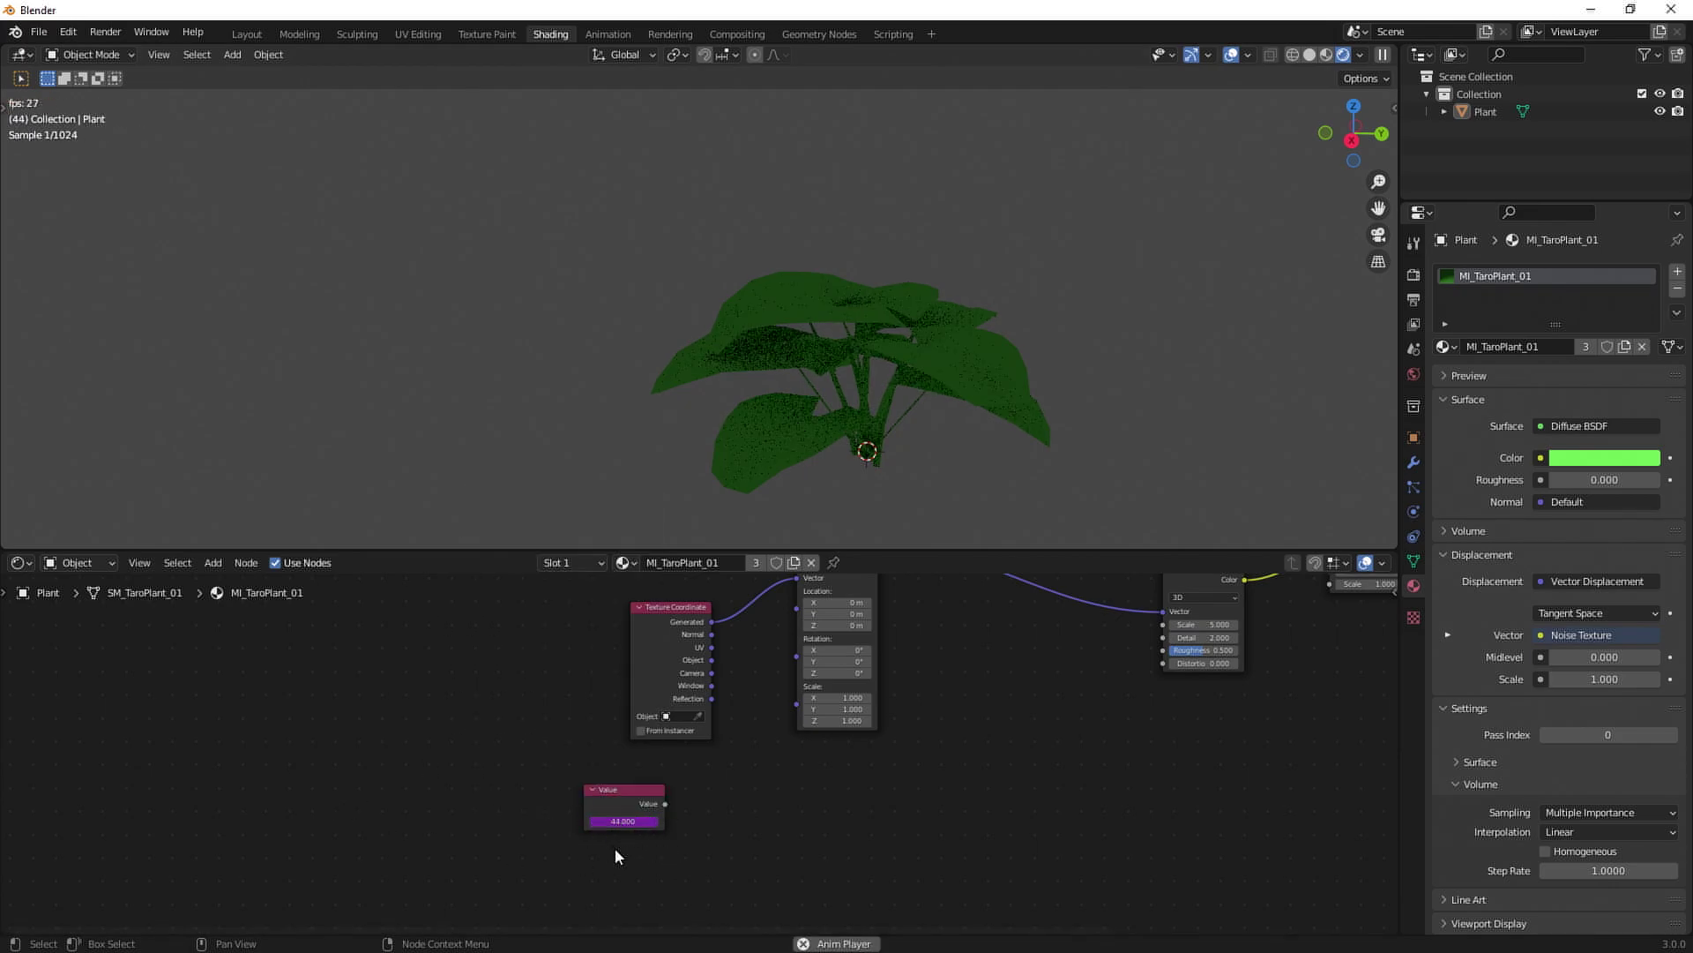
key(space)
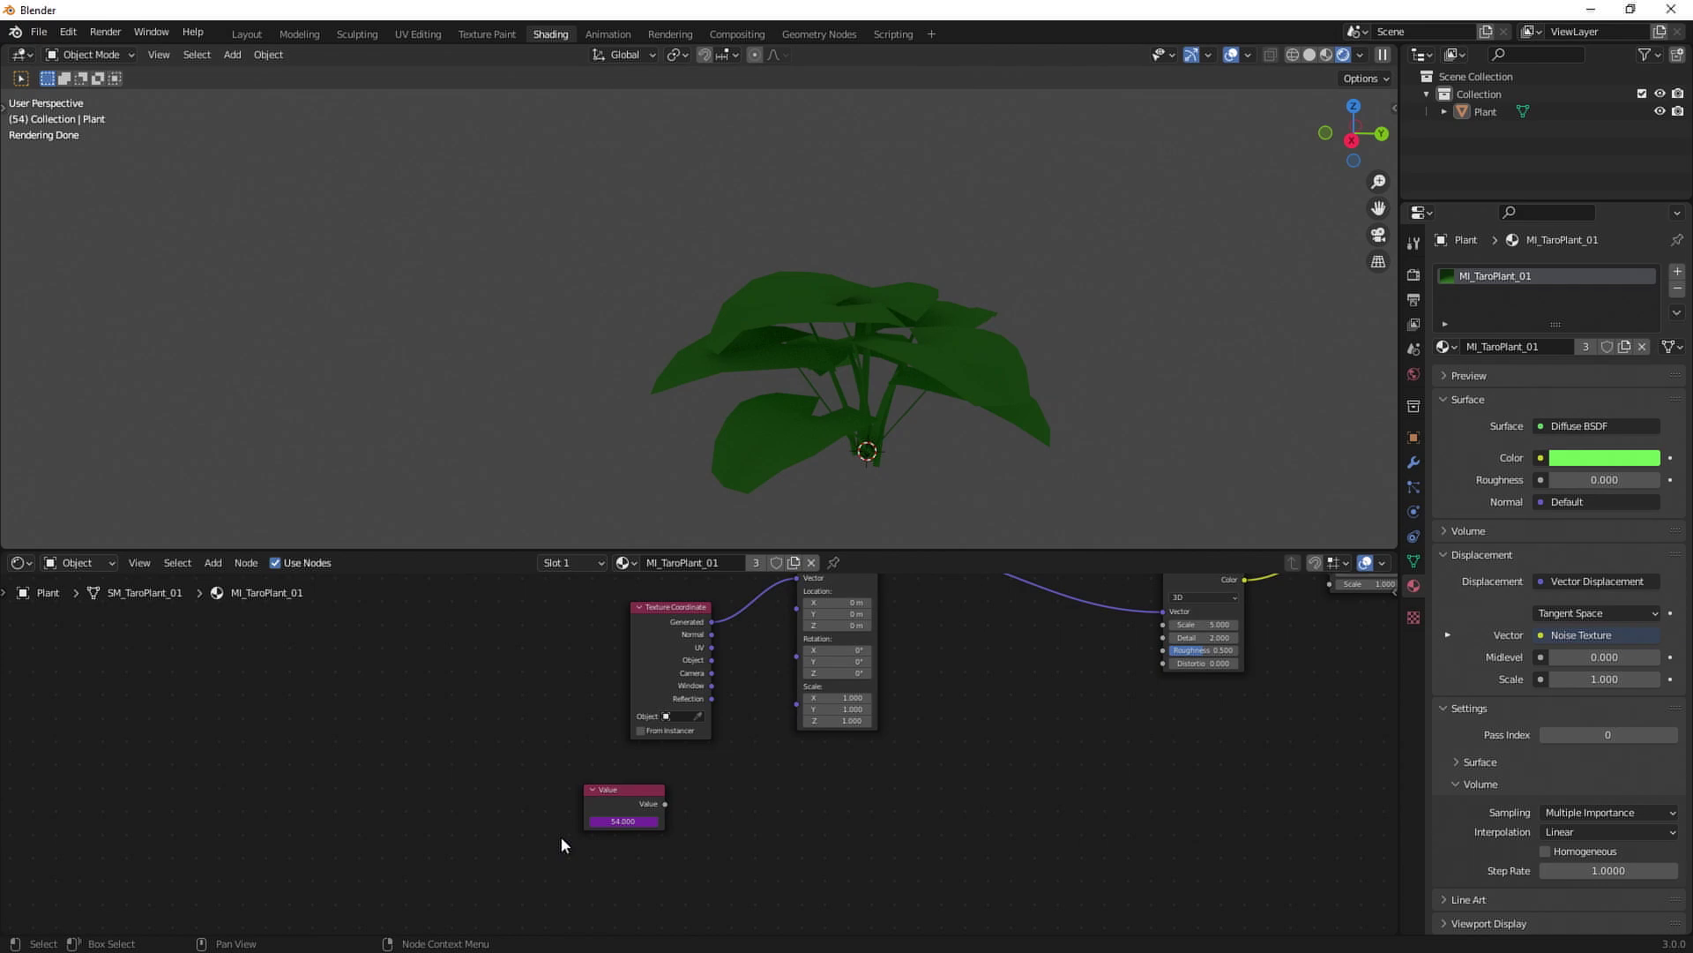
Add a Math node after the Value node and set its operation to Multiply.
drag(635, 791, 626, 814)
middle_drag(495, 794, 409, 757)
click(215, 568)
click(220, 580)
text(mat)
click(295, 611)
click(793, 813)
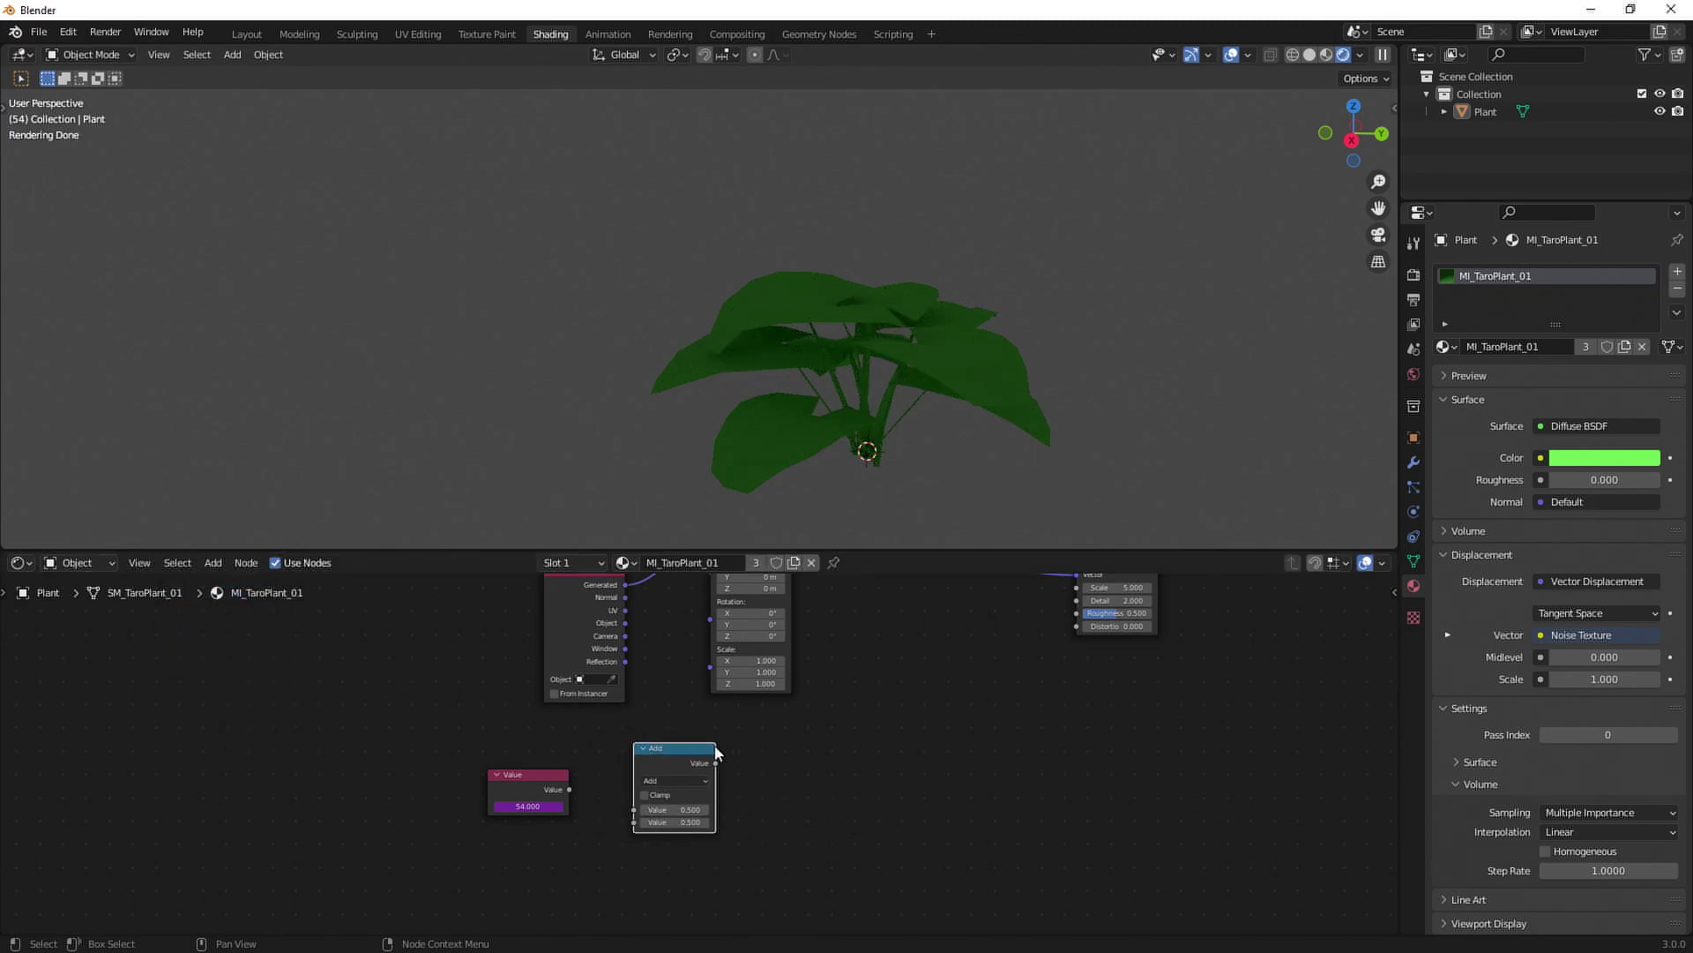
click(674, 780)
click(673, 658)
Connect the Value node to the Multiply node's first input and set the multiplier to 0.02.
scroll(529, 829, up, 2)
drag(491, 810, 596, 842)
drag(624, 782, 607, 801)
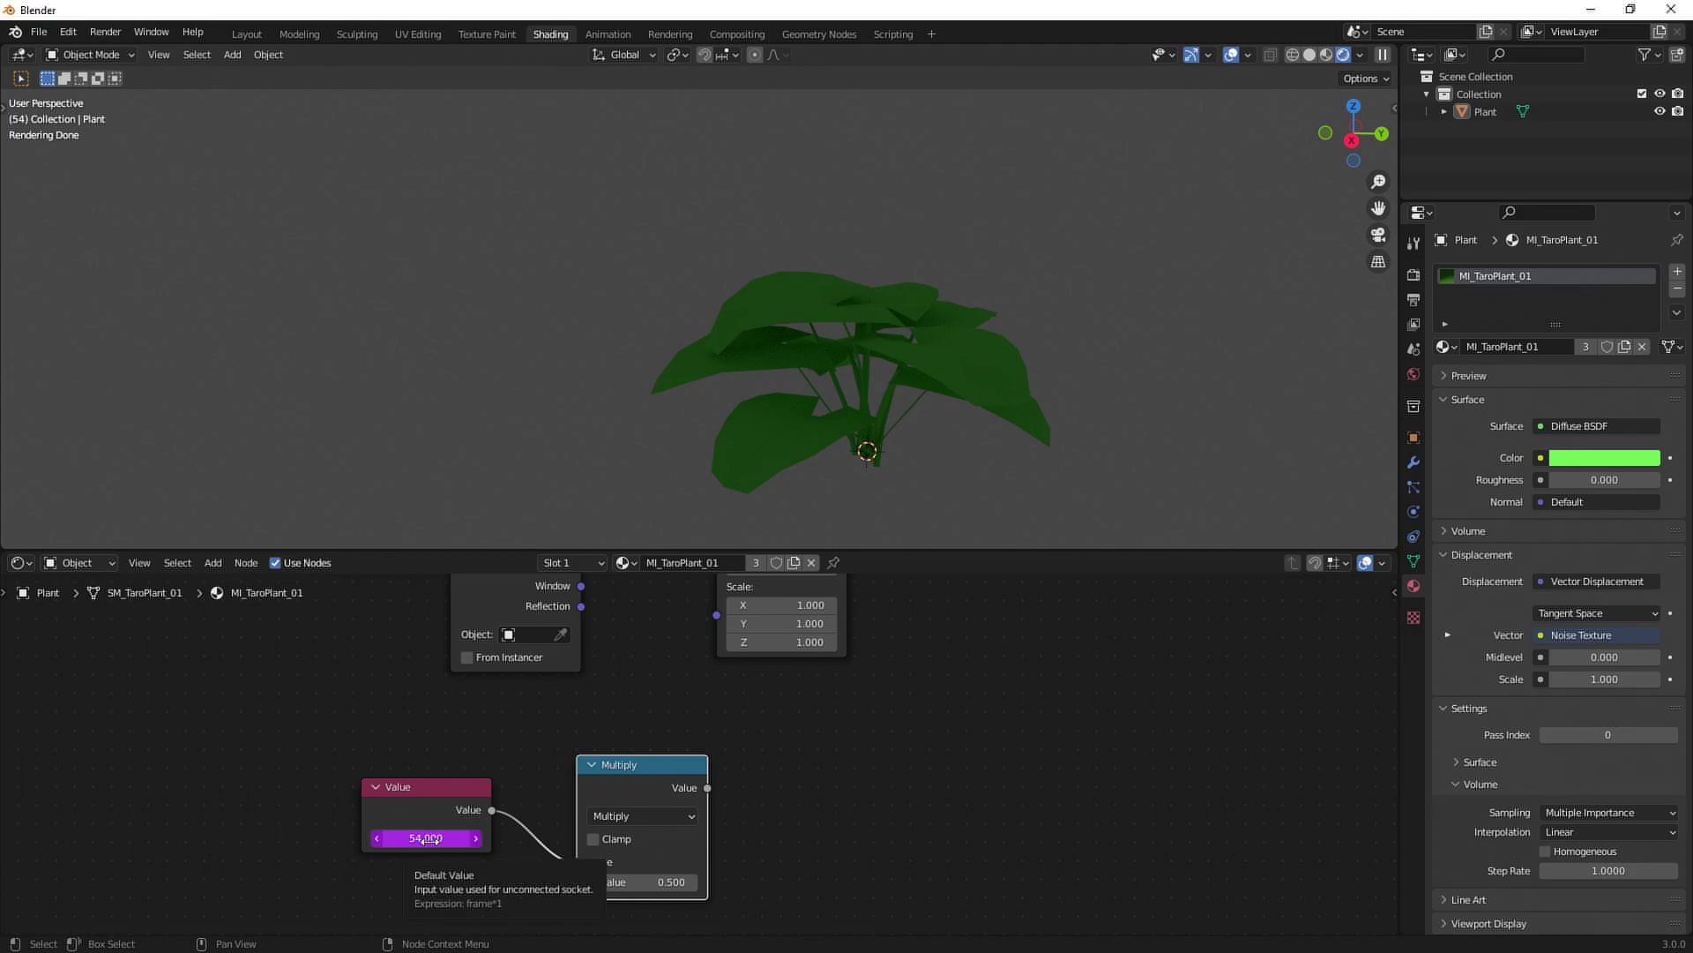
click(616, 883)
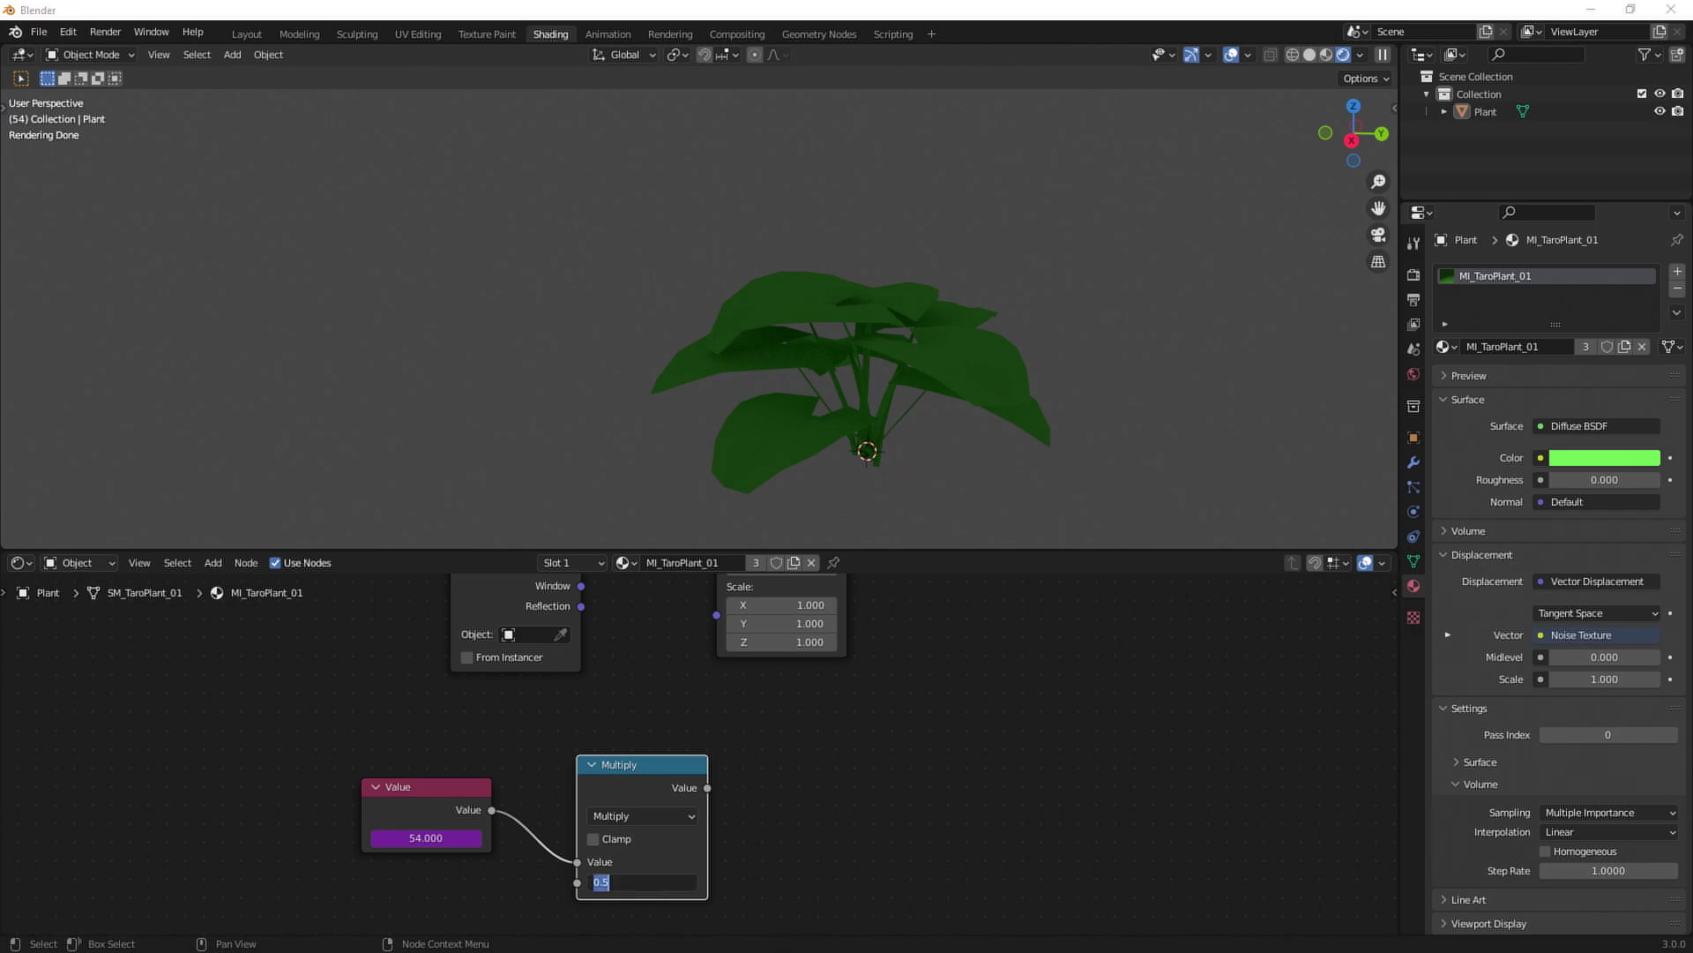
click(645, 883)
key(Return)
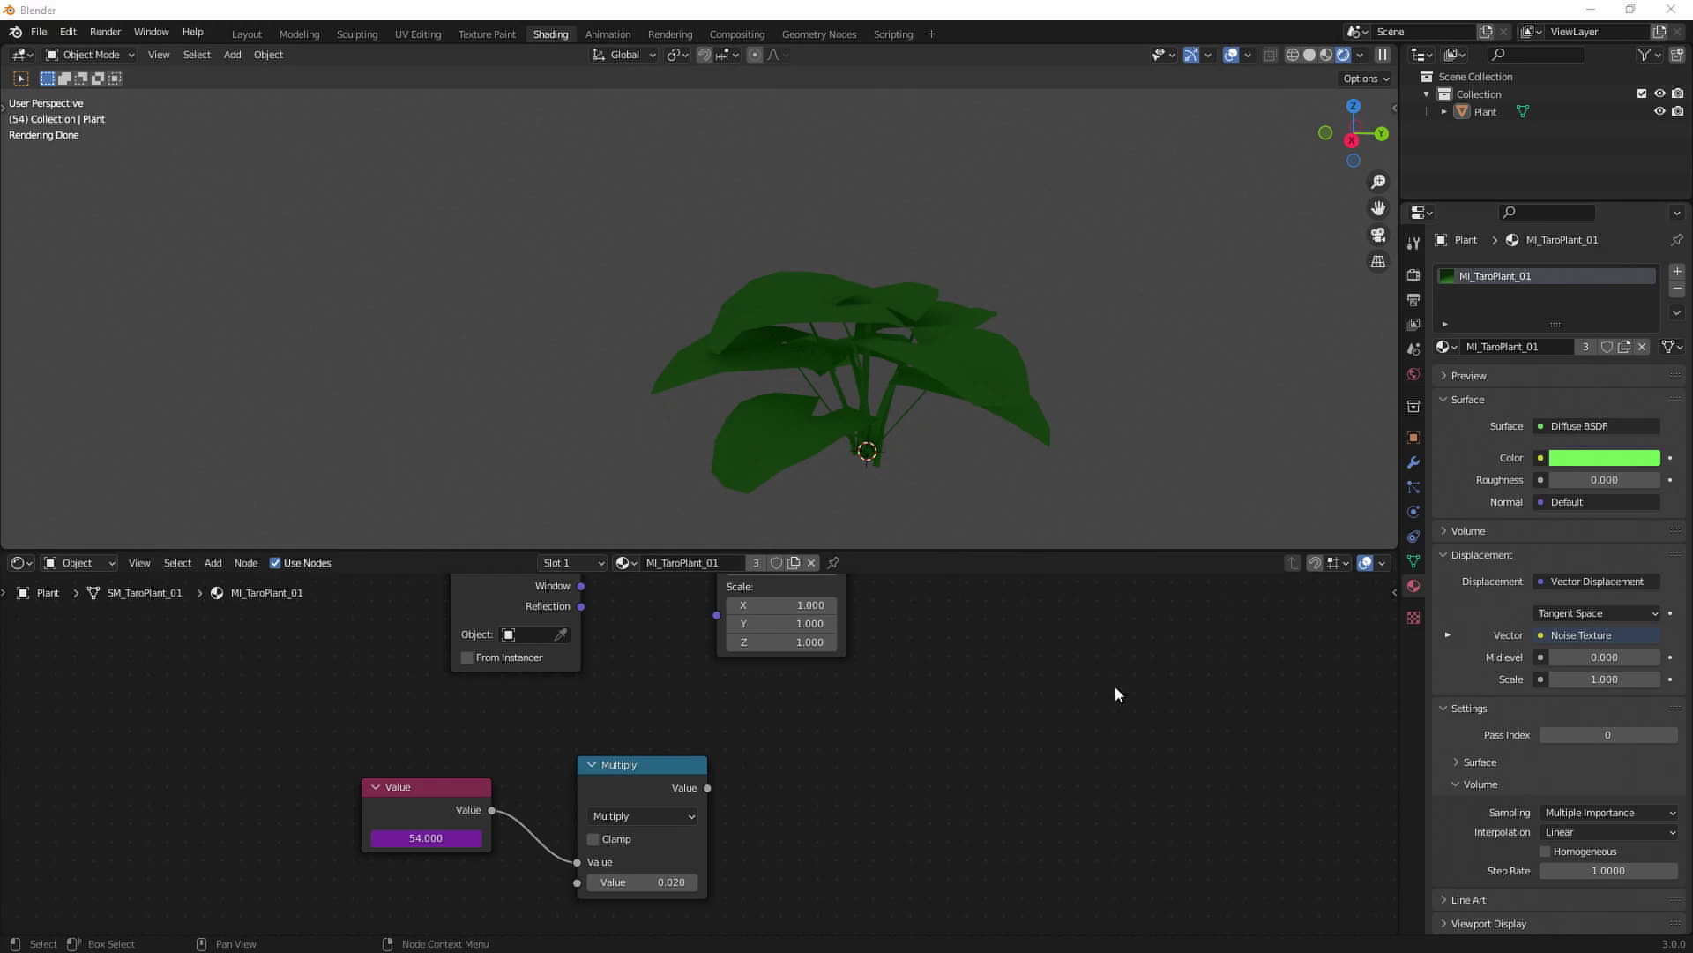
Add a Vector Math node set to Multiply and connect the scaled frame value to its second Vector input.
click(194, 565)
mouse_move(216, 565)
text(vecto)
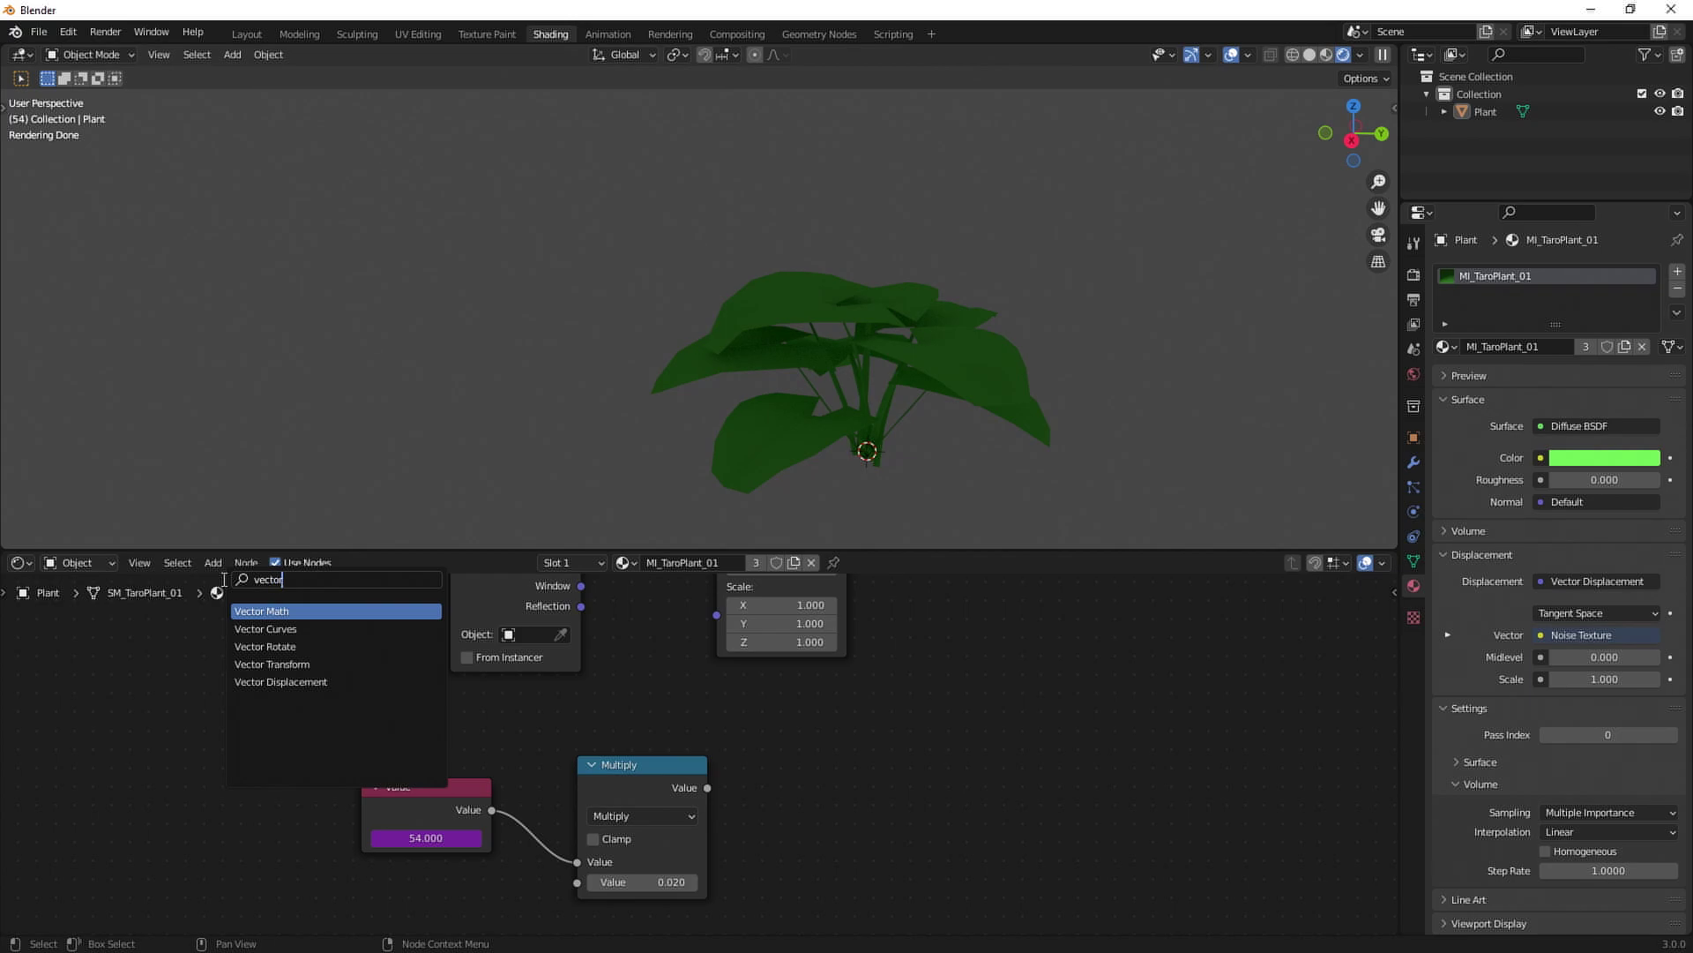
text(r)
key(Return)
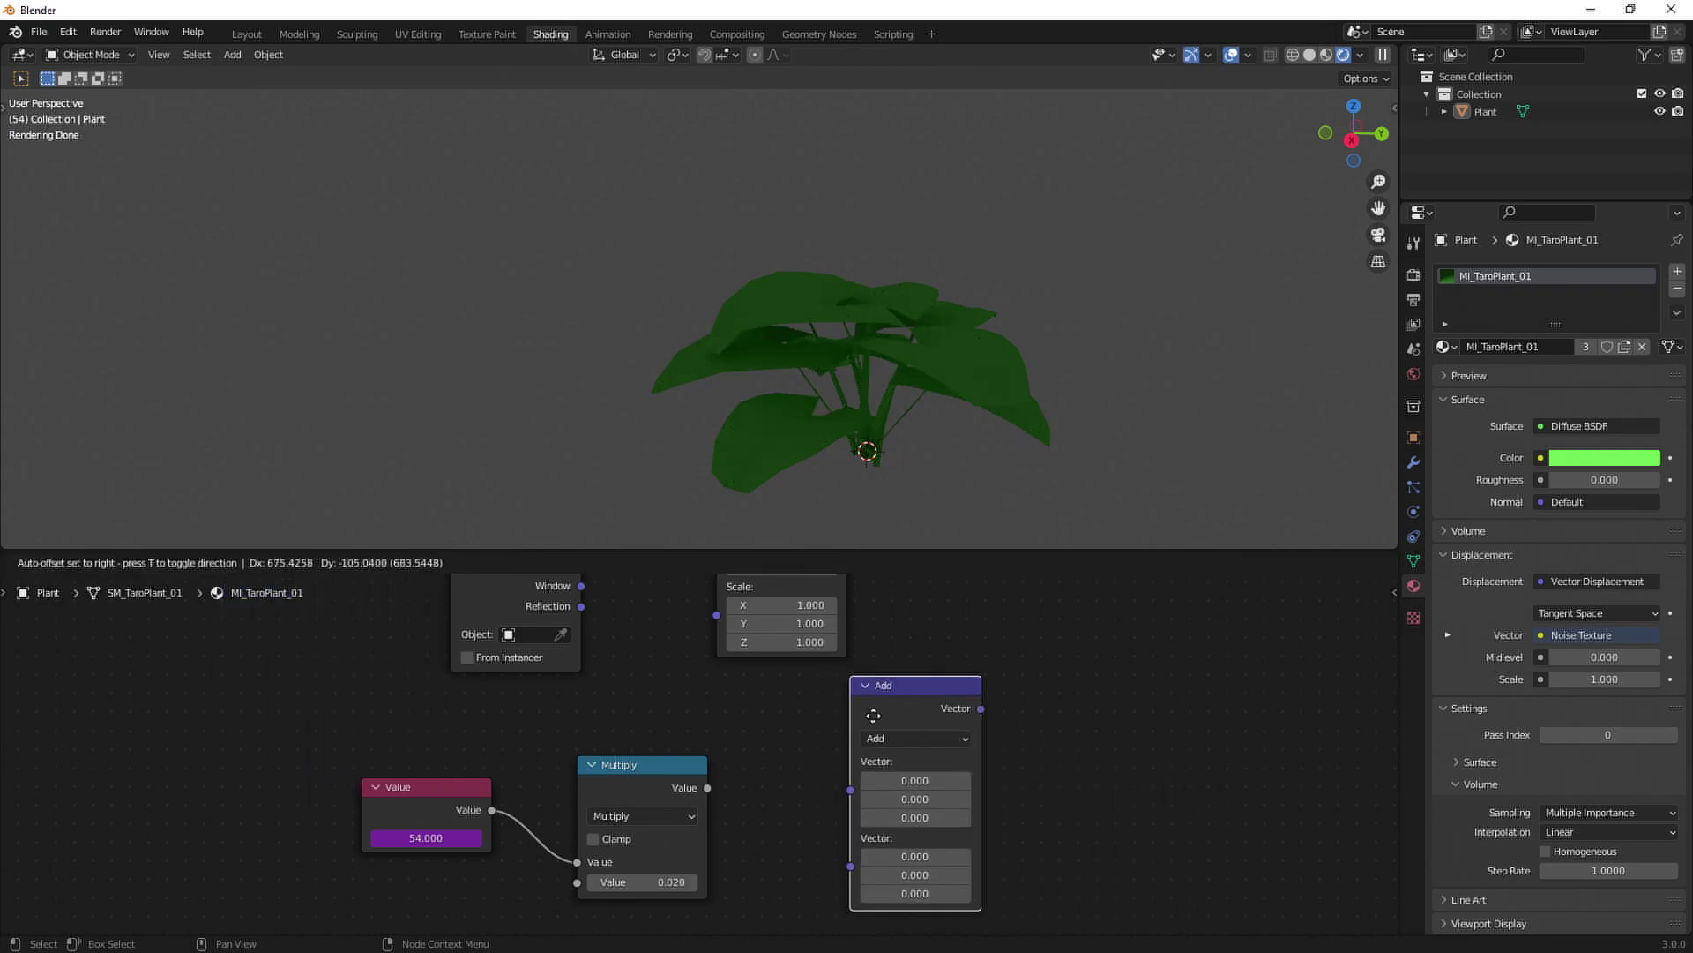
click(876, 706)
click(903, 743)
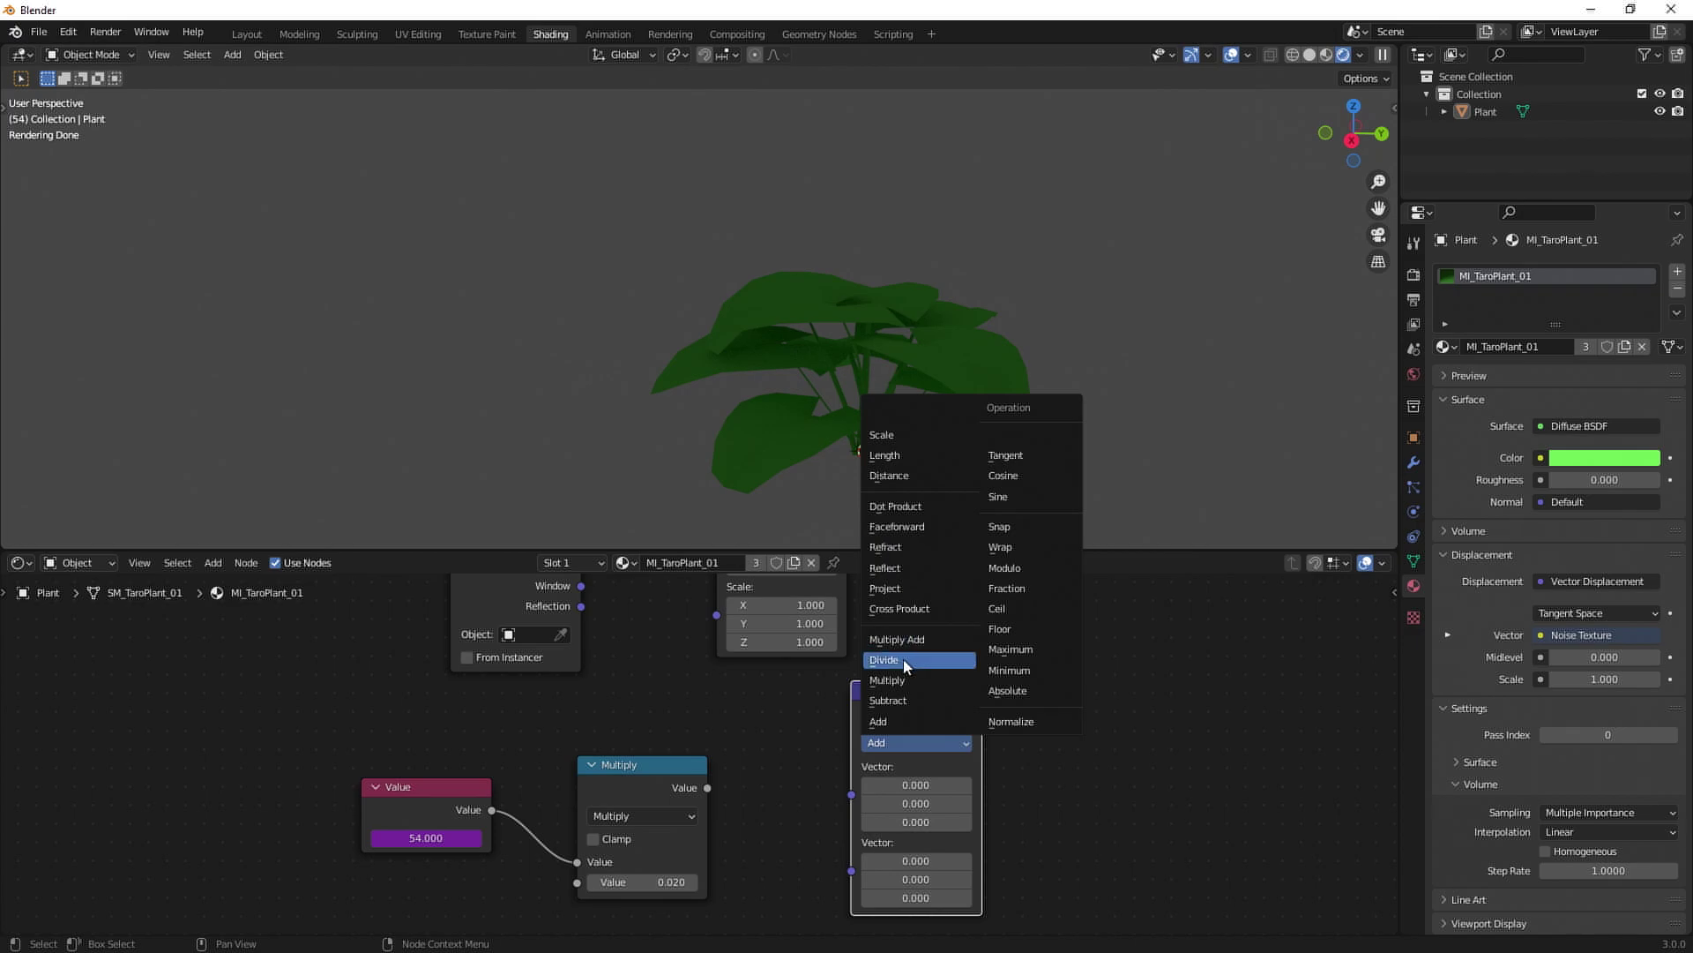
click(895, 681)
drag(708, 788, 716, 800)
drag(844, 873, 851, 870)
mouse_move(896, 700)
mouse_down()
mouse_move(842, 700)
mouse_move(872, 700)
mouse_up()
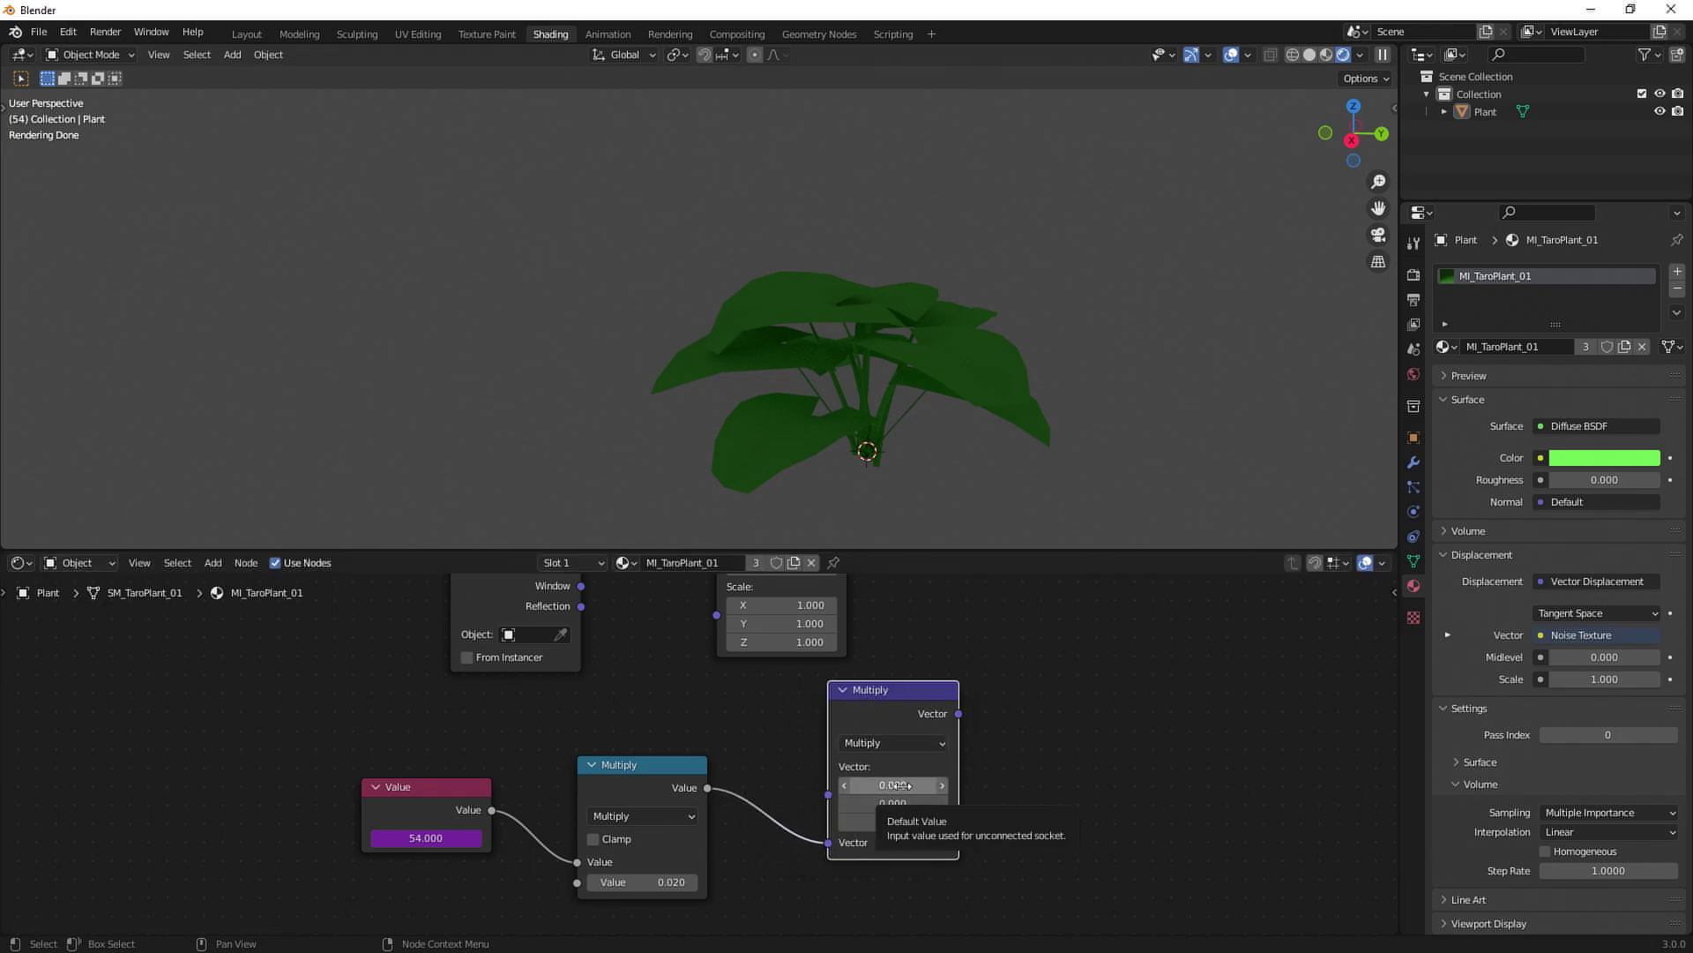
Try 1 as the vector Multiply's X value and as its Y value, resetting each to 0.
click(895, 785)
text(1)
key(Return)
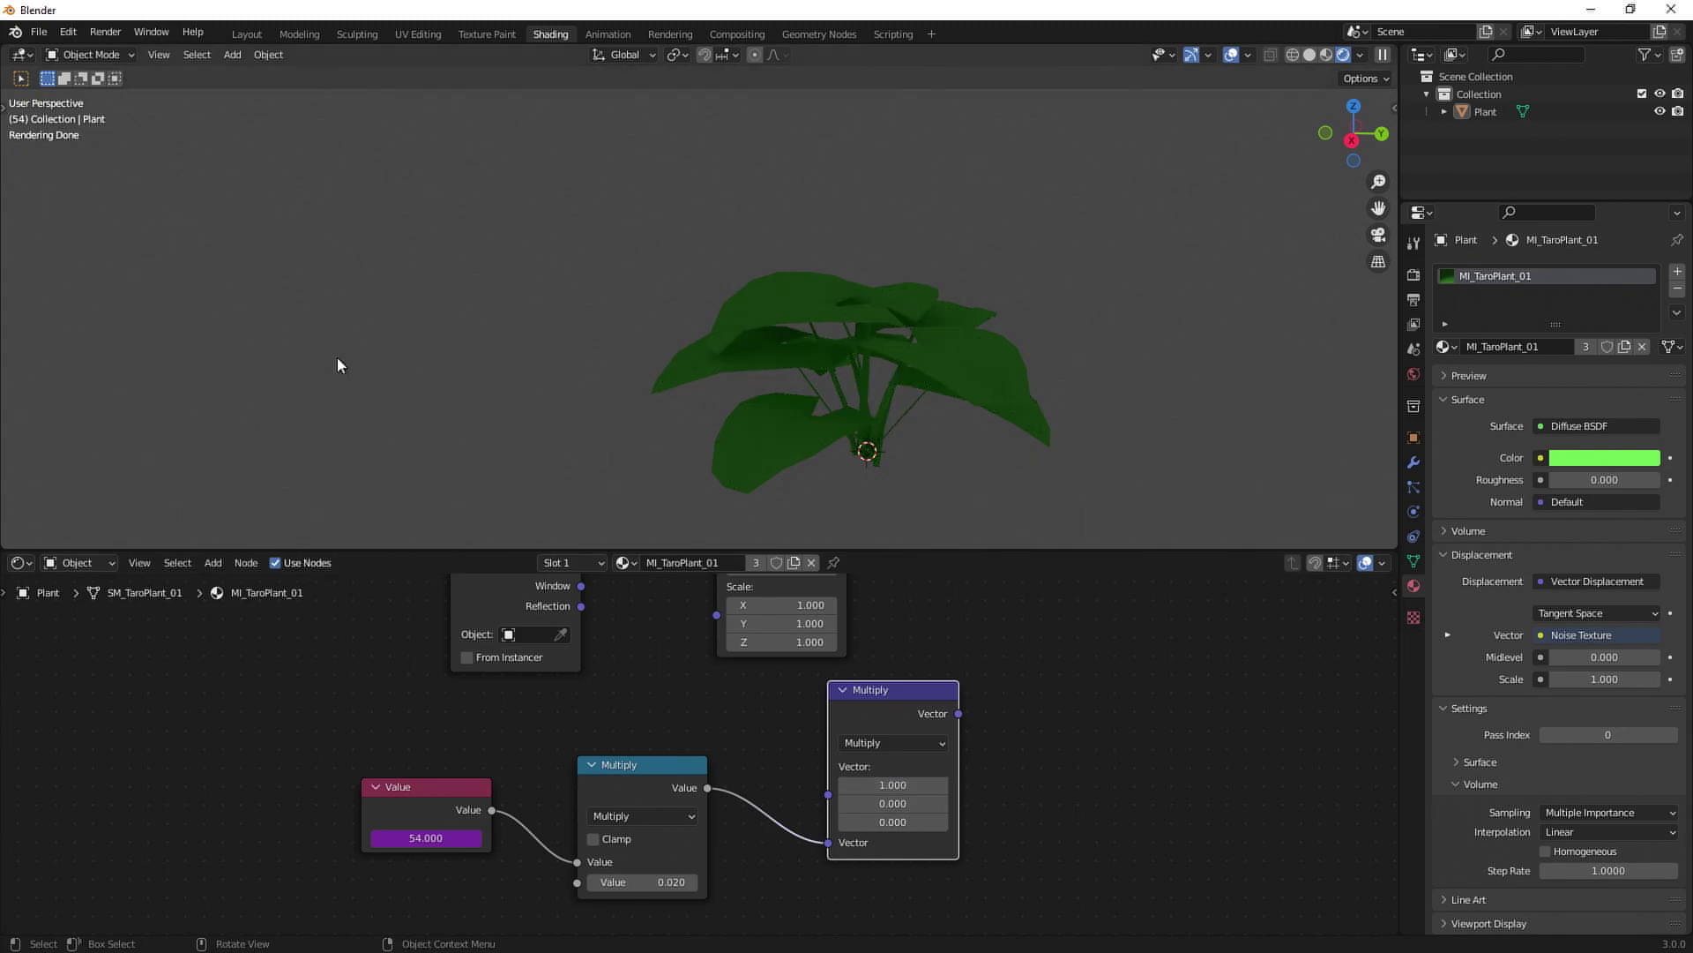
click(895, 785)
text(0)
key(Return)
click(872, 804)
text(1)
key(Return)
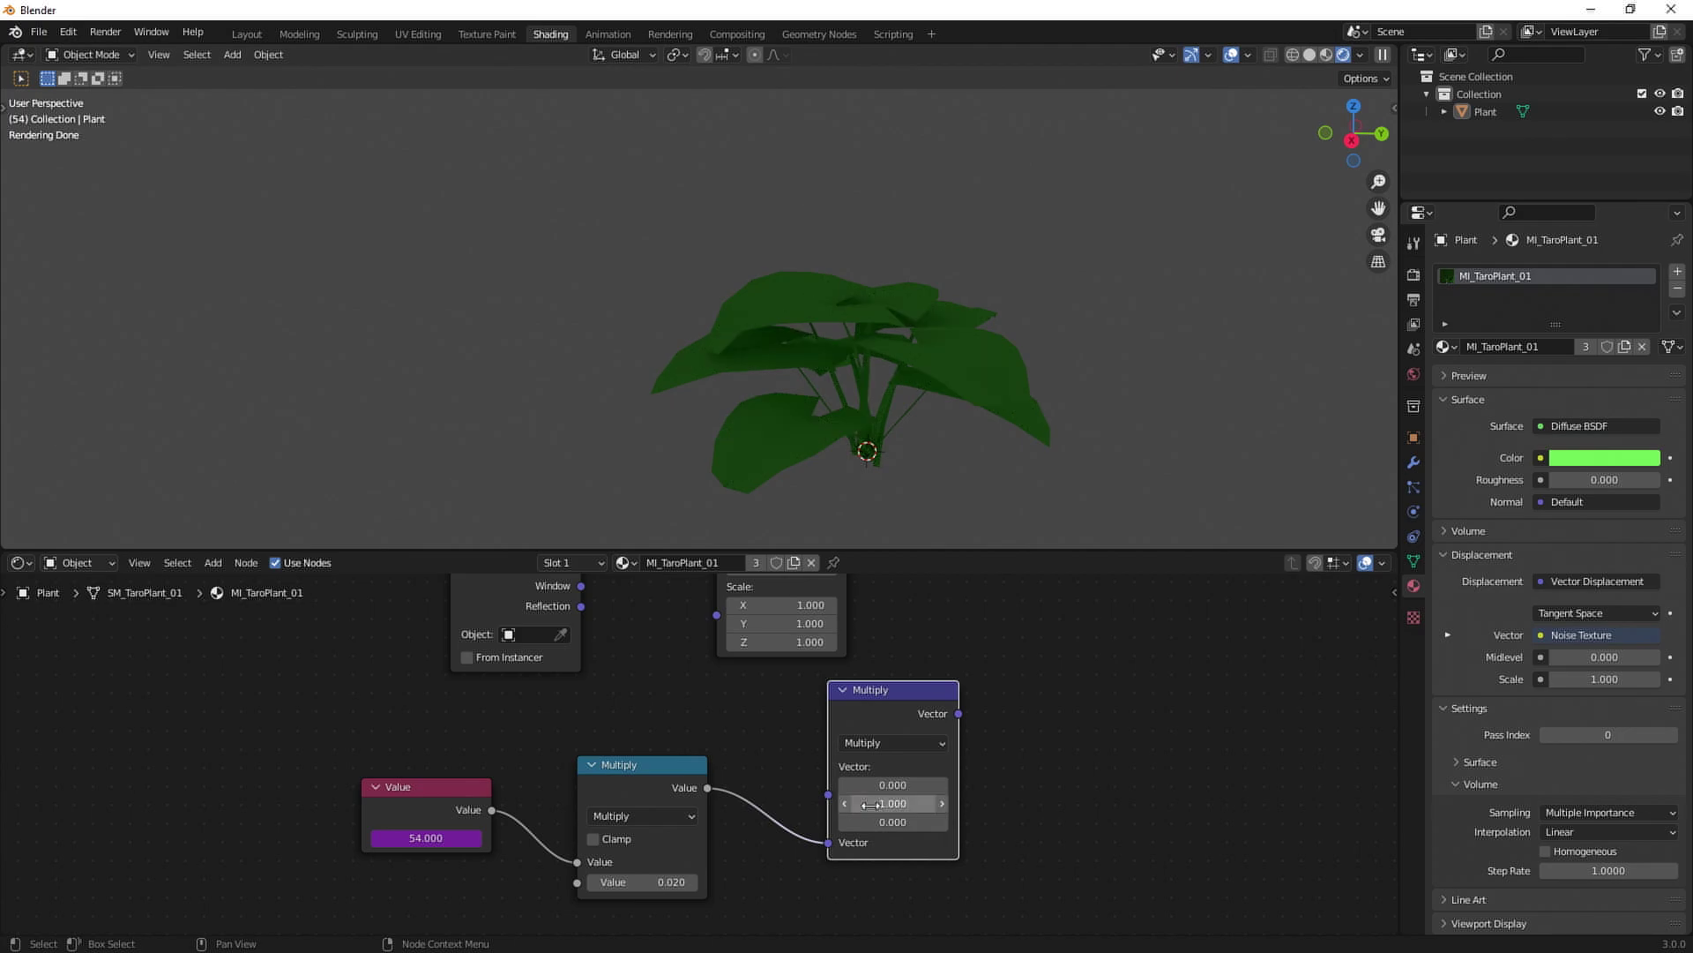
click(887, 805)
key(Return)
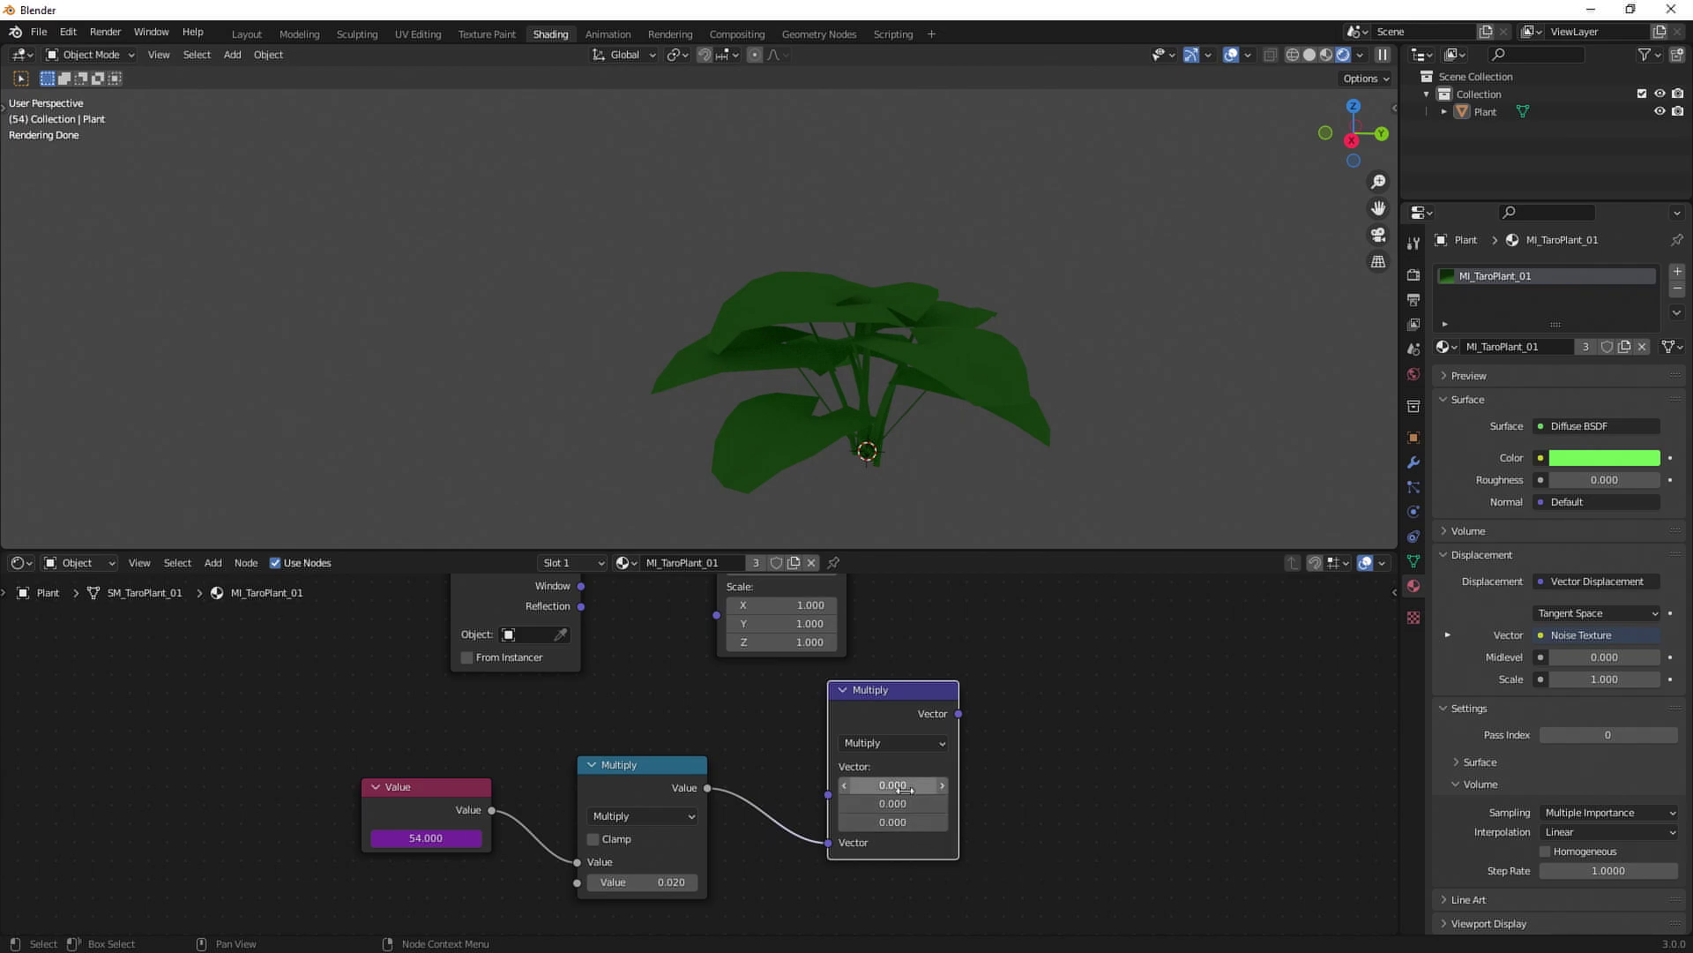
Set the vector Multiply node's X value to 0.2 and its Y value to 0.5.
click(904, 786)
text(0.2)
key(Return)
click(885, 804)
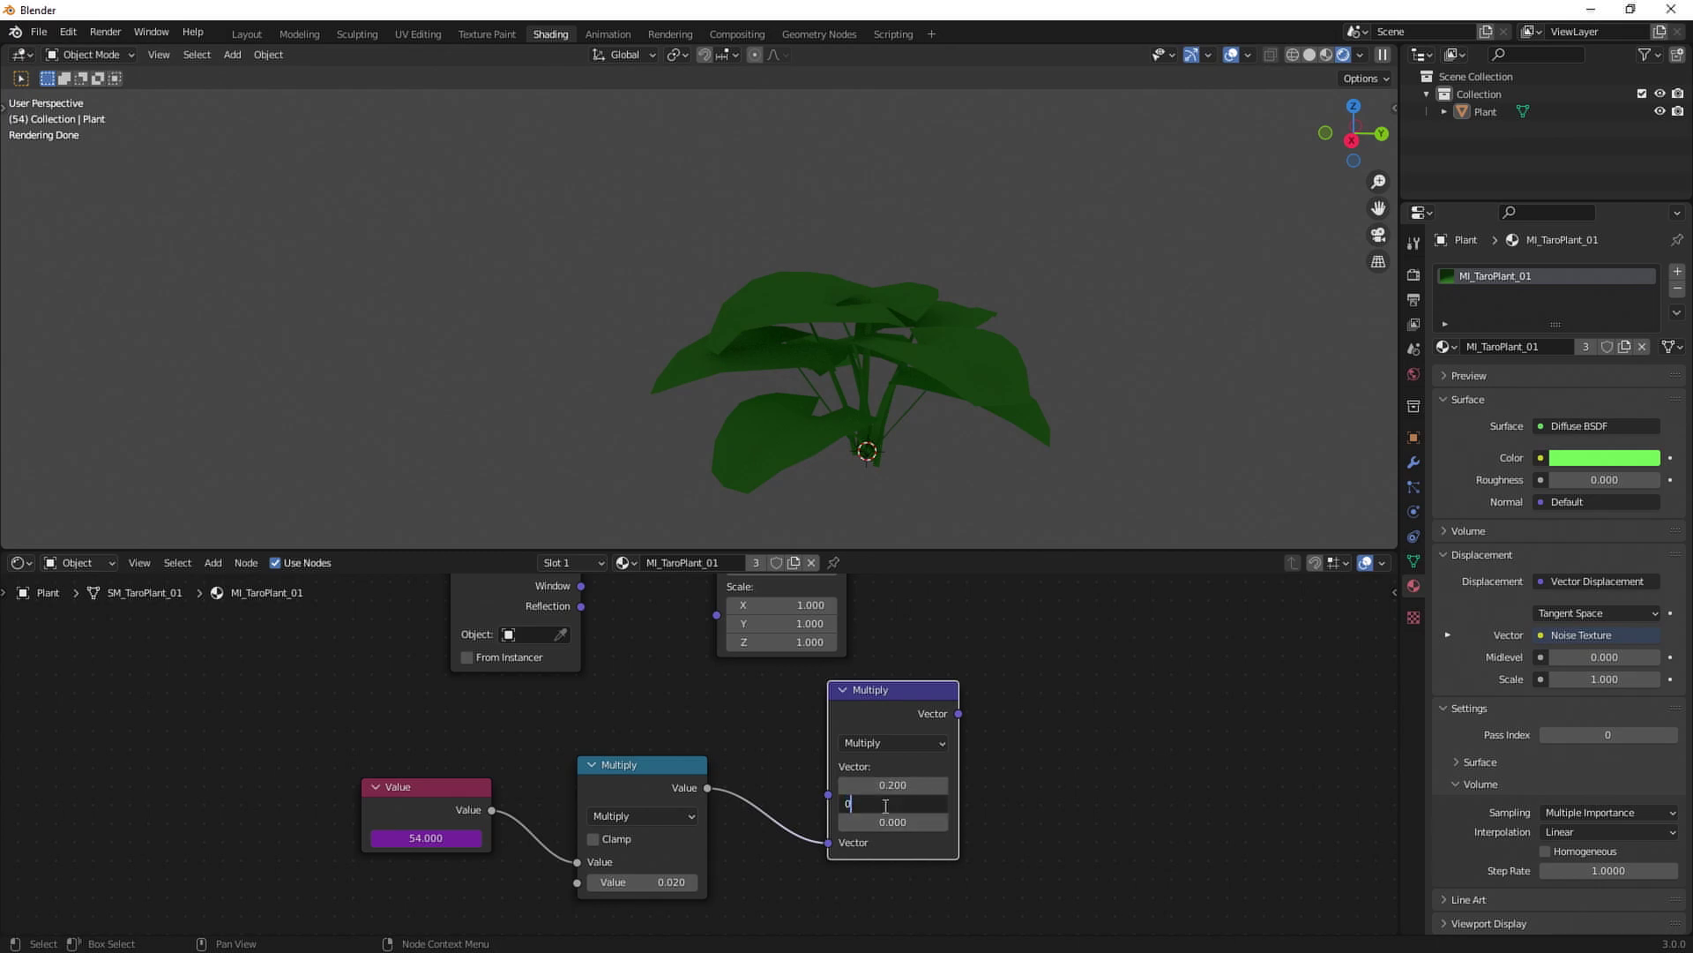
text(0.5)
key(Return)
Move the Value and both Multiply nodes farther below the Texture Coordinate, placing the vector Multiply closer to the Math node.
drag(341, 695, 975, 857)
key(g)
click(349, 873)
middle_drag(619, 779, 887, 687)
scroll(875, 693, down, 3)
click(873, 696)
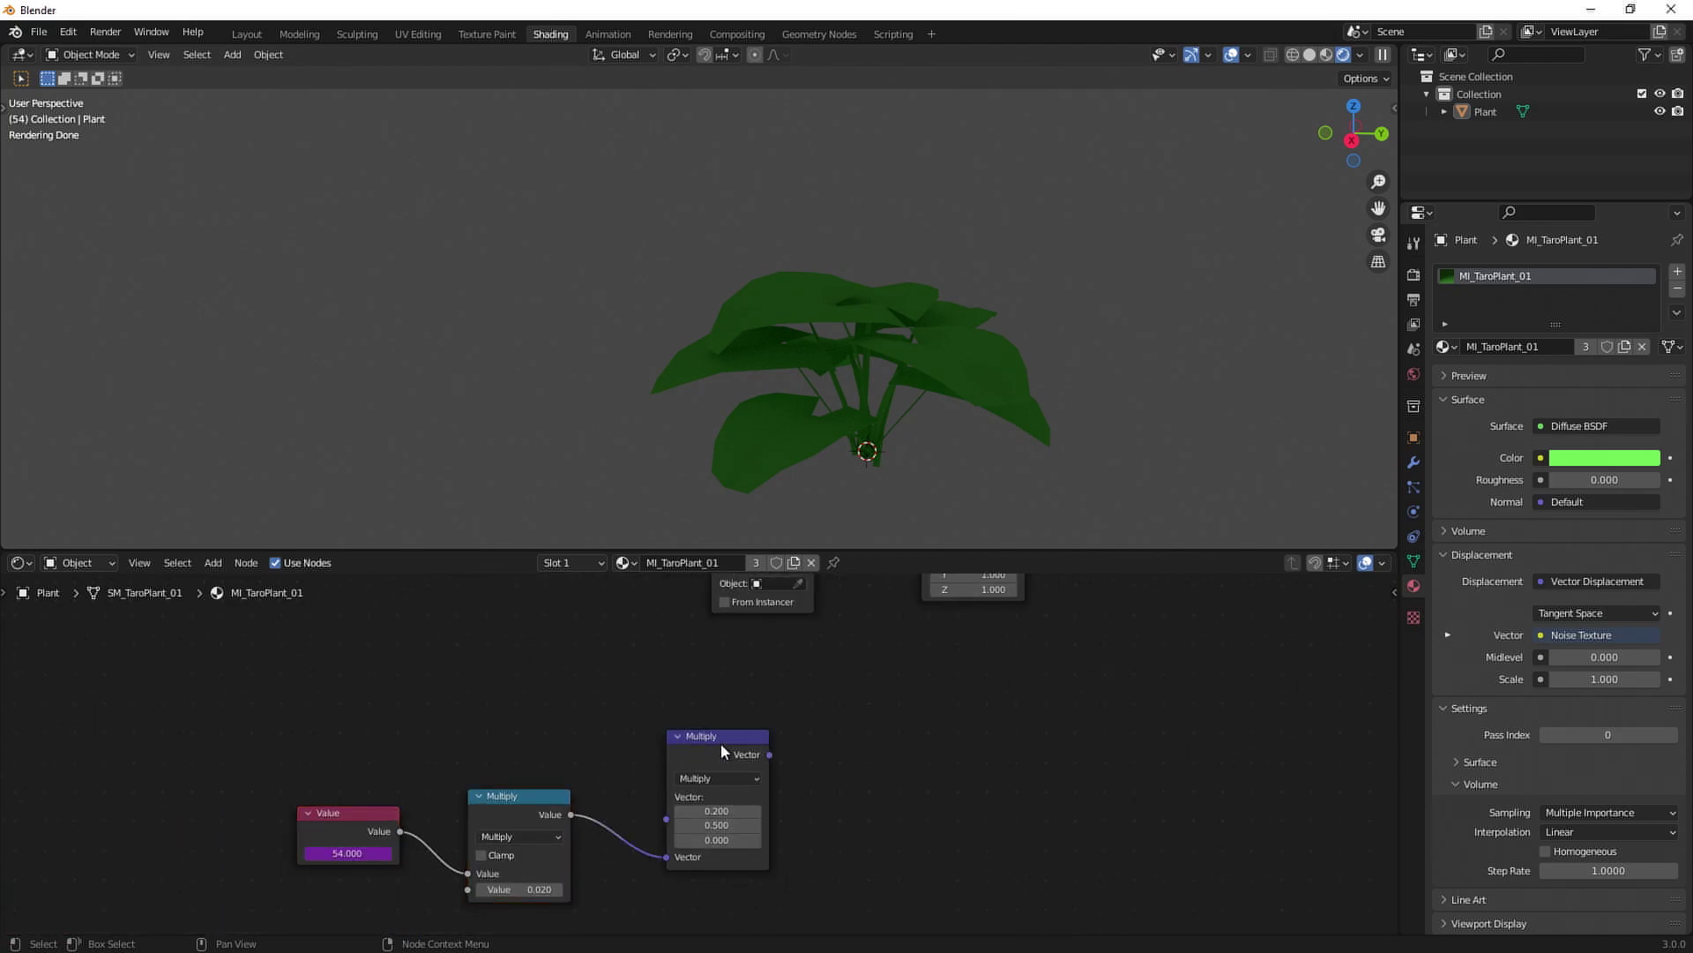
drag(723, 752, 683, 763)
middle_drag(994, 737, 1070, 701)
Add an Object Info node above the driven Value node.
click(212, 565)
click(222, 584)
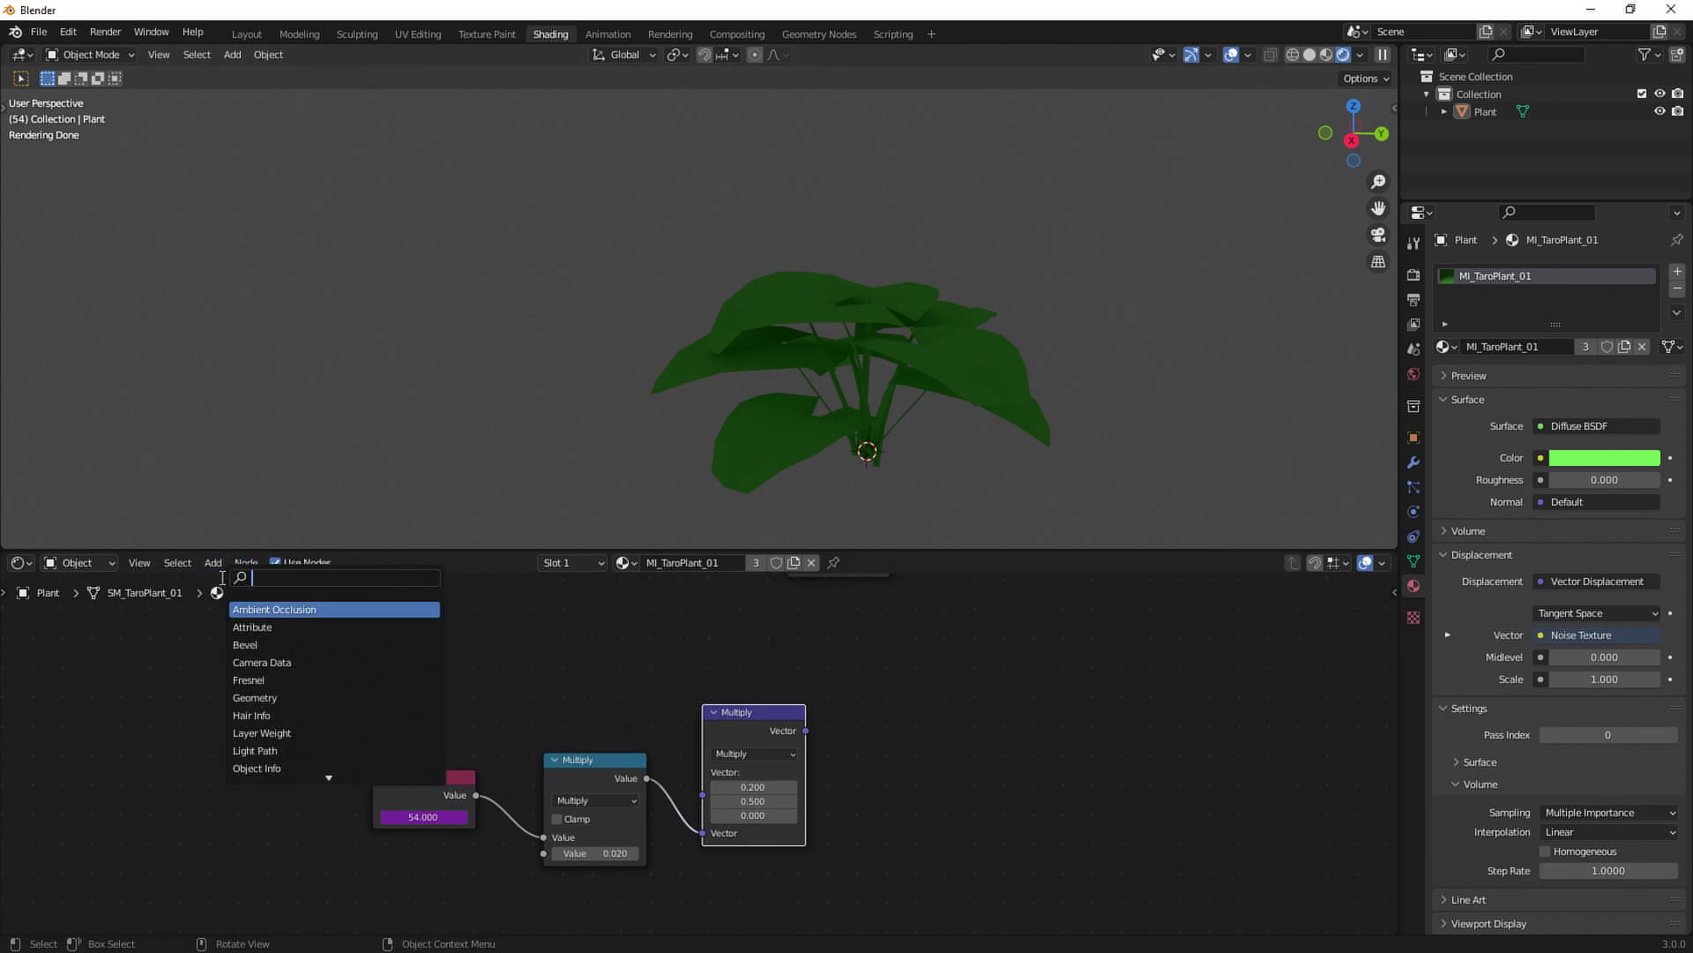
text(obje)
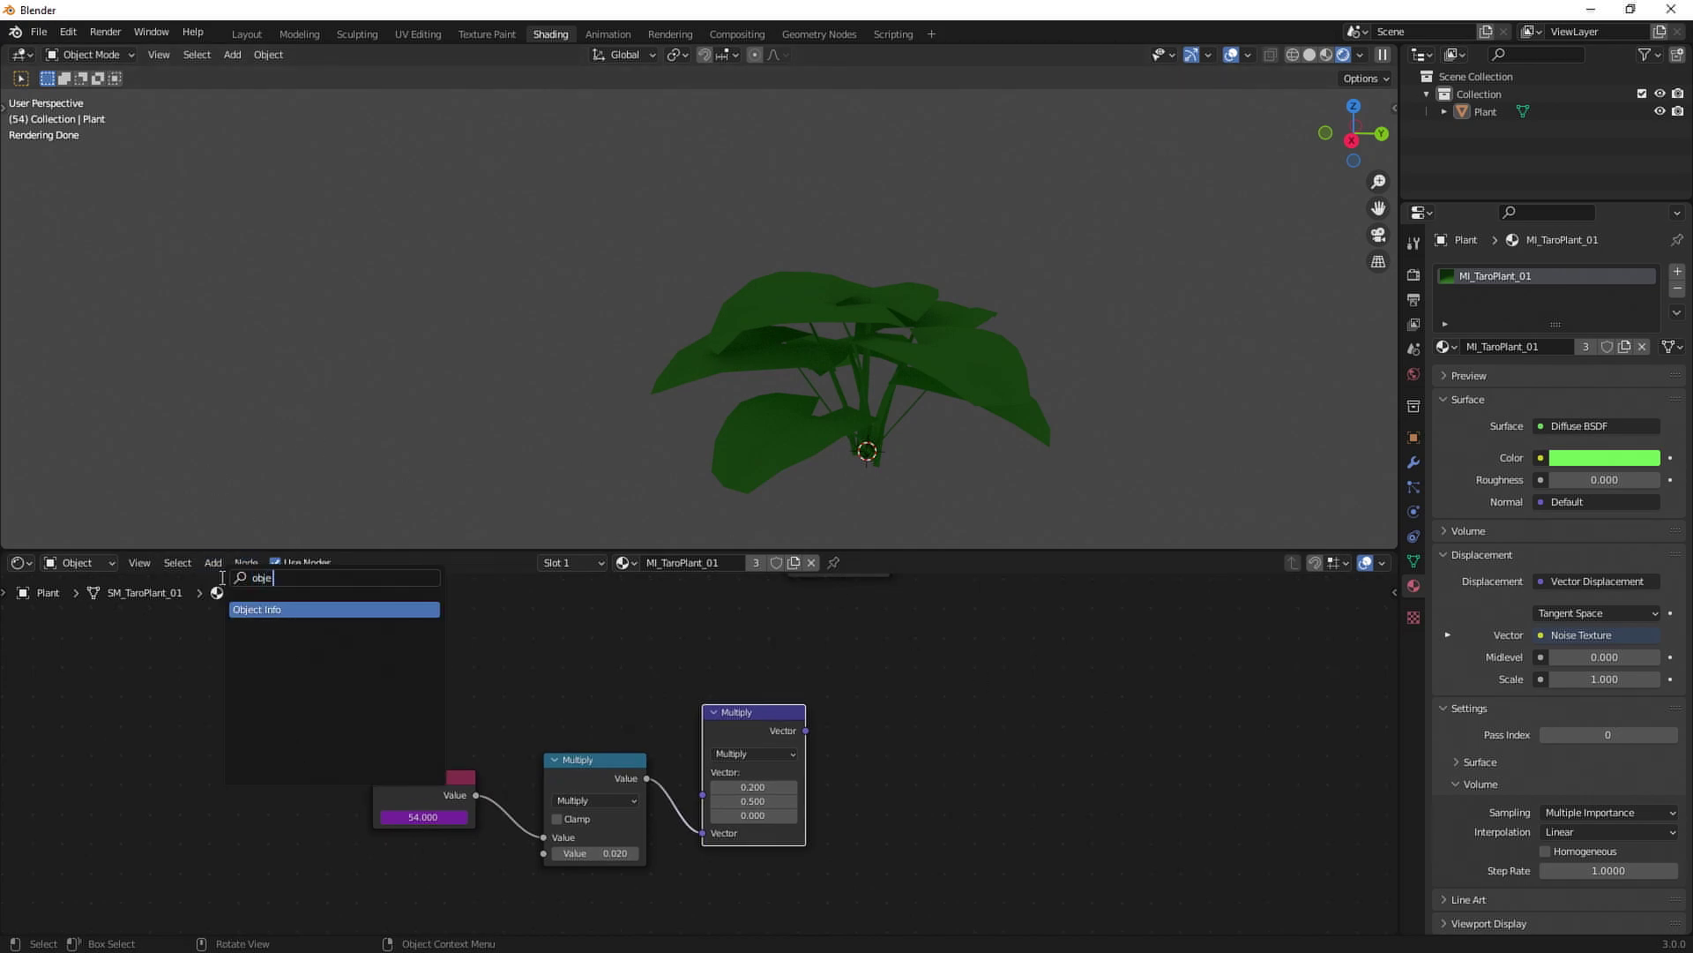
key(Return)
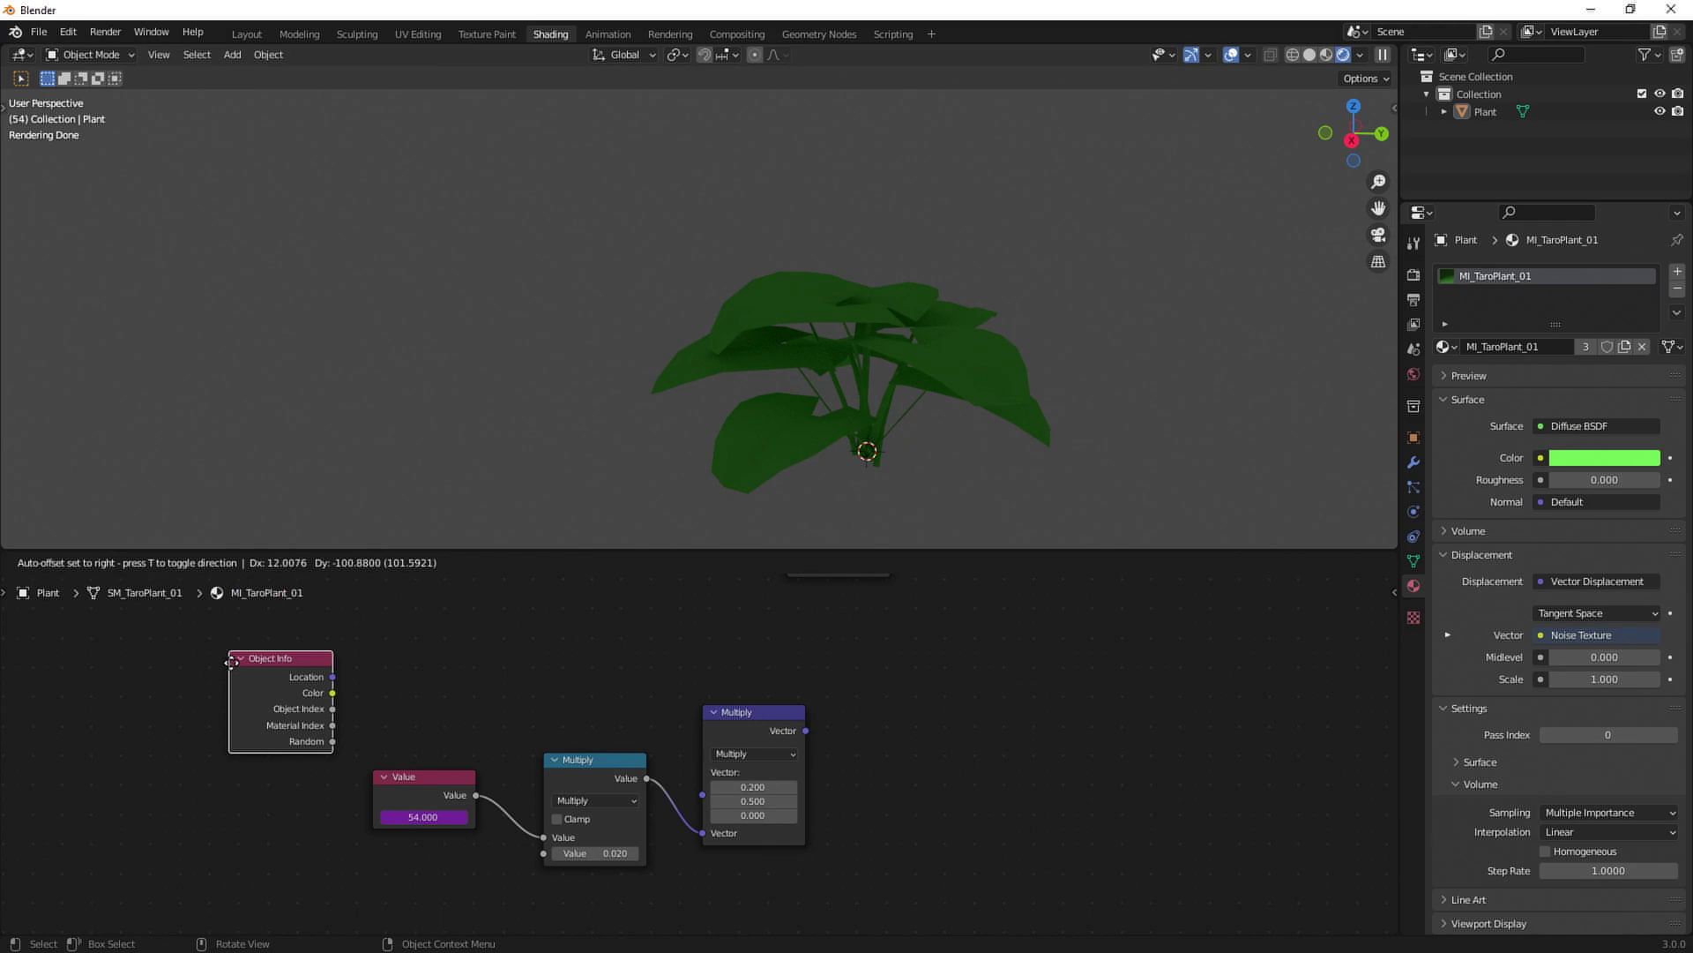
click(234, 660)
Duplicate the vector Multiply node as an Add node and feed it Object Info's Location and the Multiply's Vector.
key(shift+d)
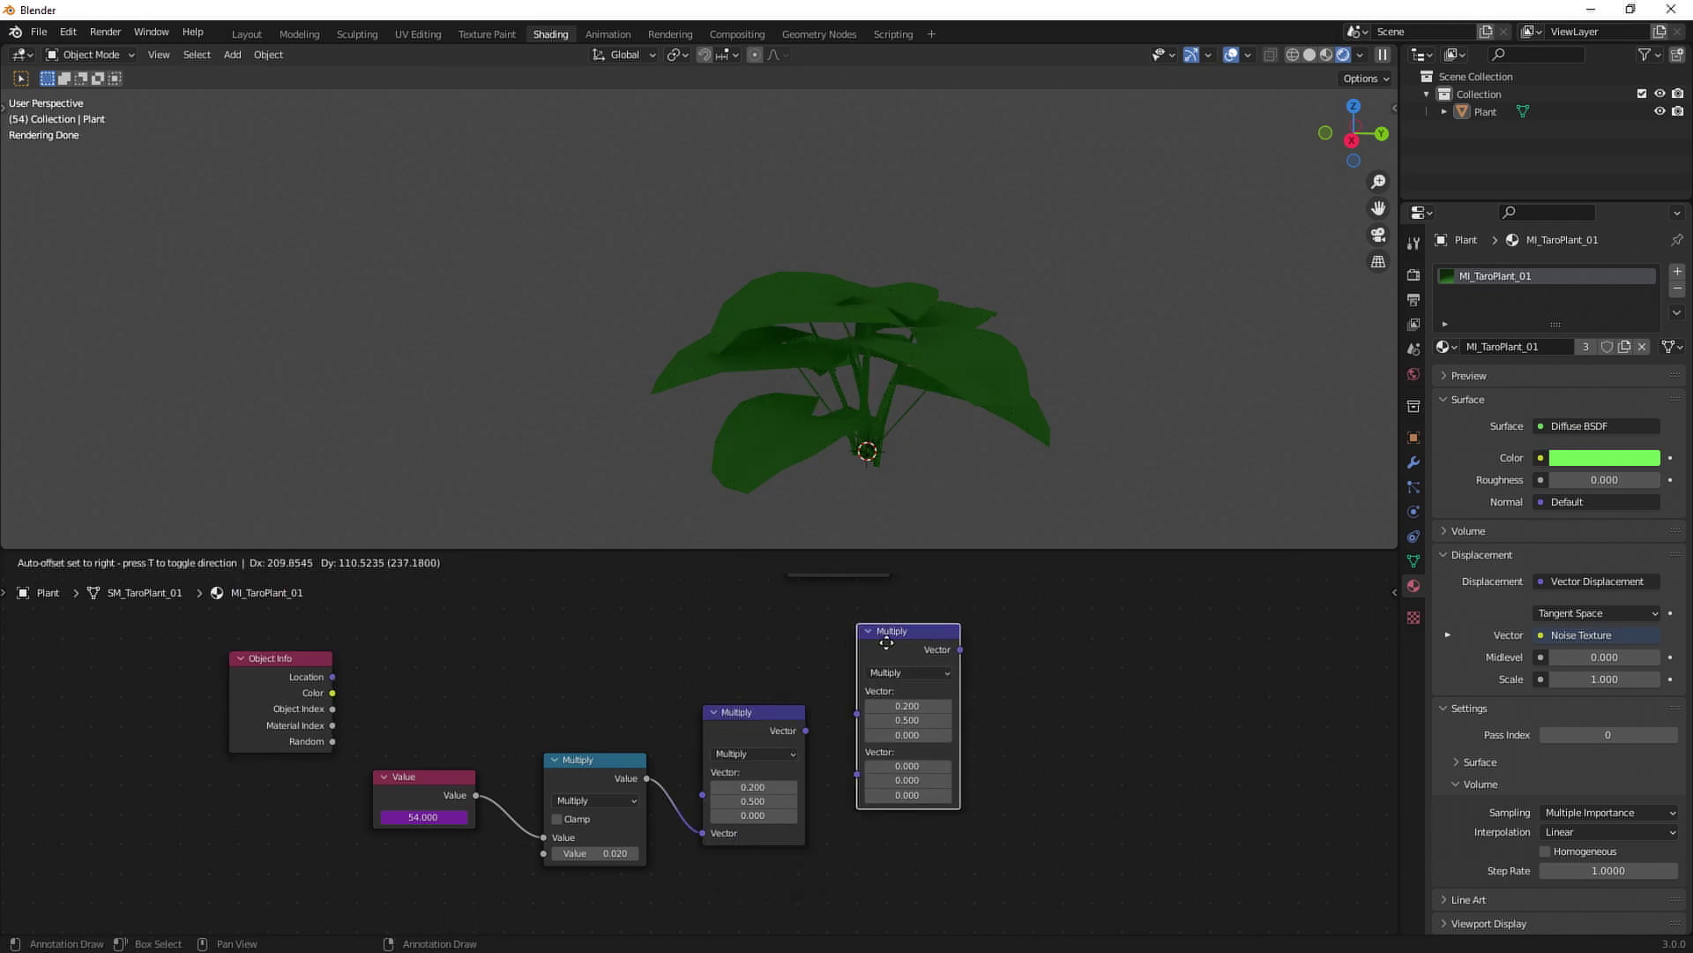
click(894, 634)
click(902, 665)
click(898, 682)
drag(805, 731, 869, 744)
drag(333, 677, 870, 683)
scroll(401, 695, down, 3)
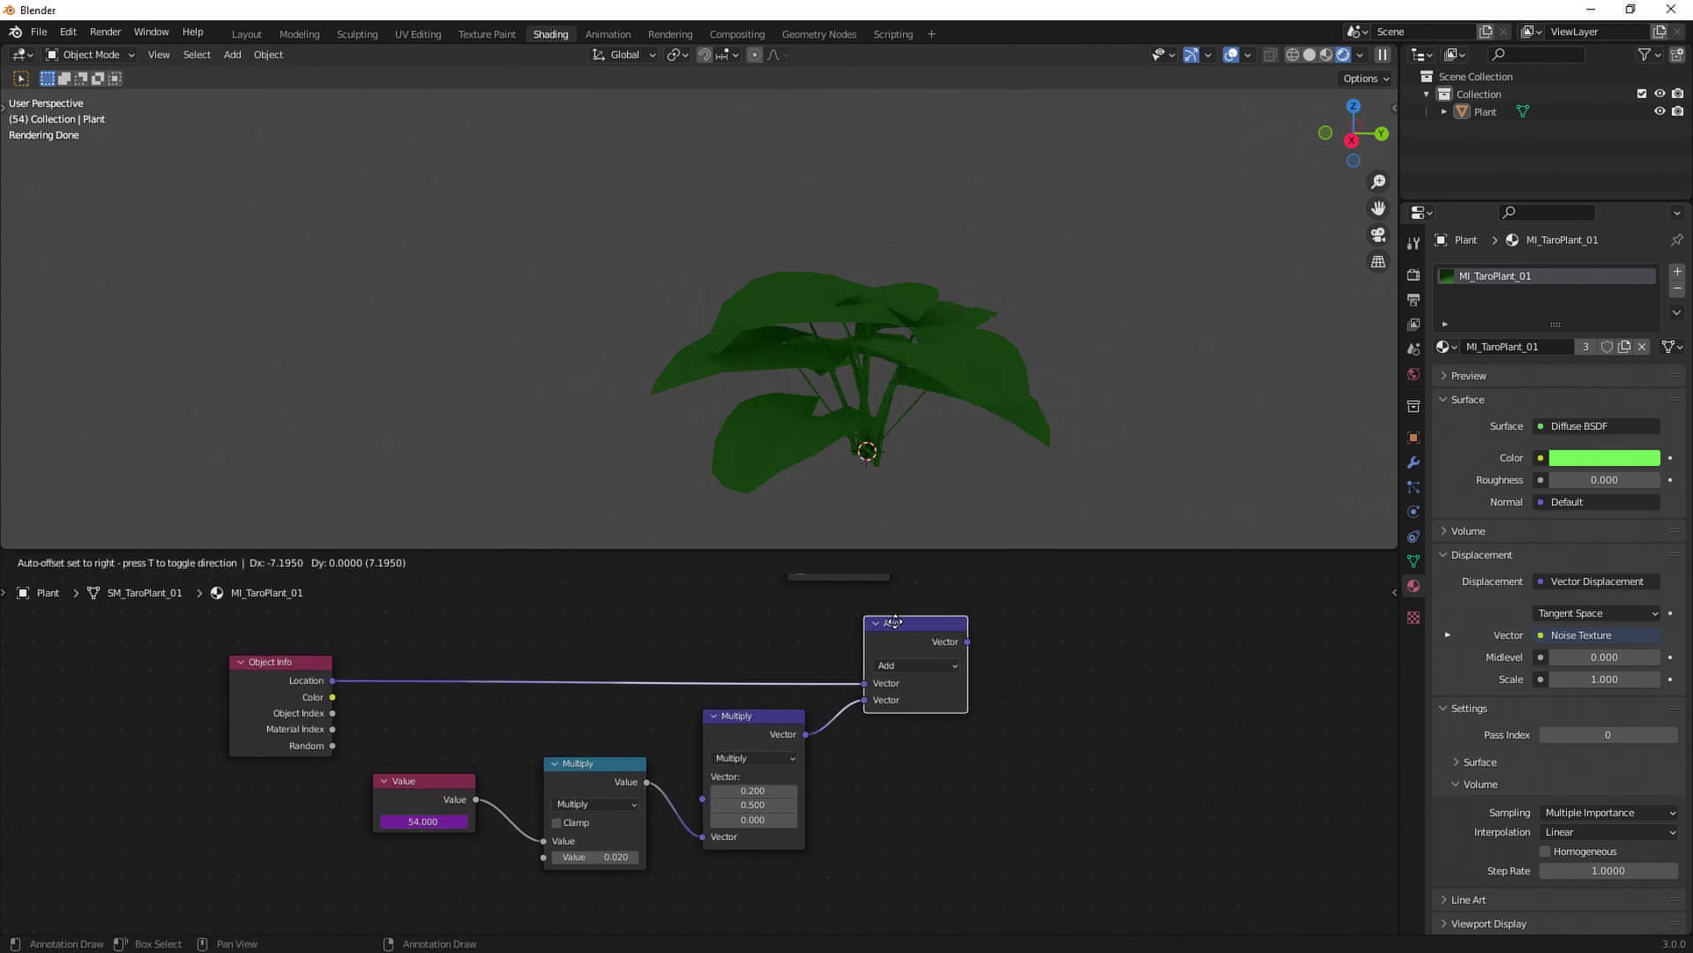
Move the Object Info and wind offset nodes lower, and shift the Texture Coordinate node farther from Mapping.
drag(345, 693, 907, 885)
drag(812, 679, 747, 764)
click(836, 695)
scroll(817, 621, up, 1)
middle_drag(816, 621, 856, 712)
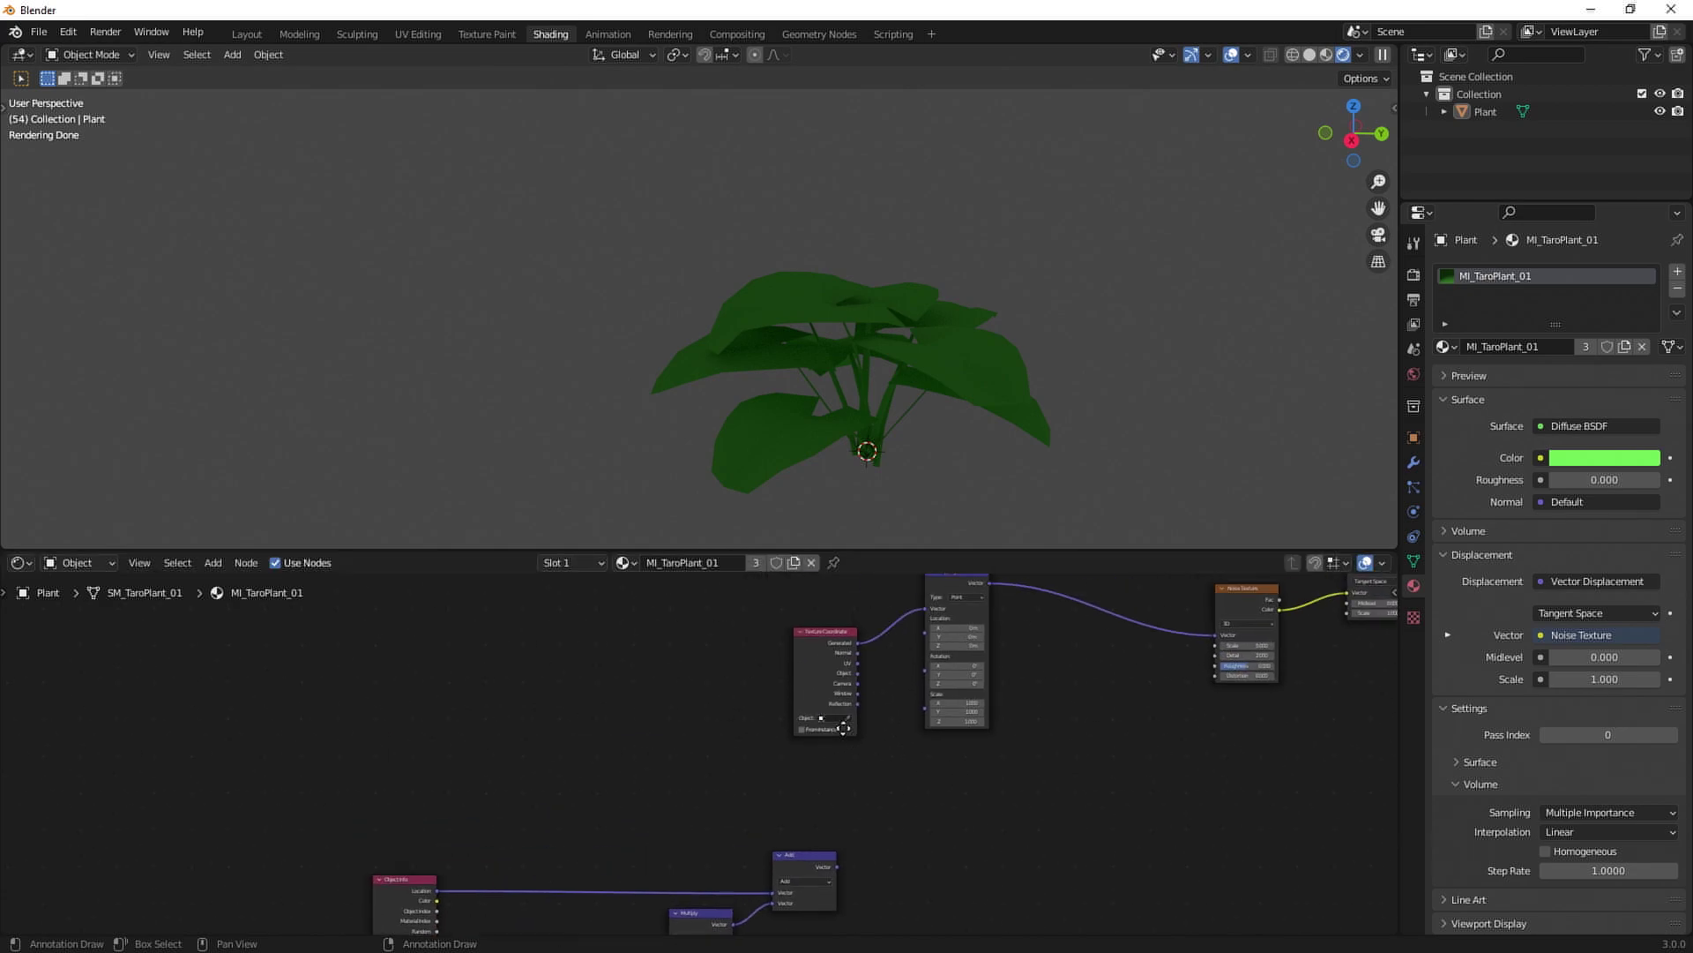
drag(826, 623, 713, 615)
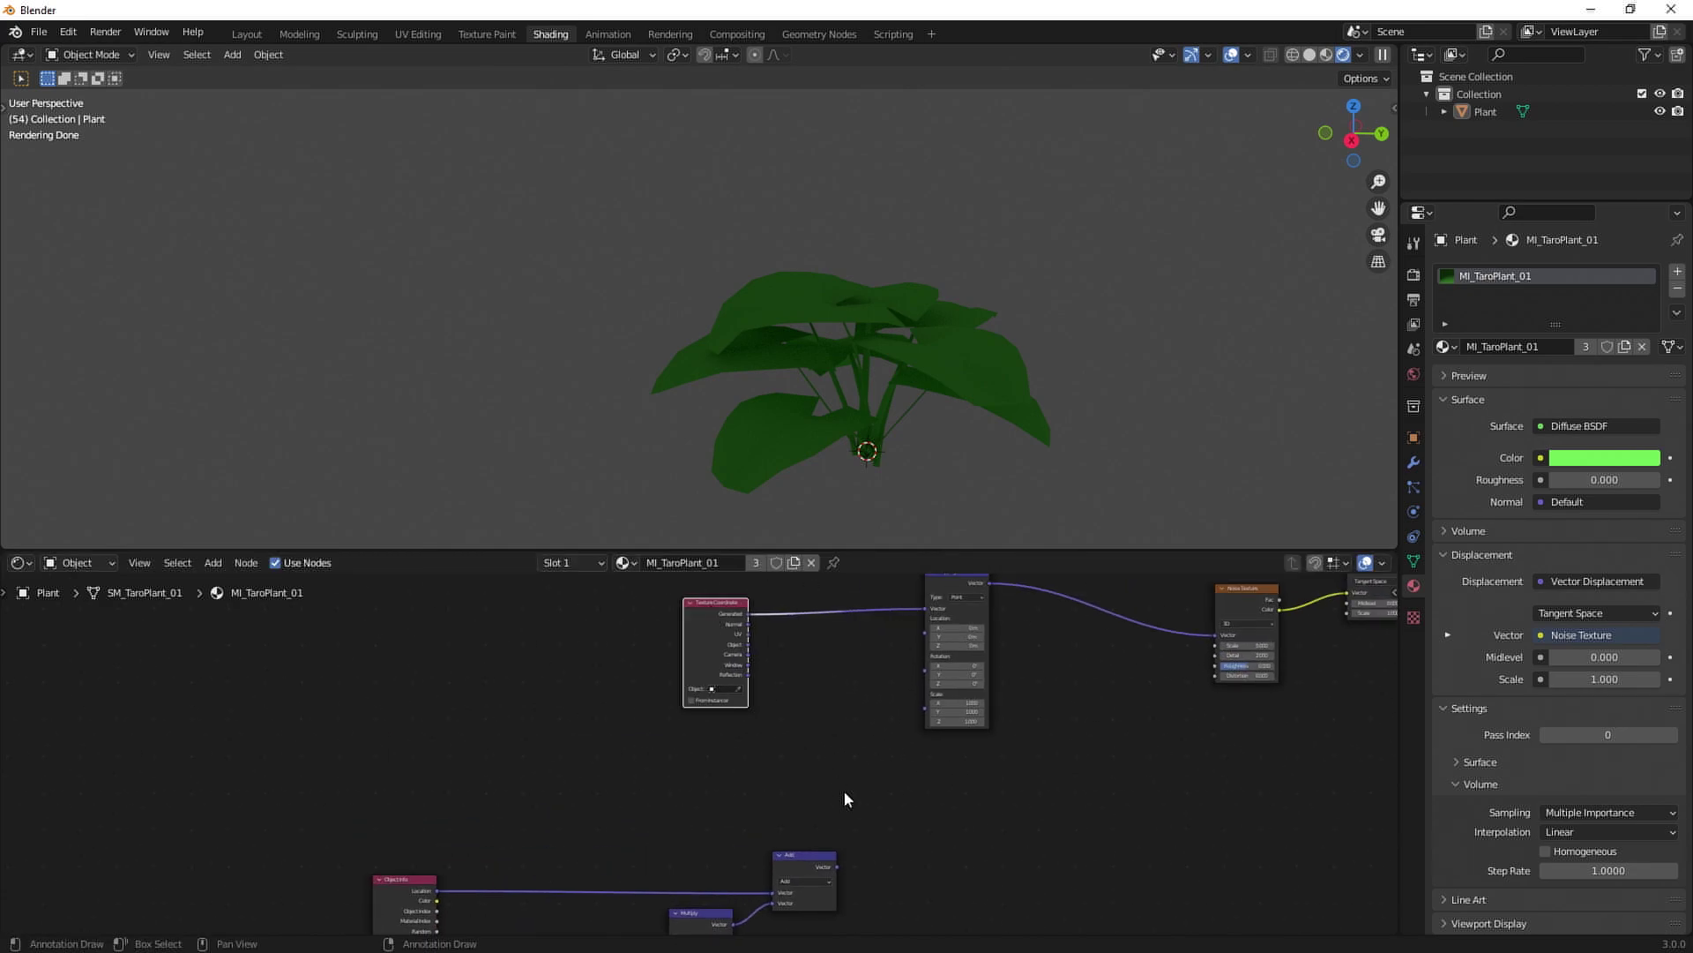
Connect the Add node's Vector output to the Mapping node's Location input.
middle_drag(844, 790, 898, 733)
scroll(783, 626, down, 1)
drag(744, 584, 740, 602)
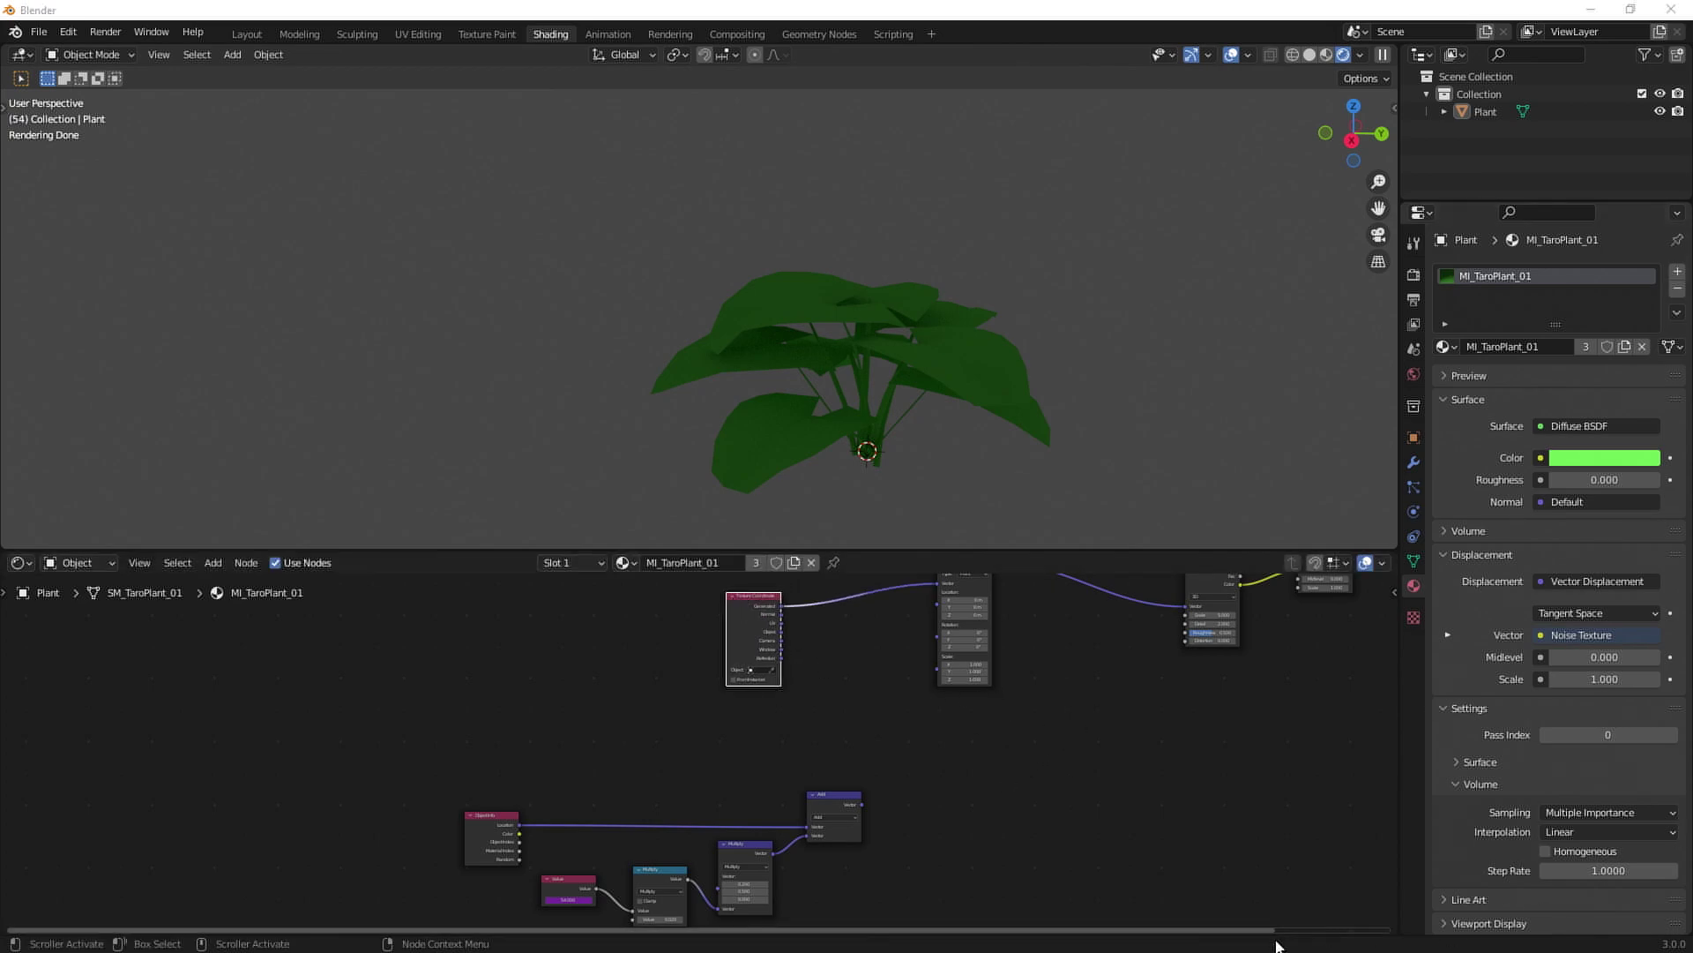
drag(861, 805, 937, 611)
Move the Object Info and wind offset nodes up beneath the Texture Coordinate, and bring Object Info closer to the Add node.
middle_drag(630, 816, 744, 706)
drag(363, 629, 958, 894)
drag(946, 723, 877, 635)
click(776, 622)
scroll(483, 658, up, 8)
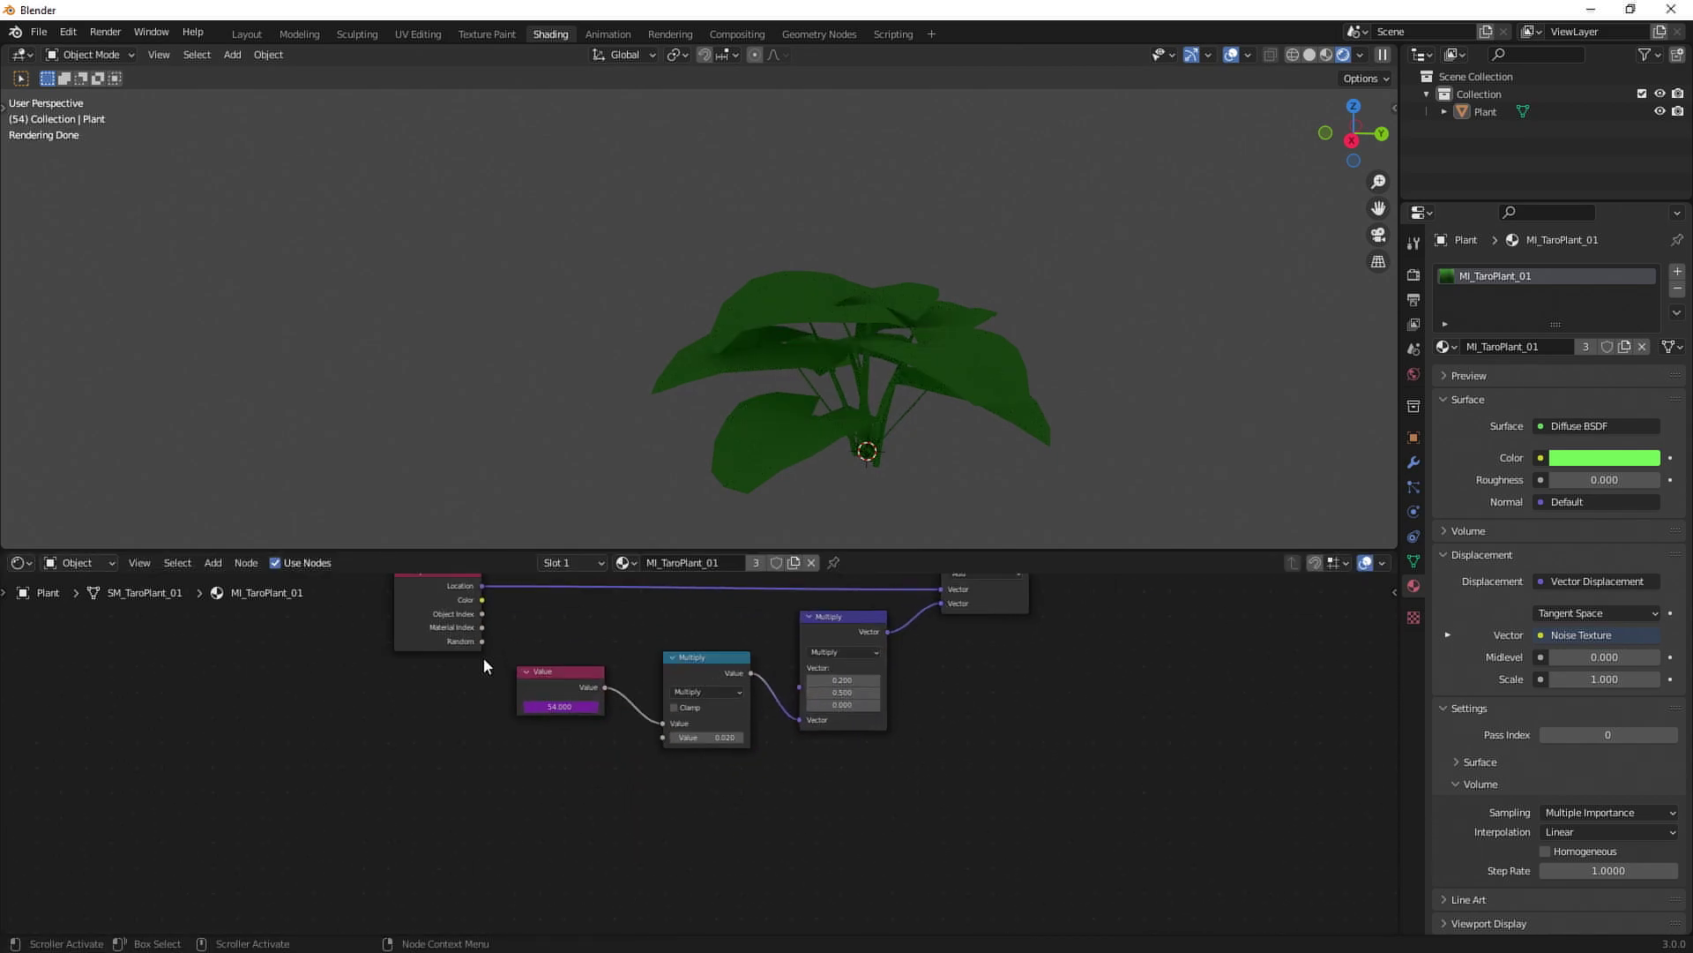
middle_drag(599, 710, 521, 802)
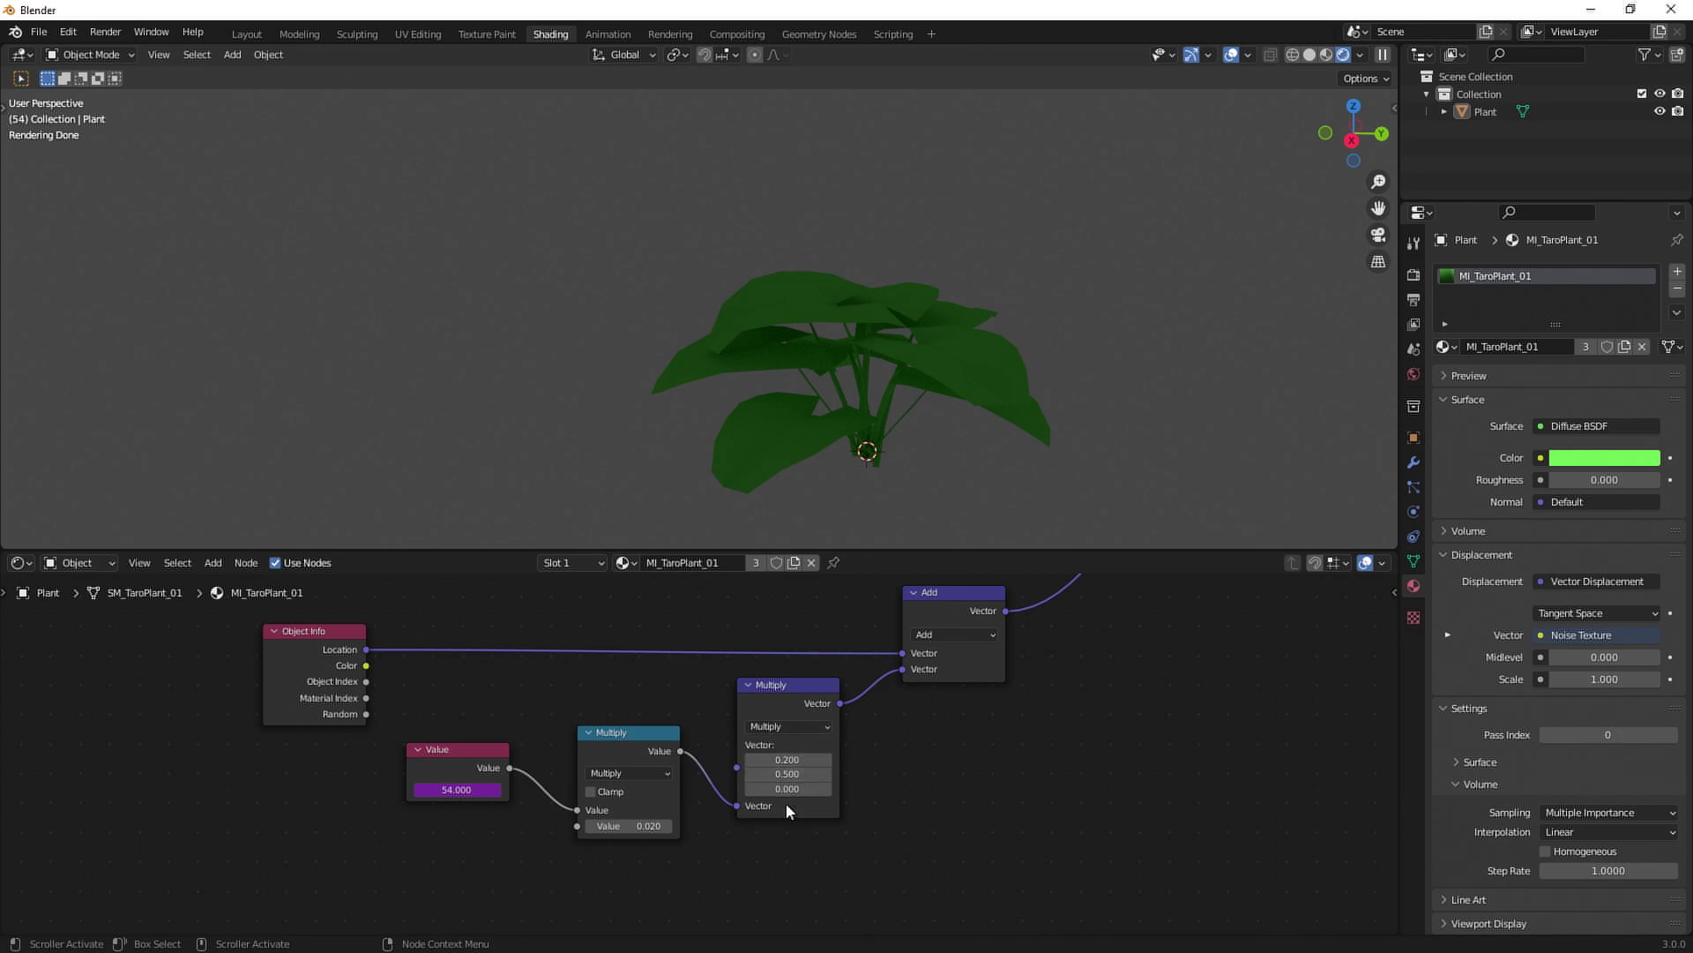
middle_drag(1159, 698, 1112, 768)
drag(277, 707, 599, 678)
Preview the wind animation with a Vector Displacement scale of 11.1, and set the scale back to 1.
middle_drag(699, 642, 519, 895)
middle_drag(1118, 663, 787, 632)
middle_drag(1235, 656, 1046, 638)
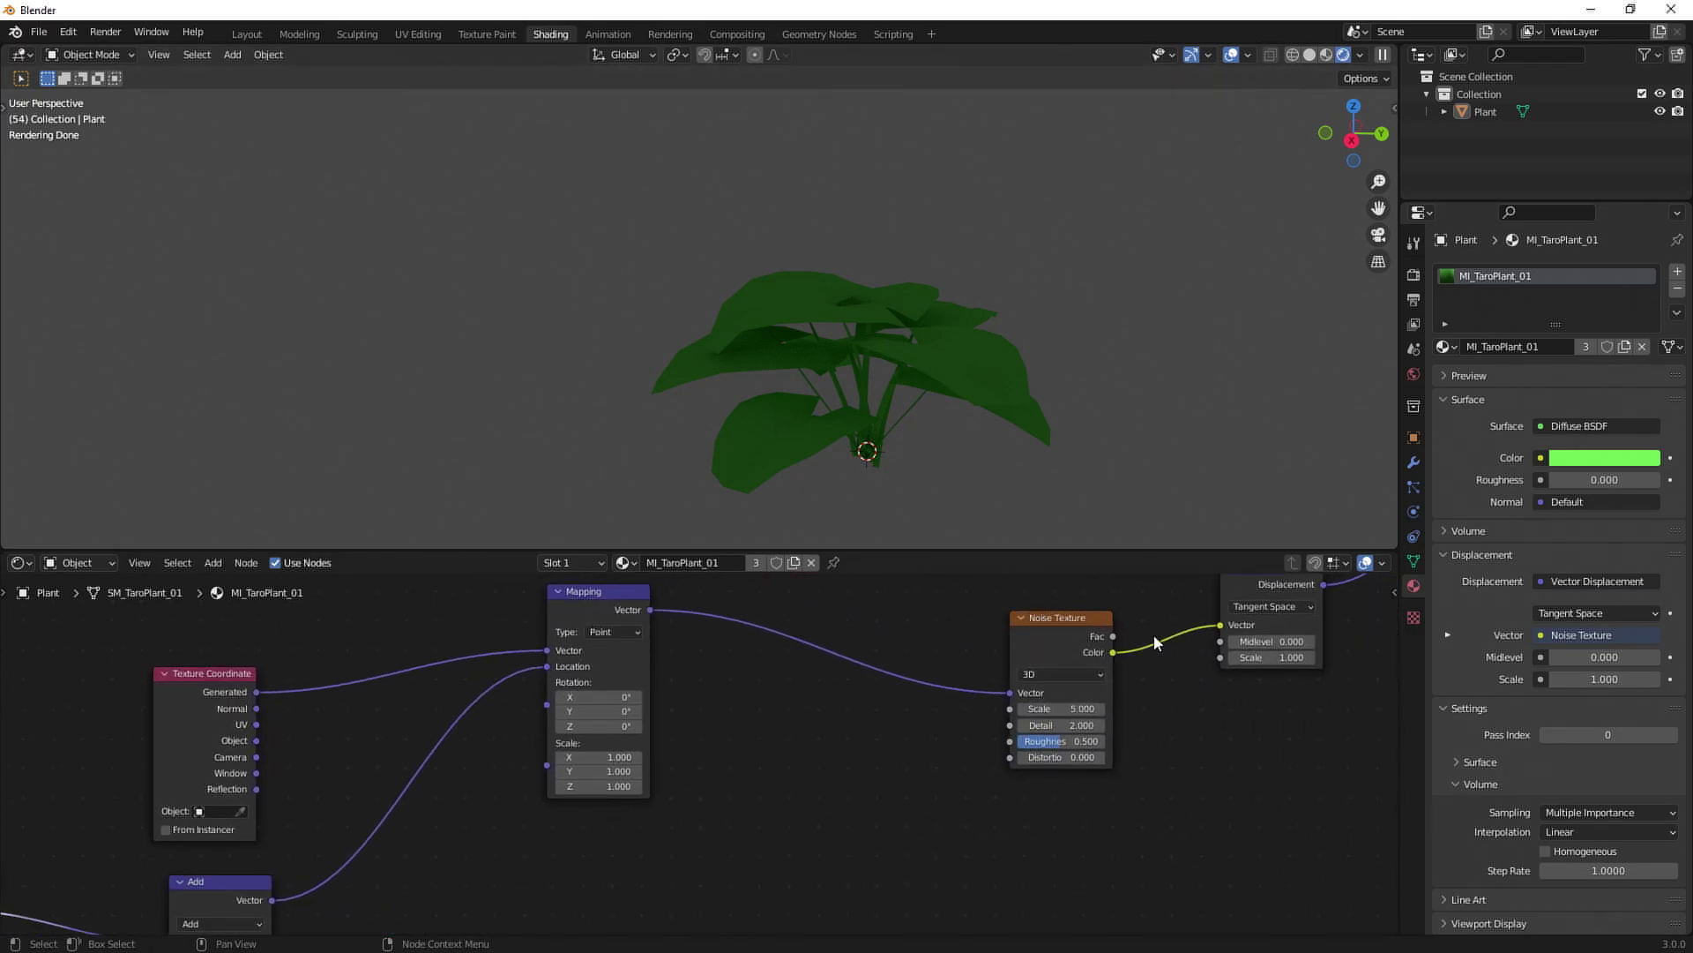
middle_drag(1148, 636, 1085, 646)
drag(1207, 666, 1297, 666)
key(space)
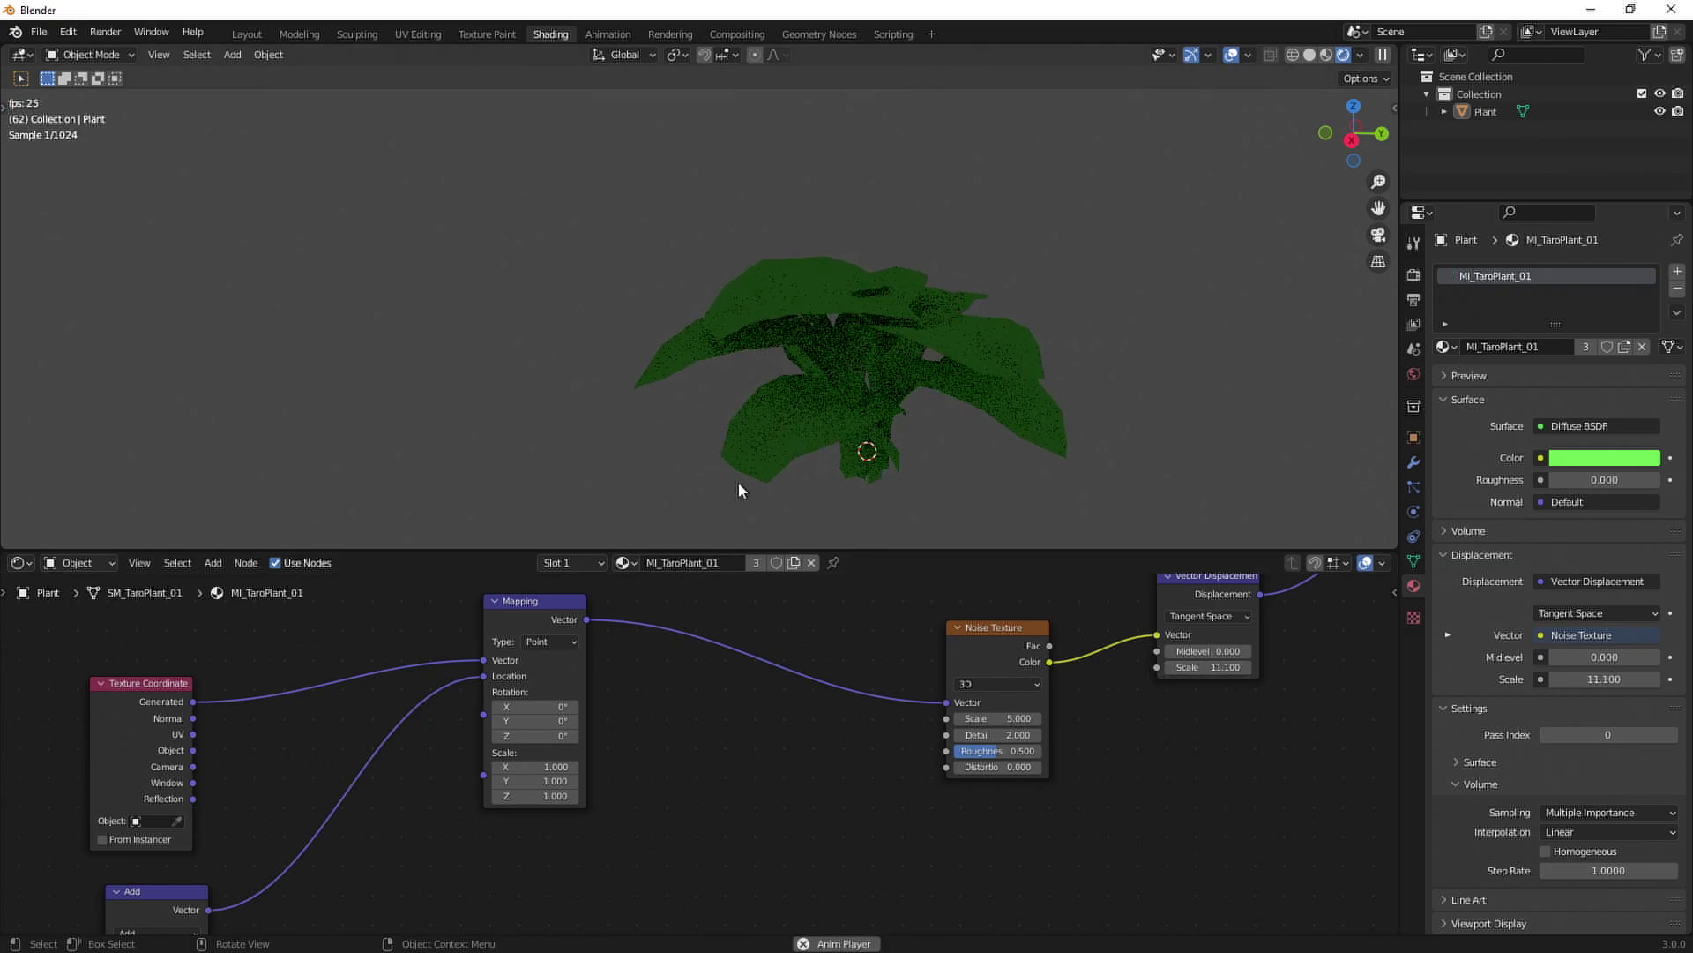
key(space)
click(893, 357)
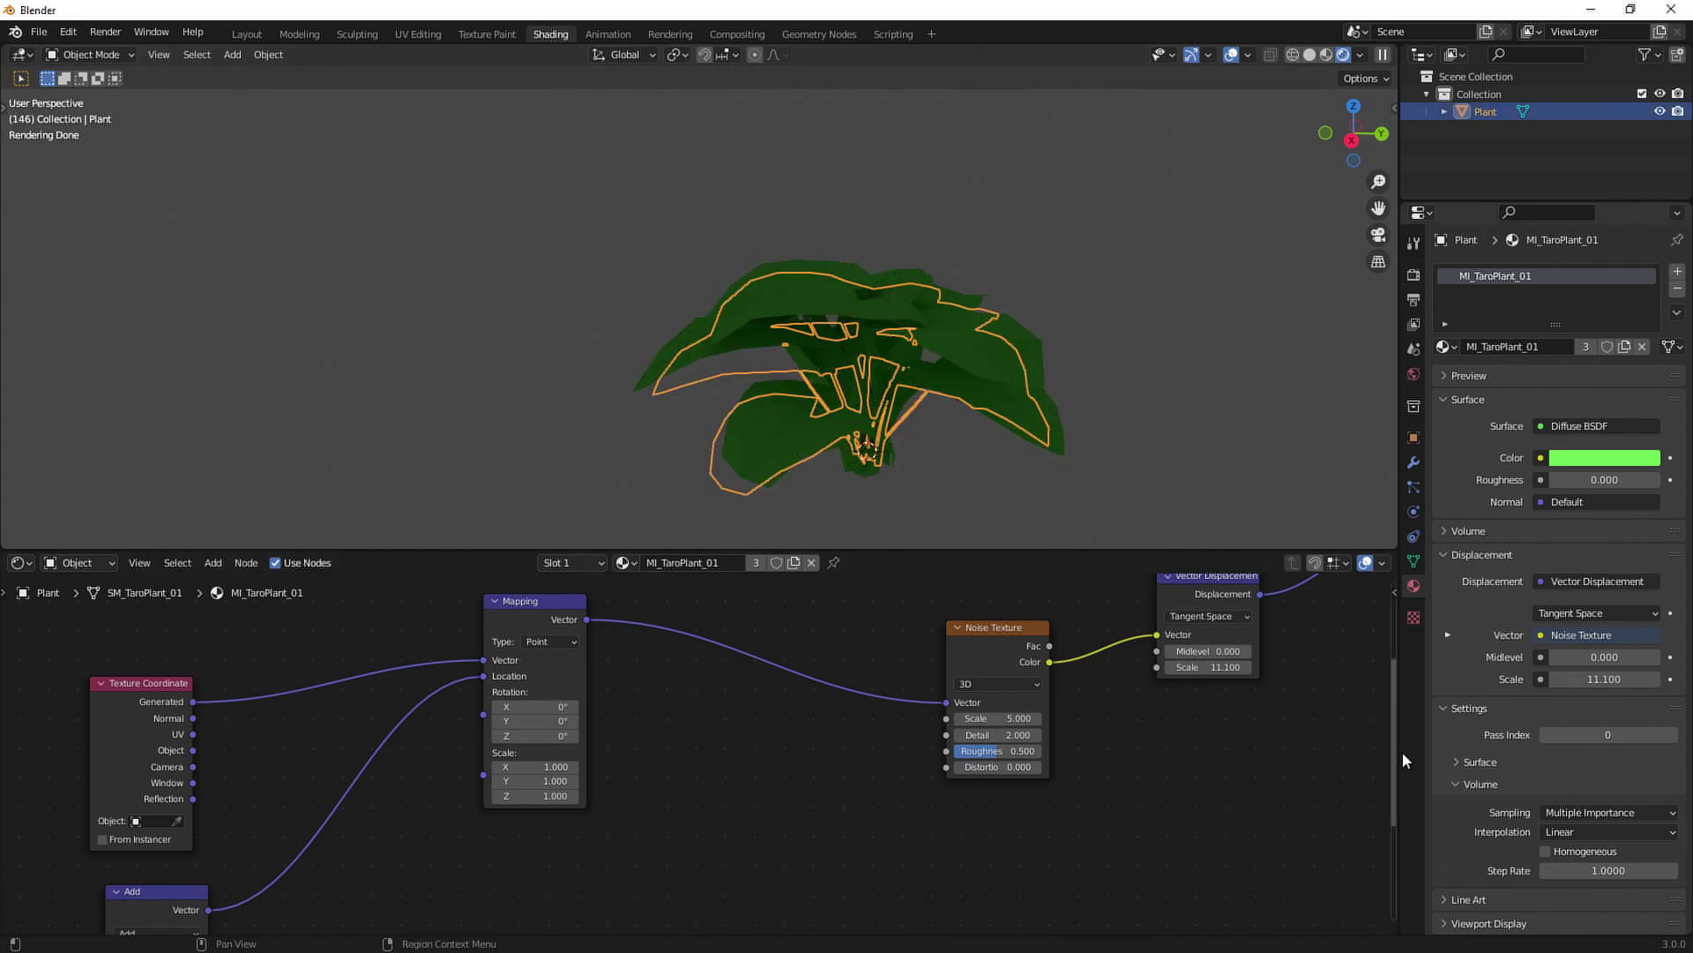
click(1208, 667)
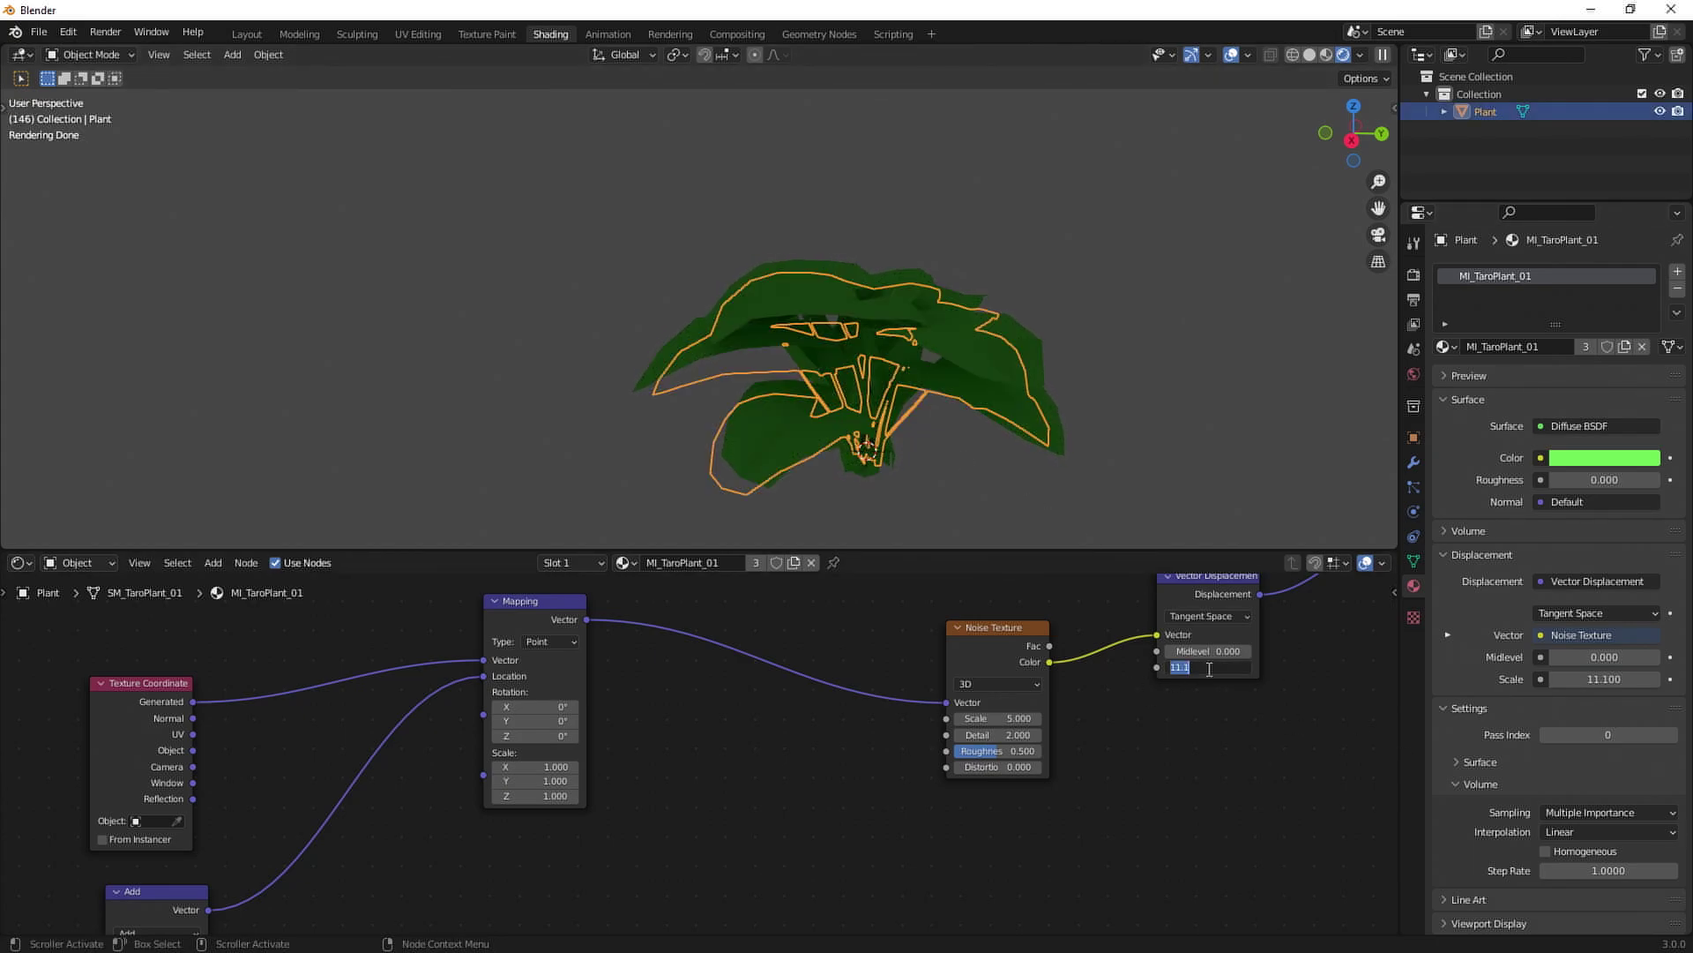
text(1)
key(Return)
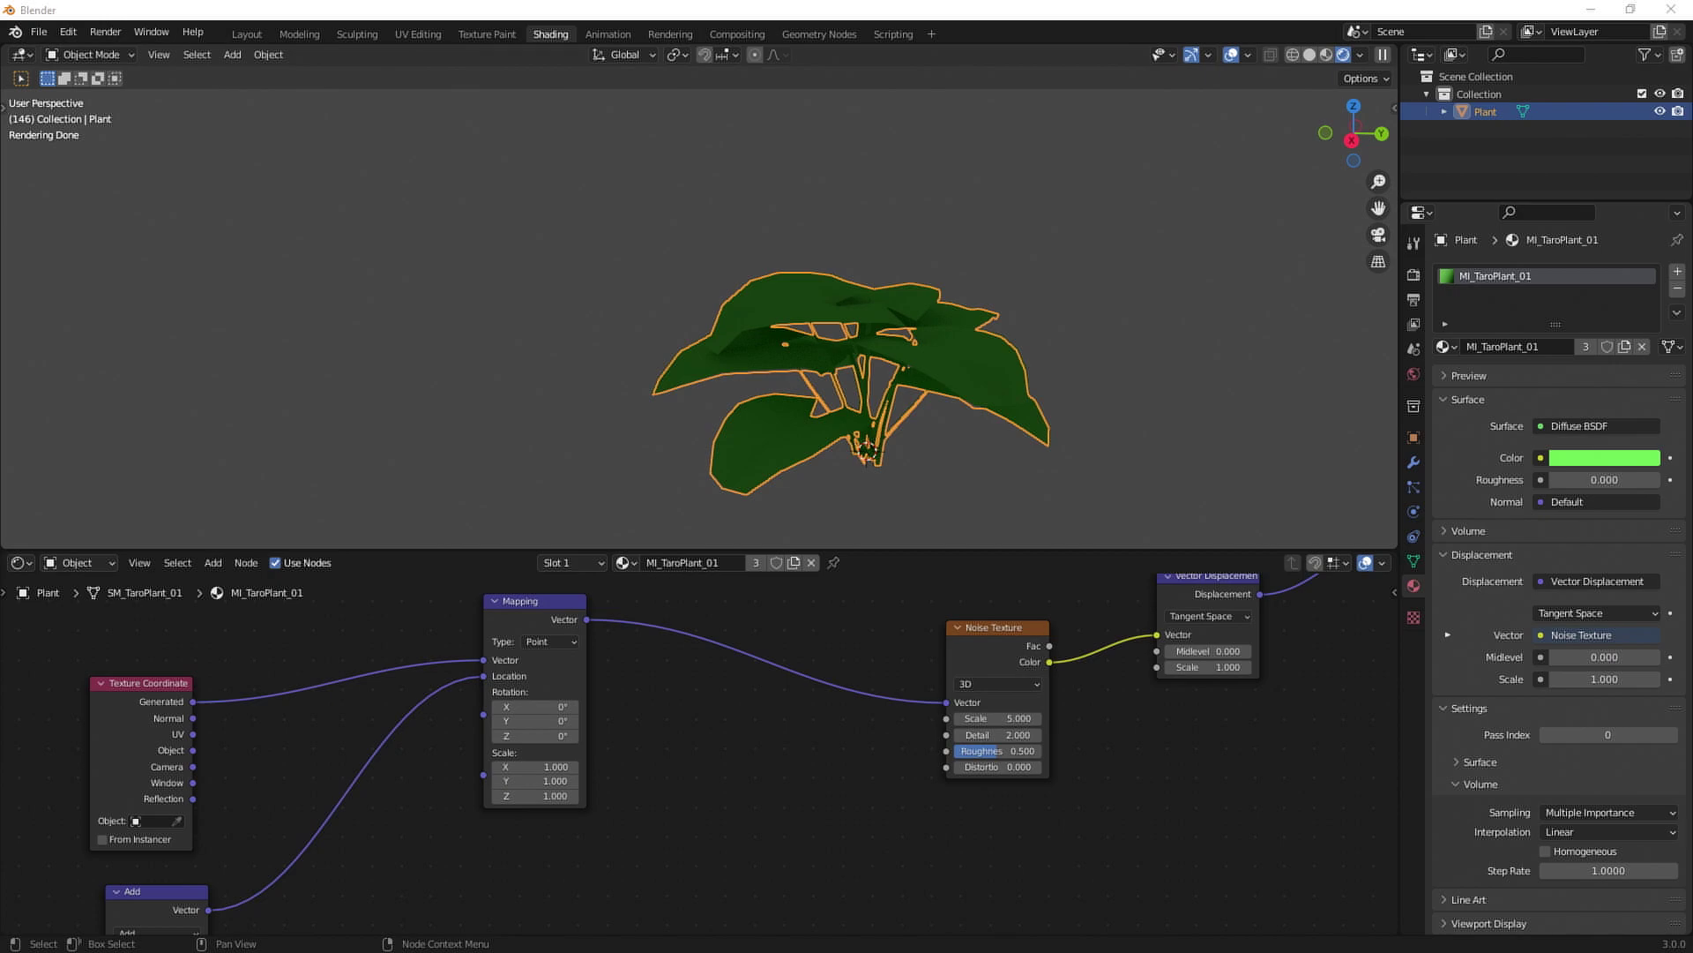
Move the Noise Texture node closer to Mapping and set its Scale to 2.
drag(1019, 776, 959, 782)
click(933, 726)
text(2)
key(Return)
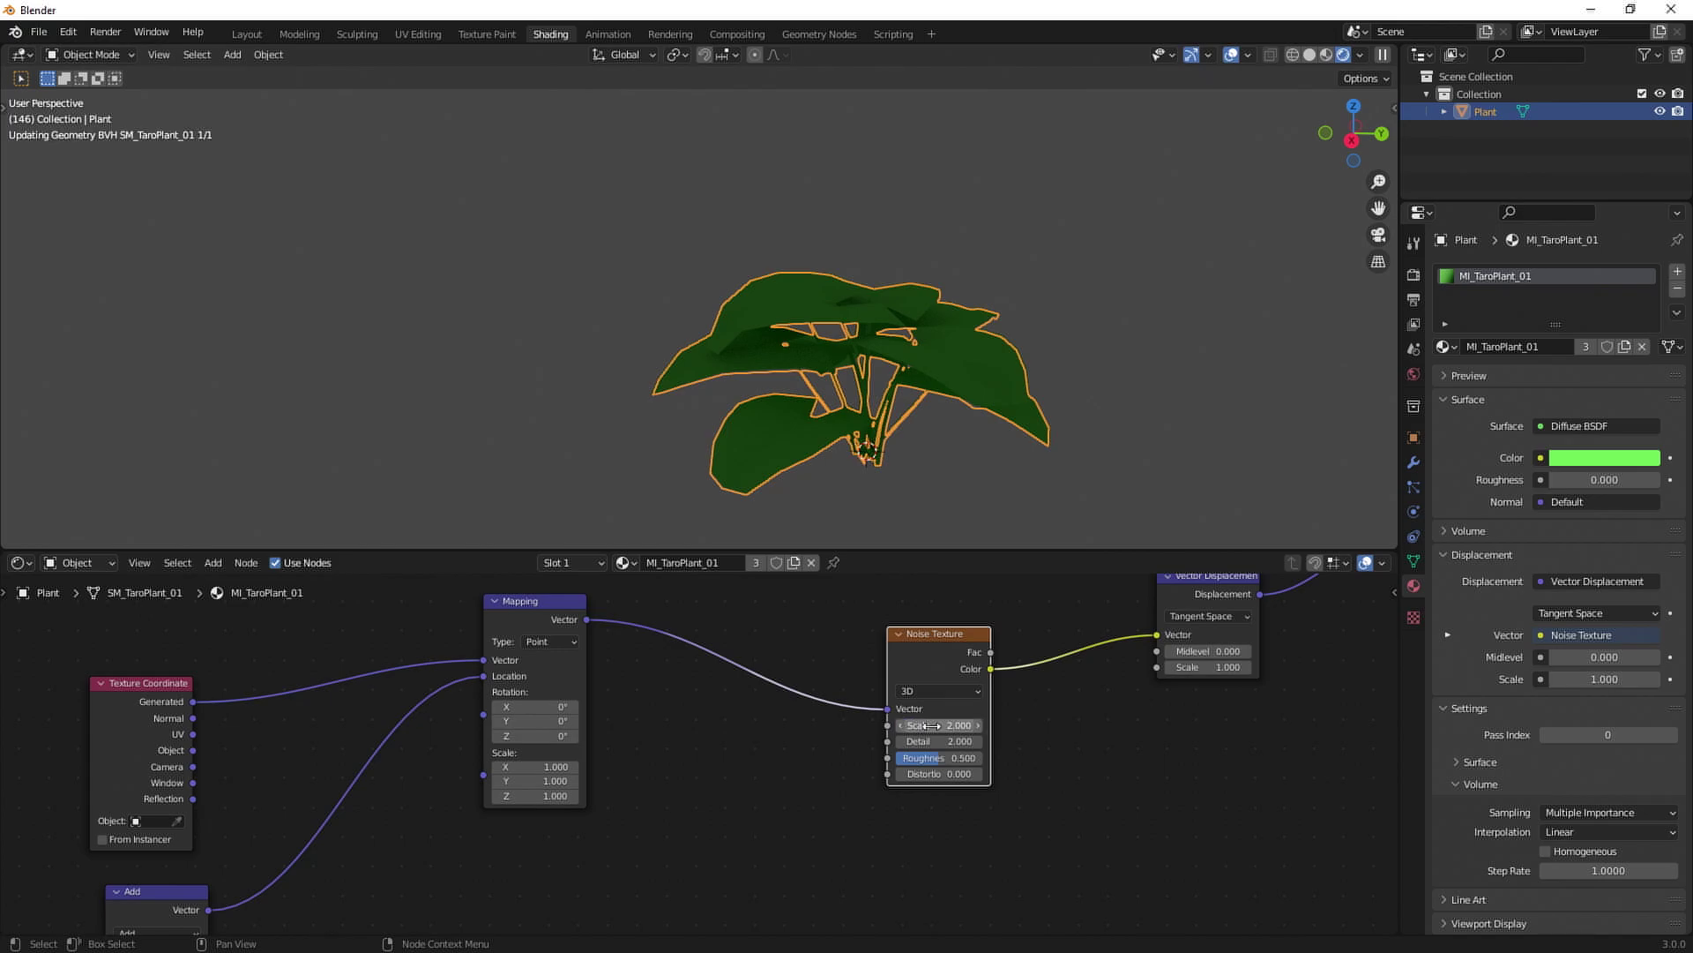
Try a Vector Displacement scale of 12.1 on the plant, and return the scale to 1.
drag(1206, 666, 1296, 666)
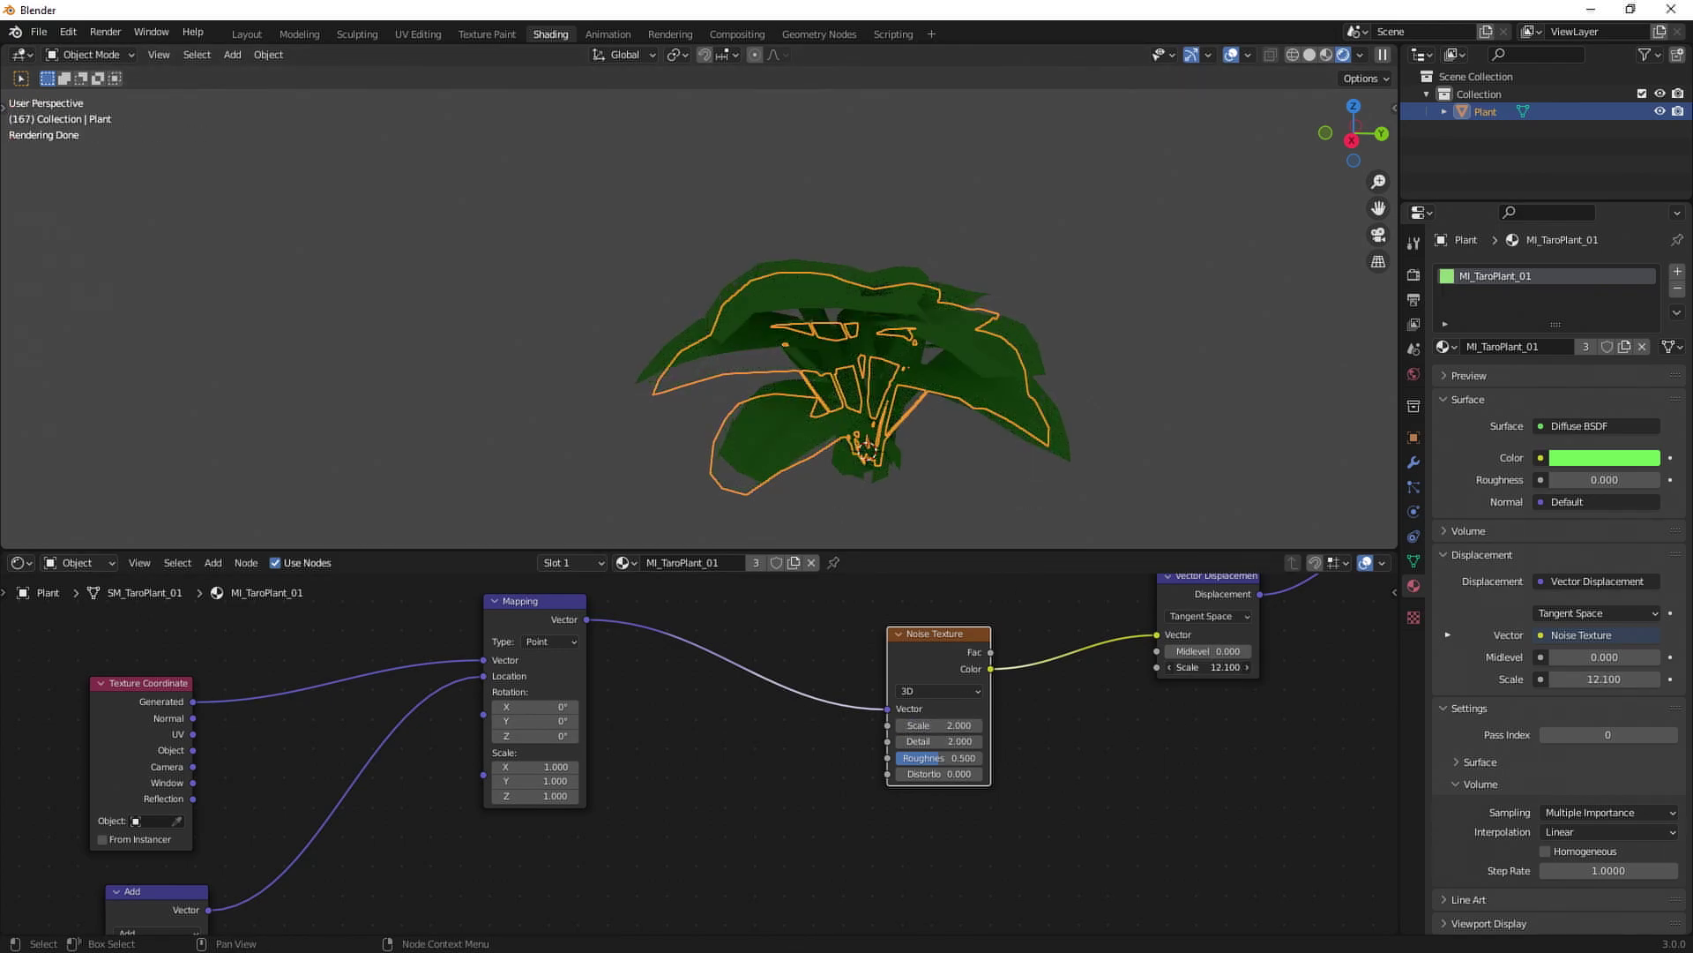
click(1207, 665)
text(1)
key(Return)
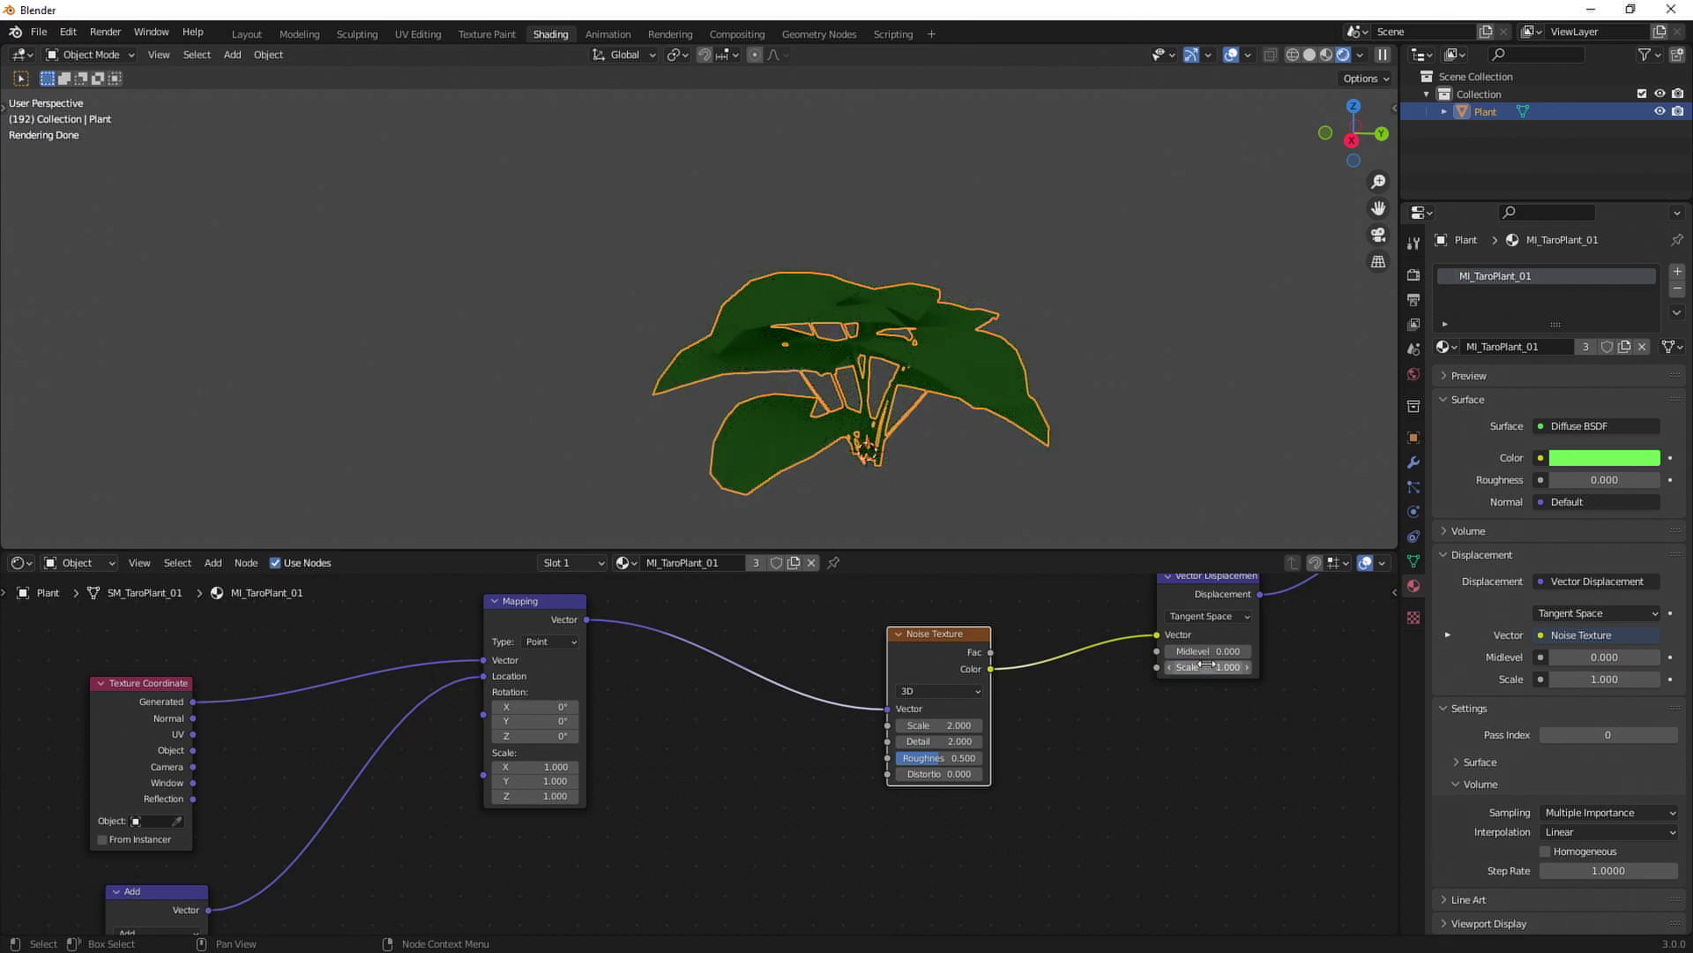
Set the Noise Texture's Roughness to about 0.208 and its Distortion to 0, and place the node next to Mapping.
drag(964, 757, 869, 773)
click(946, 772)
text(0)
key(Return)
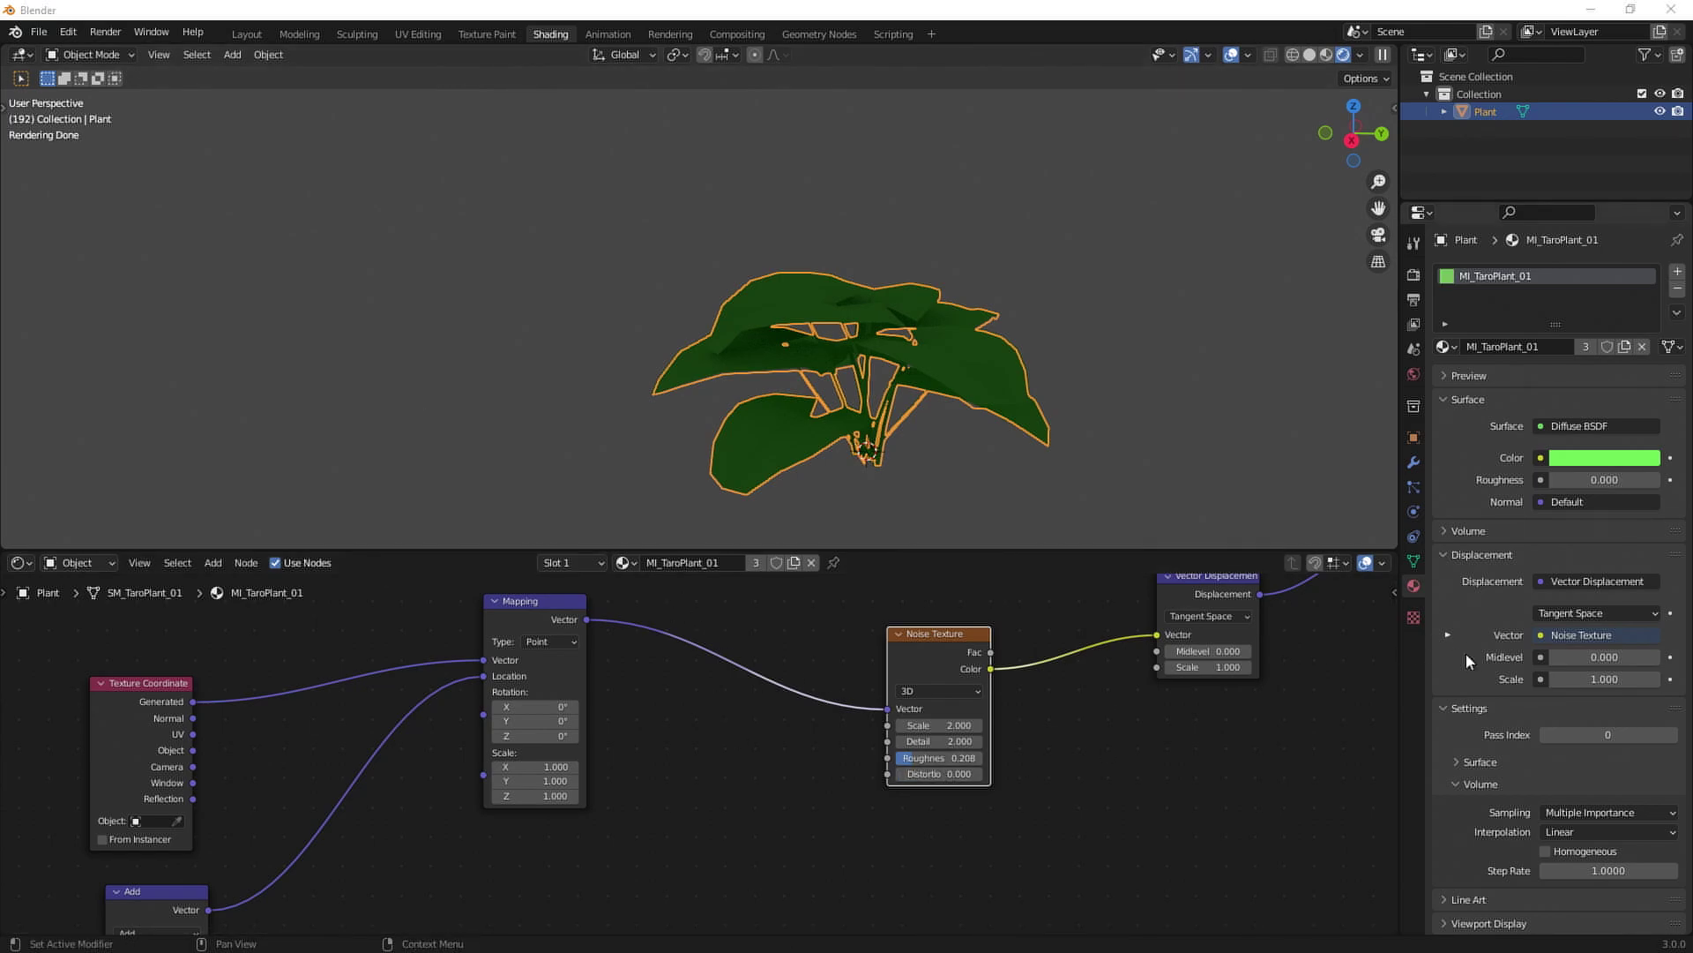
drag(897, 633, 739, 594)
Preview the Noise Texture's Fac output as the Material Output's Surface, and reconnect the Diffuse BSDF there.
middle_drag(858, 628, 714, 779)
scroll(715, 780, down, 5)
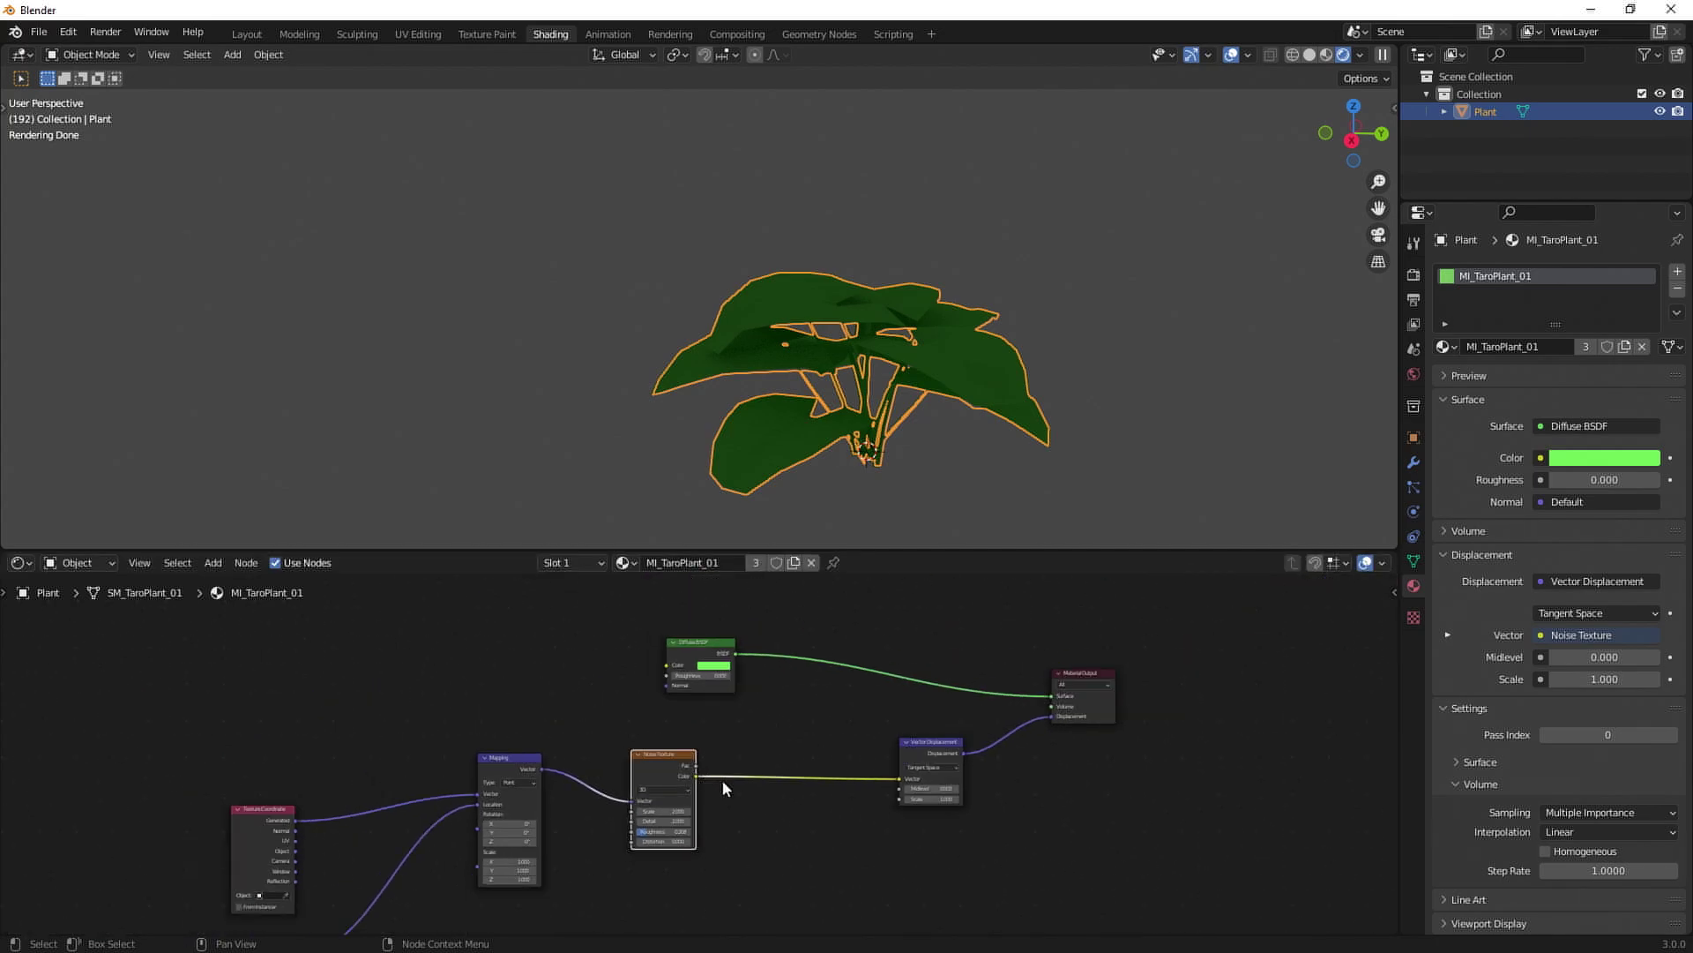
drag(696, 766, 1051, 696)
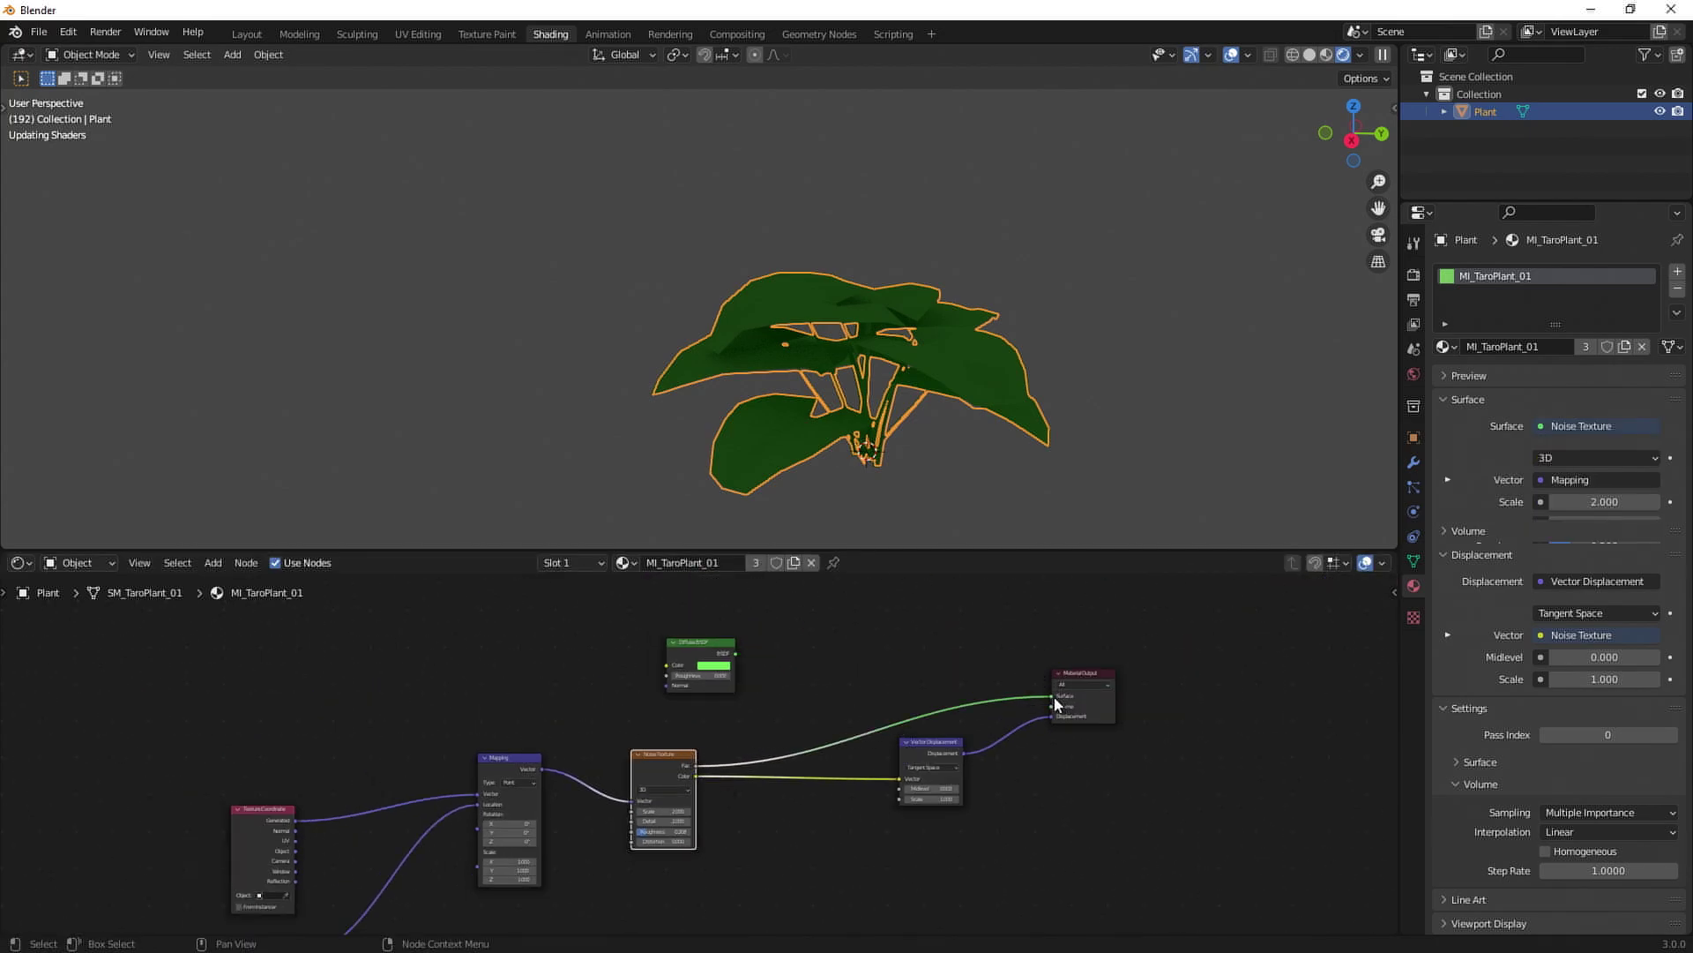
middle_drag(811, 388, 767, 461)
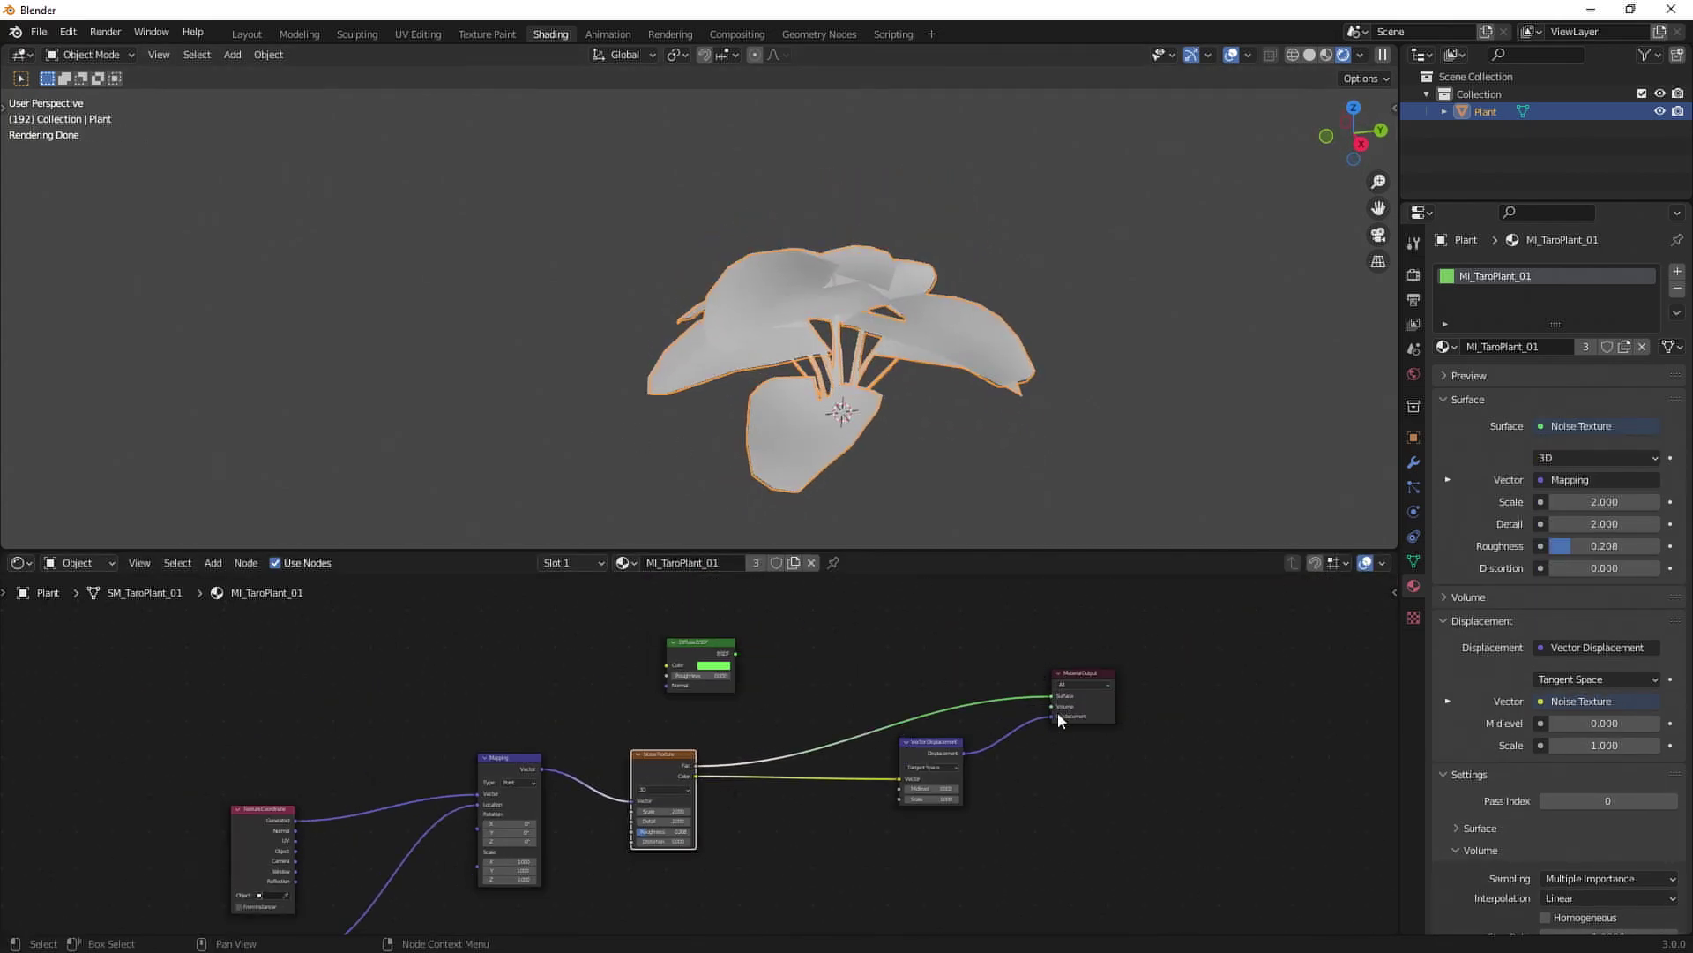
drag(1054, 697, 898, 705)
scroll(898, 705, up, 2)
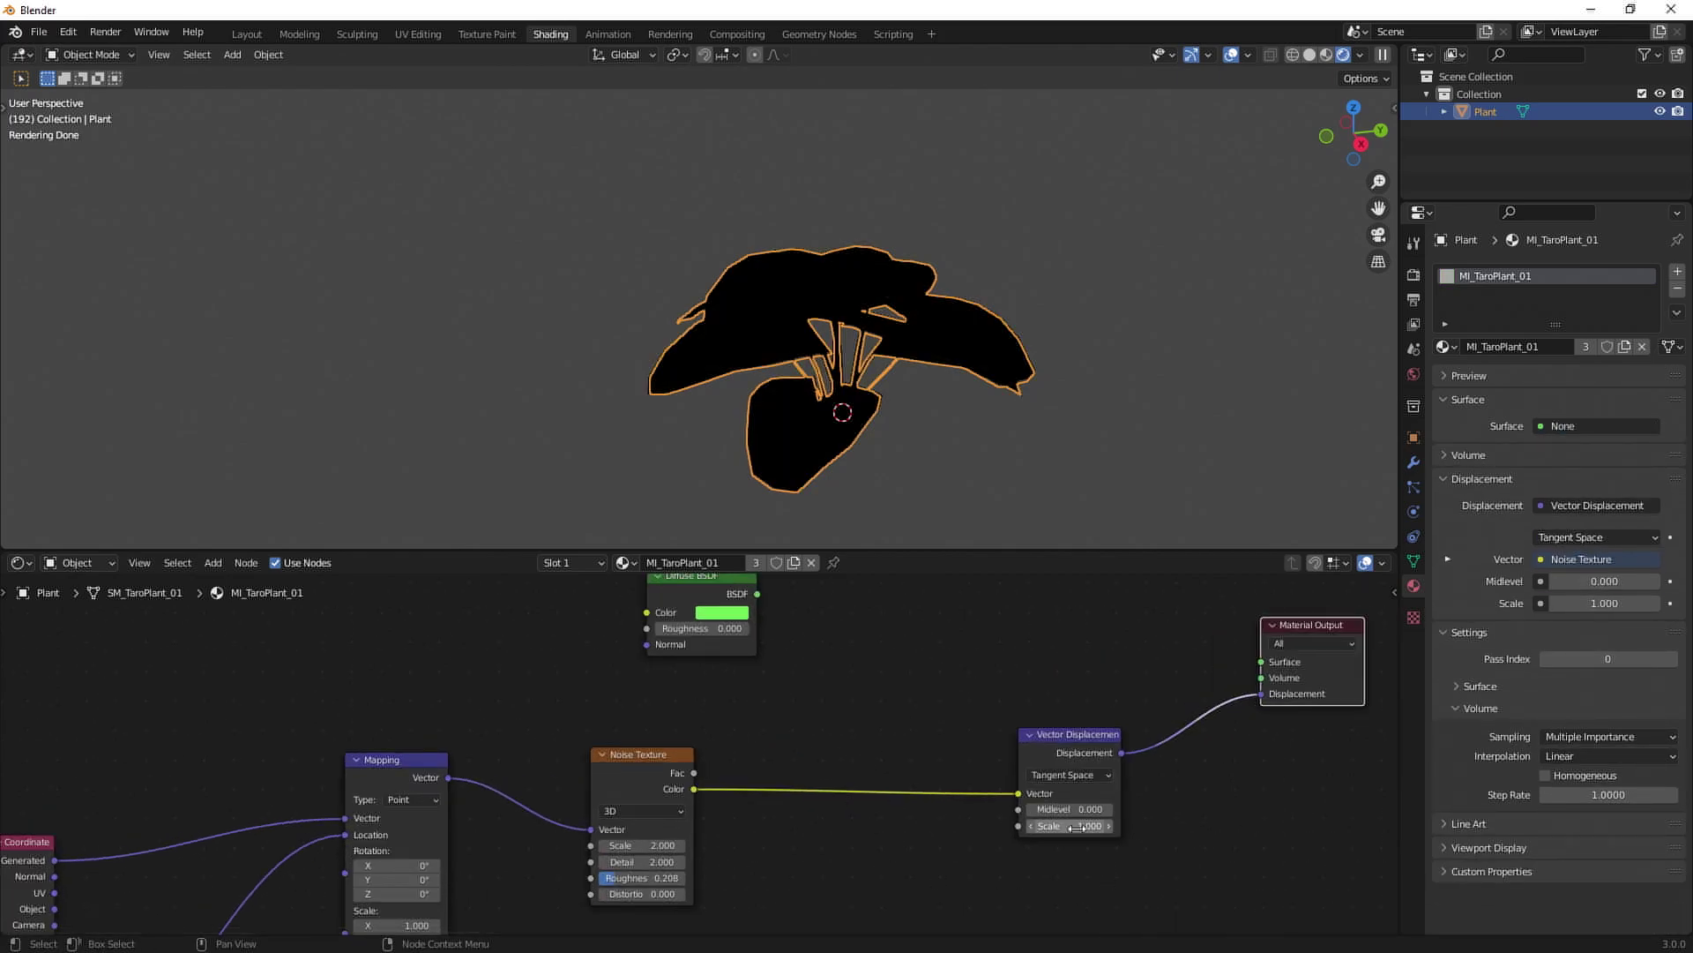
scroll(869, 725, up, 1)
middle_drag(693, 673, 842, 728)
scroll(841, 729, down, 4)
drag(812, 652, 1255, 725)
Move the Diffuse BSDF node directly above the Material Output node.
scroll(854, 737, down, 2)
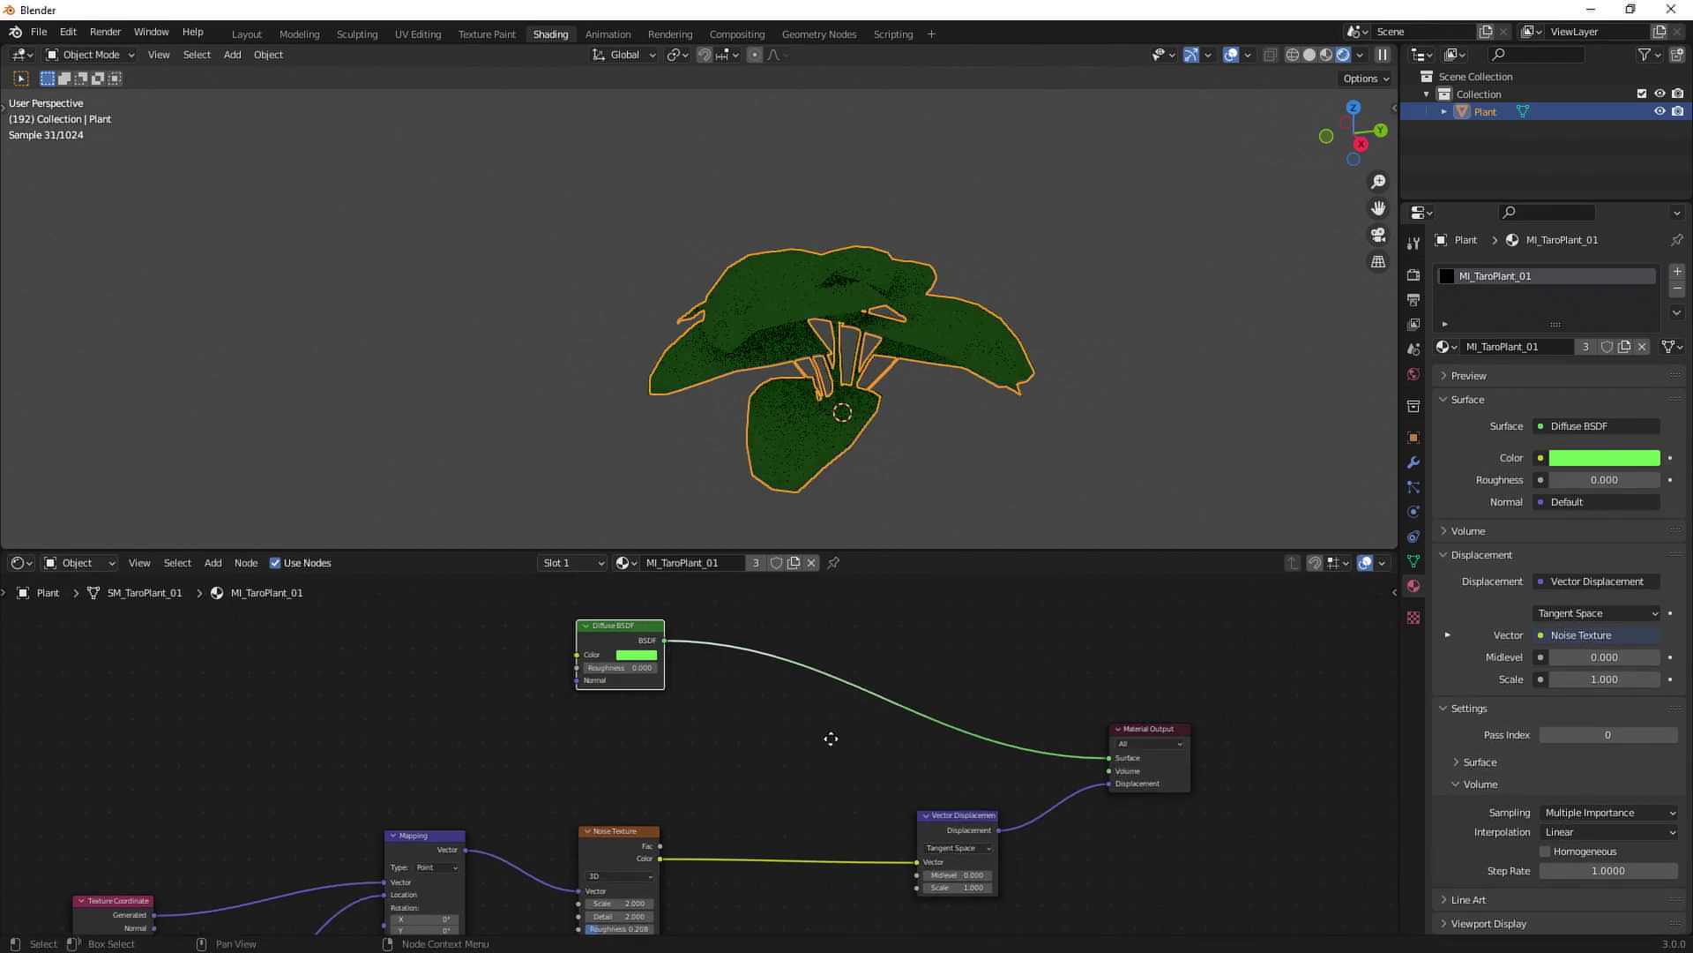
drag(613, 675, 1062, 675)
click(1006, 684)
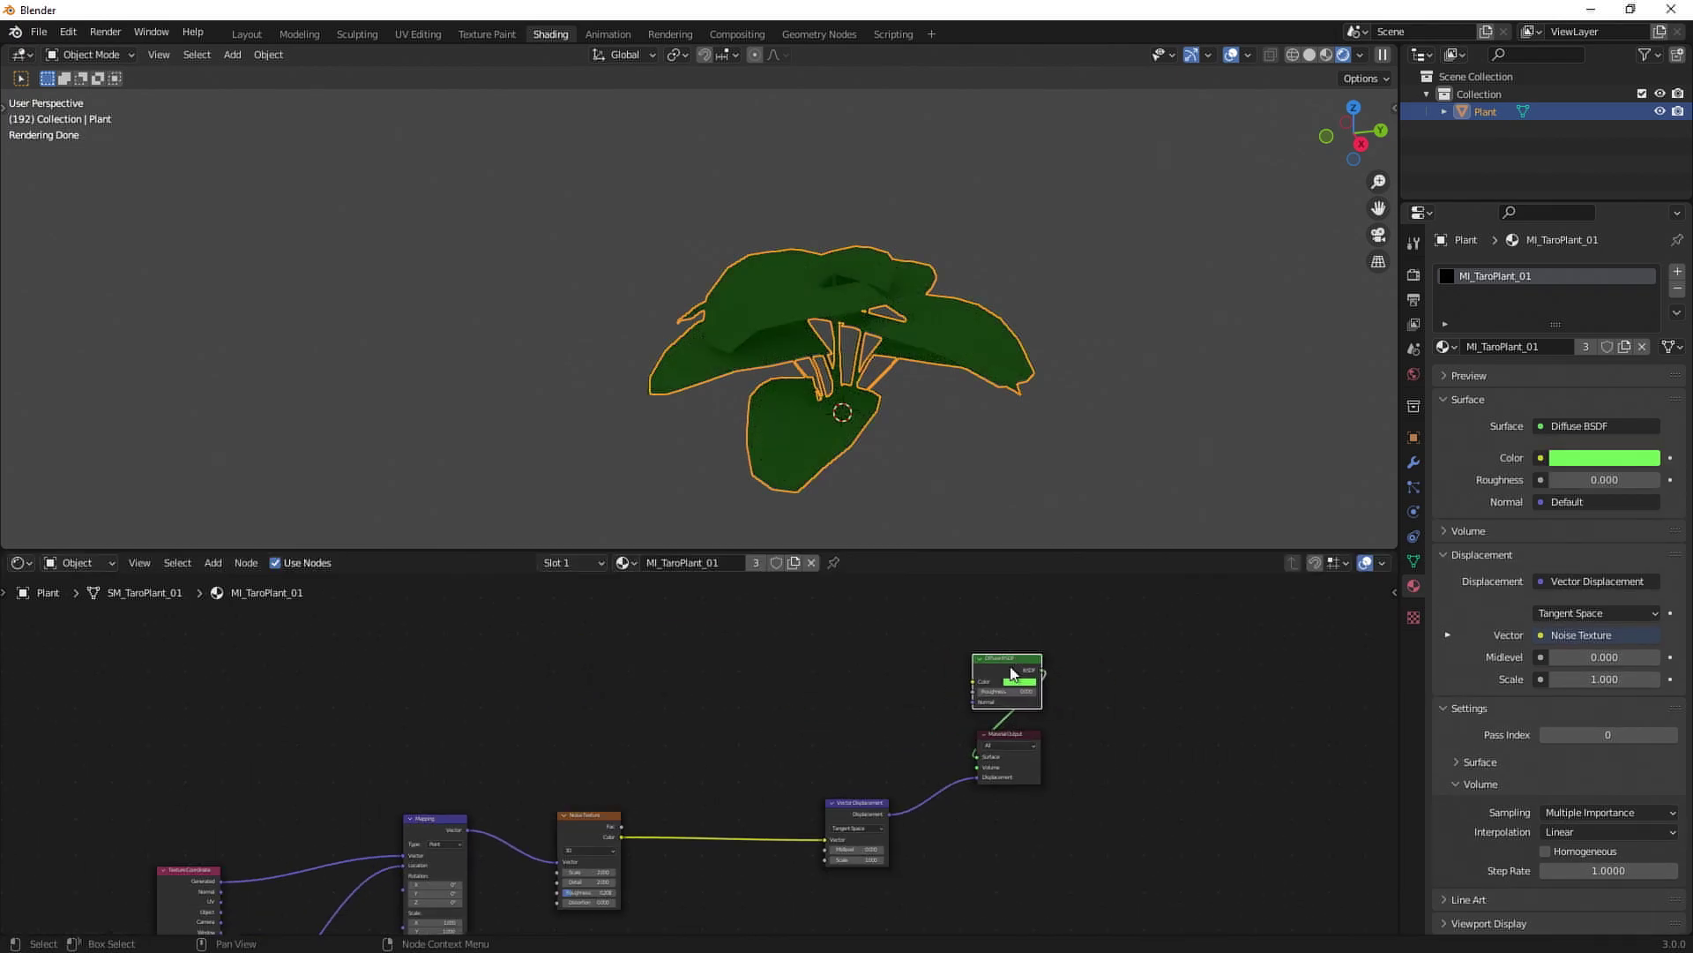
Add a Vertex Color node above the Texture Coordinate and assign it the Col layer.
middle_drag(538, 697, 939, 632)
scroll(988, 661, up, 2)
middle_drag(1029, 684, 881, 697)
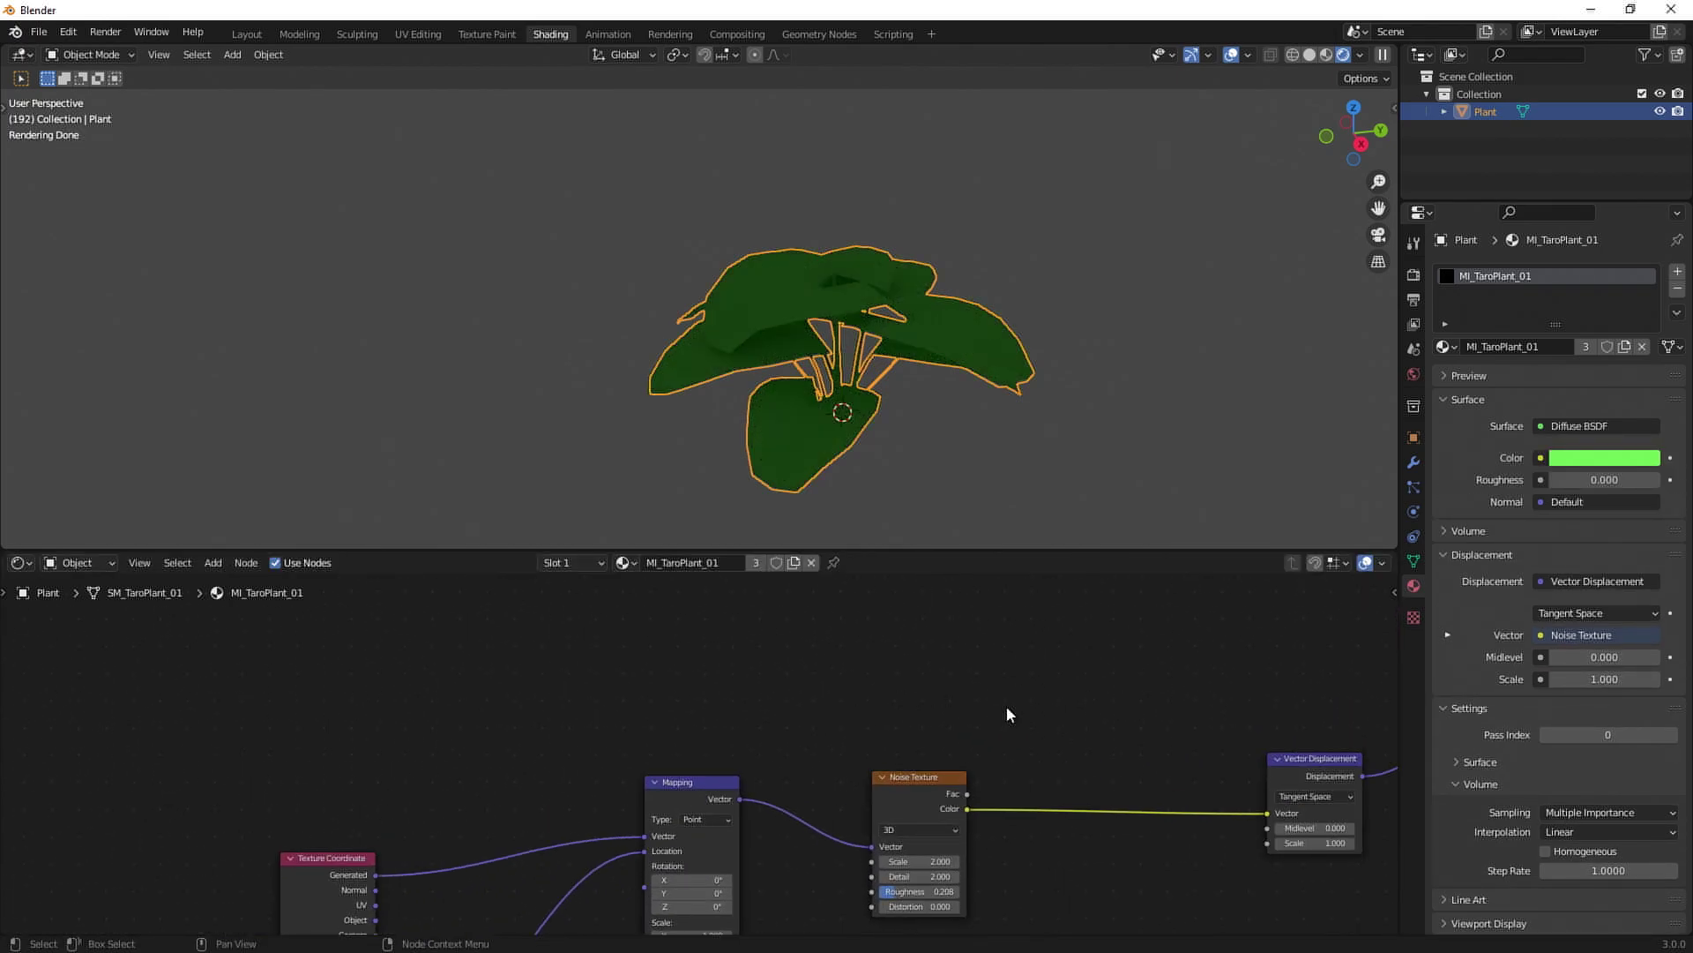
middle_drag(998, 707, 1177, 692)
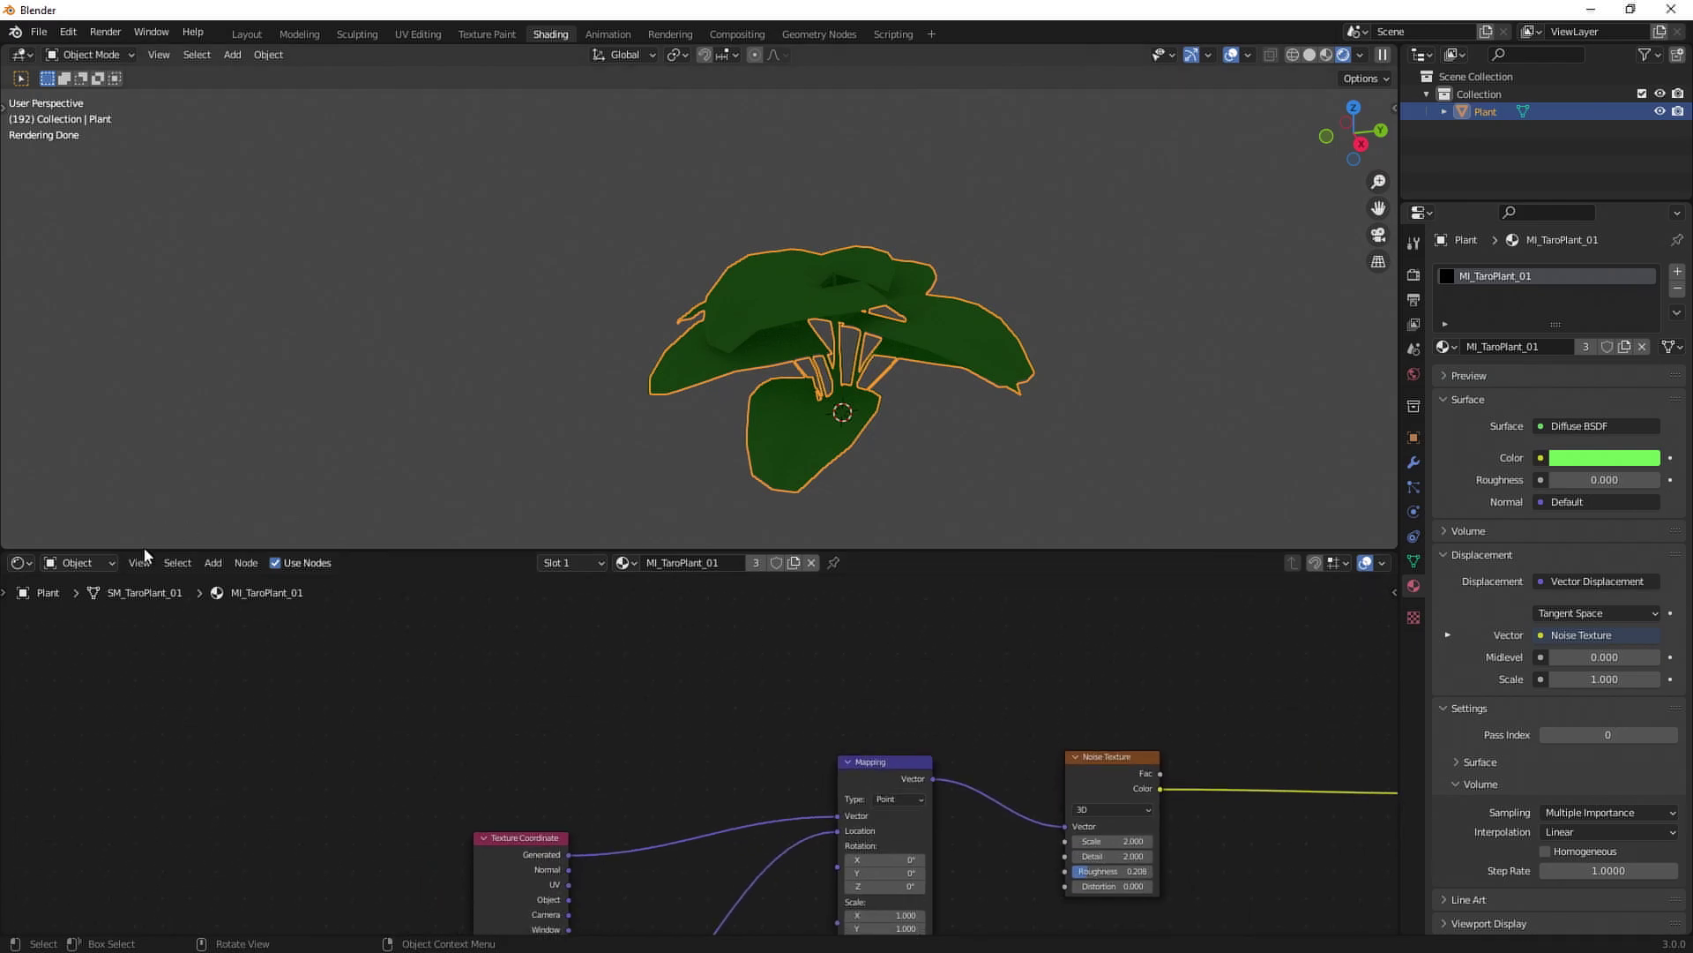
click(213, 563)
click(227, 585)
text(ve)
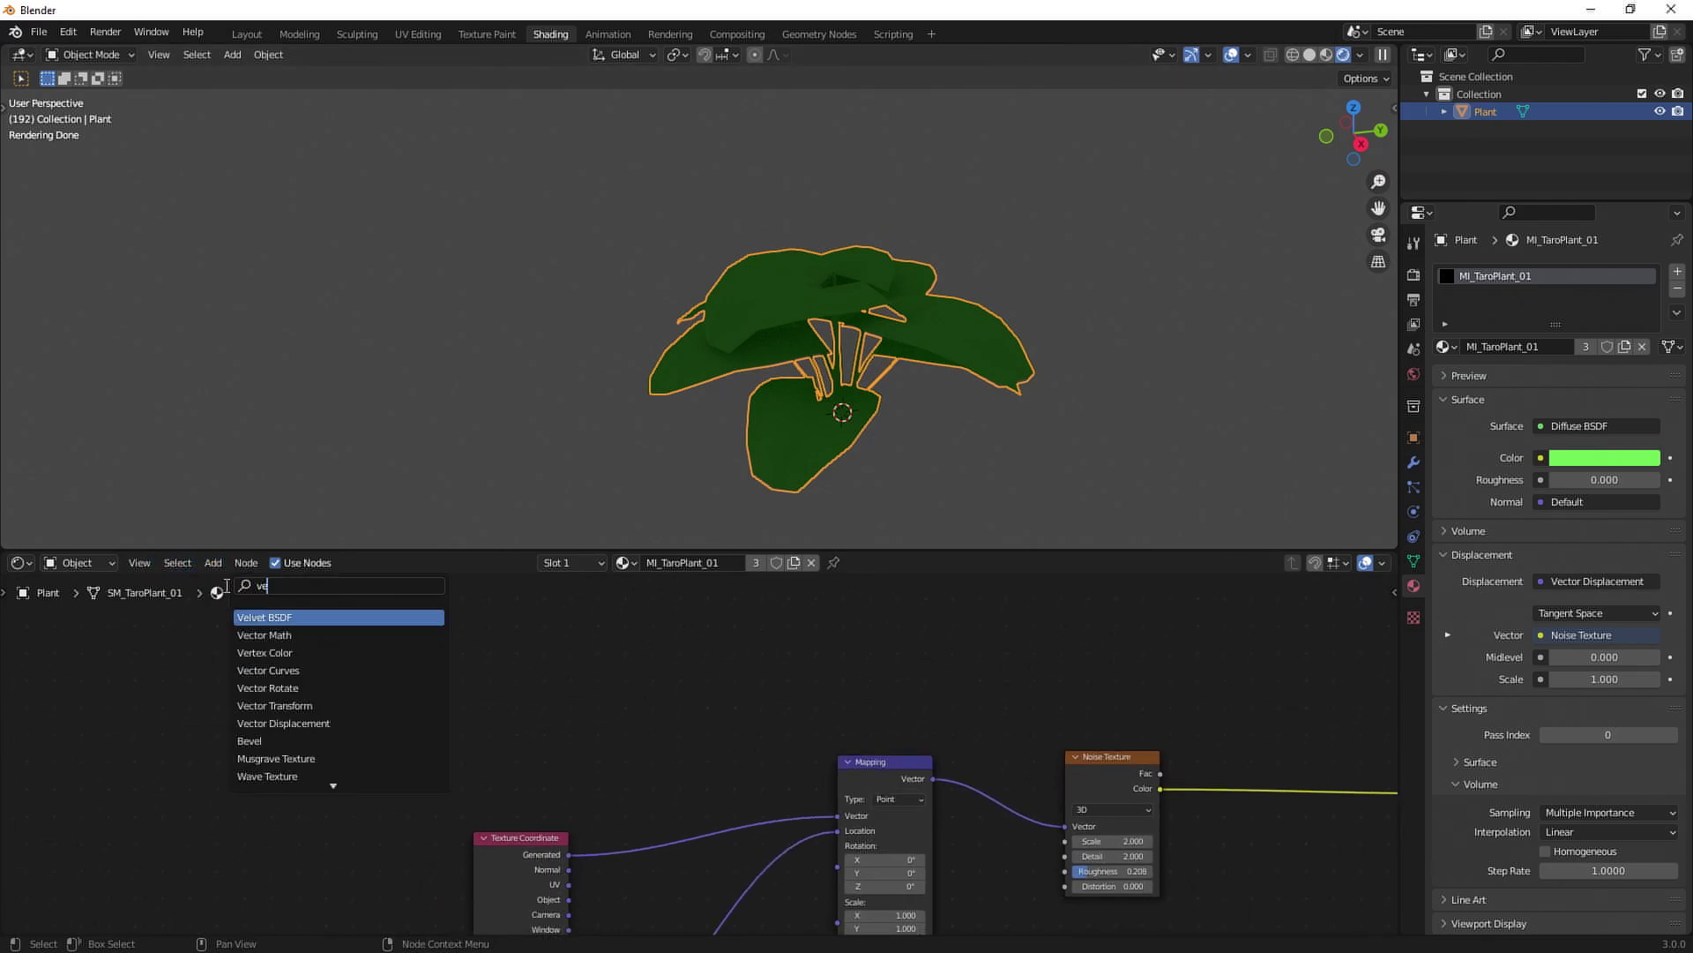
text(rtex)
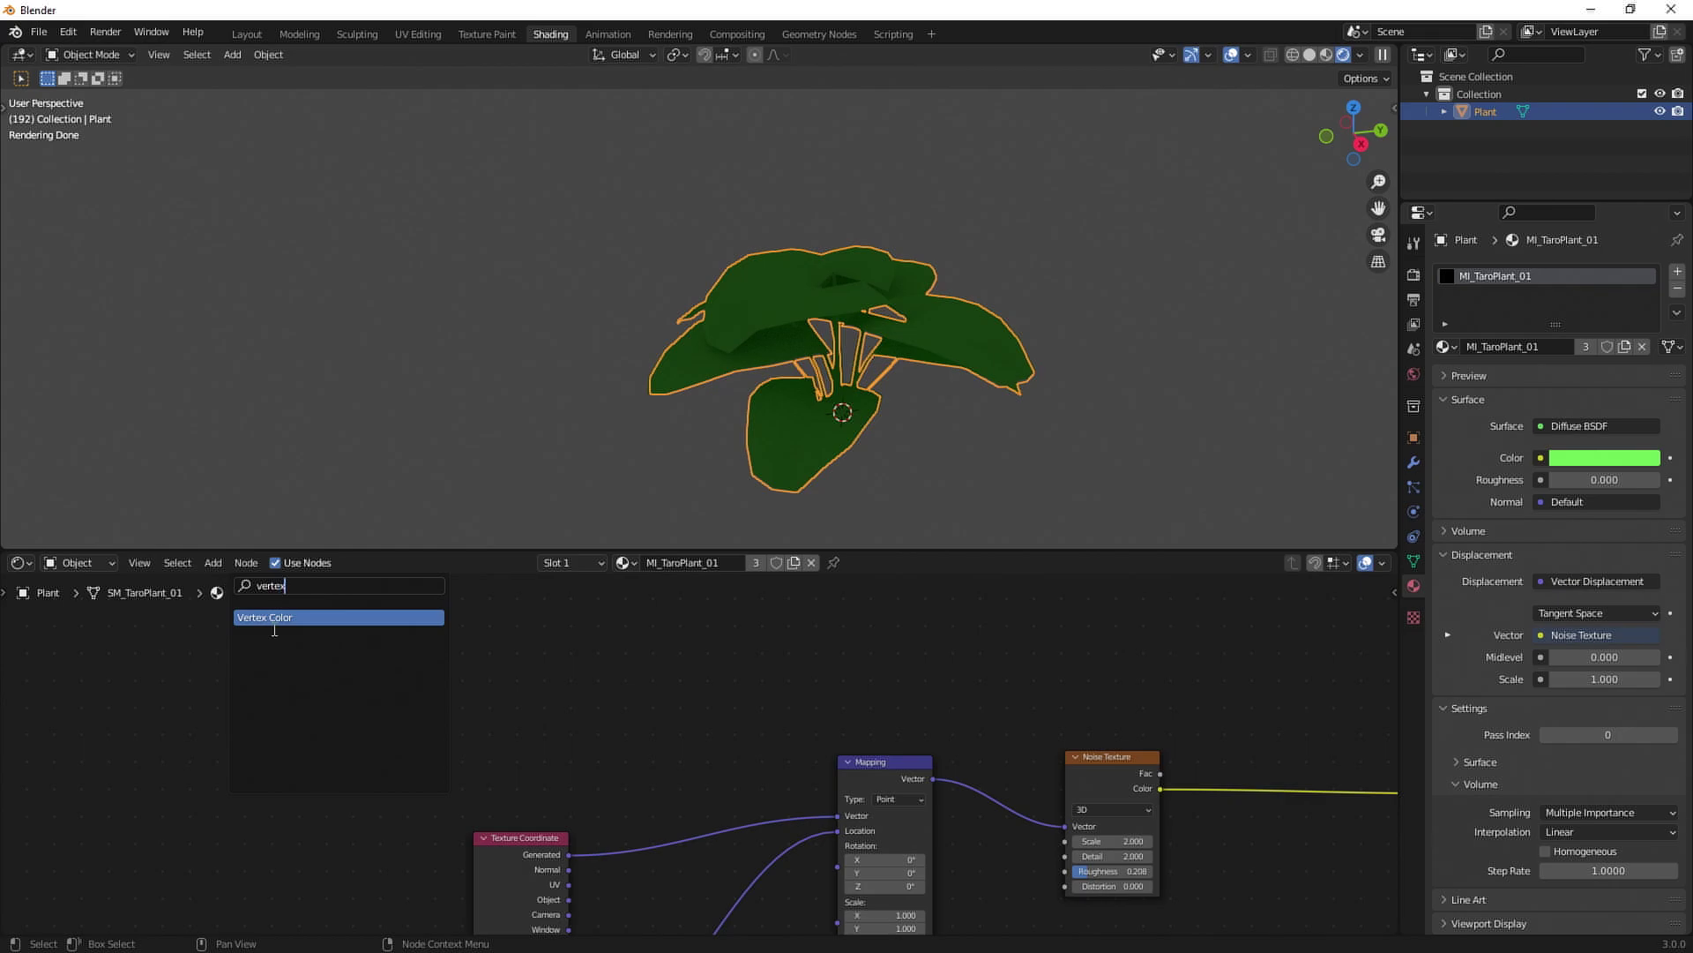
click(273, 617)
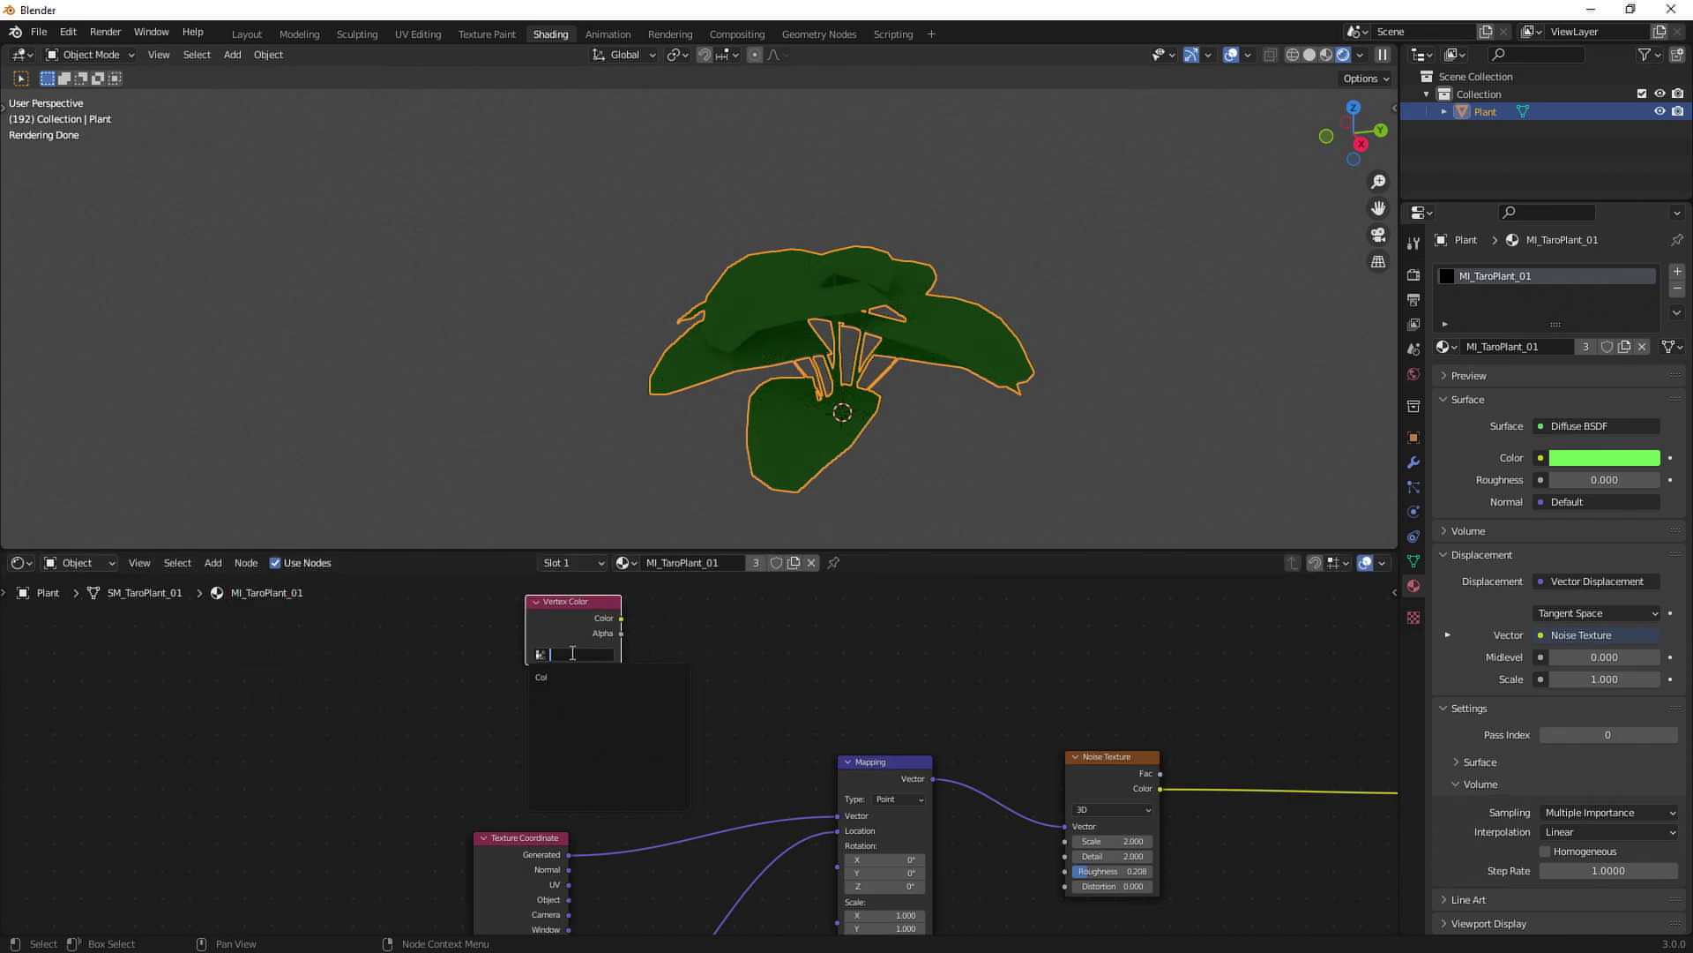
click(559, 681)
Preview the Vertex Color's Alpha output as the Surface and inspect the plant from another angle.
key(Home)
drag(320, 655, 1042, 680)
middle_drag(920, 407, 741, 136)
scroll(786, 257, down, 2)
middle_drag(786, 257, 684, 299)
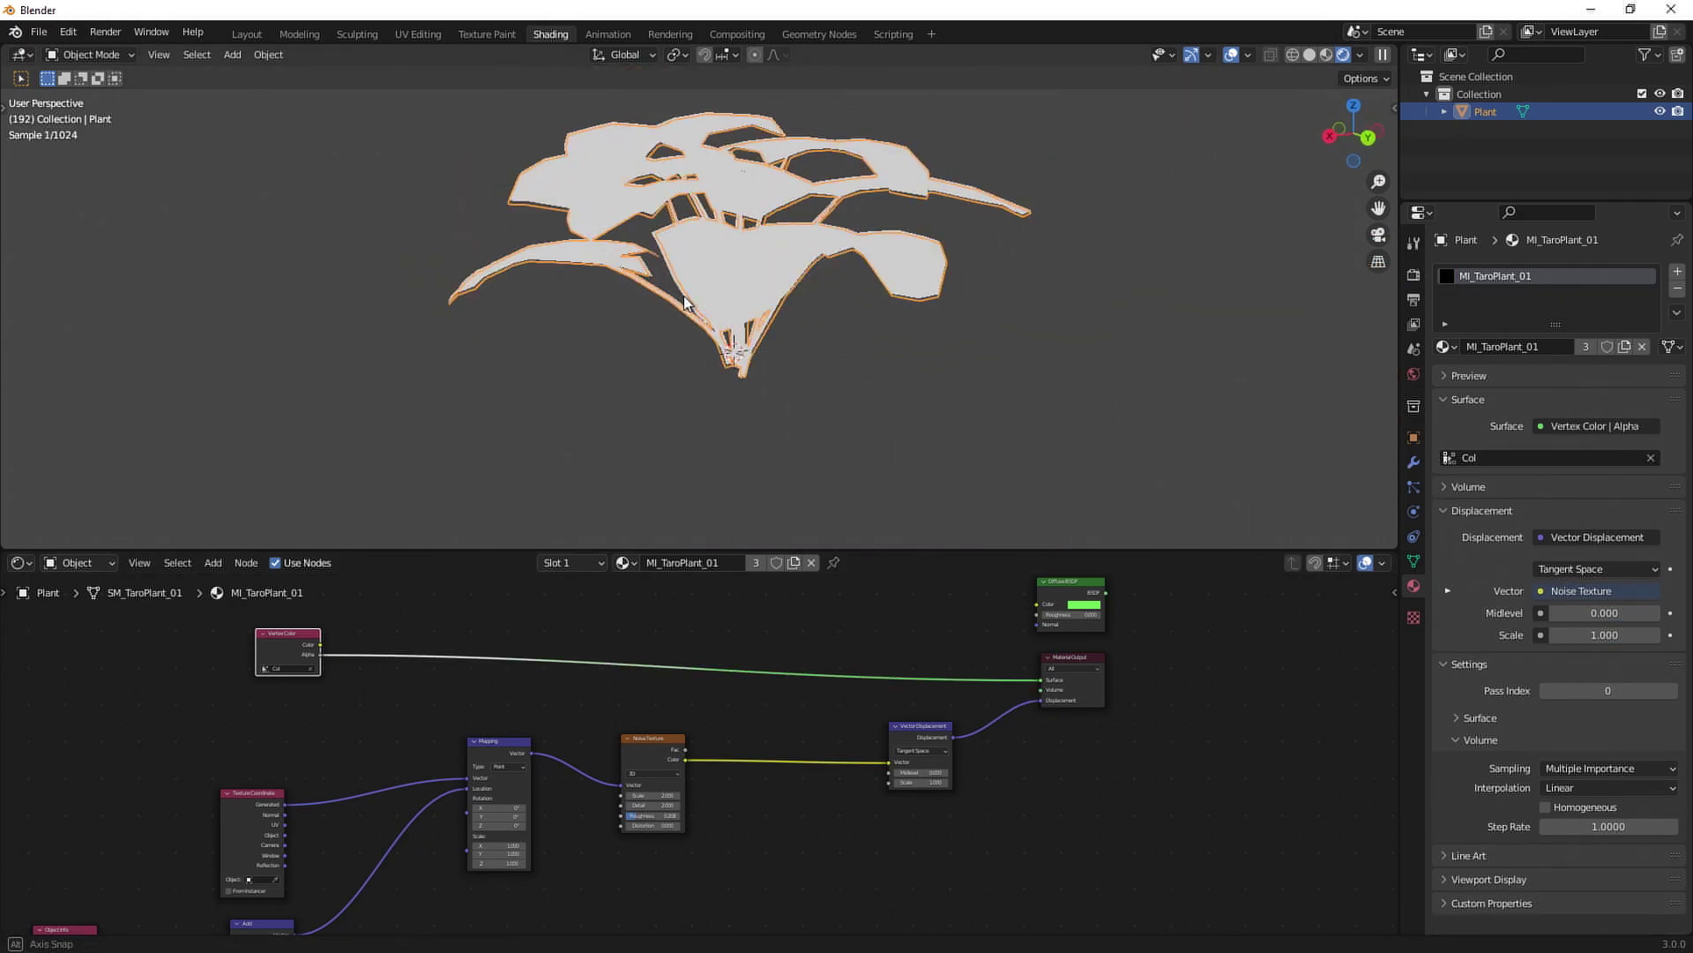
scroll(332, 648, up, 1)
Preview the Vertex Color's Color output as the Surface, and disconnect it from the Material Output.
drag(255, 626, 1102, 667)
scroll(637, 257, up, 2)
middle_drag(725, 390, 842, 397)
scroll(749, 385, down, 3)
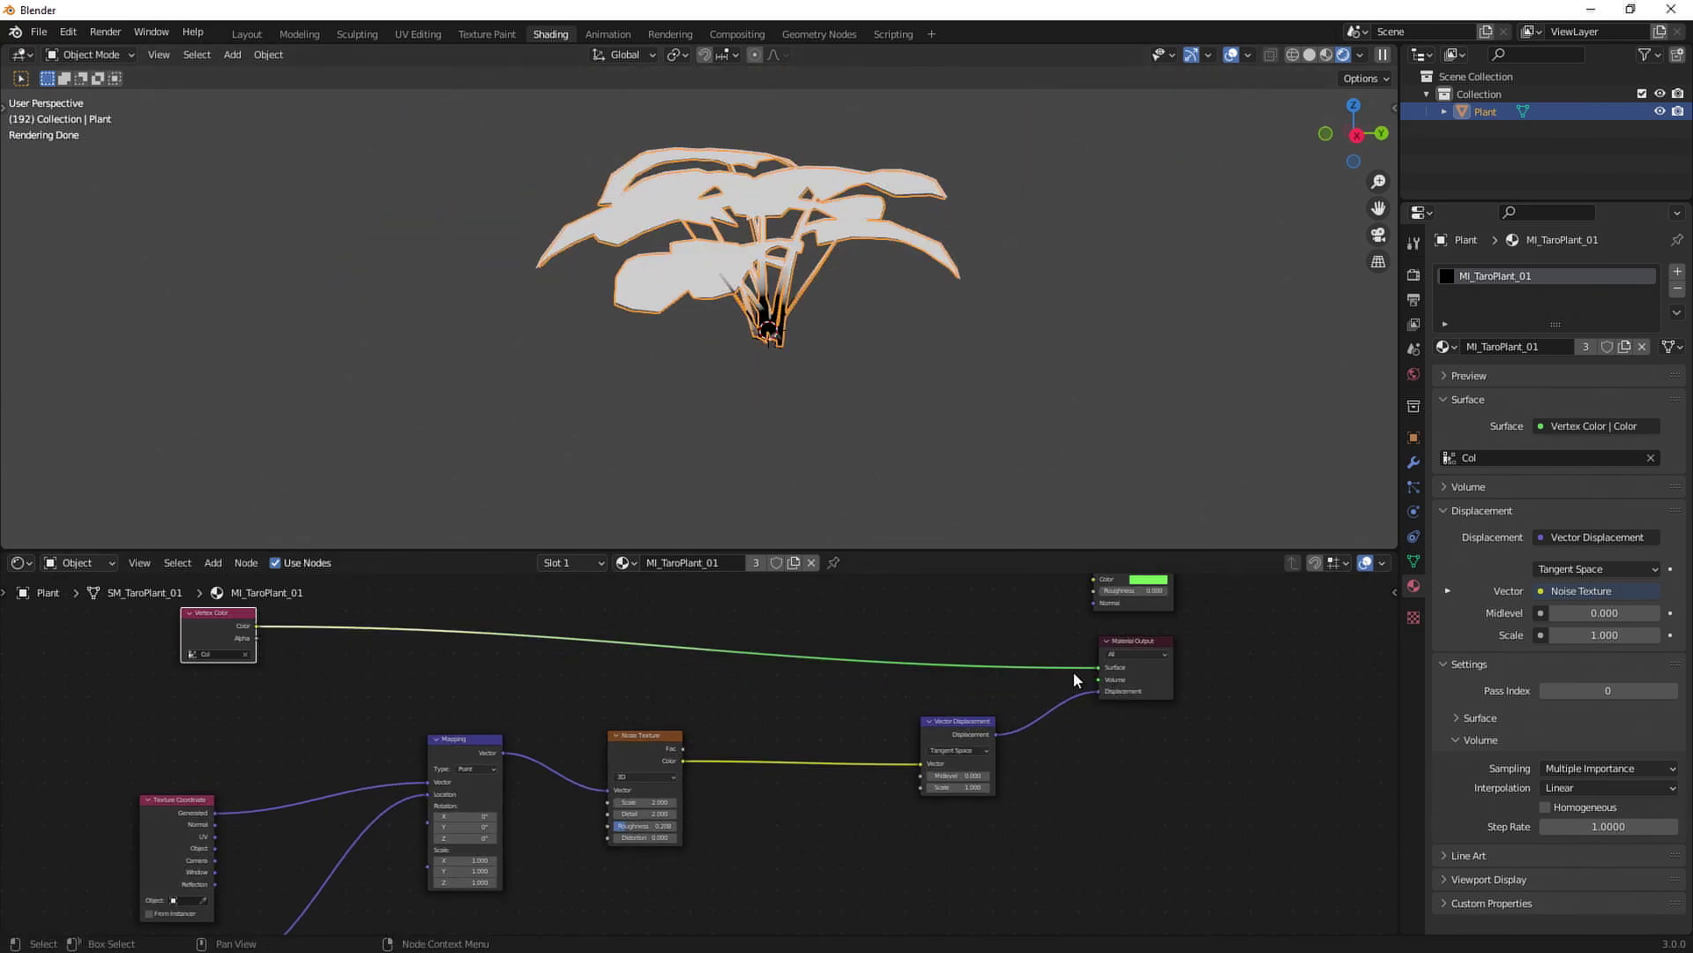
drag(1097, 666, 684, 638)
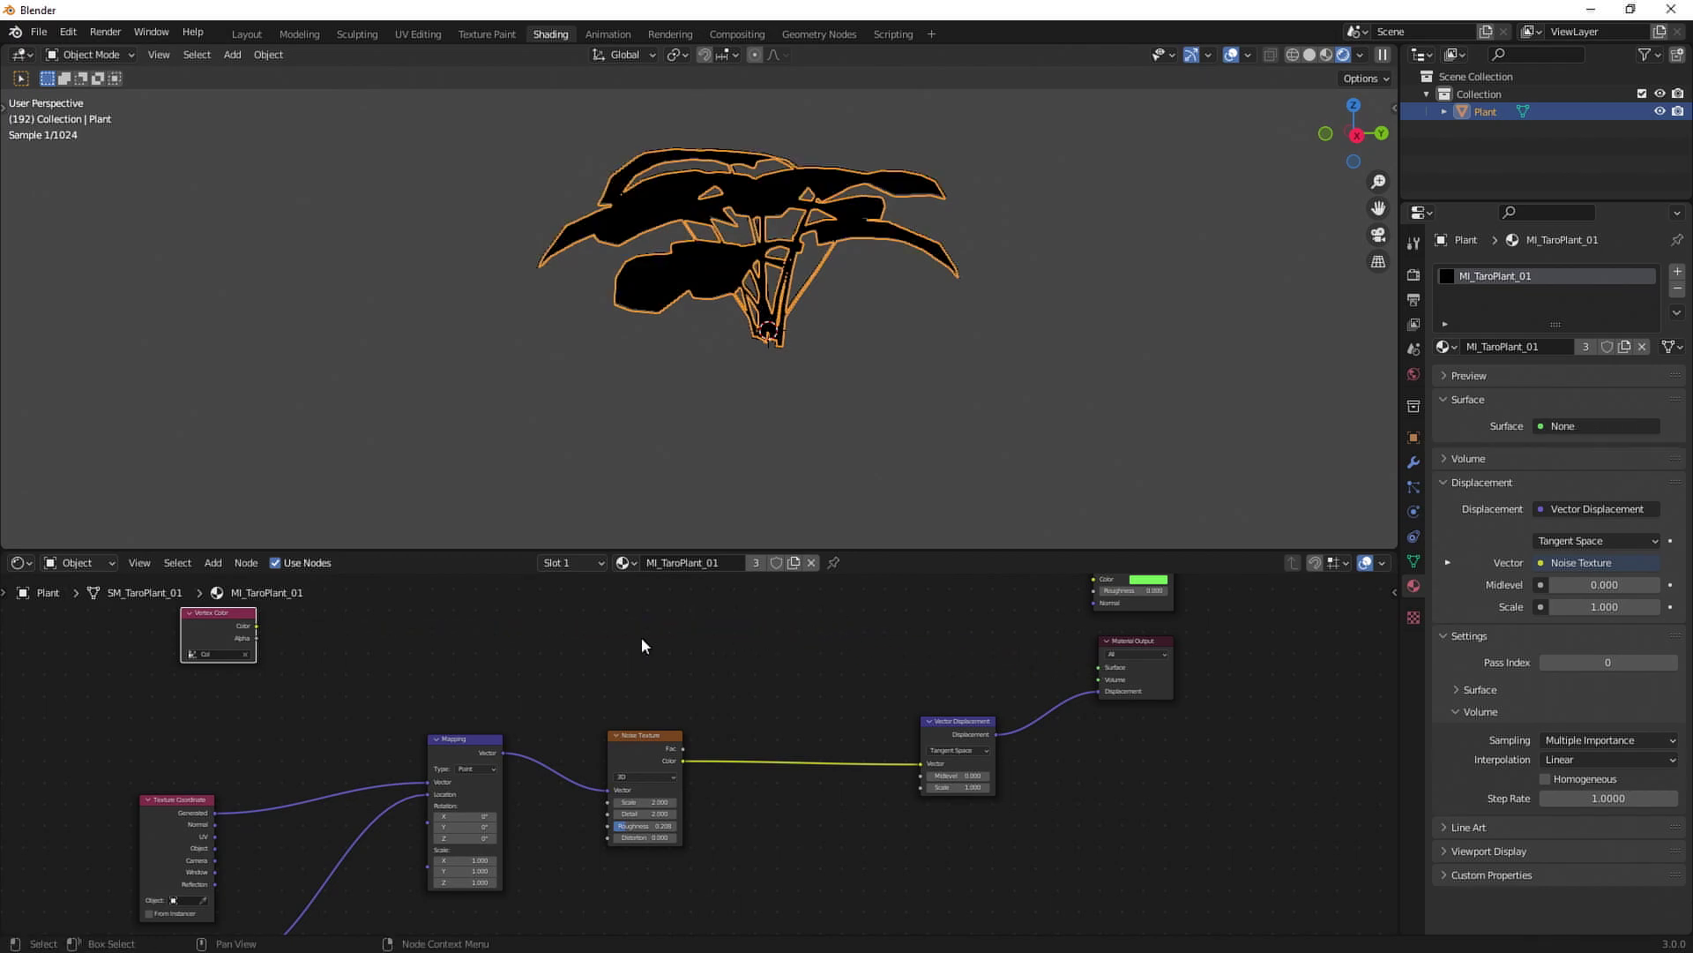
Add a Separate RGB node beside the Vertex Color node and feed it the Vertex Color's Color output.
click(213, 563)
click(225, 580)
text(sep)
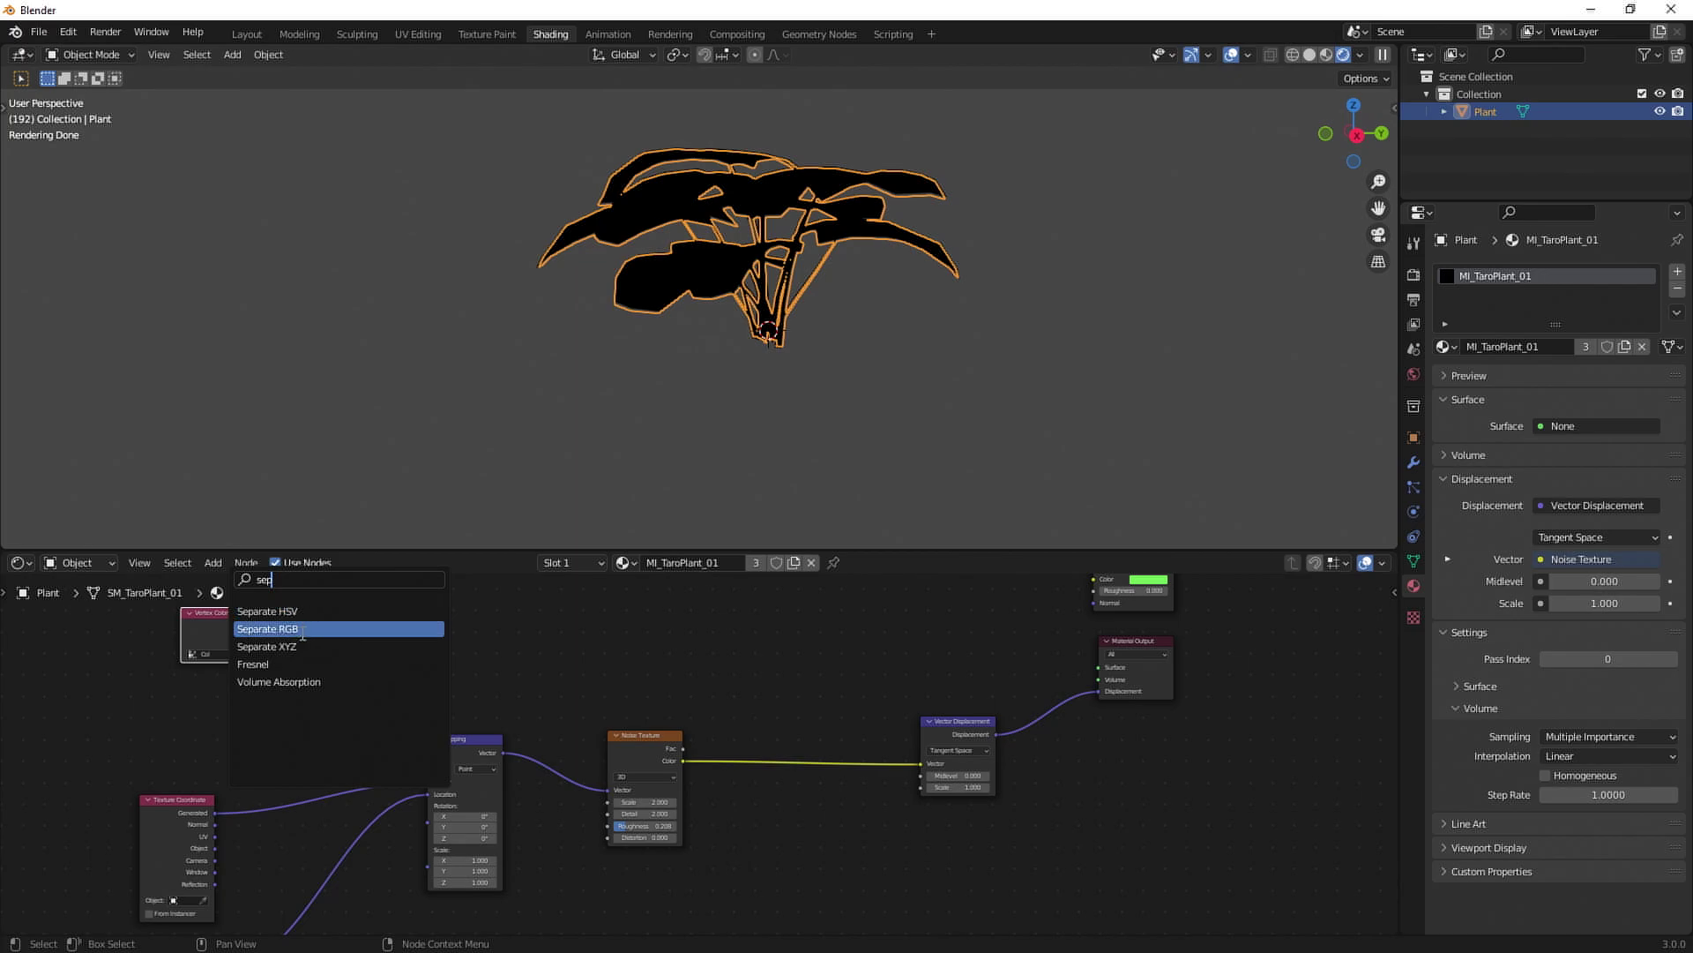
click(267, 628)
click(325, 618)
drag(255, 627, 324, 630)
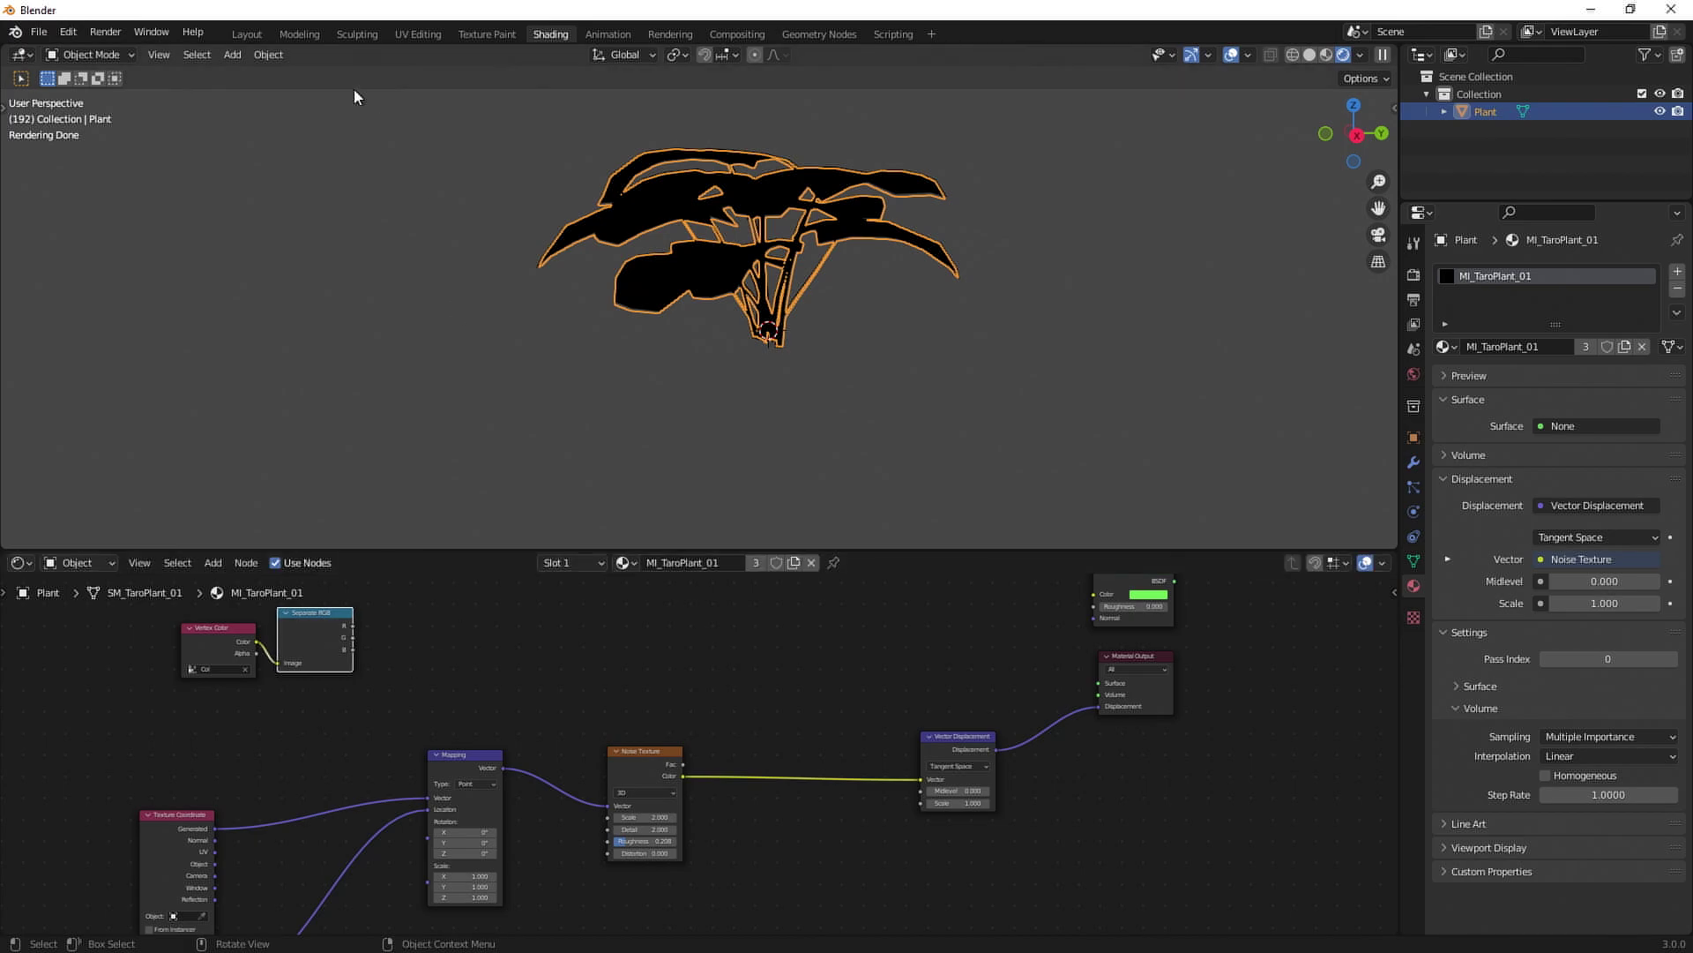
Add a Math node set to Multiply above the Noise Texture, and feed it Separate RGB's R output.
click(222, 565)
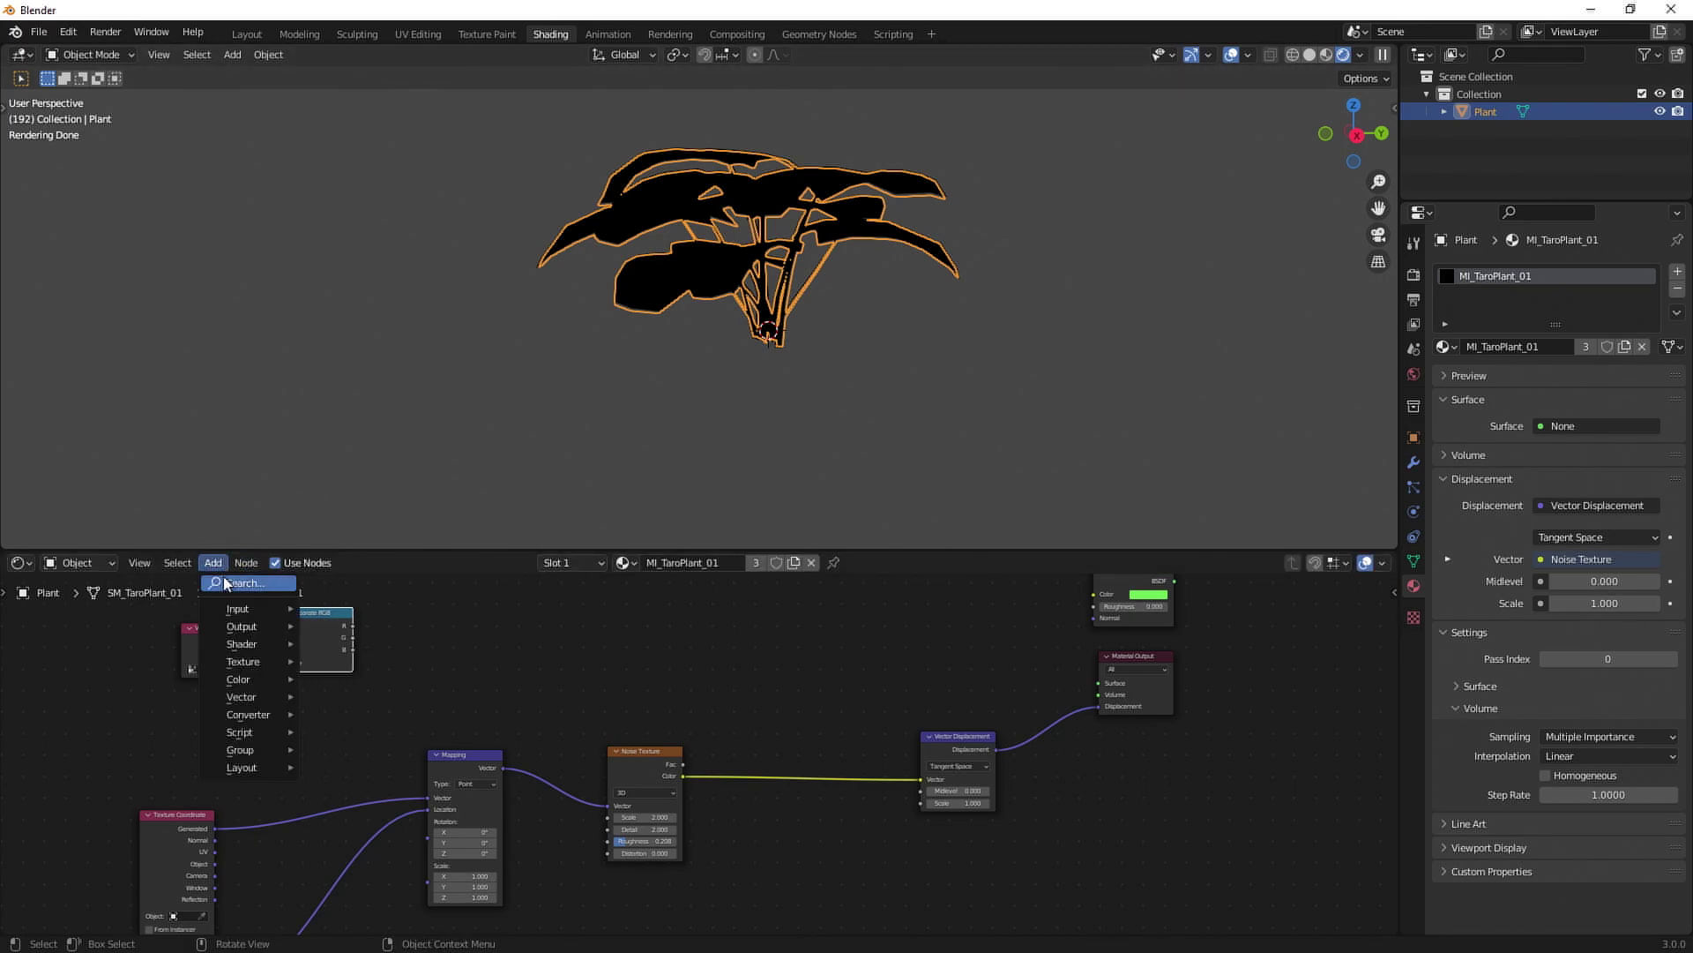
click(225, 583)
text(add)
key(Return)
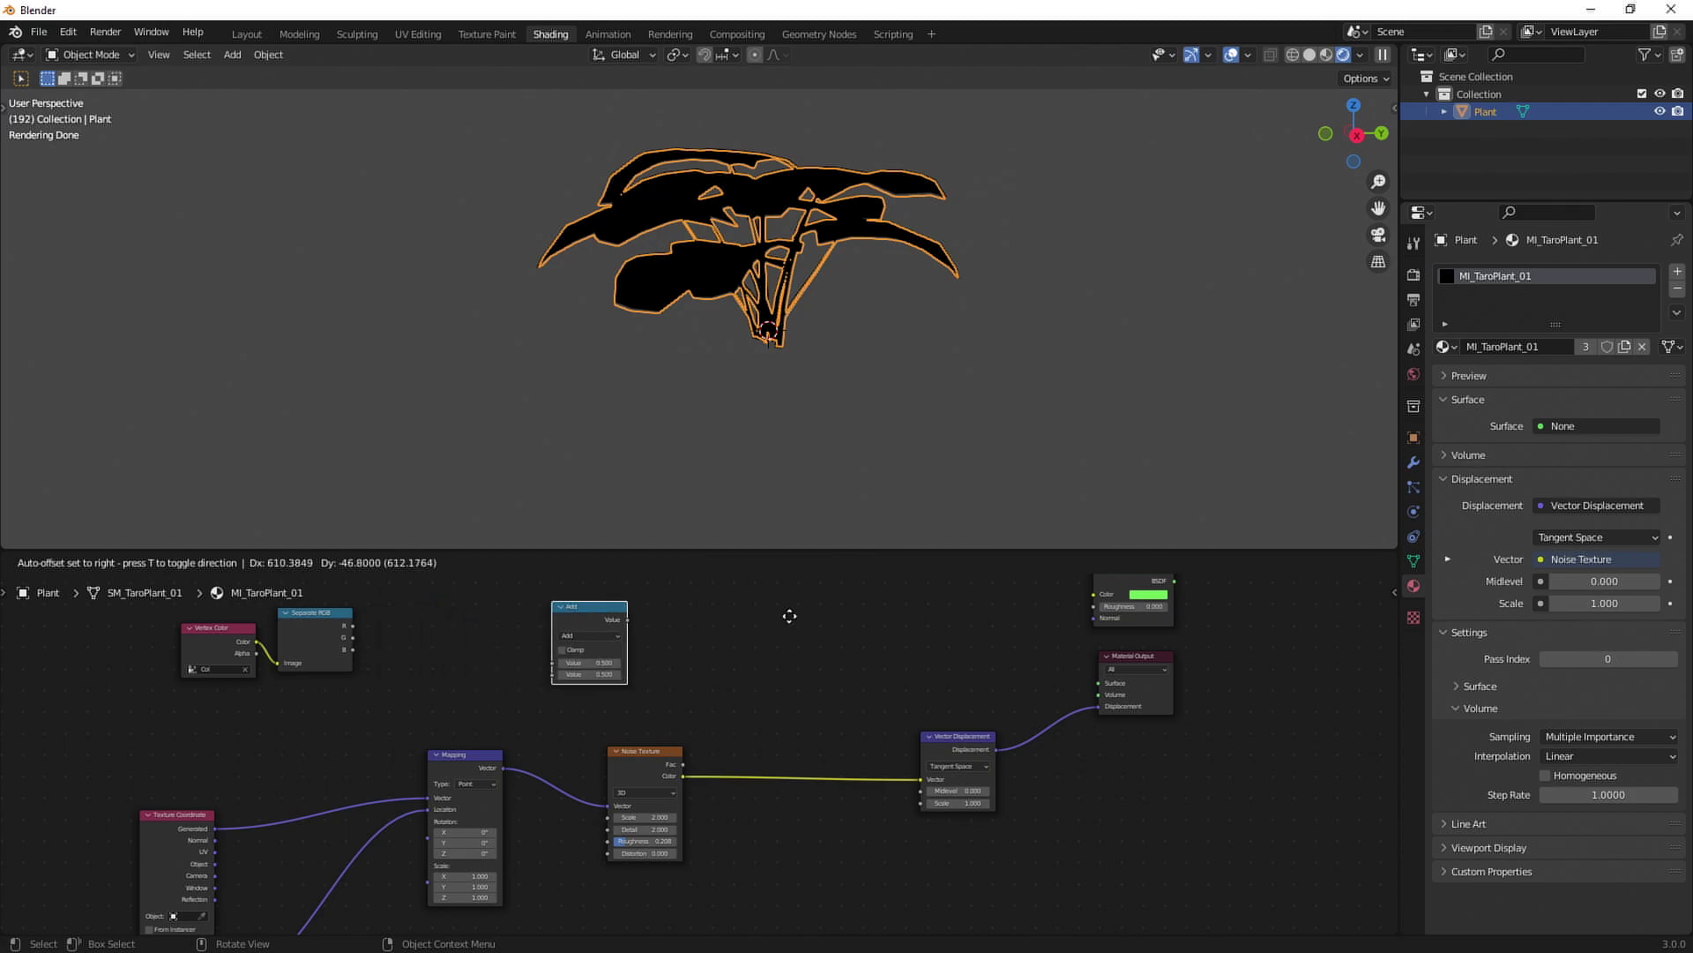
click(816, 616)
drag(358, 628, 600, 666)
click(628, 637)
click(633, 688)
Feed the Noise Texture's Fac into the Multiply's first Value and R into its second, spacing the node farther from Separate RGB.
drag(683, 764, 590, 675)
drag(637, 606, 765, 623)
drag(718, 679, 723, 692)
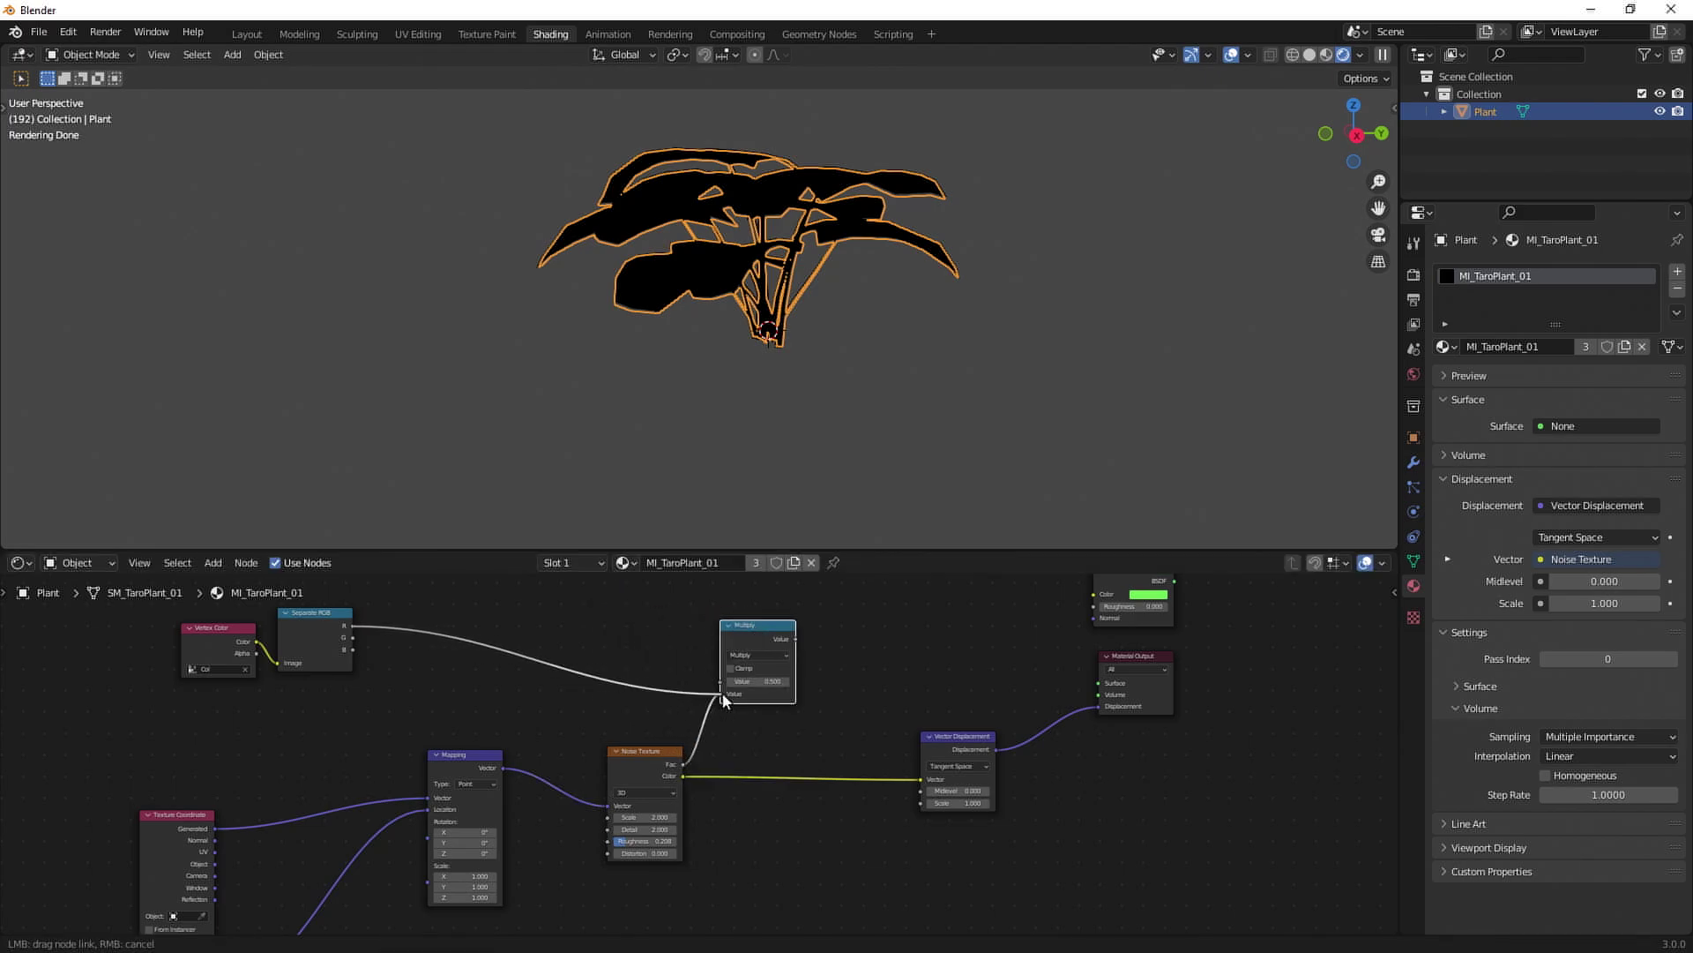
Connect the Multiply's Value to the Material Output's Surface, and play the animation to examine the masked noise around the plant's base.
drag(795, 638, 1098, 682)
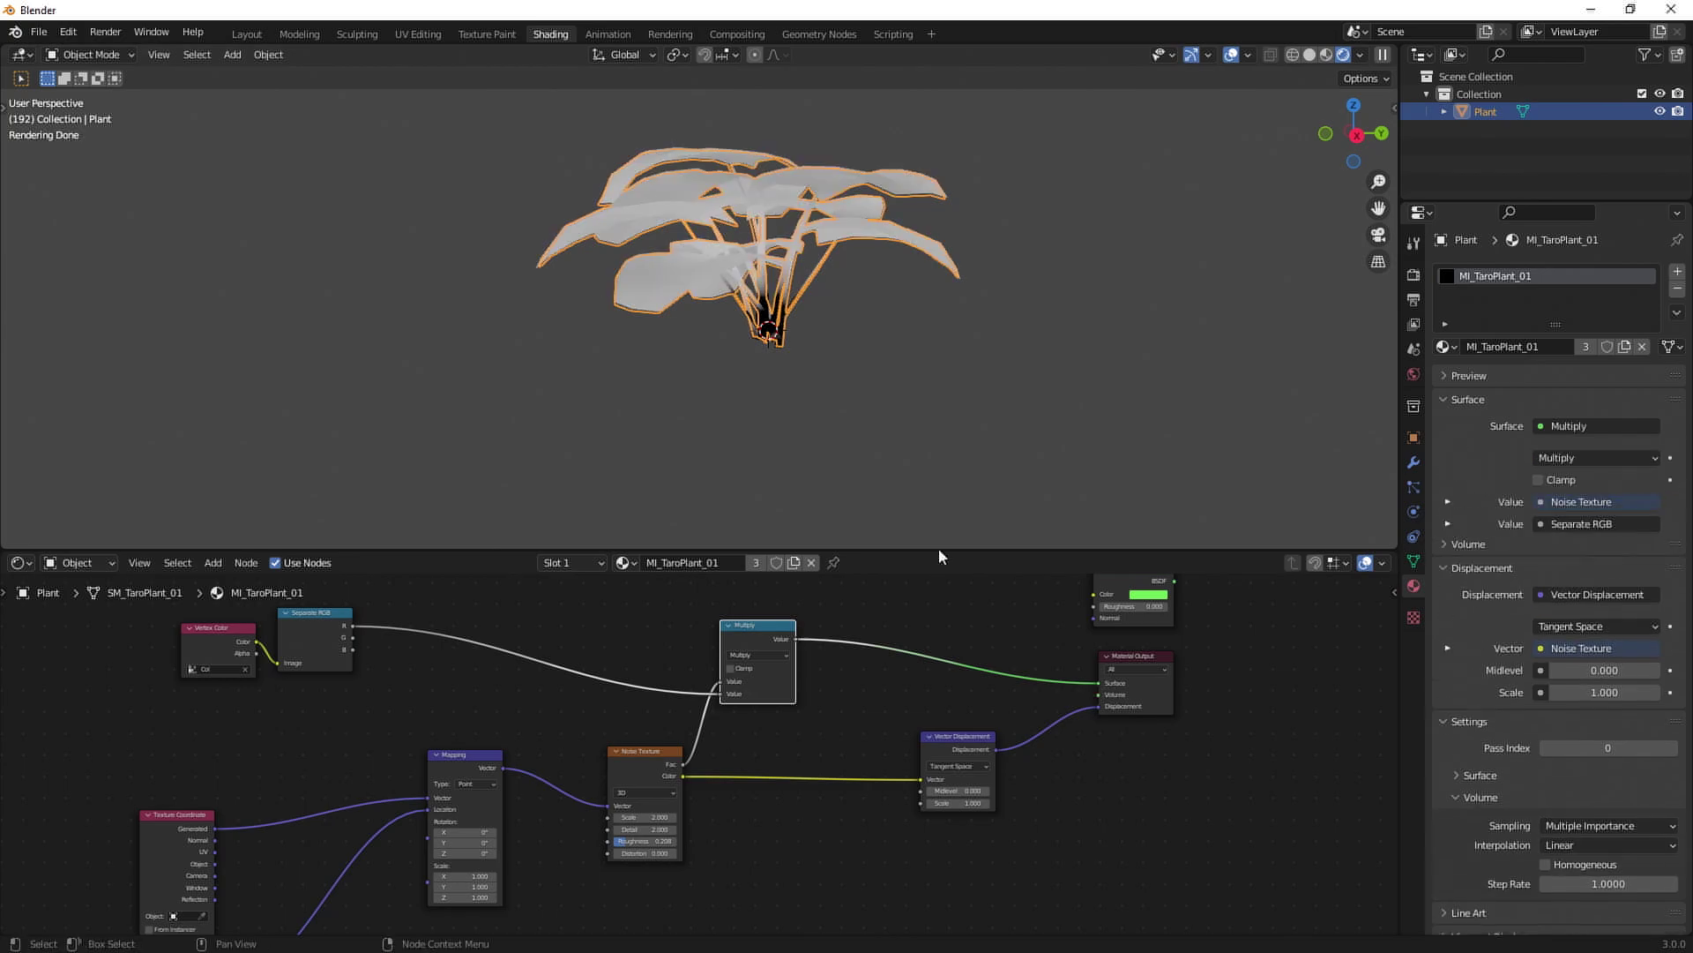
scroll(1018, 395, up, 5)
middle_drag(1018, 395, 1058, 462)
scroll(1056, 402, down, 1)
key(space)
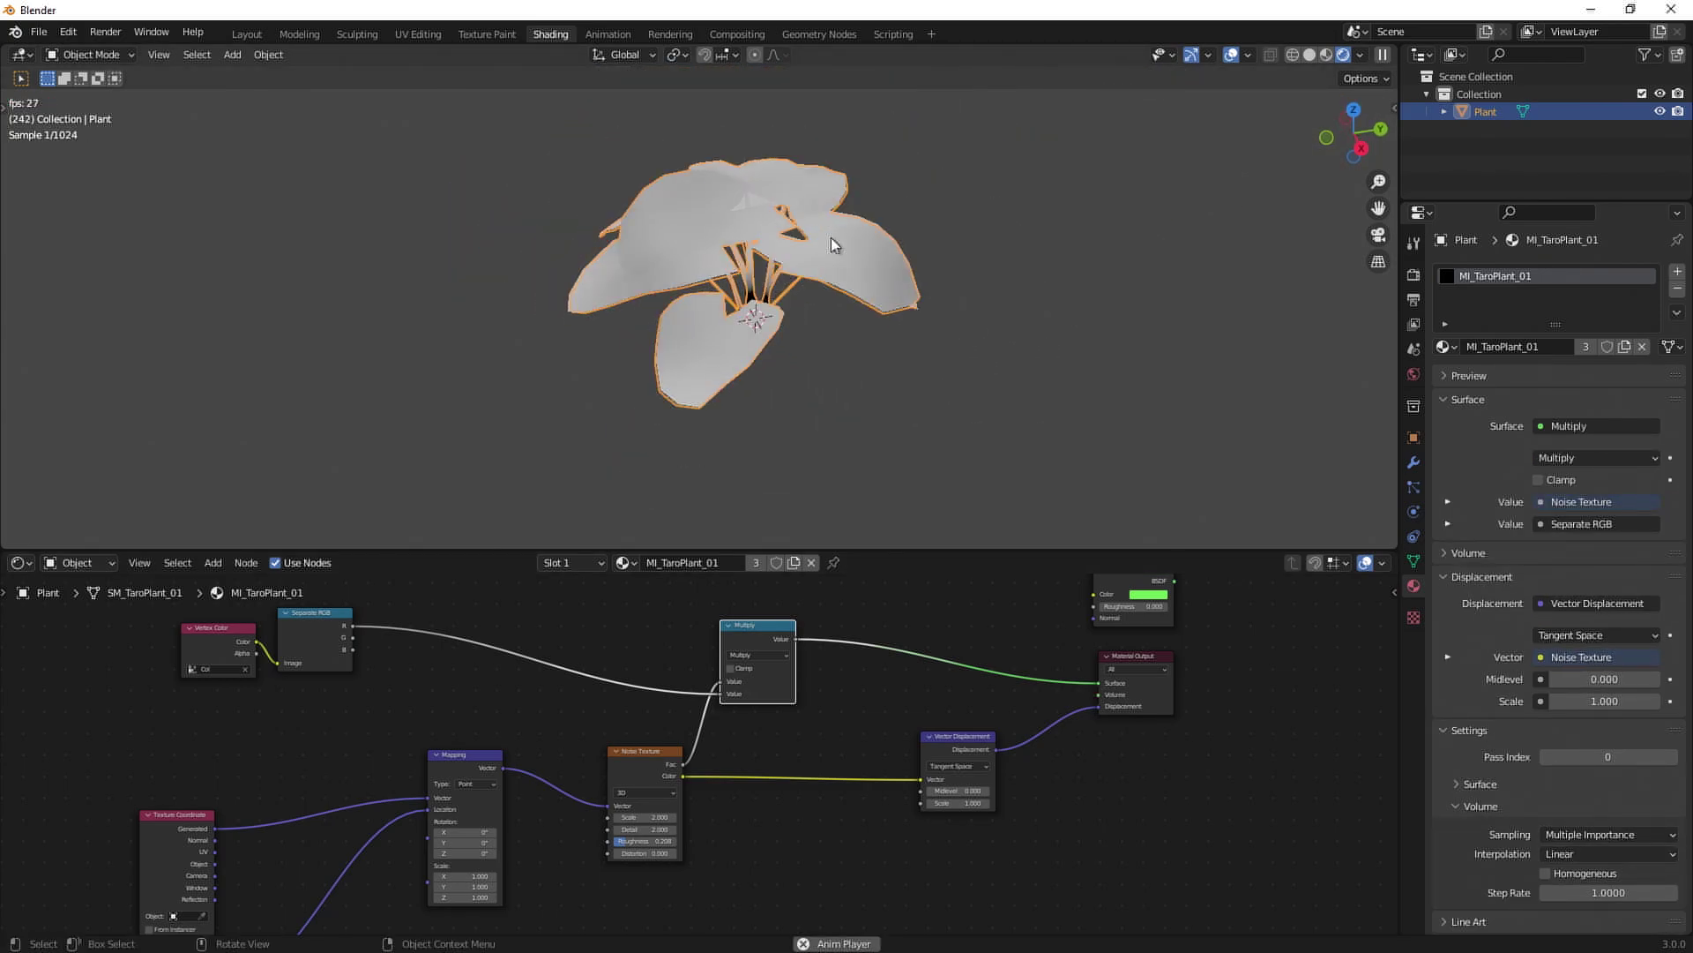
middle_drag(926, 427, 885, 356)
scroll(804, 426, up, 7)
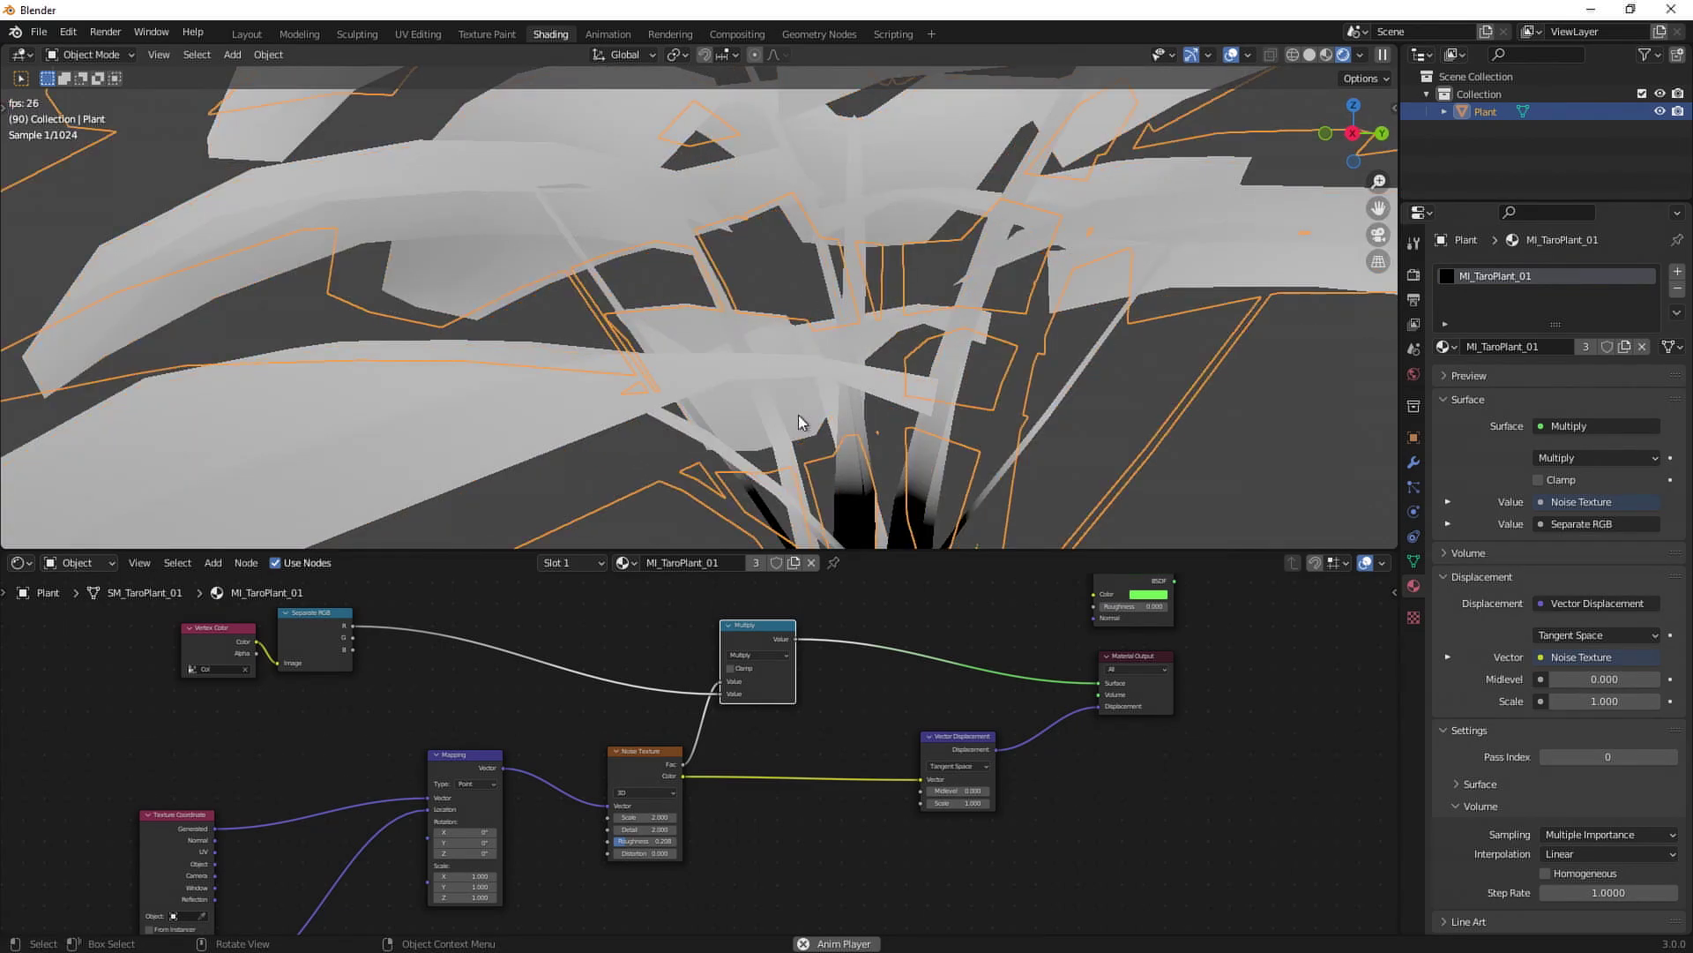
shift+middle_drag(802, 424, 491, 197)
scroll(618, 380, down, 1)
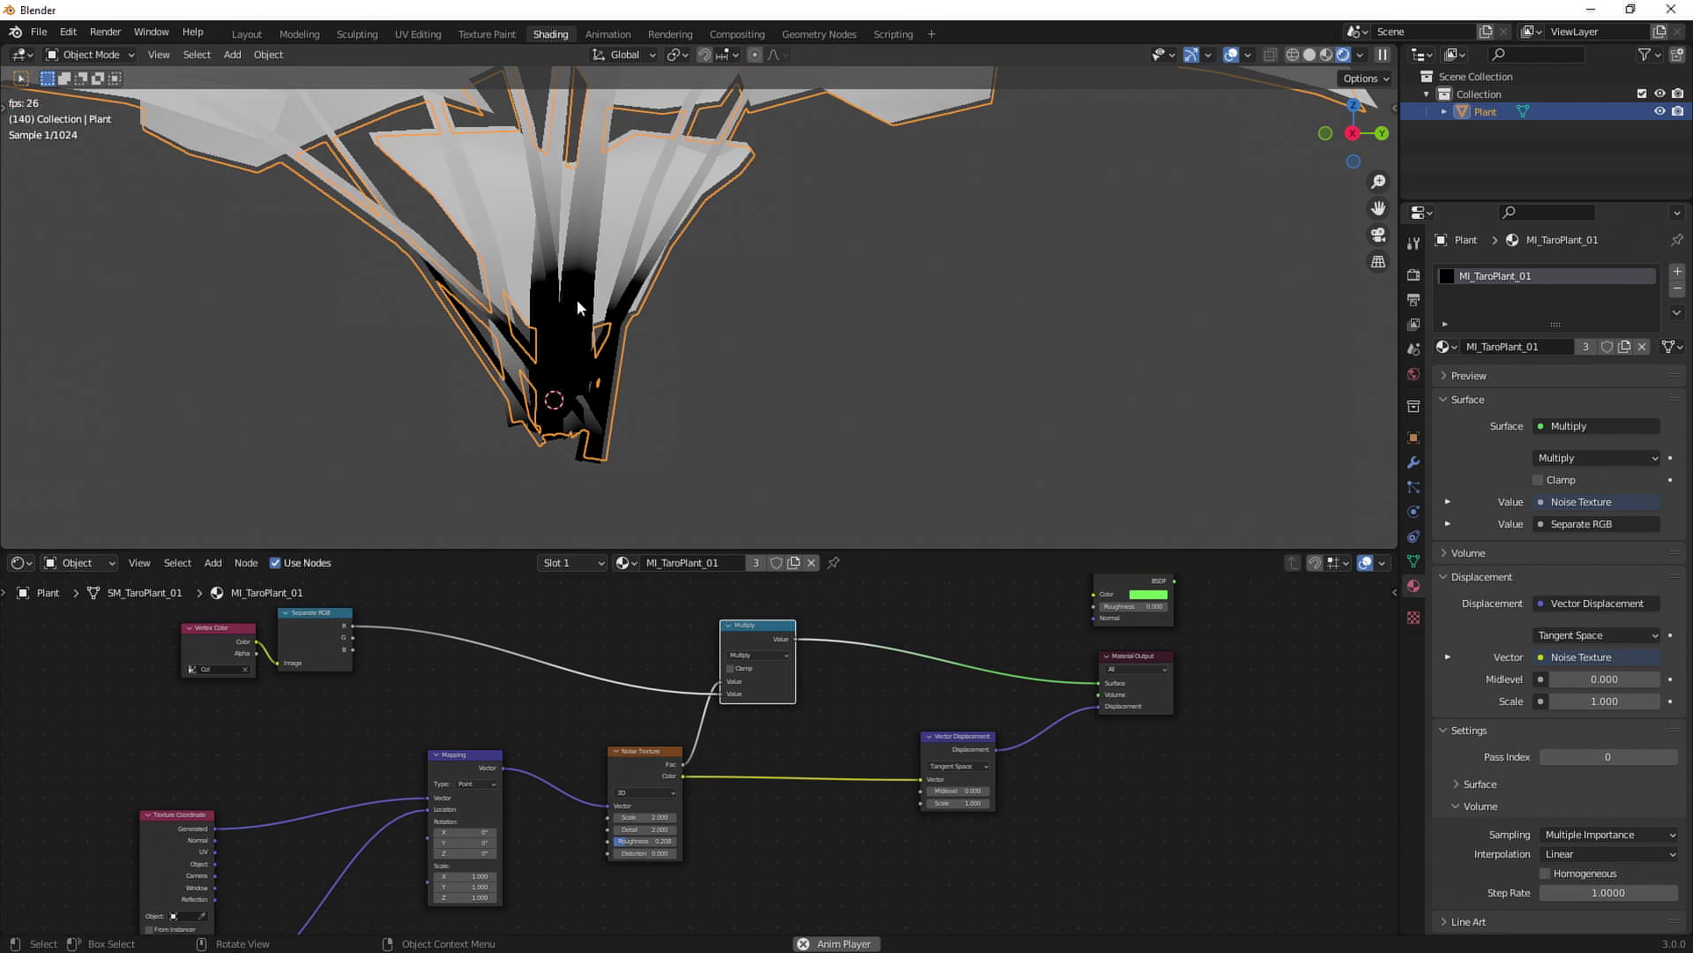
Stop the animation and add a Gradient Texture node above the Multiply node.
scroll(574, 278, down, 5)
key(space)
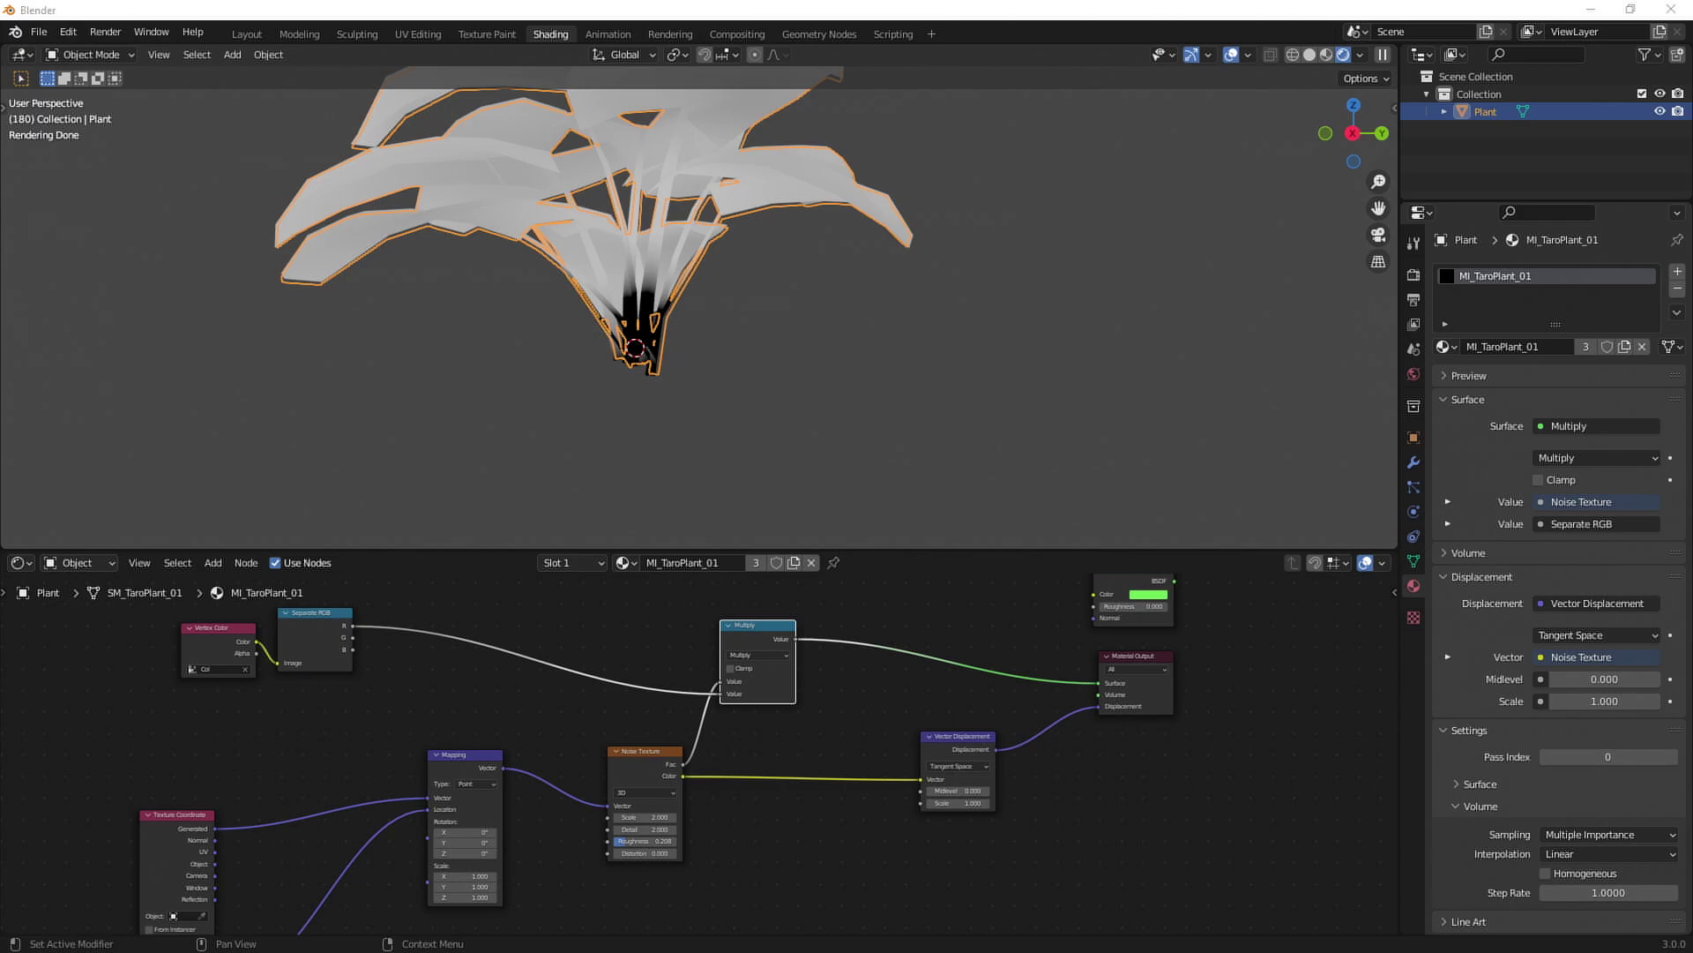
middle_drag(841, 659, 866, 734)
scroll(567, 240, down, 3)
middle_drag(574, 255, 606, 338)
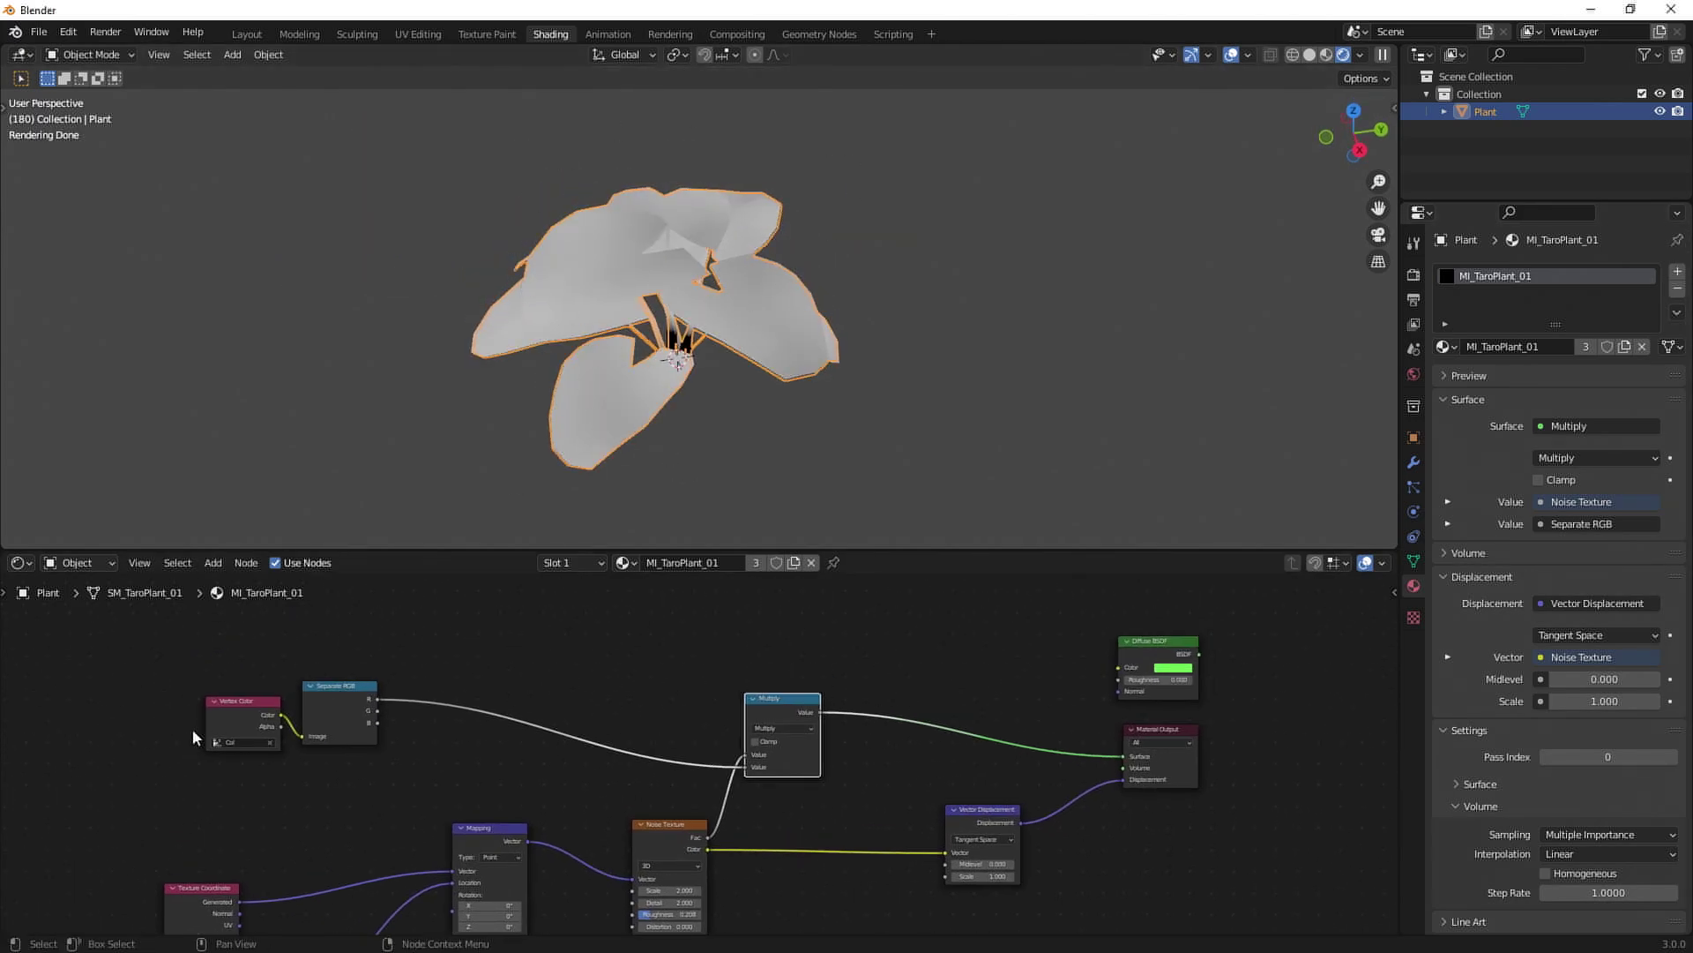
click(208, 565)
click(219, 575)
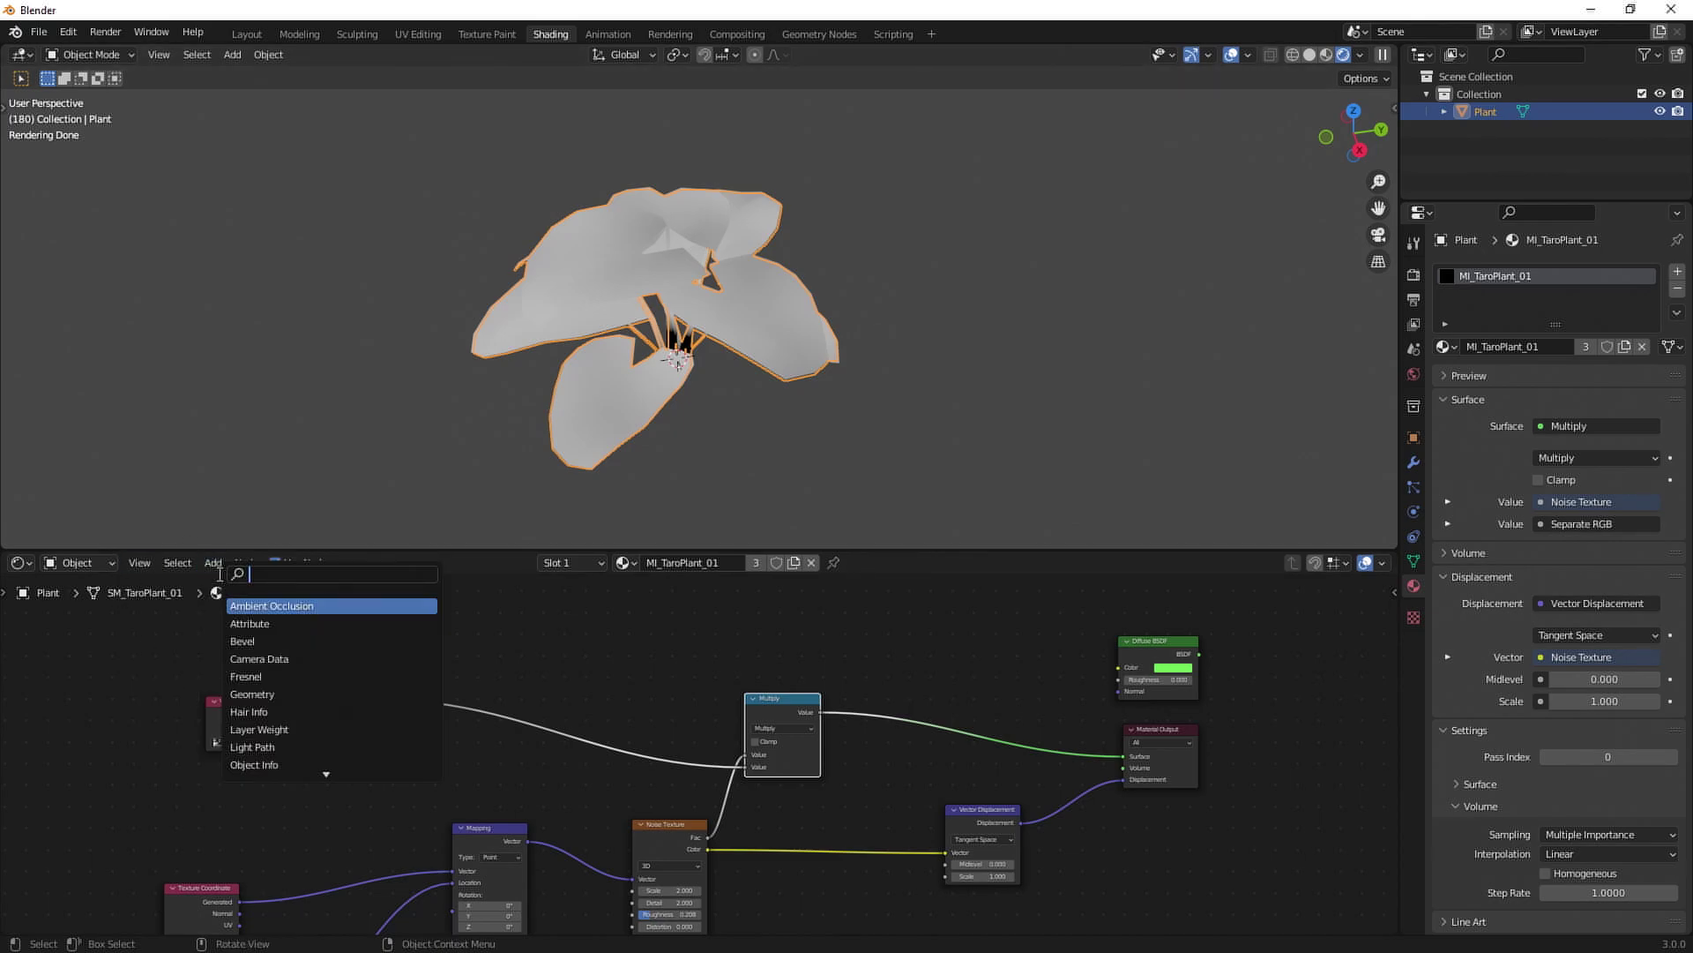
text(gradi)
key(Return)
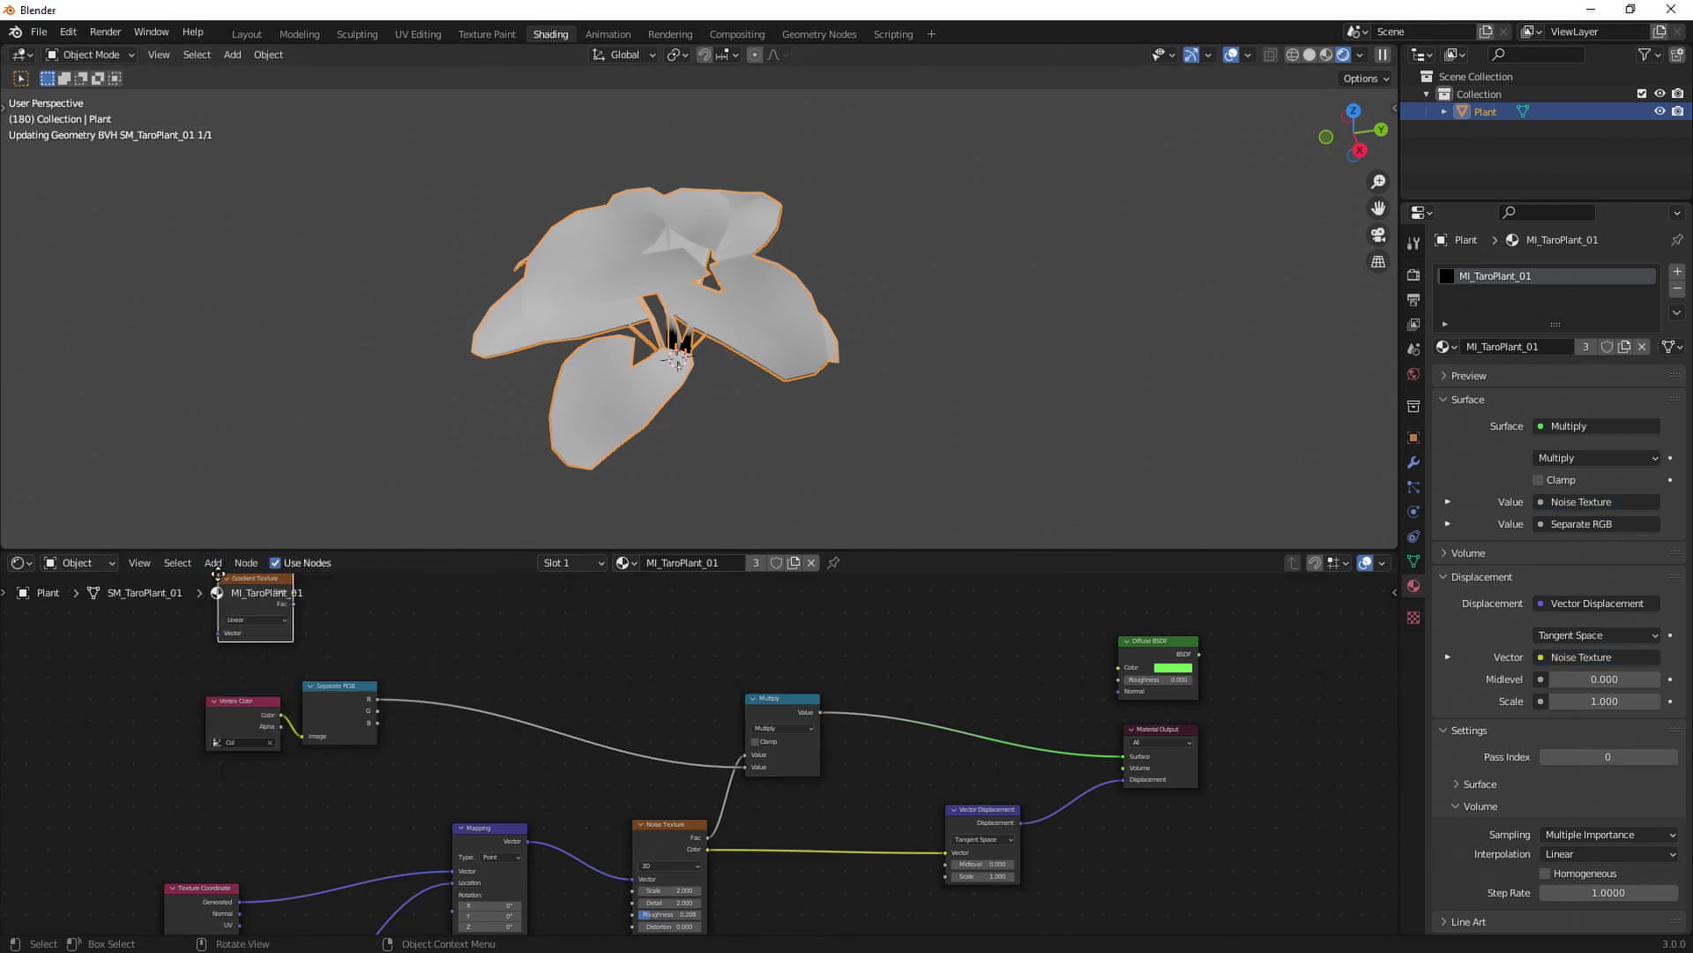
click(810, 648)
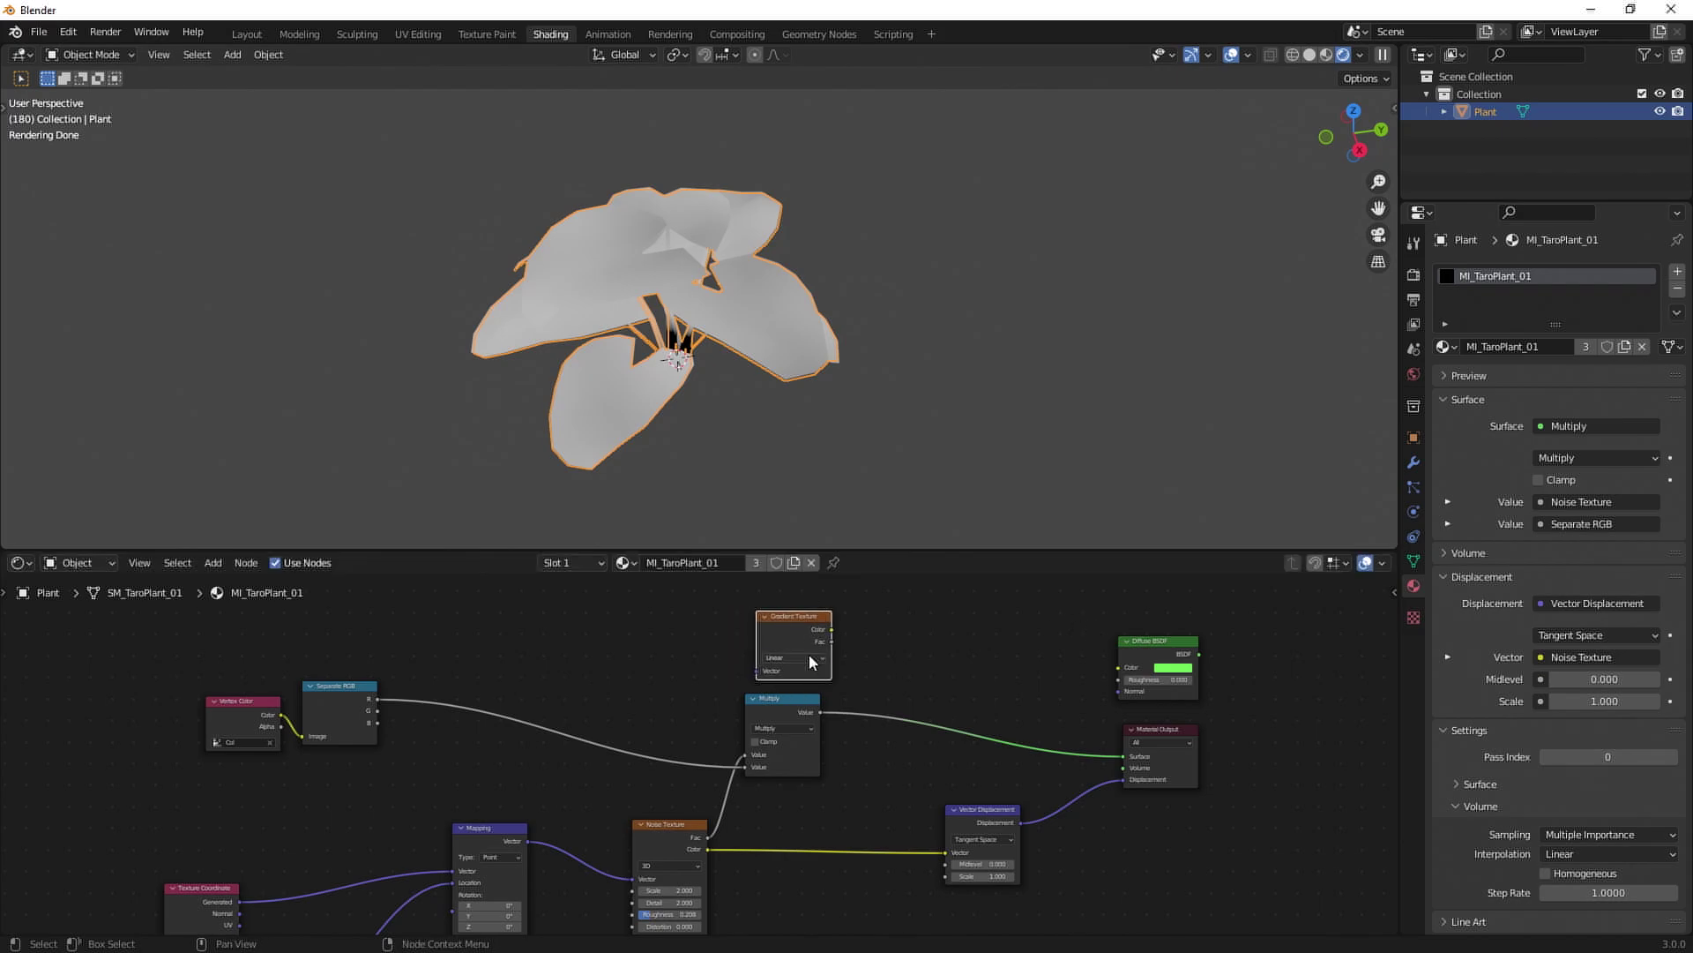
Set the Gradient Texture's gradient type to Spherical.
click(794, 657)
click(777, 657)
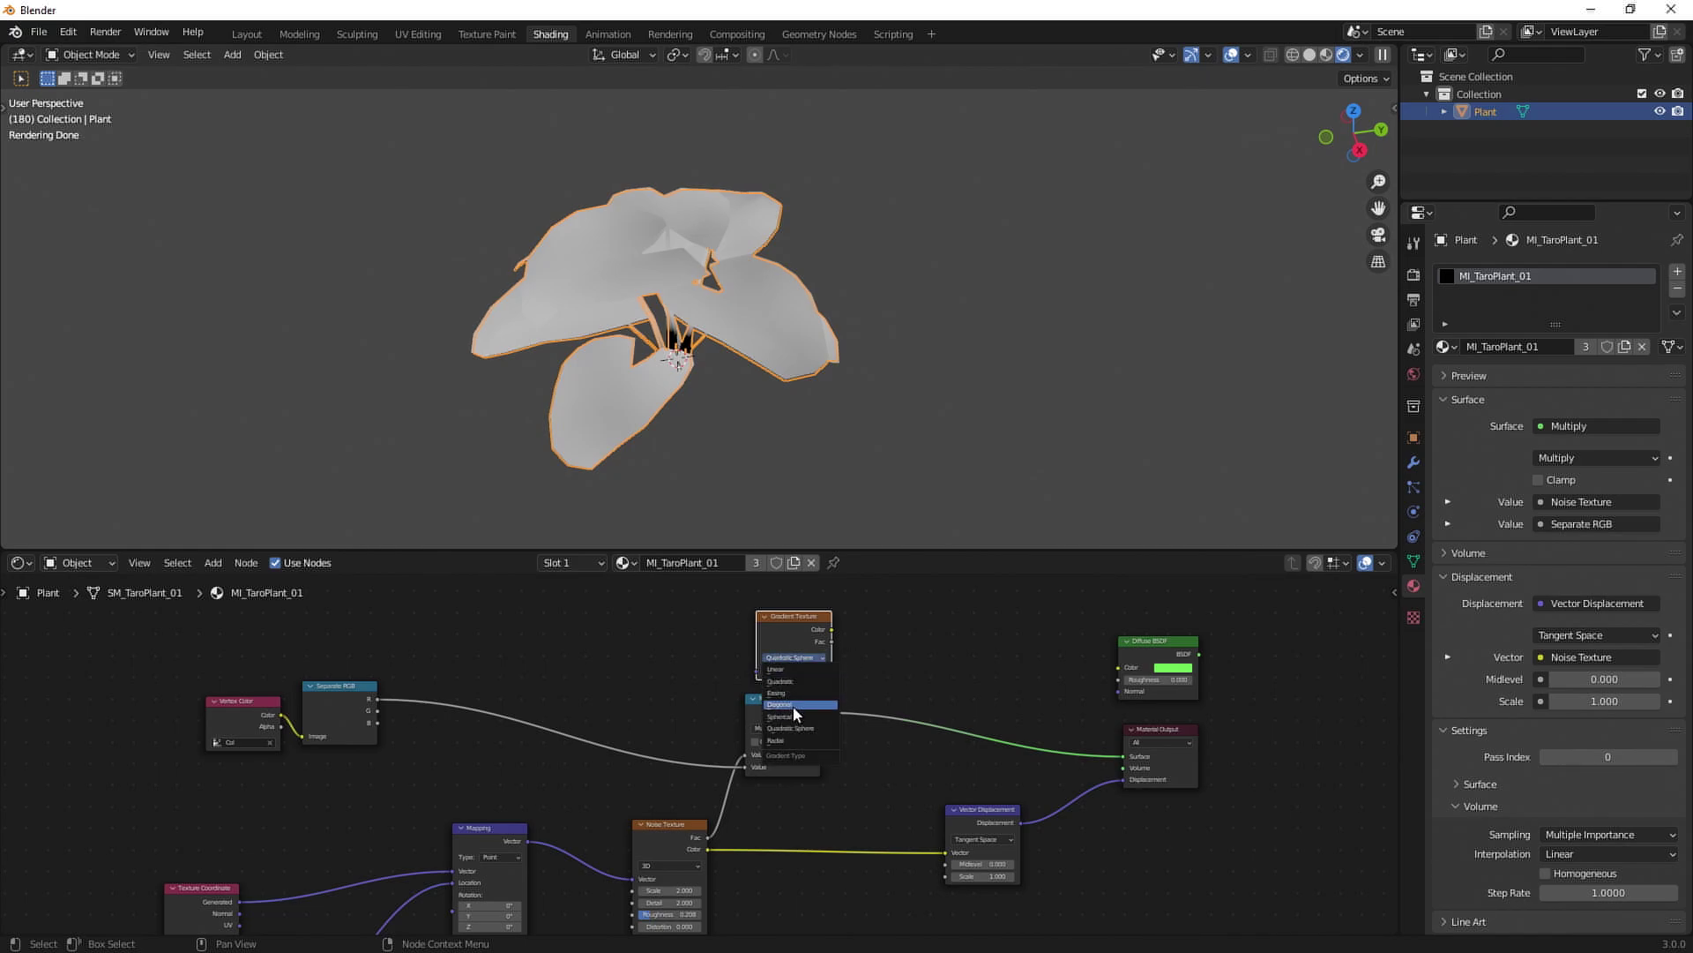
click(797, 712)
Duplicate the Mapping node and place the copy just before the Gradient Texture.
middle_drag(798, 712, 1214, 664)
scroll(533, 718, down, 2)
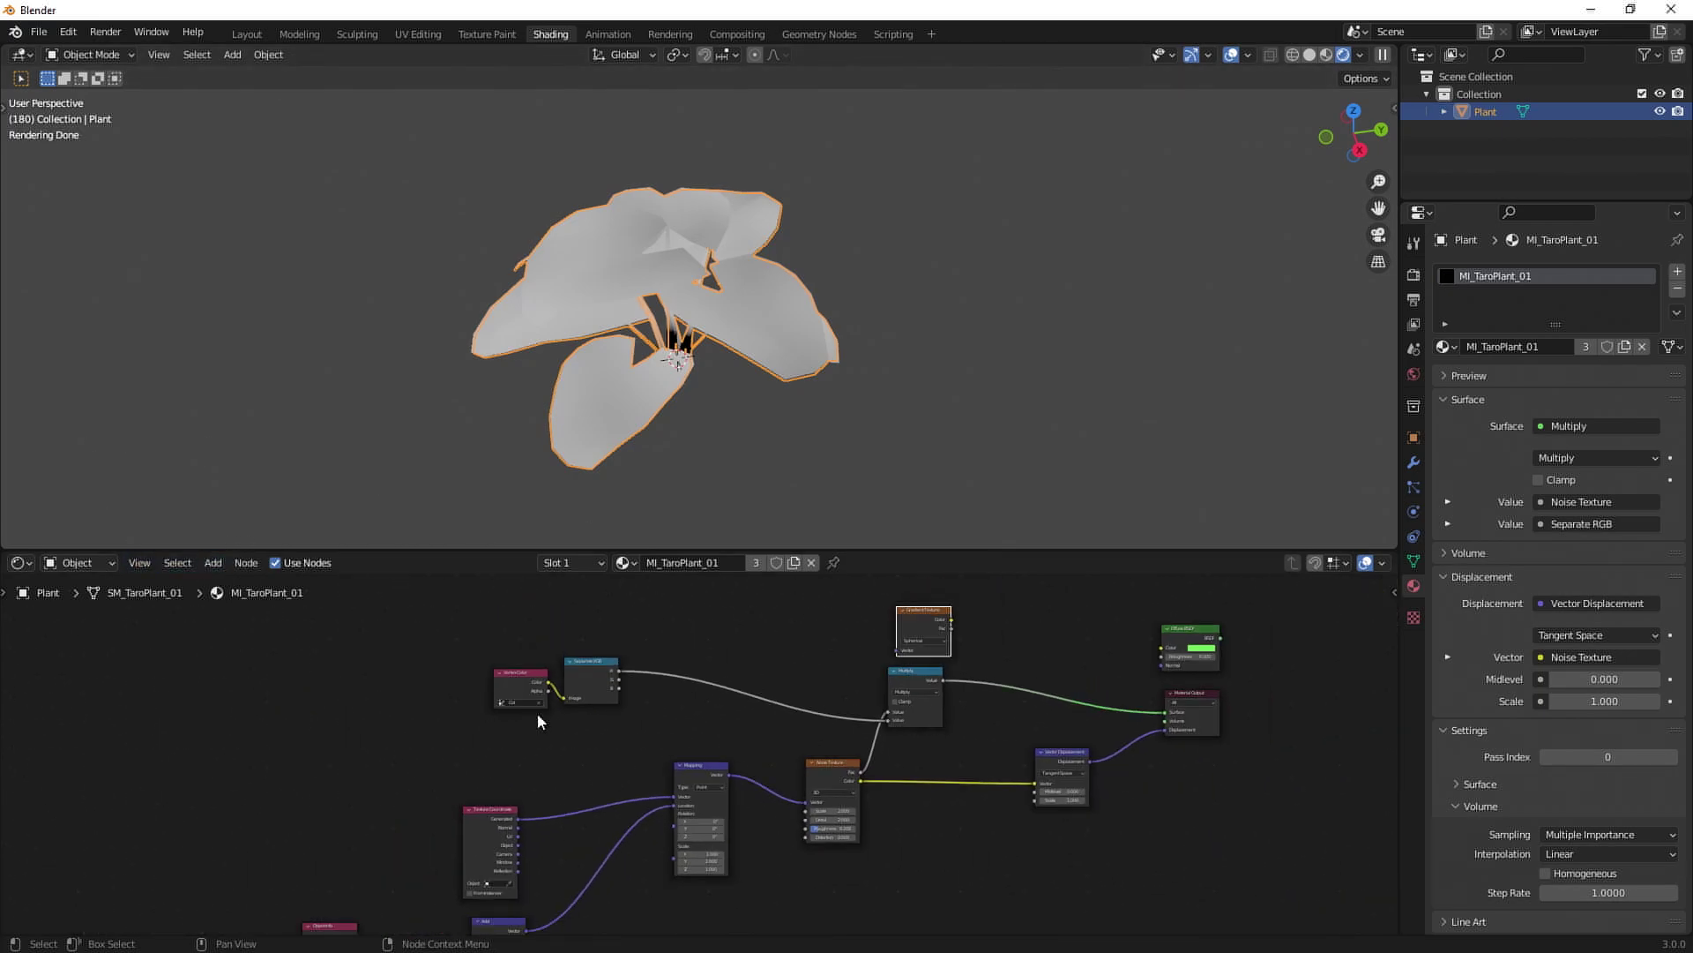
click(696, 770)
key(shift+d)
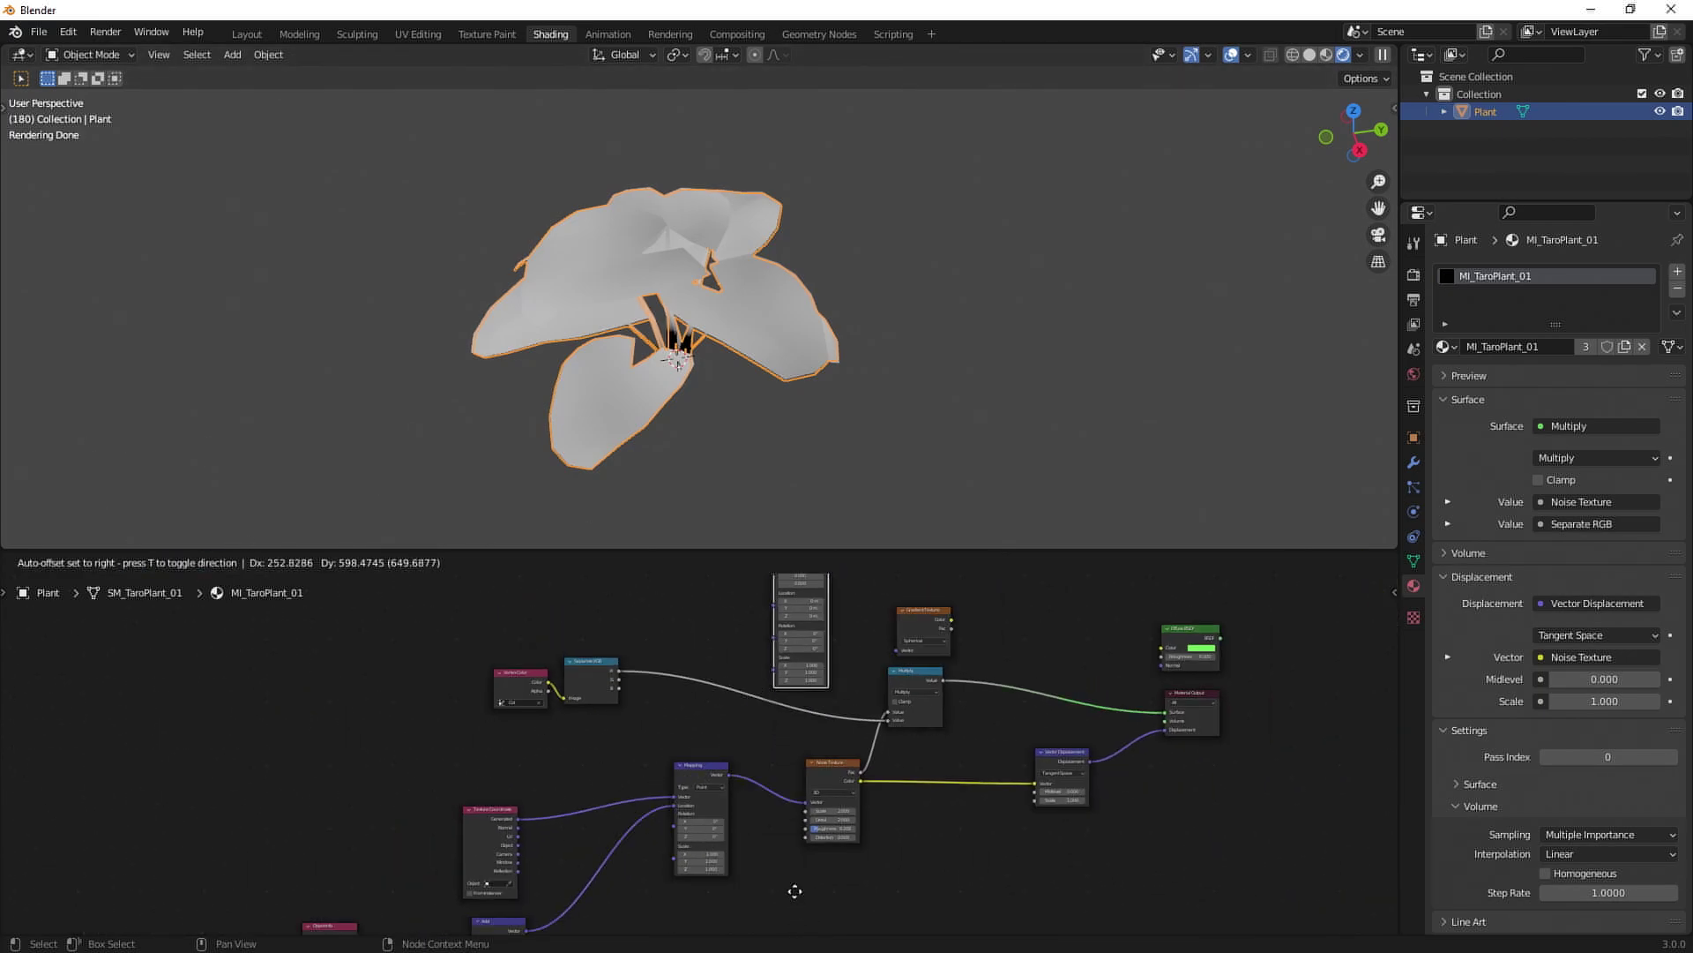
click(820, 751)
Feed Texture Coordinate's Generated through the new Mapping into the Gradient Texture's Vector, and connect its Fac to the Material Output's Surface.
drag(797, 692, 866, 803)
middle_drag(512, 931, 716, 898)
drag(684, 876, 946, 621)
drag(1118, 686, 1333, 769)
middle_drag(738, 338, 843, 344)
scroll(990, 658, up, 2)
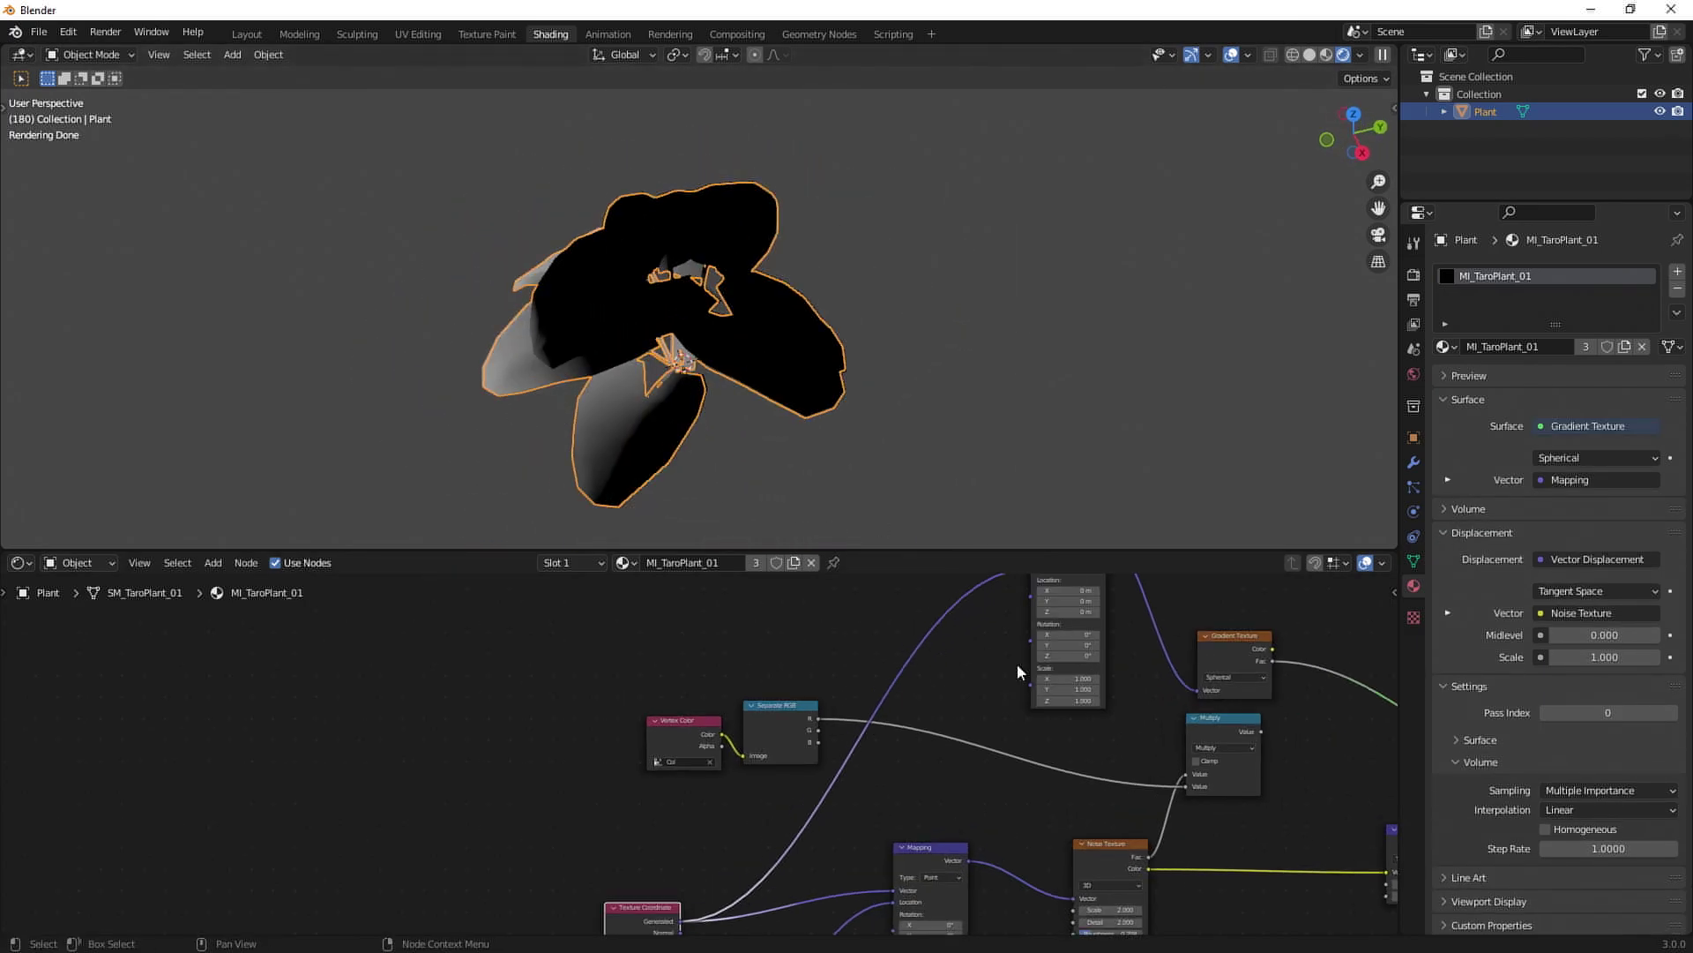
Try an Invert node between the Gradient Texture and the Material Output, and remove it again.
click(227, 582)
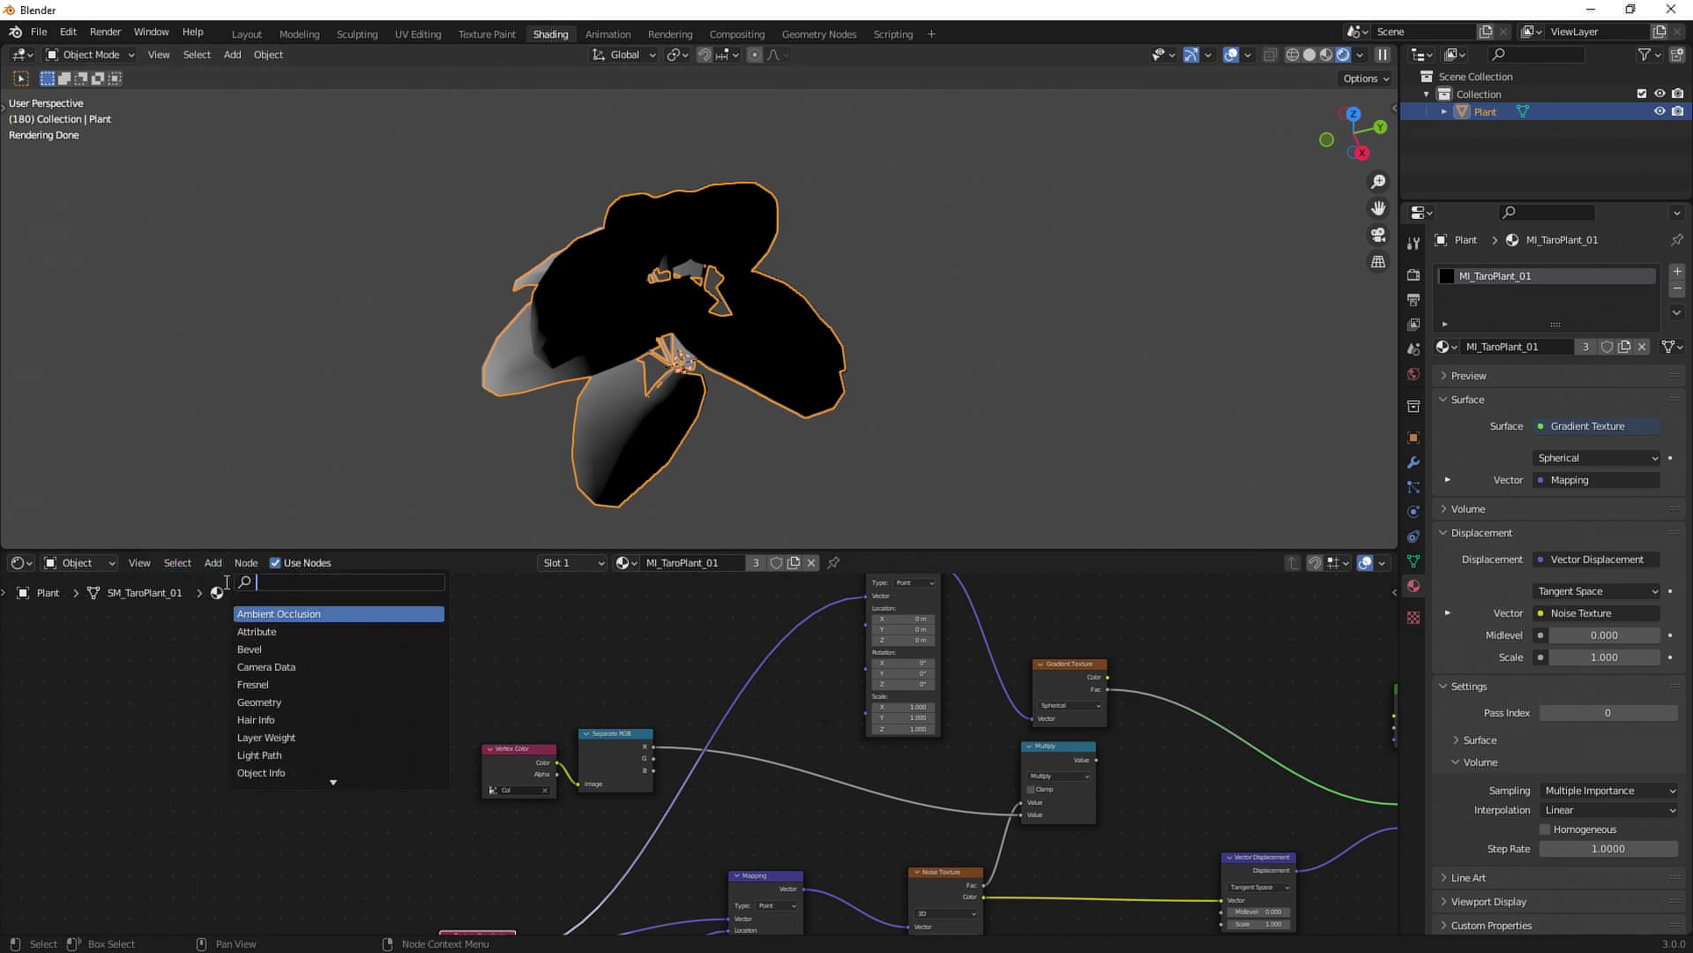
text(inver)
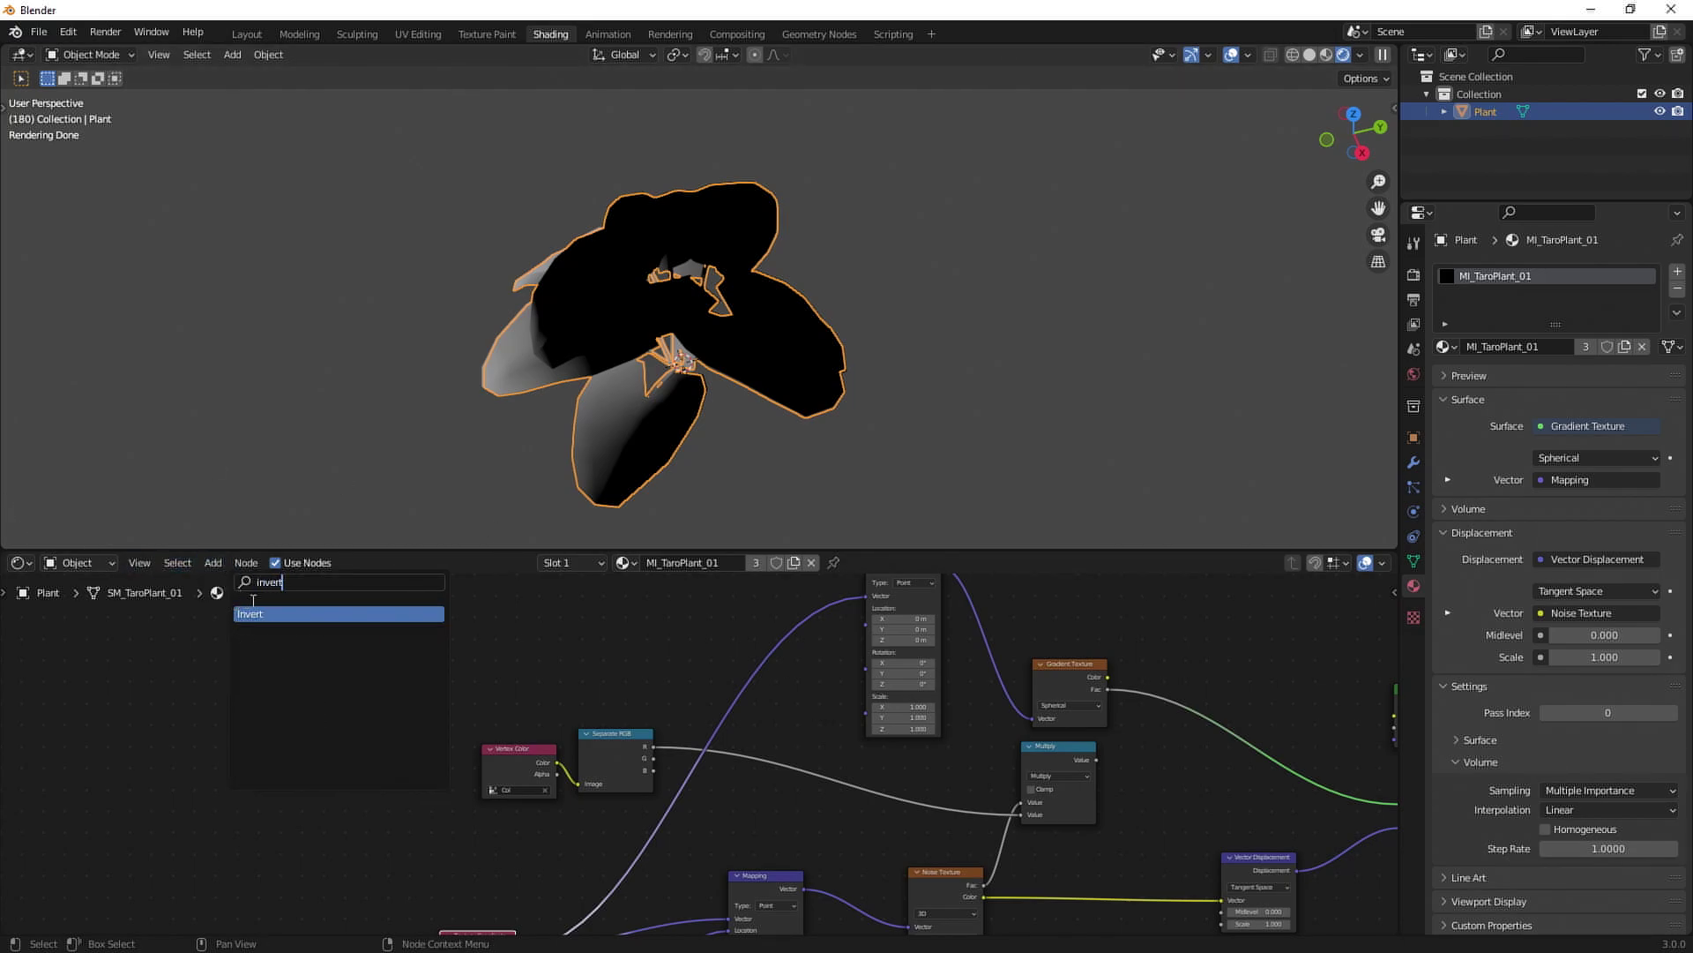
text(t)
key(Return)
click(1138, 697)
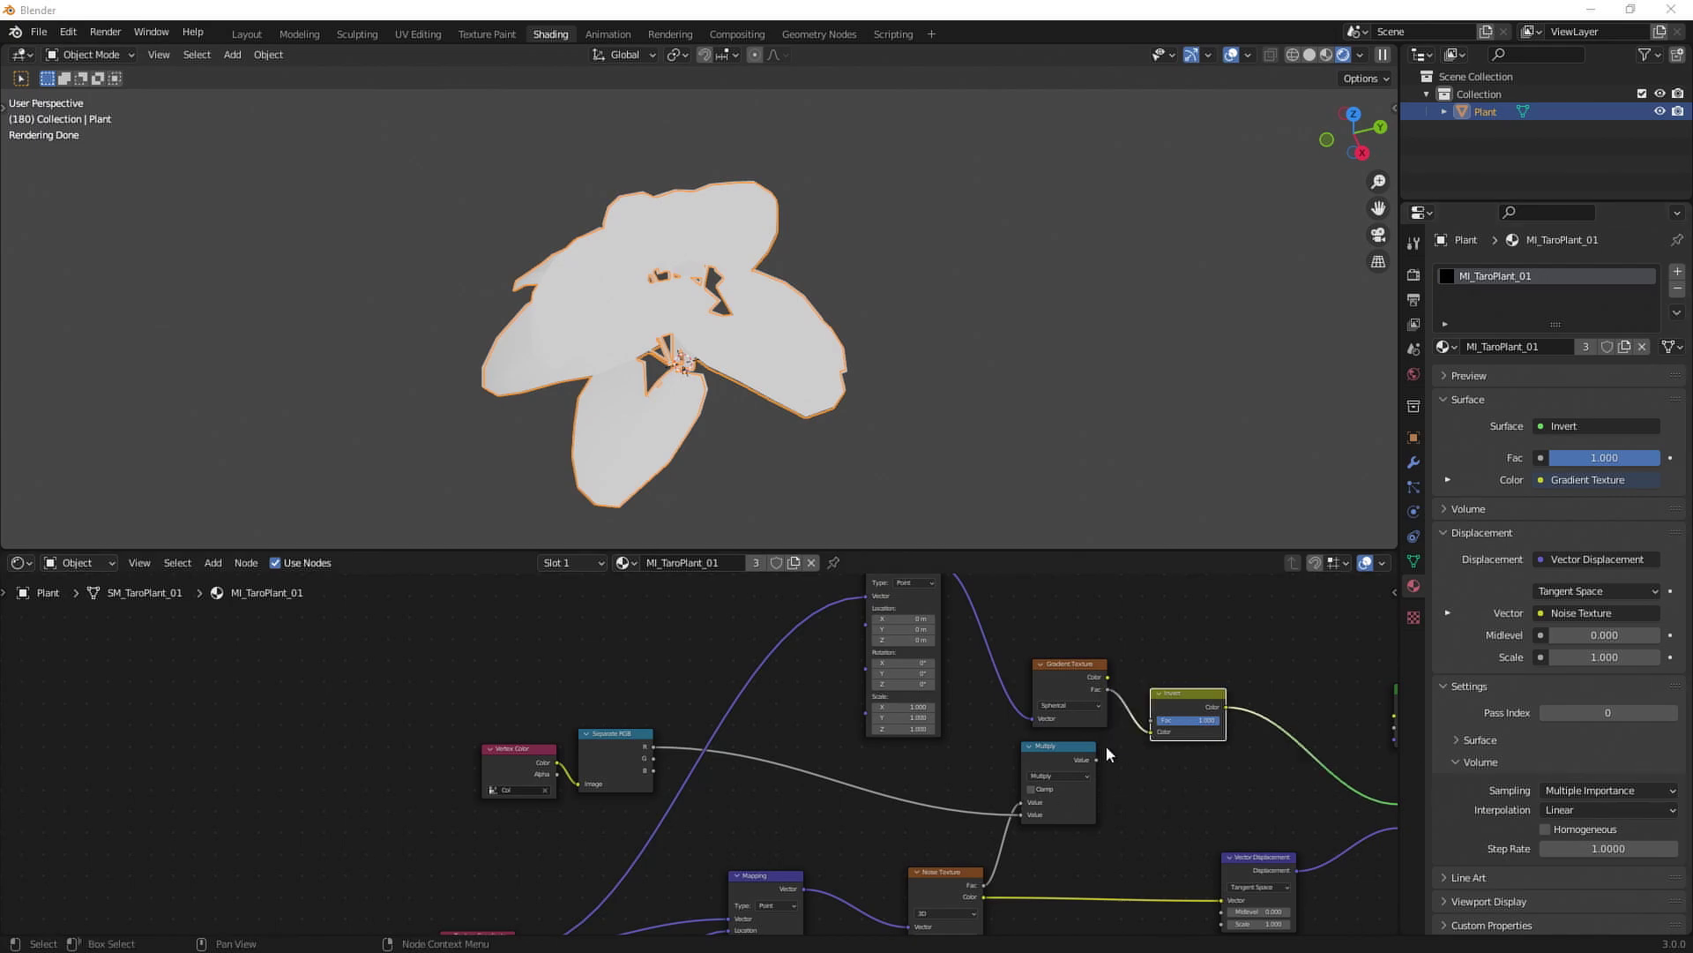
middle_drag(1078, 685, 1010, 686)
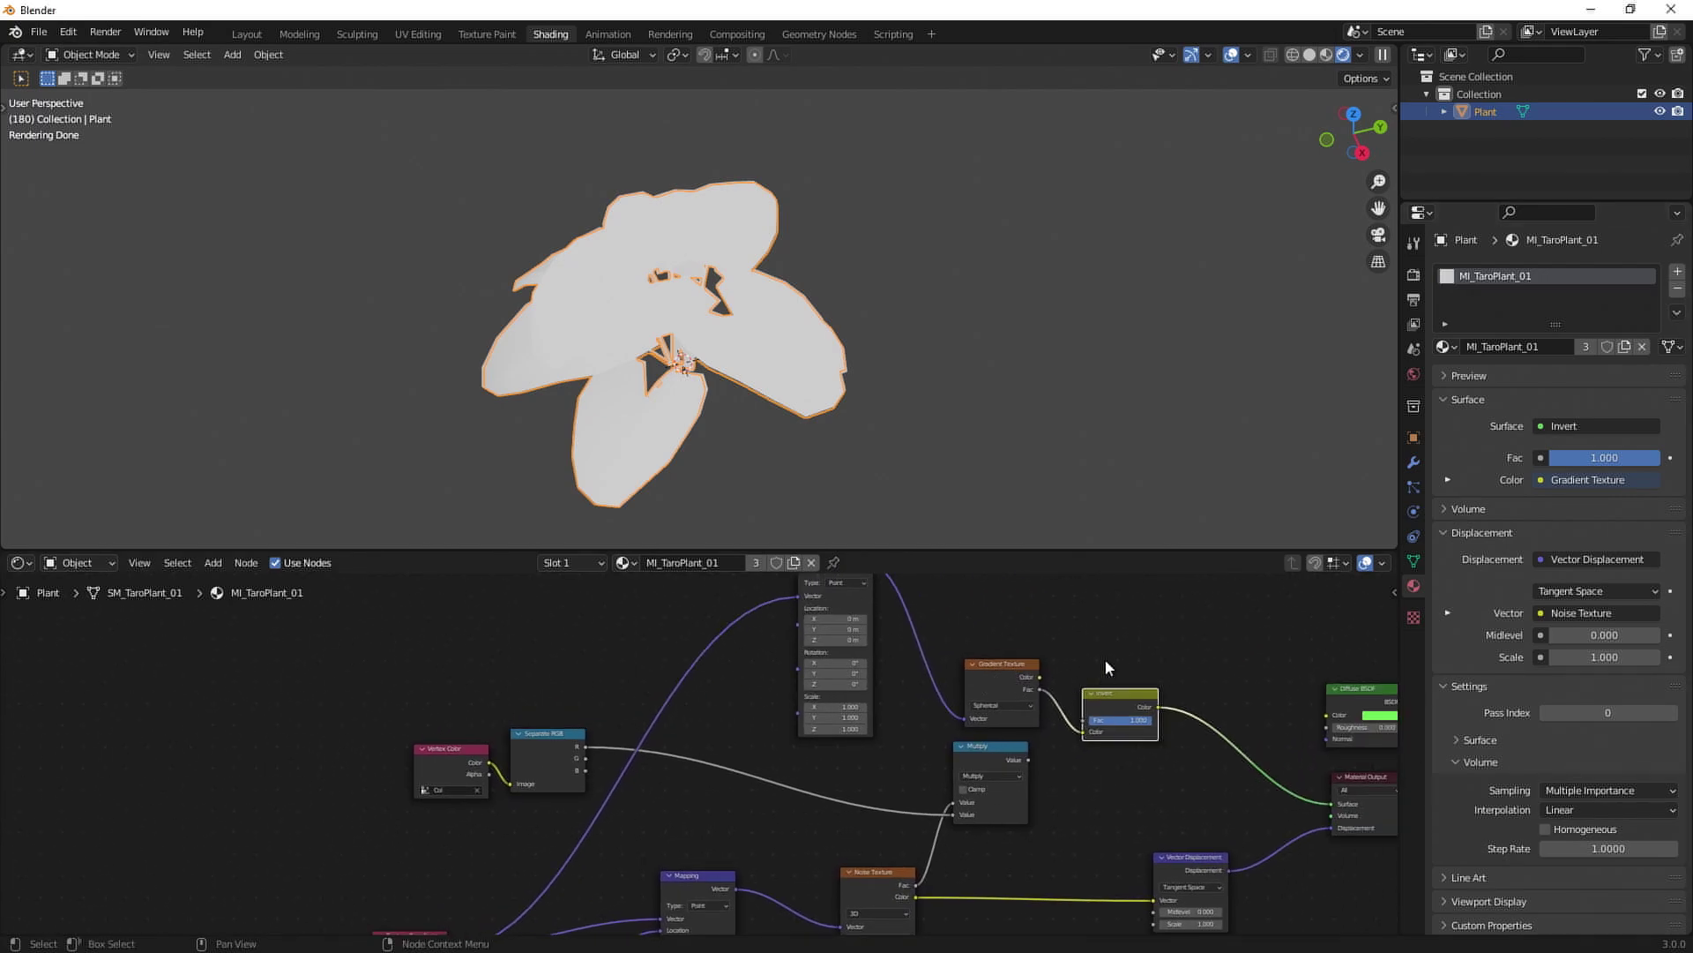
key(ctrl+x)
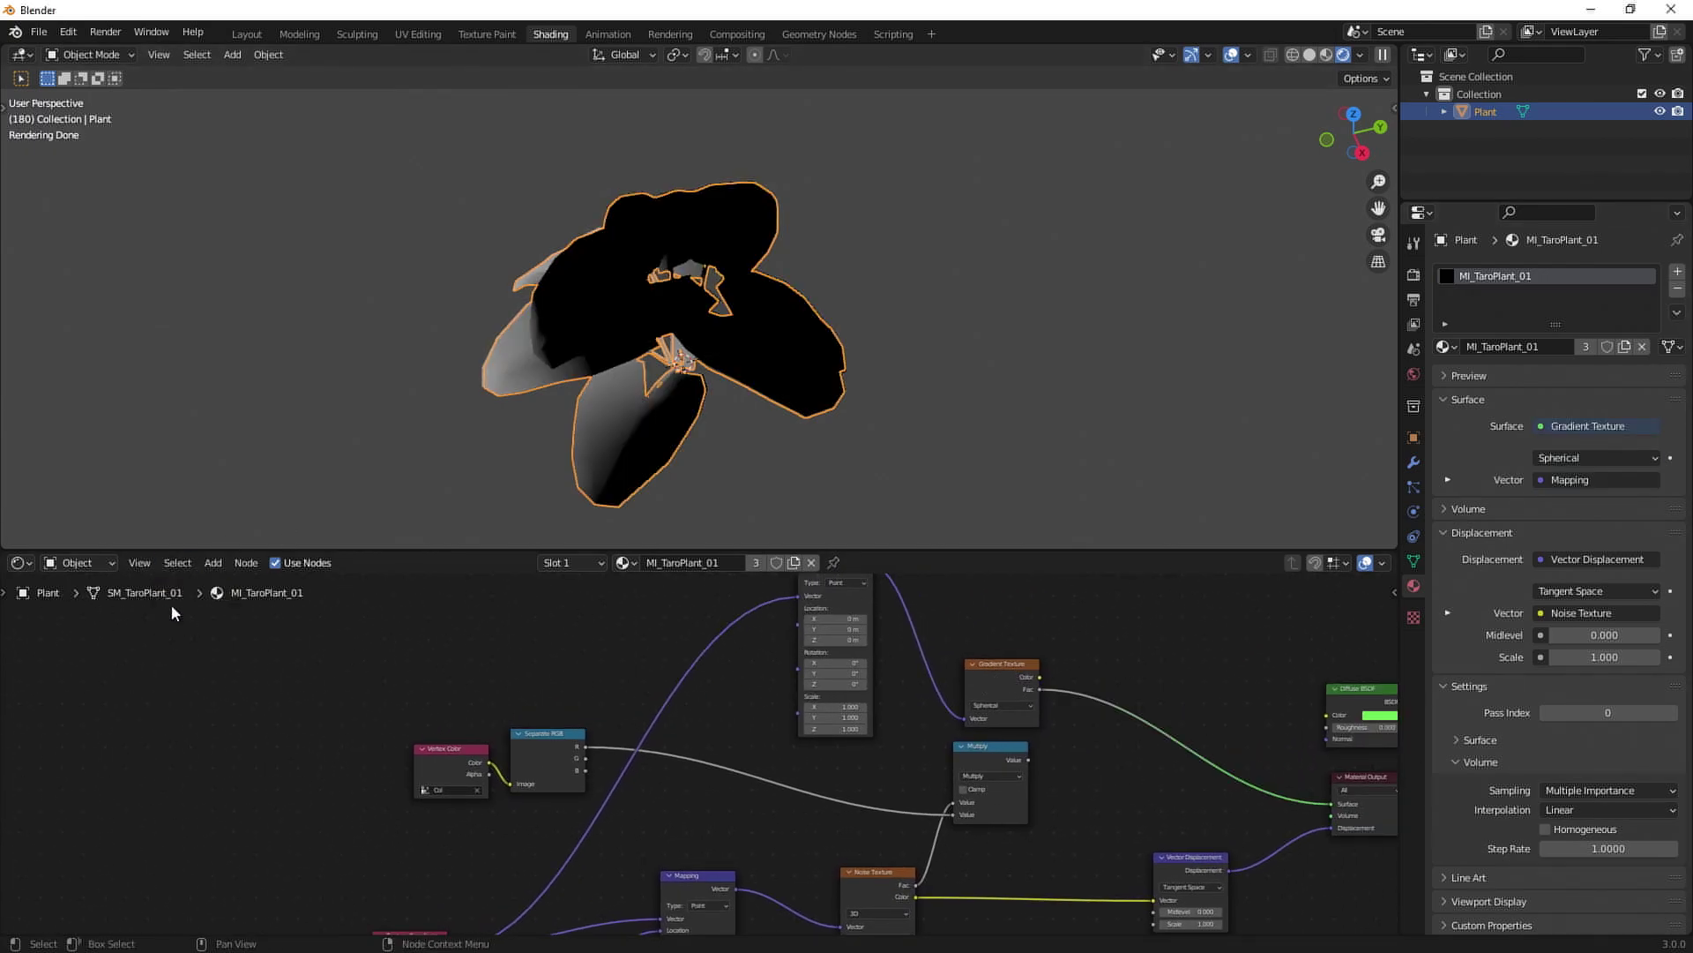
Insert a ColorRamp between the Gradient Texture and the Material Output, running white to black with the black stop at 0.164.
click(214, 562)
click(225, 582)
text(colr)
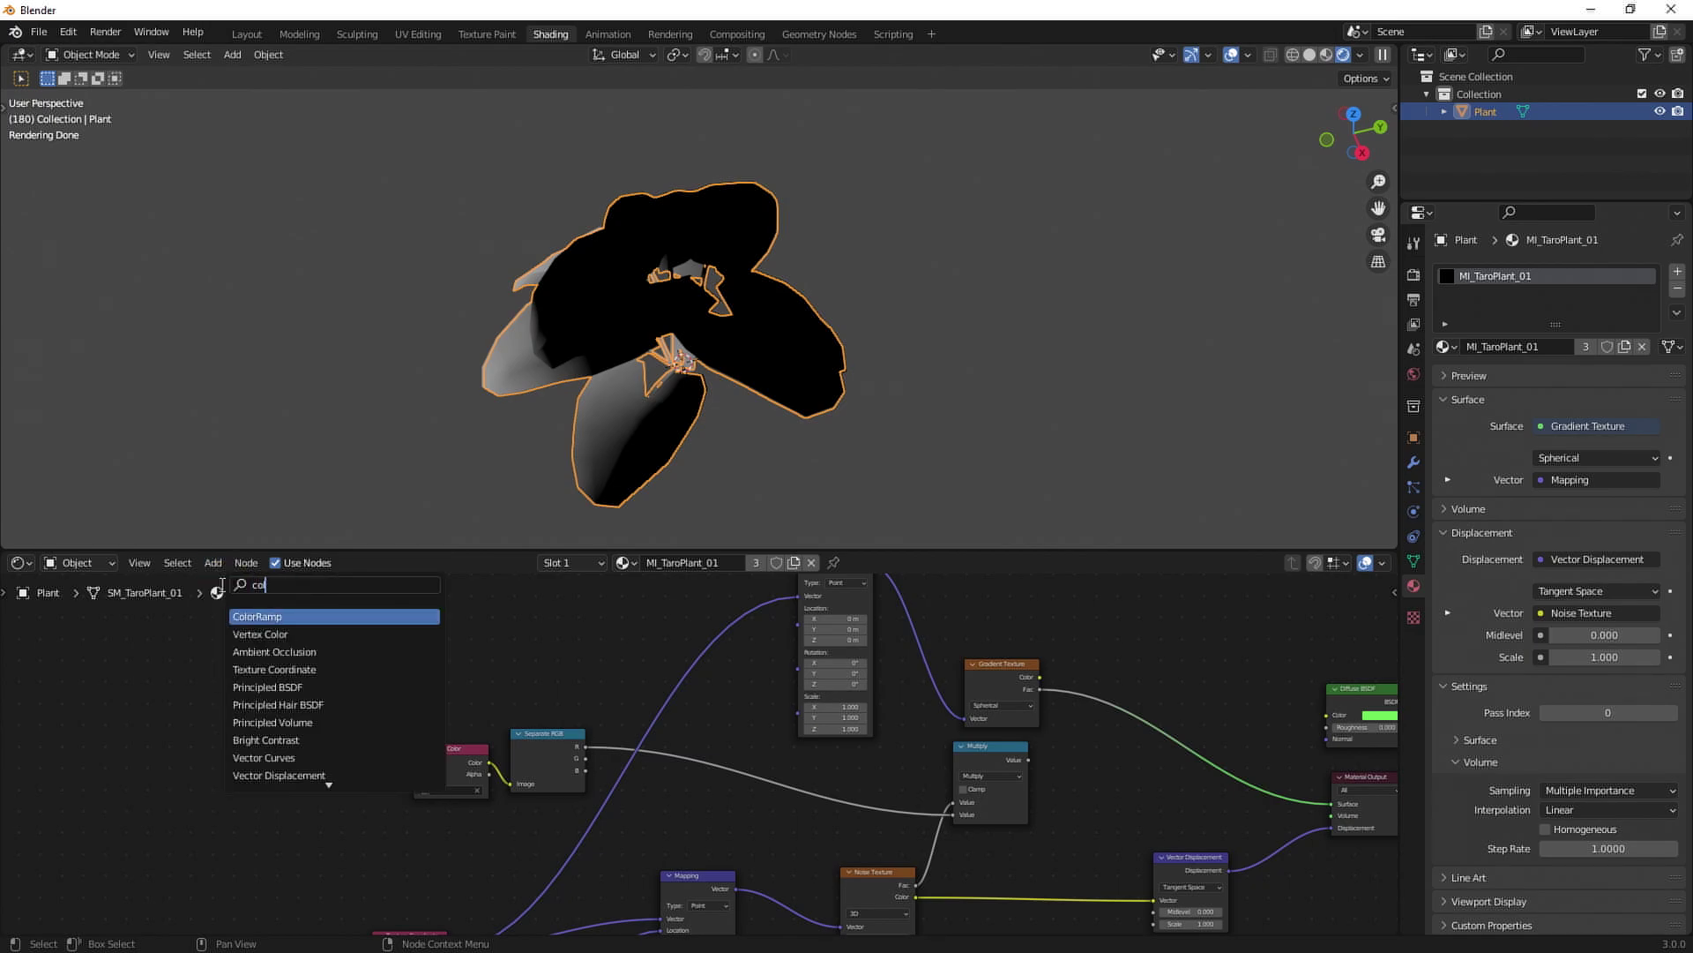
key(Return)
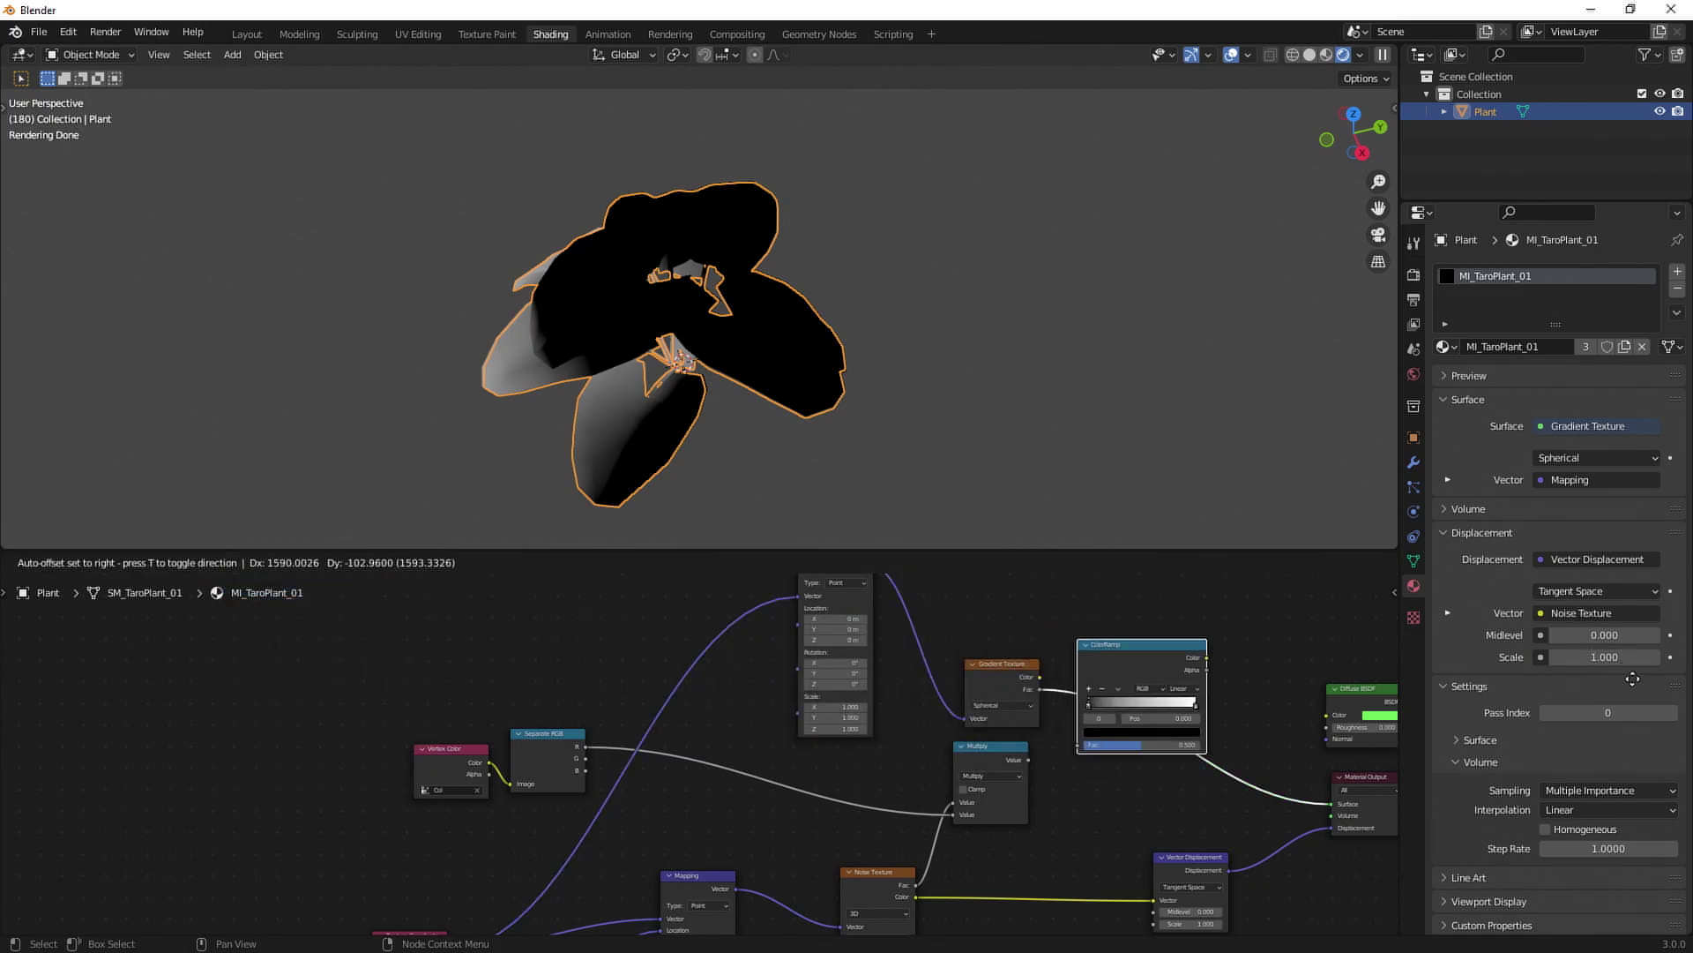
click(1122, 674)
drag(1099, 706, 1136, 718)
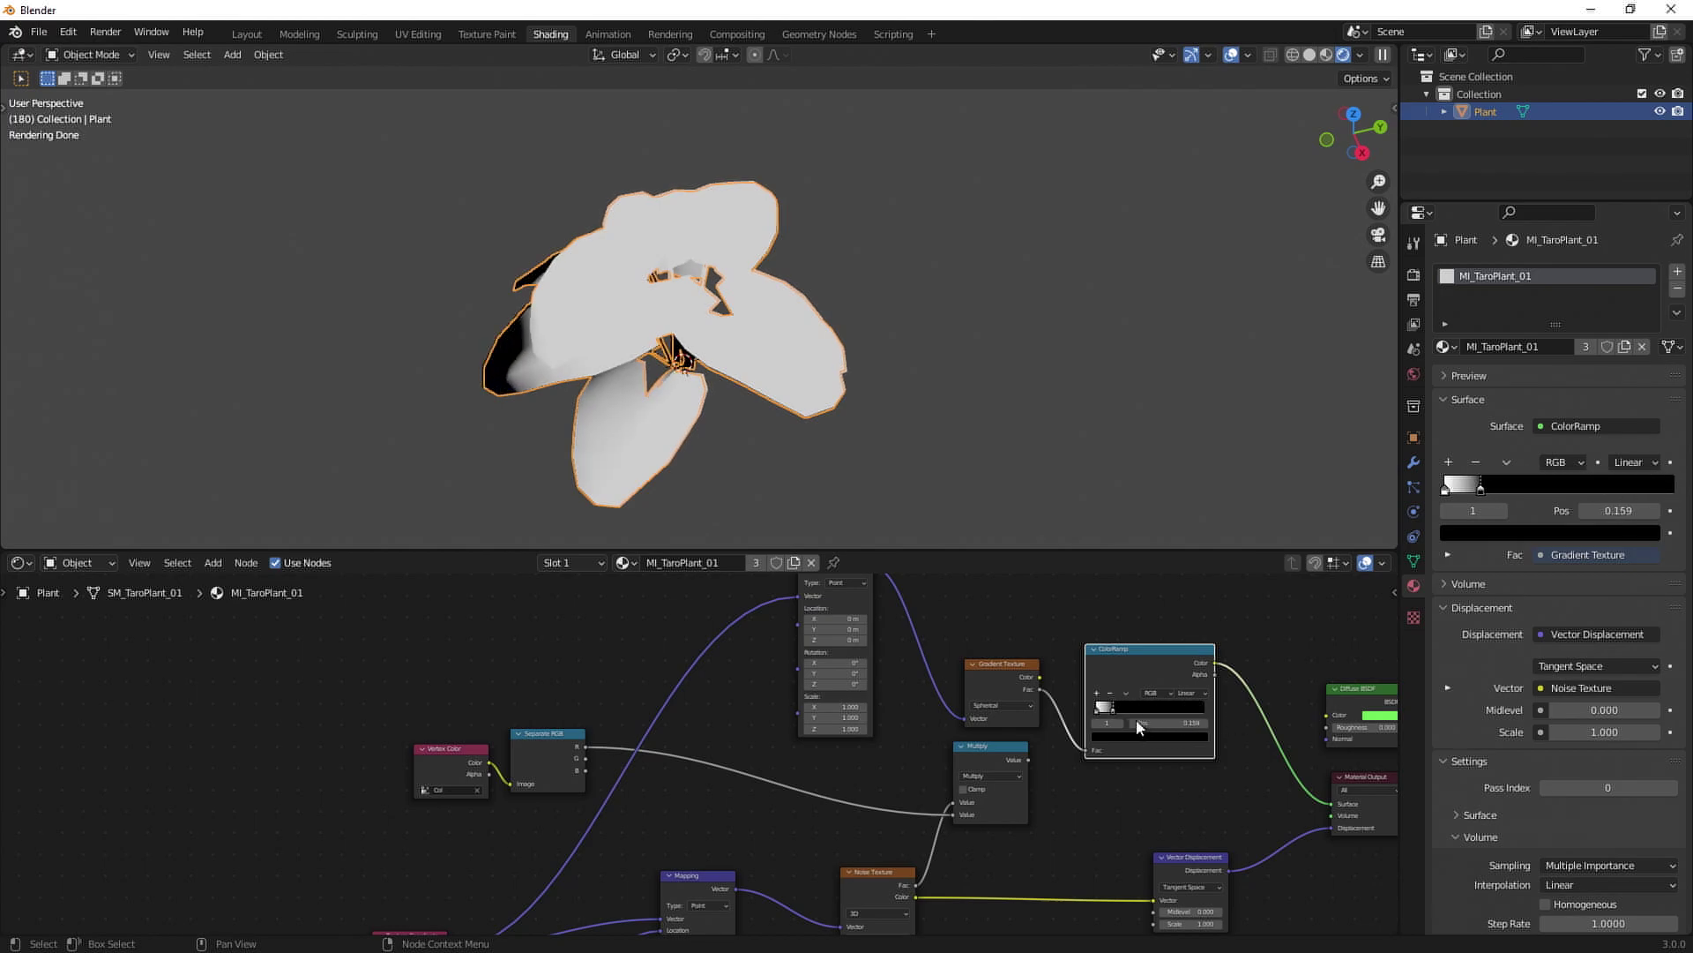
middle_drag(706, 500, 750, 423)
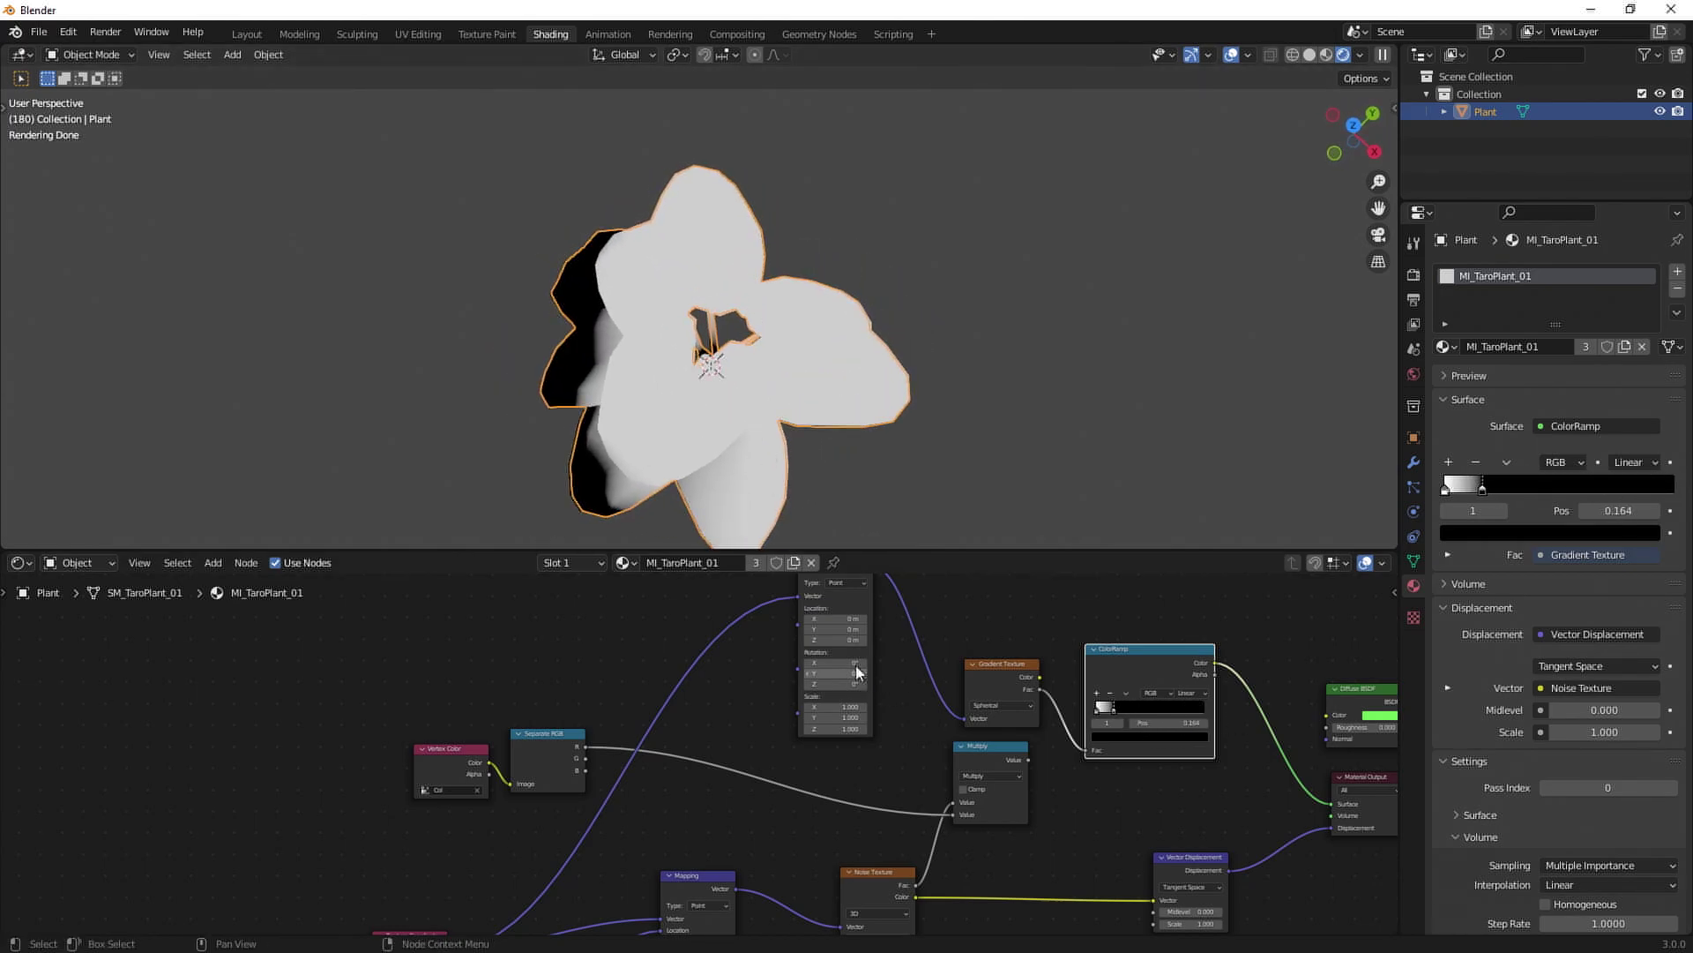
Set the gradient Mapping's Location to X -0.7 m, Y -0.6 m and Z -1.5 m.
scroll(809, 743, up, 2)
middle_drag(747, 676, 730, 739)
mouse_move(836, 672)
mouse_down()
mouse_move(798, 672)
mouse_move(820, 672)
mouse_move(802, 672)
mouse_move(840, 694)
mouse_move(829, 704)
mouse_move(860, 672)
mouse_move(844, 672)
mouse_move(882, 672)
mouse_move(840, 688)
mouse_move(860, 704)
mouse_up()
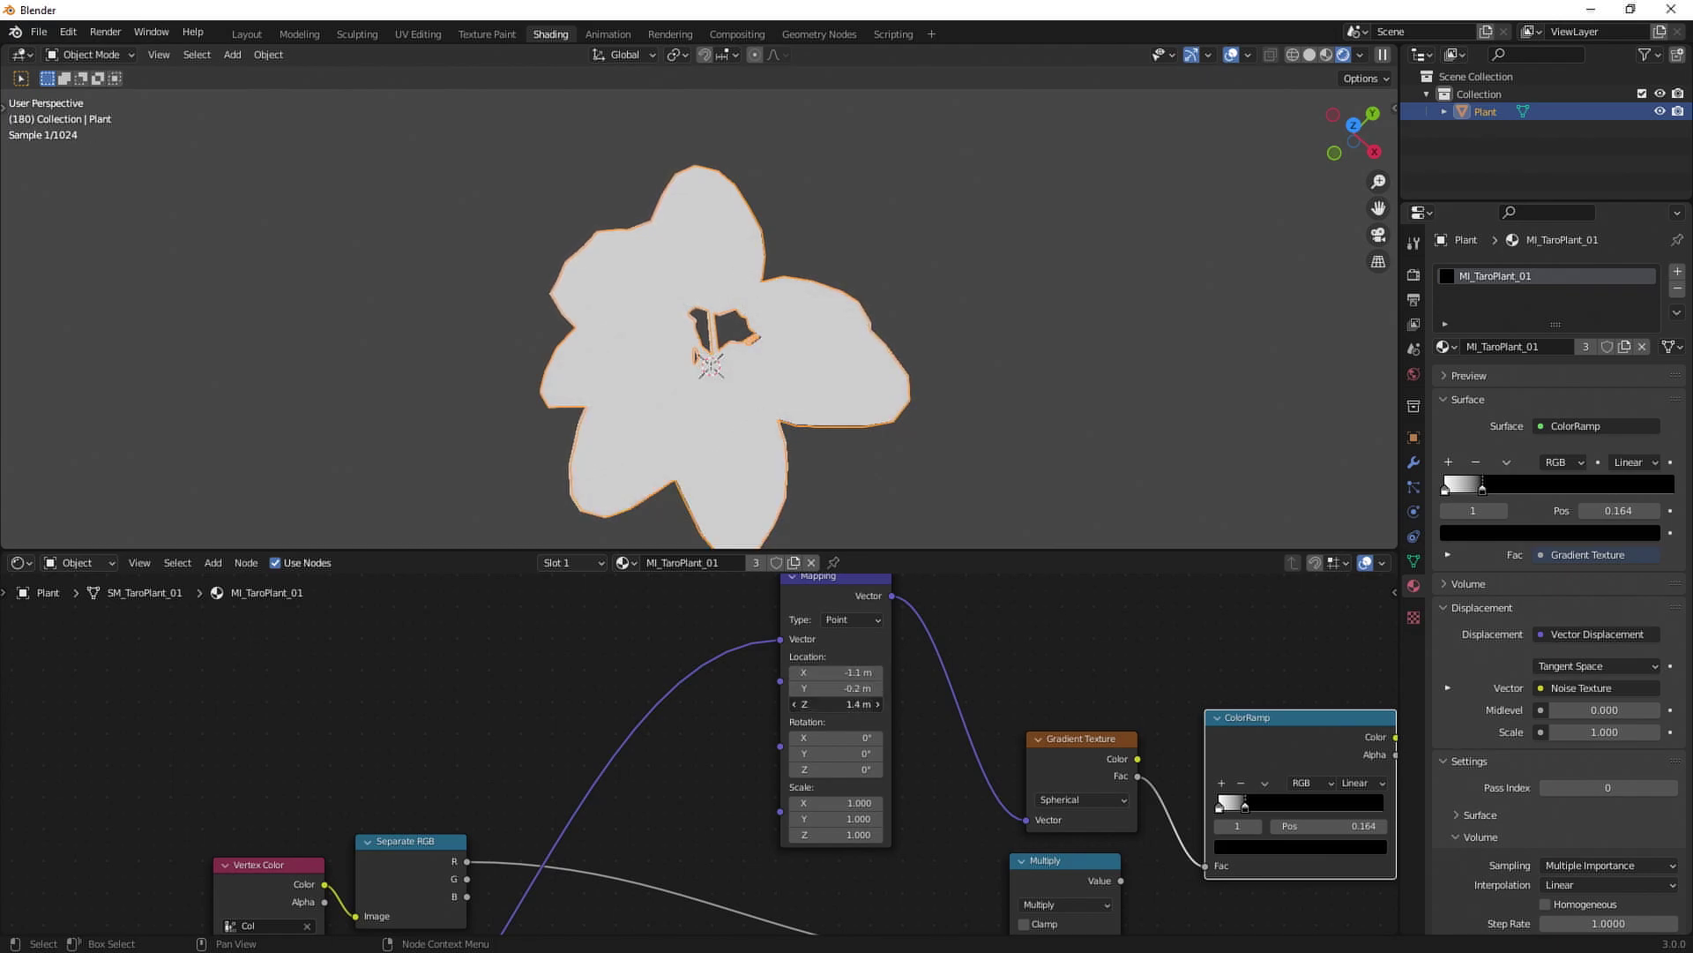
mouse_move(836, 704)
mouse_down()
mouse_move(847, 672)
mouse_move(837, 688)
mouse_up()
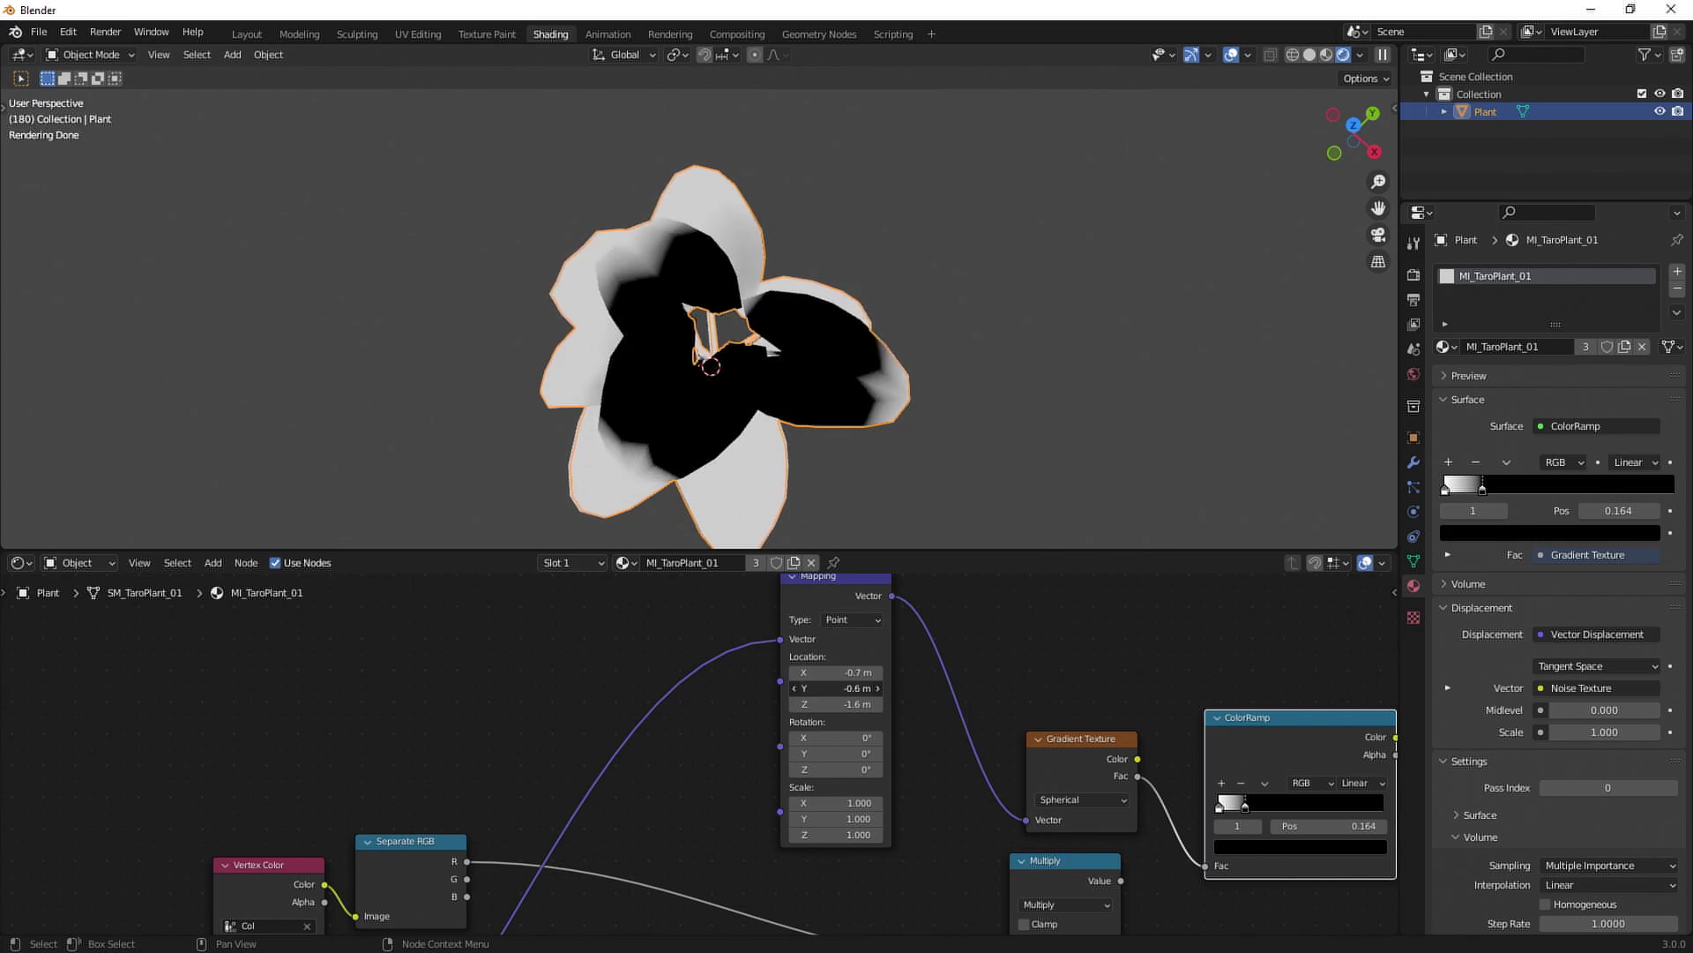
middle_drag(1039, 472, 929, 393)
drag(838, 704, 849, 704)
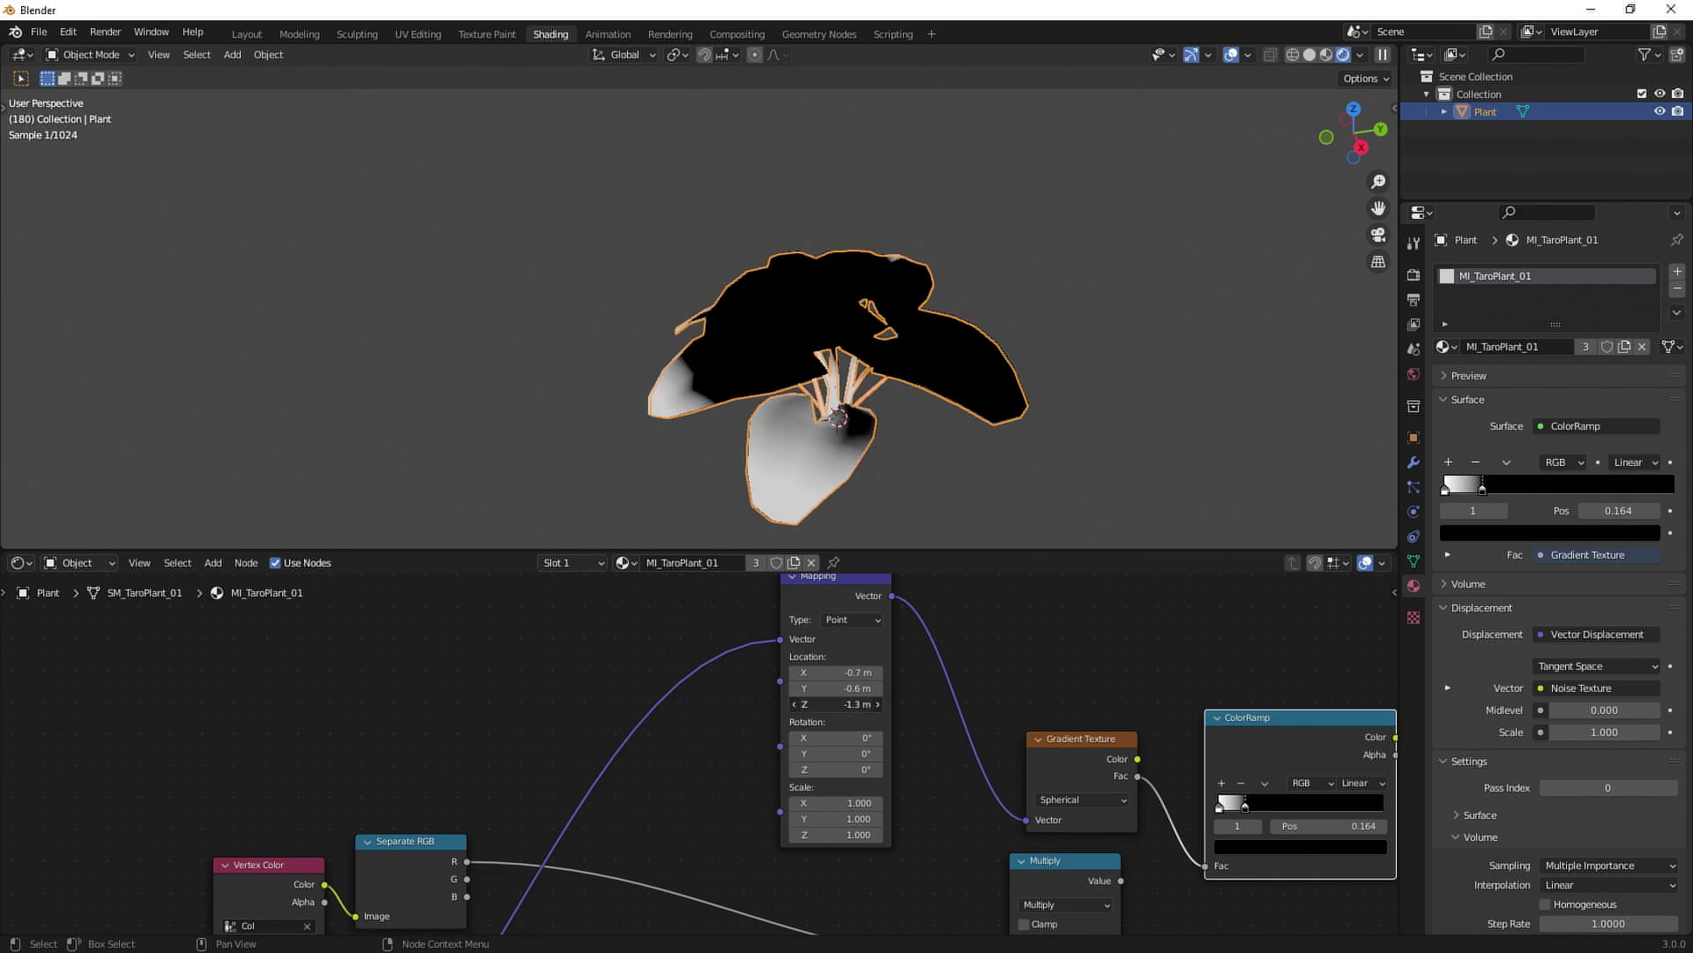
Lighten the ColorRamp's black stop to gray and move it to position 0.441.
middle_drag(1100, 677, 804, 581)
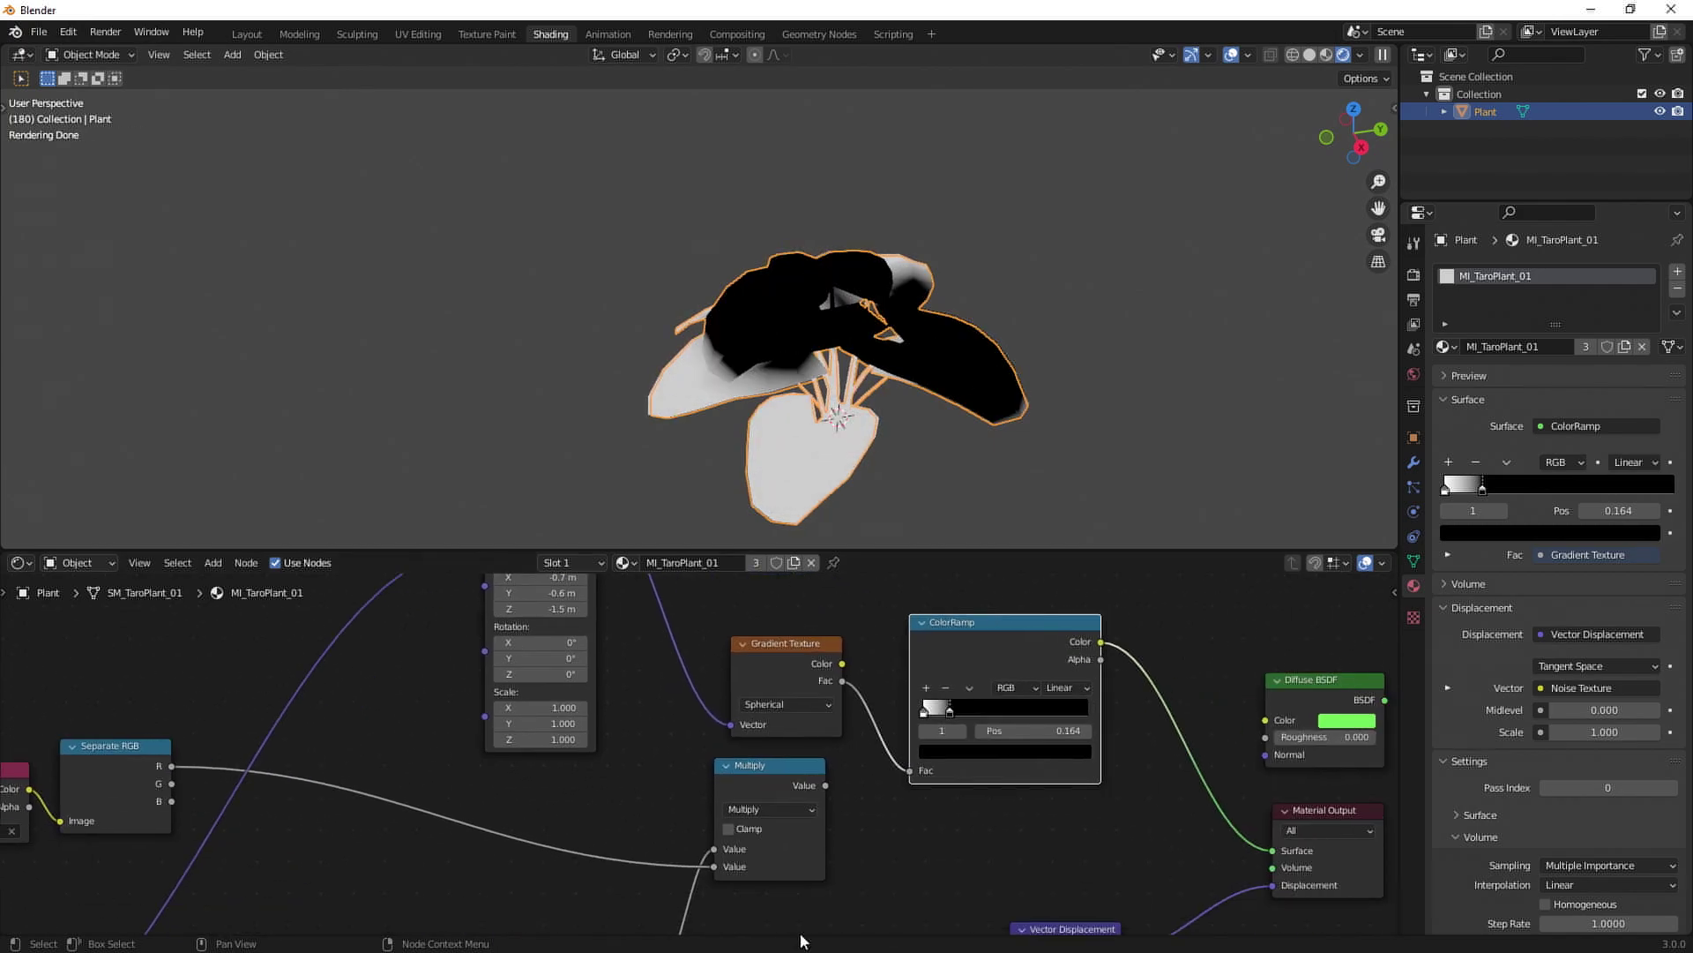
click(957, 753)
drag(1062, 624, 1055, 570)
middle_drag(1058, 459, 917, 458)
drag(950, 716, 998, 716)
middle_drag(777, 394, 899, 386)
Duplicate the Multiply node and place the copy beneath the ColorRamp.
middle_drag(1105, 674, 870, 600)
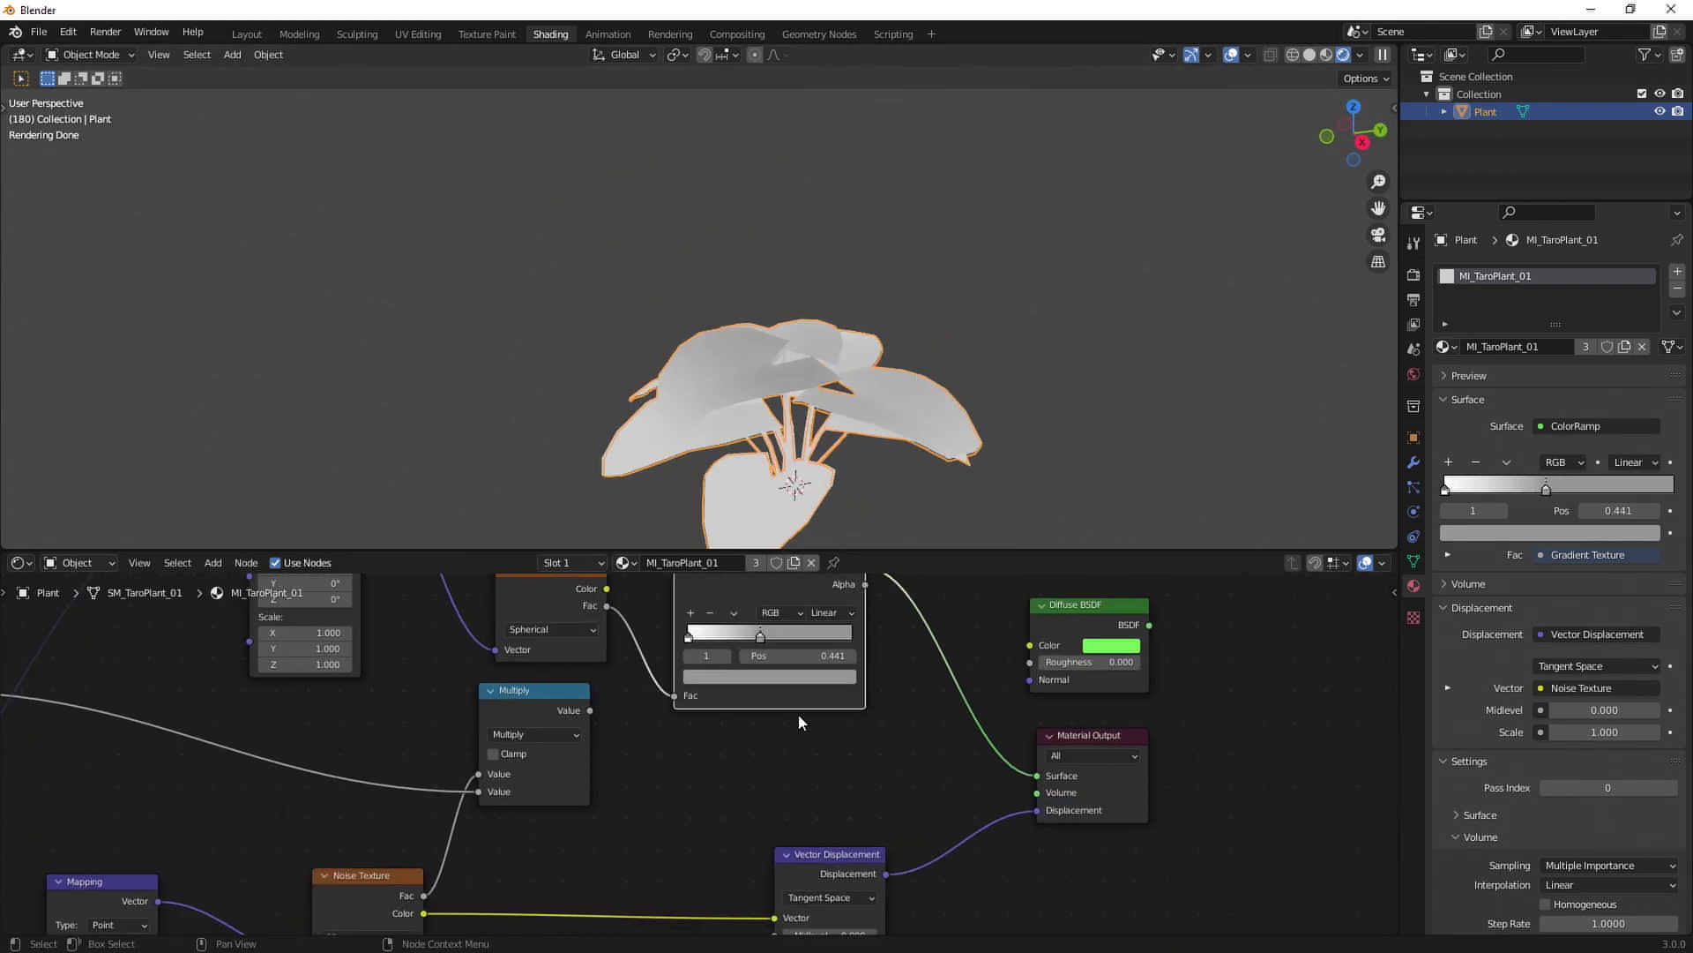
scroll(799, 721, down, 3)
click(585, 723)
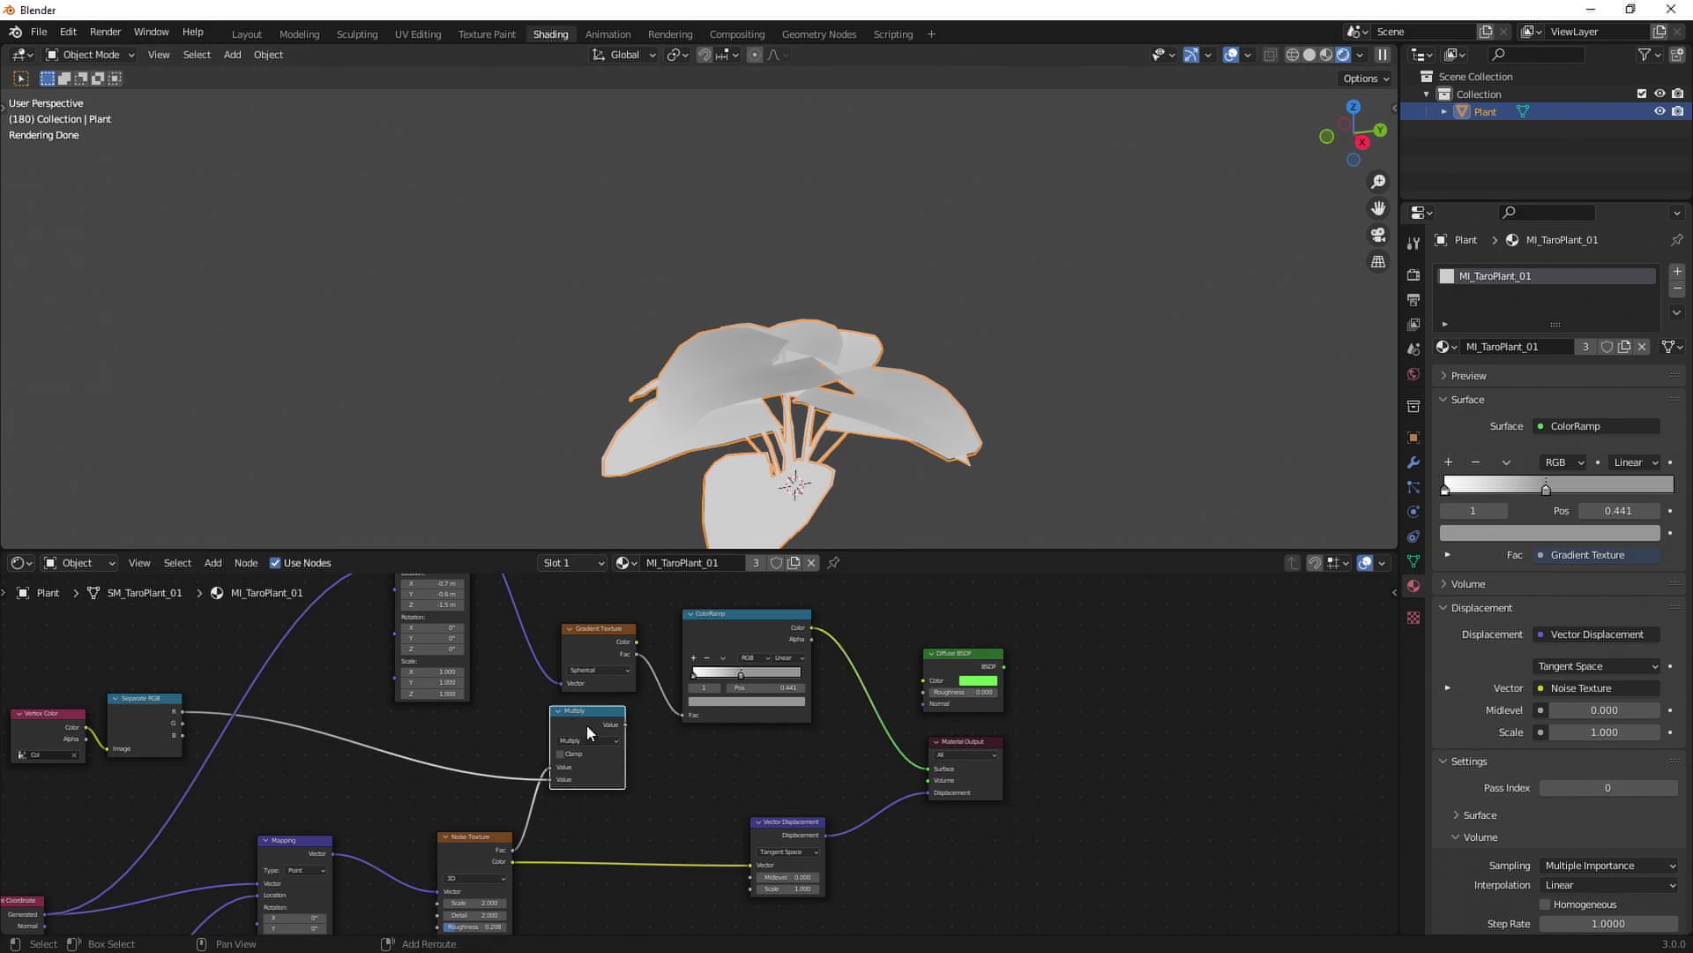
key(shift+d)
click(747, 749)
Move the gradient's Mapping, Gradient Texture and ColorRamp nodes away from the Material Output to make room.
middle_drag(482, 586, 718, 681)
scroll(718, 681, down, 4)
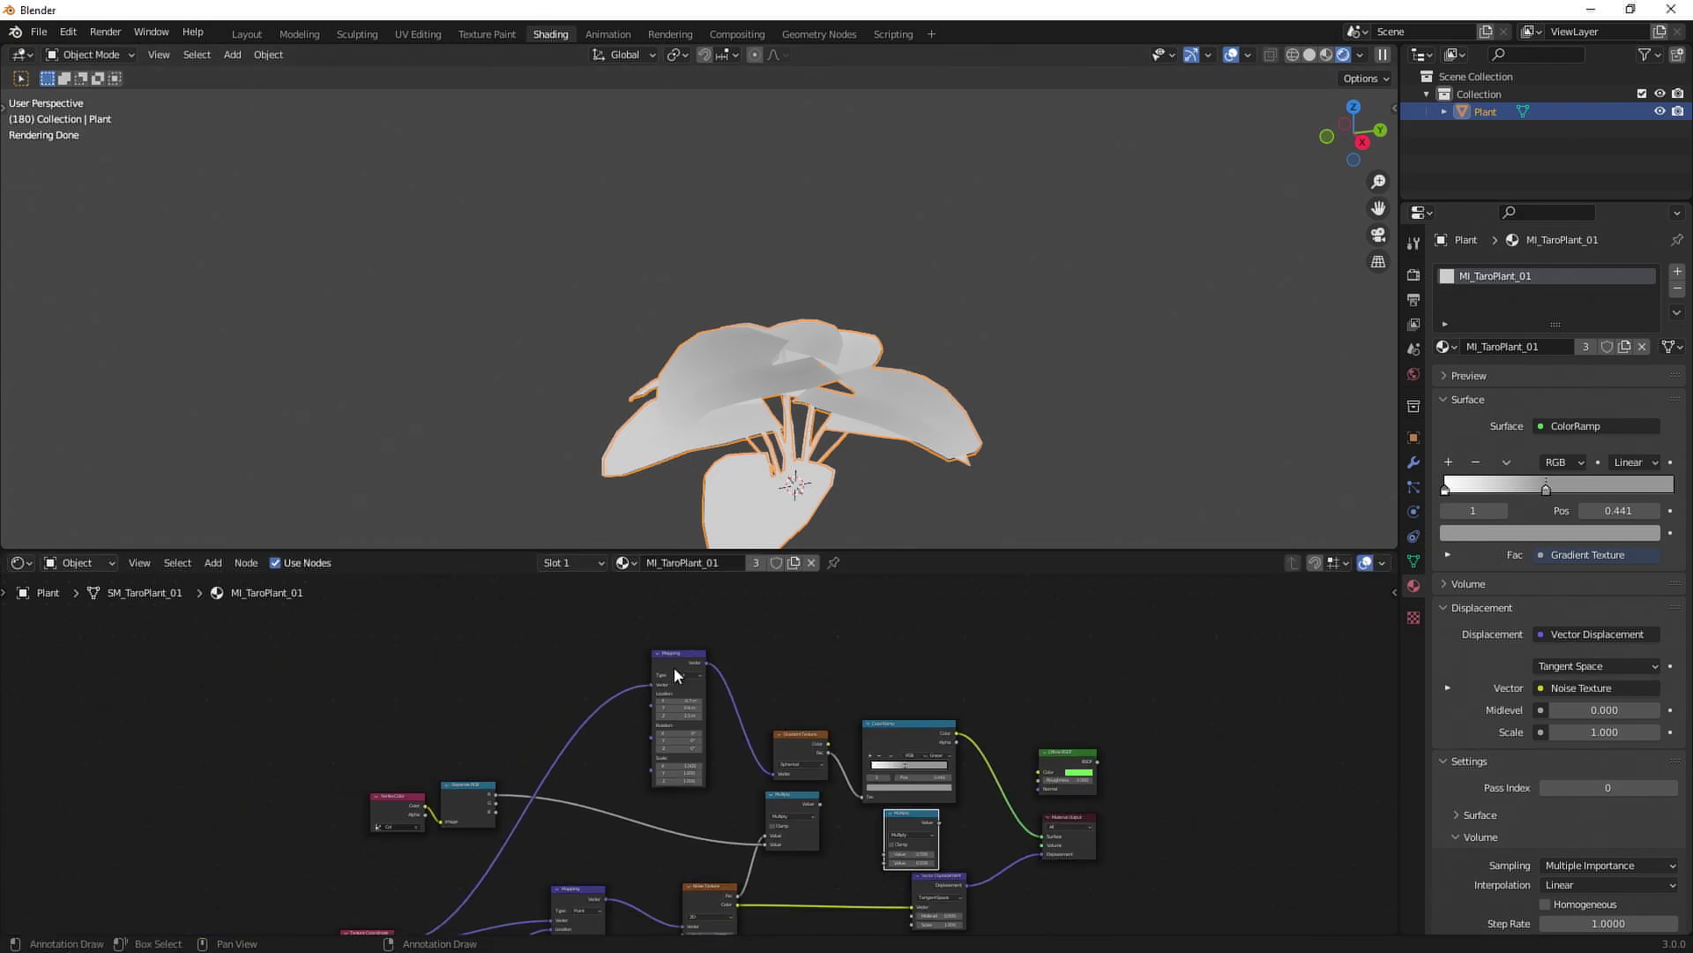
drag(671, 664, 561, 634)
drag(774, 730, 726, 710)
Feed the ColorRamp's Color and the first Multiply's Value into the second Multiply, and connect its Value to the Material Output's Surface.
click(595, 629)
drag(901, 734, 1042, 837)
click(935, 834)
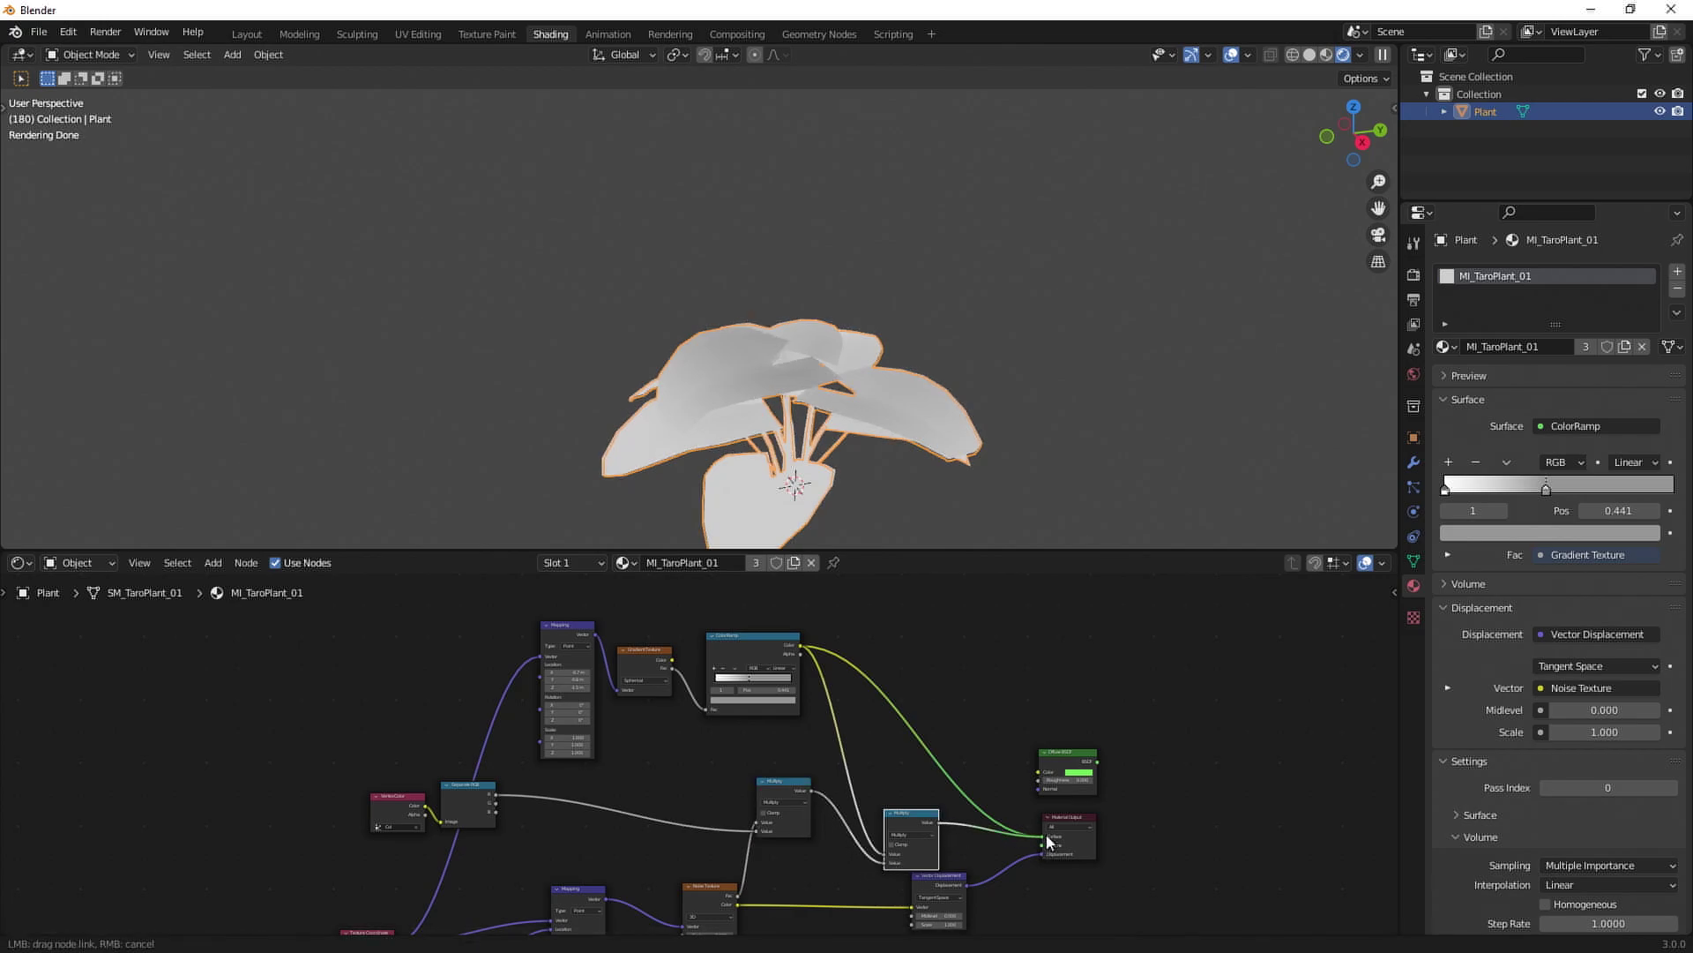
Play the animation to examine the combined noise and gradient mask on the plant's stems and leaves.
key(space)
shift+middle_drag(991, 522, 892, 280)
scroll(964, 366, up, 4)
shift+middle_drag(892, 280, 820, 132)
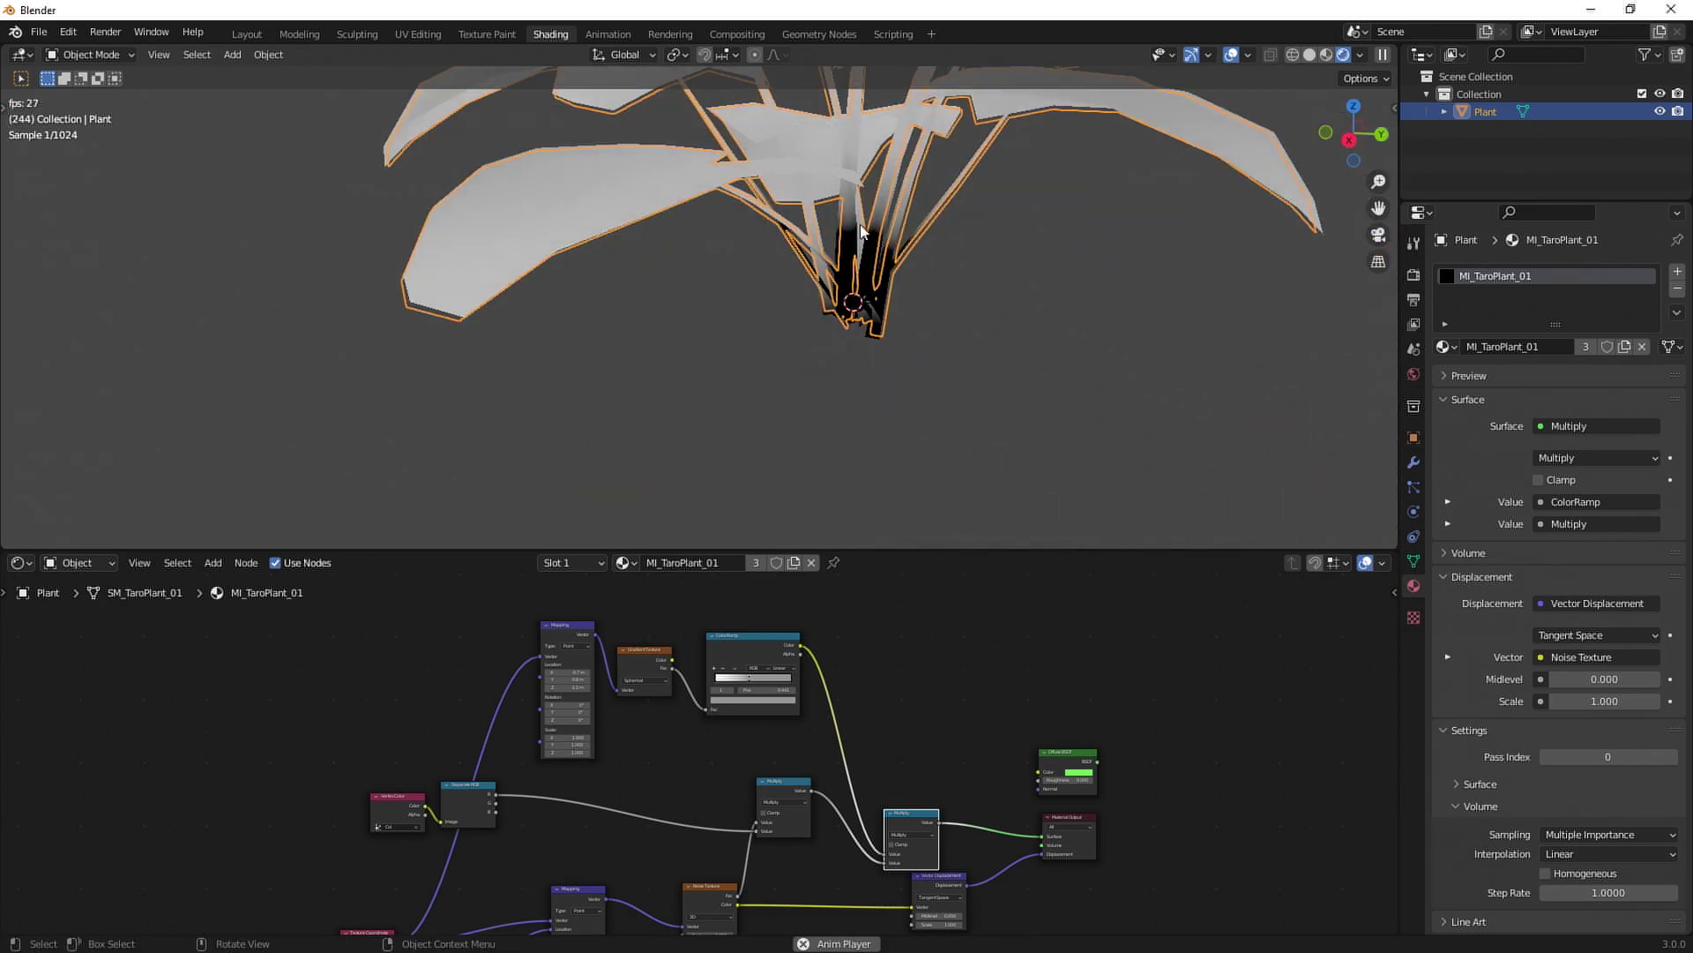
middle_drag(786, 365, 778, 392)
mouse_move(897, 386)
middle_down()
mouse_move(902, 348)
mouse_move(907, 379)
middle_up()
scroll(854, 300, down, 5)
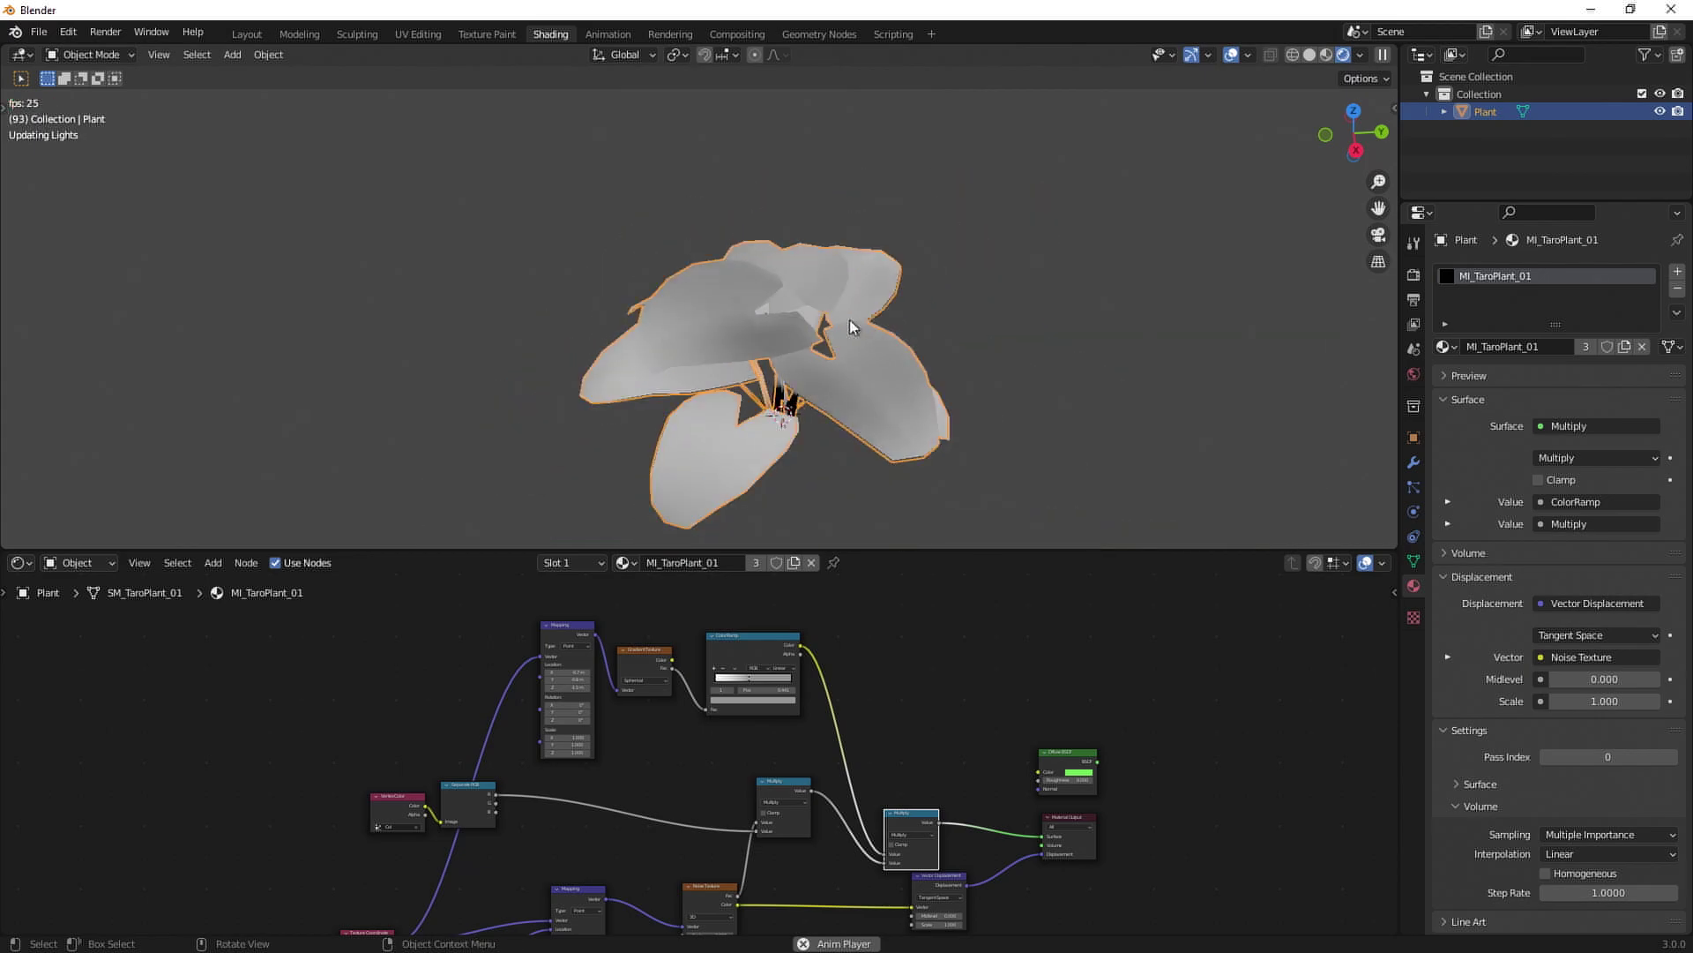
key(space)
Duplicate the second Multiply and insert the copy between it and the Material Output.
middle_drag(975, 716, 1020, 665)
scroll(973, 736, up, 4)
click(1022, 766)
drag(1025, 765, 981, 737)
key(h)
key(shift+d)
click(1080, 722)
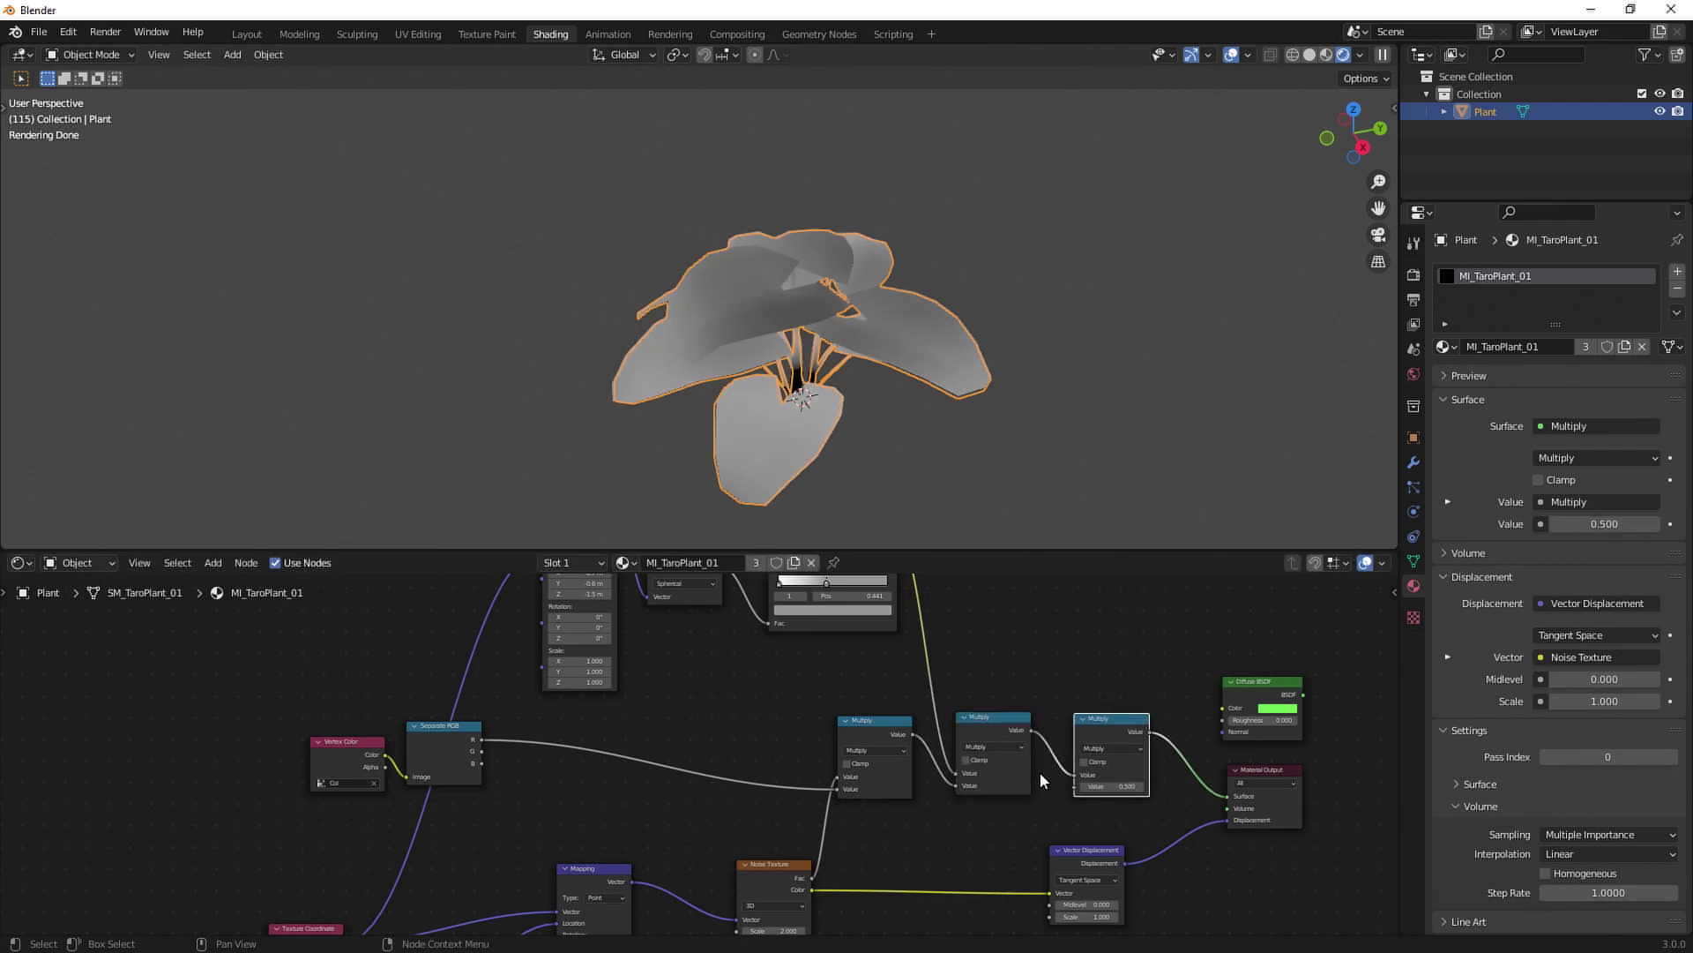
Connect the third Multiply's Value to the Vector Displacement's Scale, and move the Material Output farther from the Multiply nodes.
middle_drag(1145, 738, 1059, 709)
drag(1065, 702, 1086, 749)
drag(951, 896, 963, 887)
scroll(1129, 794, up, 1)
middle_drag(1196, 745, 1057, 770)
drag(1068, 768, 1256, 750)
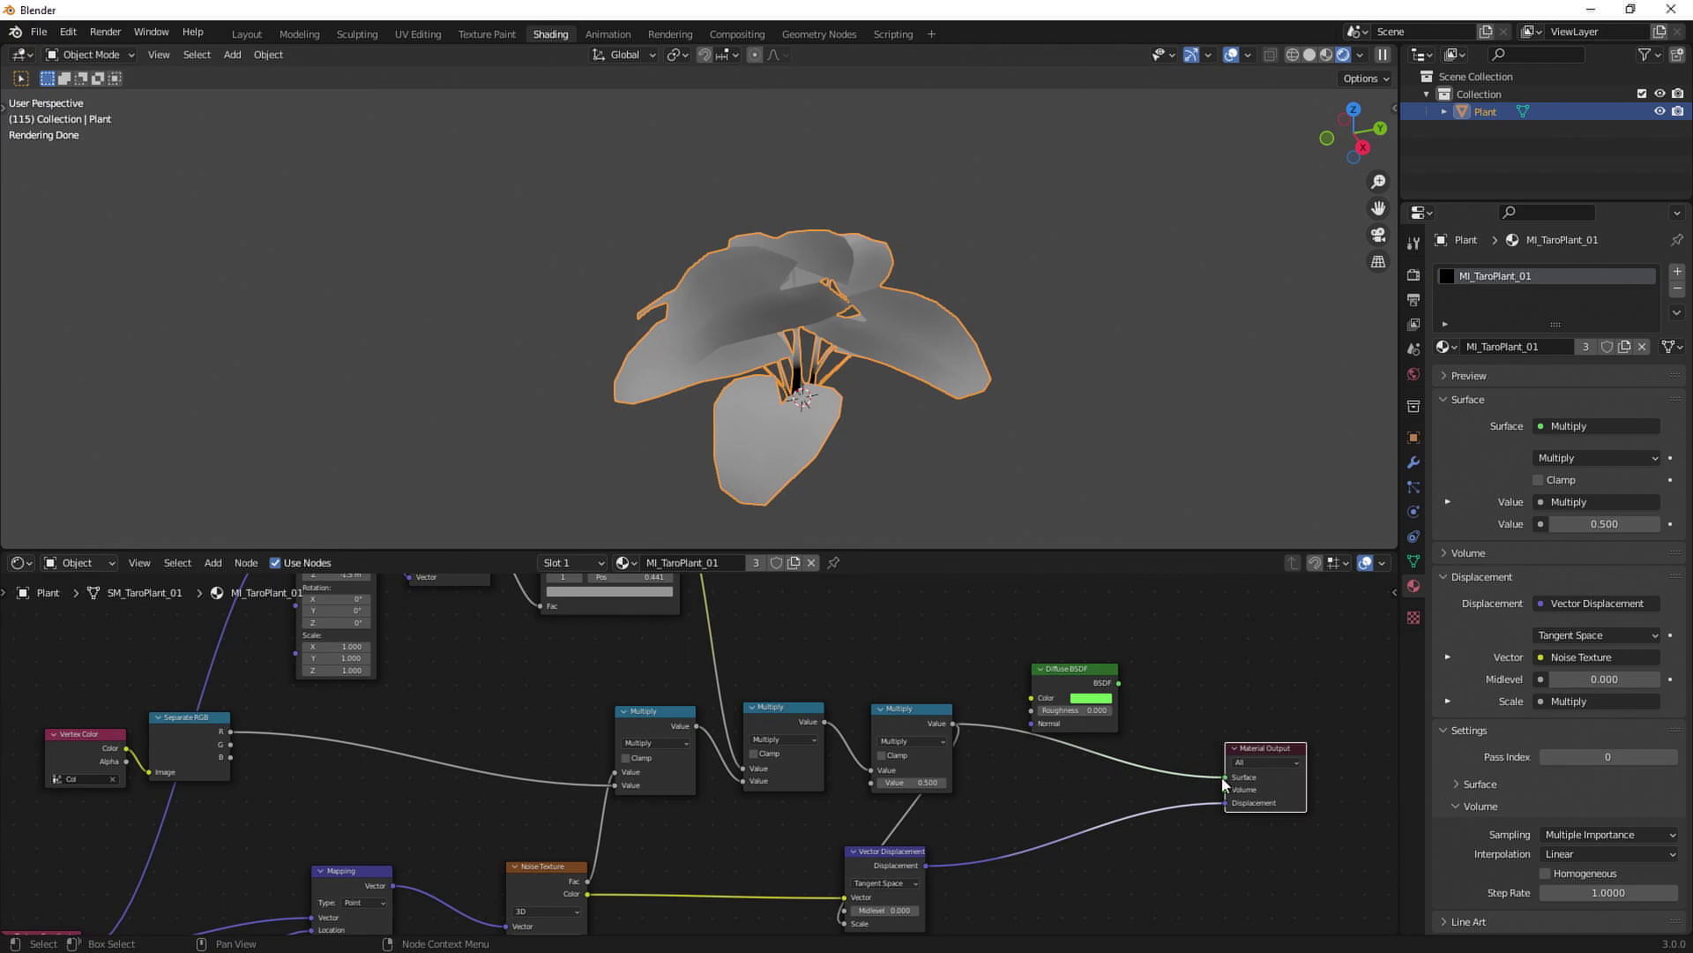
Connect the Diffuse BSDF to the Material Output's Surface in place of the Multiply, and move the Vector Displacement nearer the output.
drag(1225, 778, 1084, 741)
drag(1118, 683, 1225, 777)
drag(918, 856, 1113, 833)
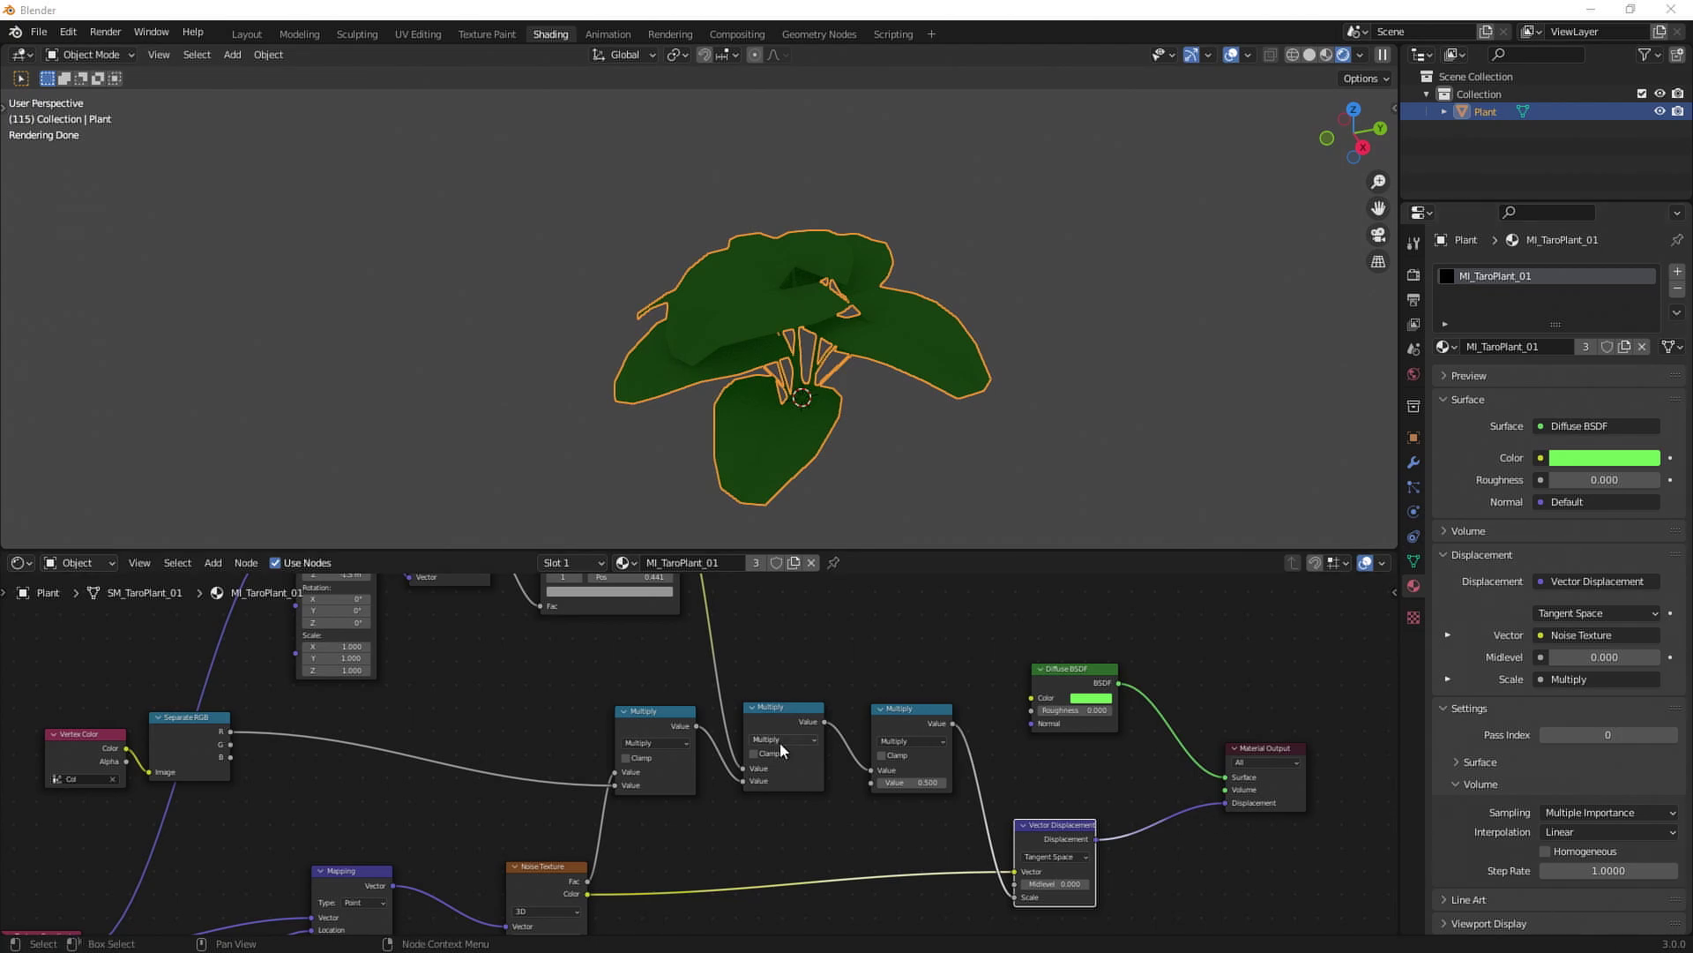
Set the third Multiply's second Value to 17.
click(900, 781)
text(17)
key(Return)
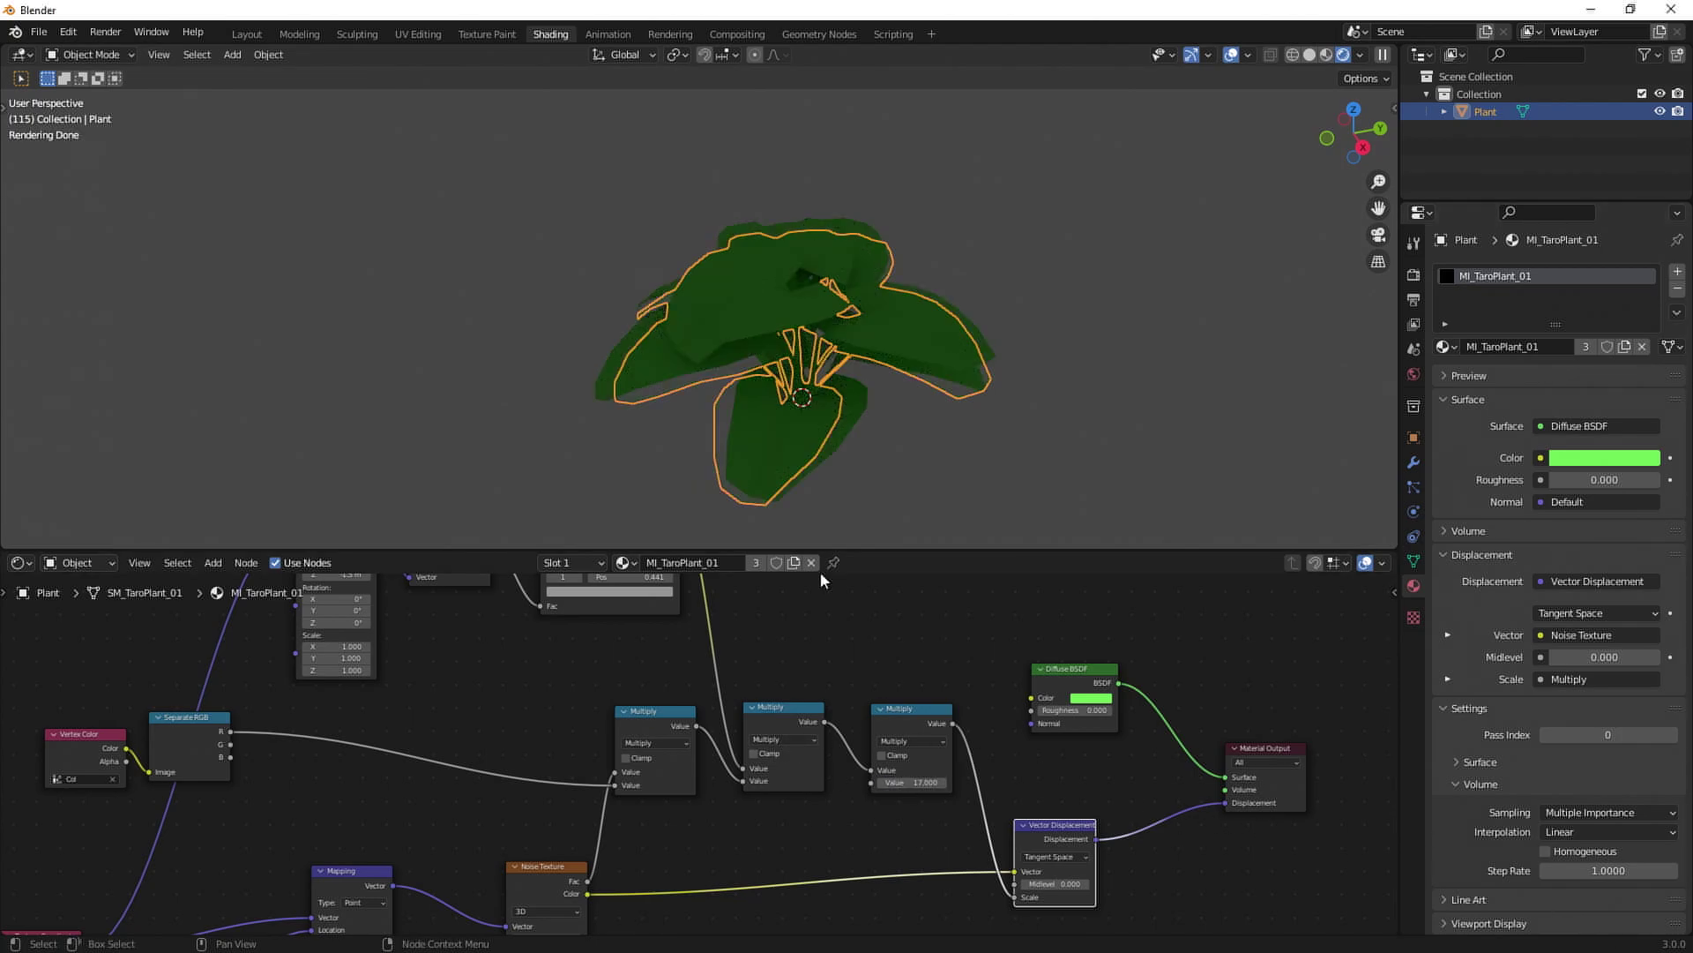
Deselect the plant, play the animation, and set the third Multiply's second Value to 15.
key(alt+a)
key(space)
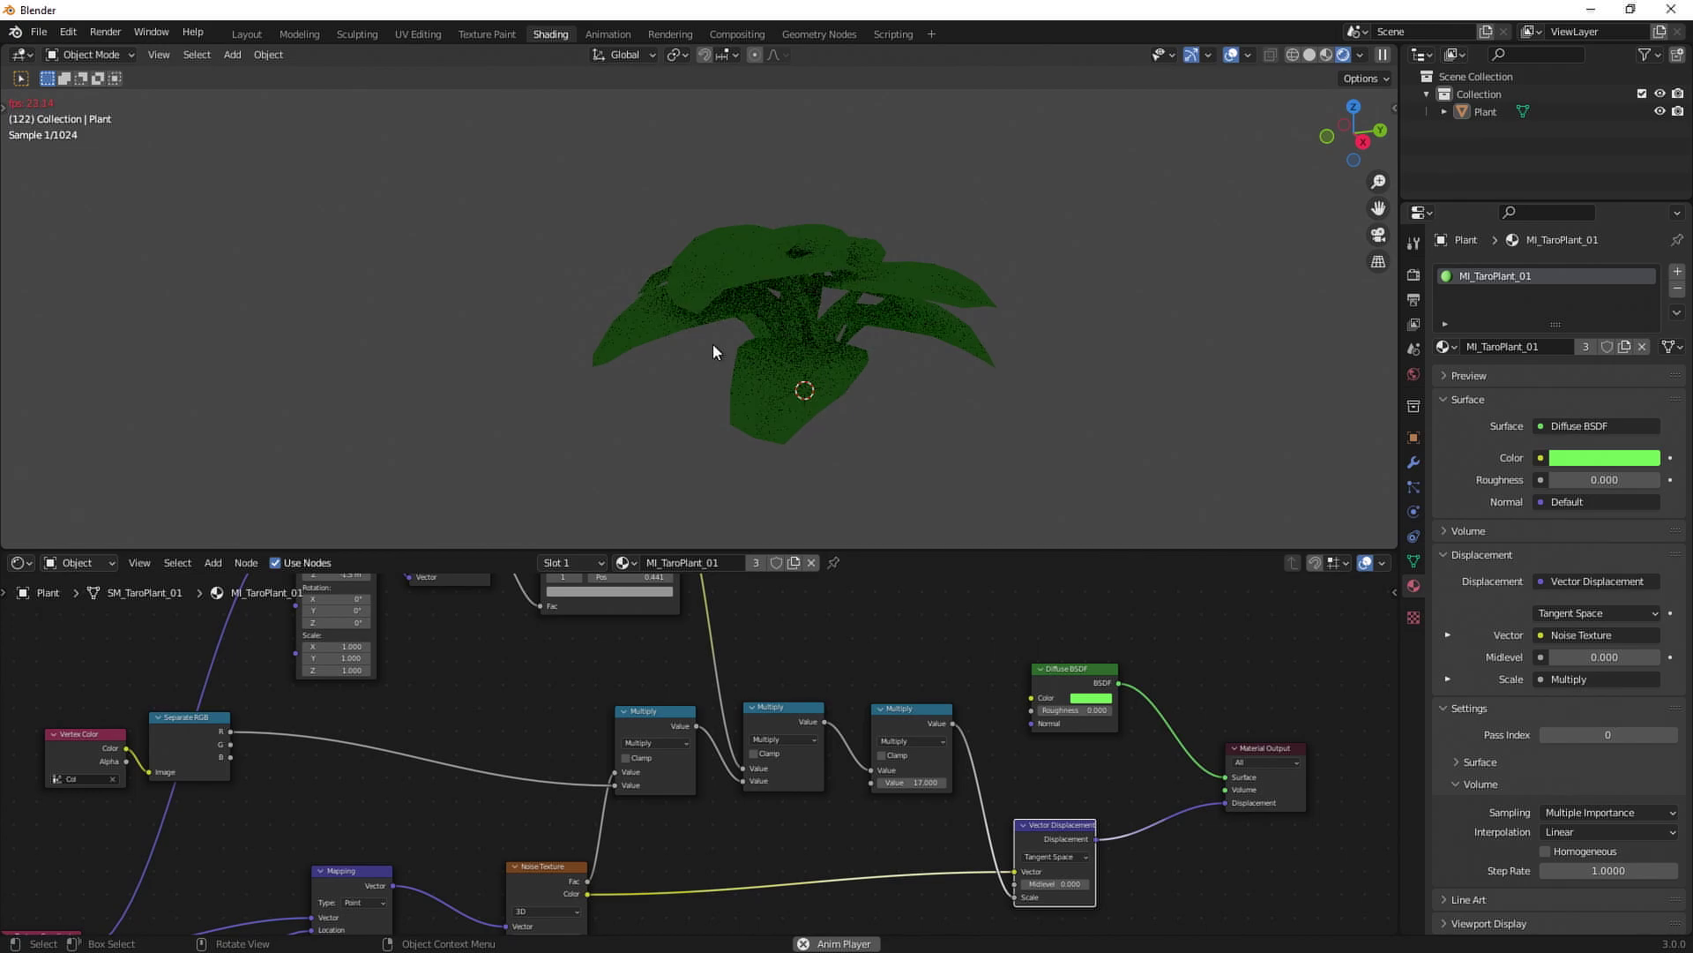
middle_drag(993, 444, 935, 459)
scroll(1113, 470, up, 4)
click(931, 780)
text(15)
key(Return)
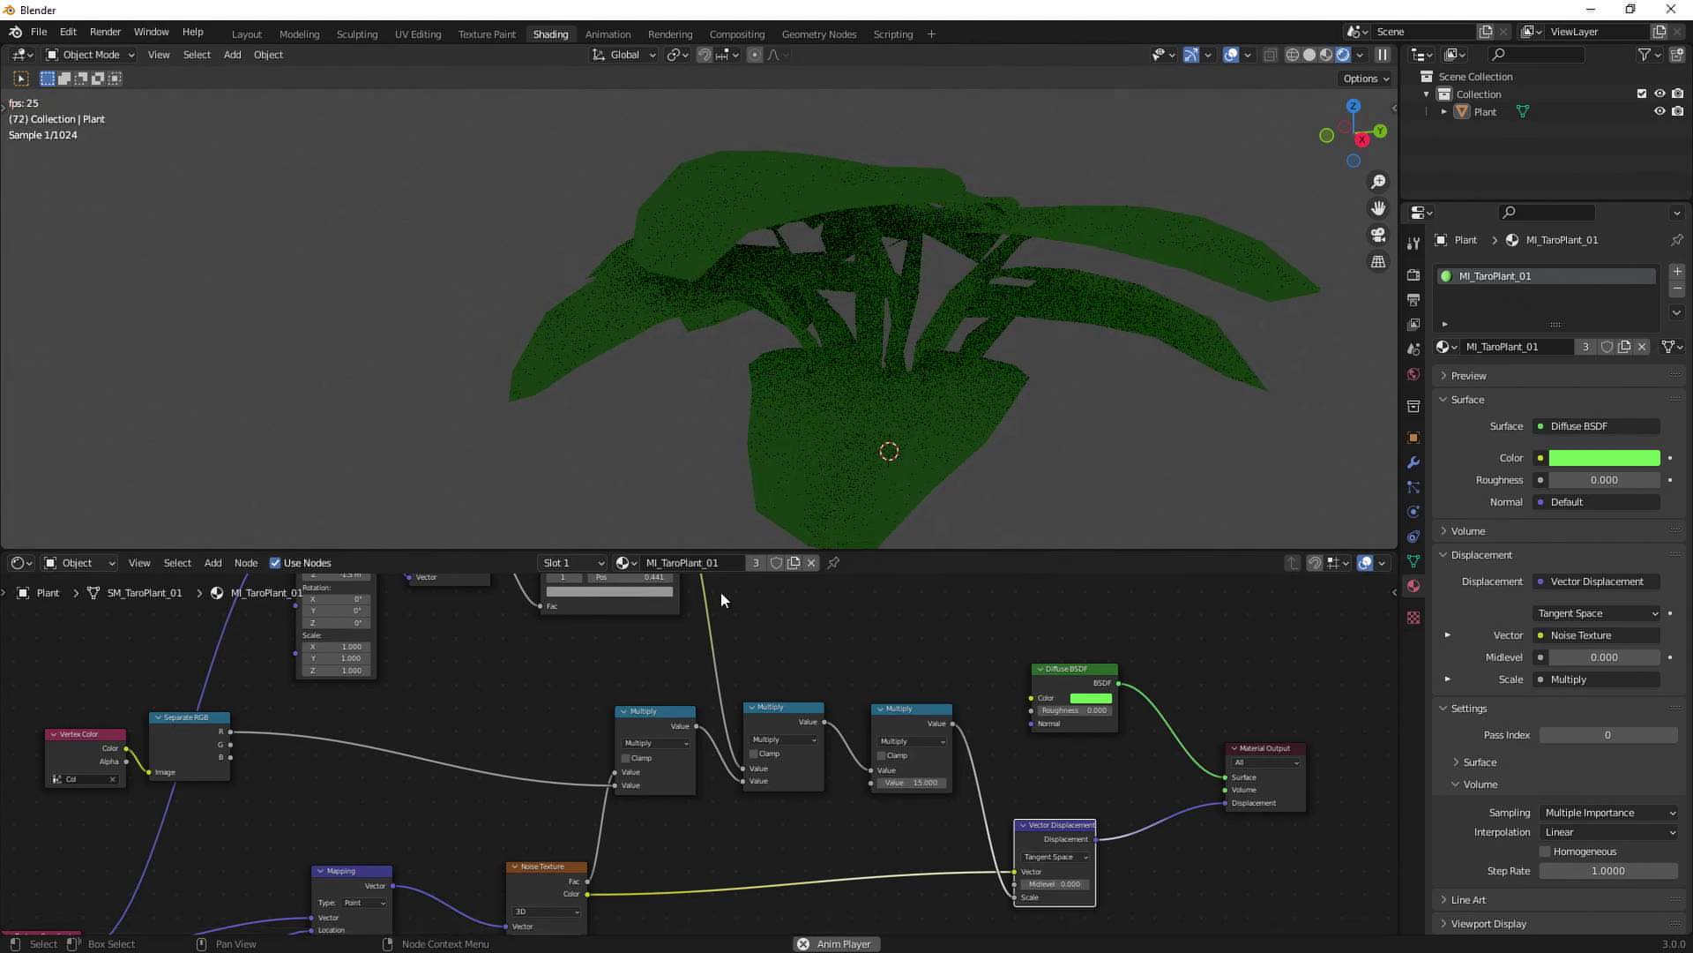
Examine the swaying leaves from several angles and distances during playback.
scroll(1113, 442, down, 6)
middle_drag(1126, 453, 1251, 442)
middle_drag(1027, 365, 642, 171)
scroll(1091, 389, up, 6)
scroll(642, 171, down, 3)
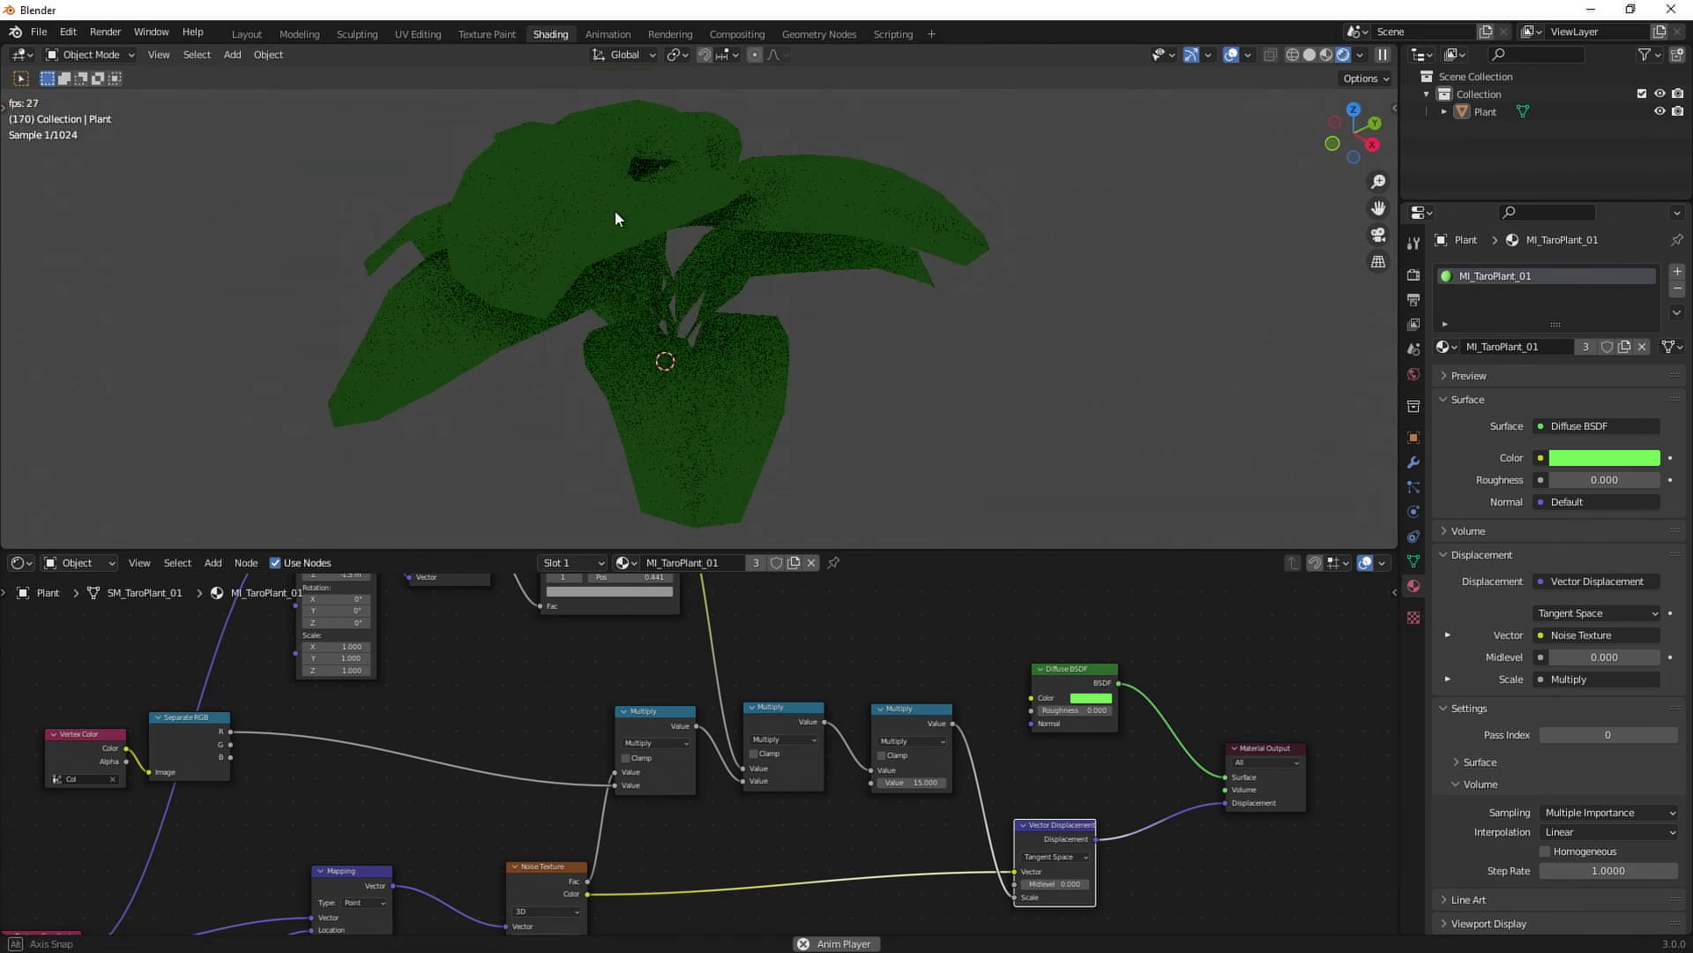
middle_drag(742, 263, 935, 346)
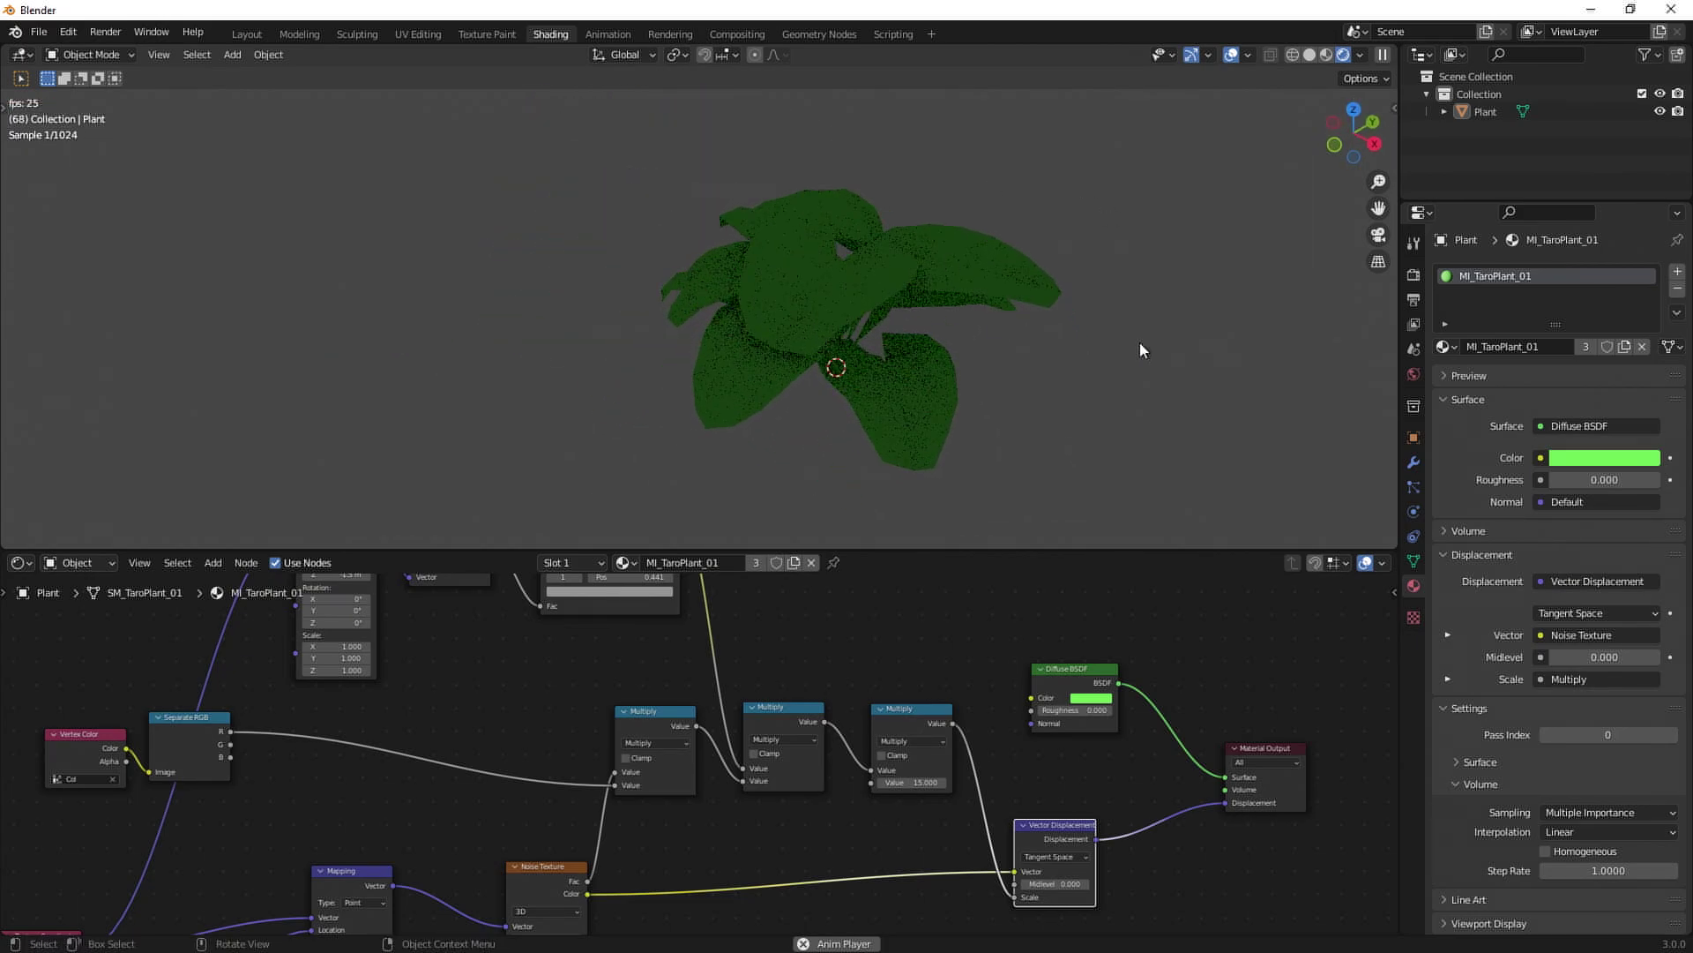
middle_drag(1091, 390, 949, 341)
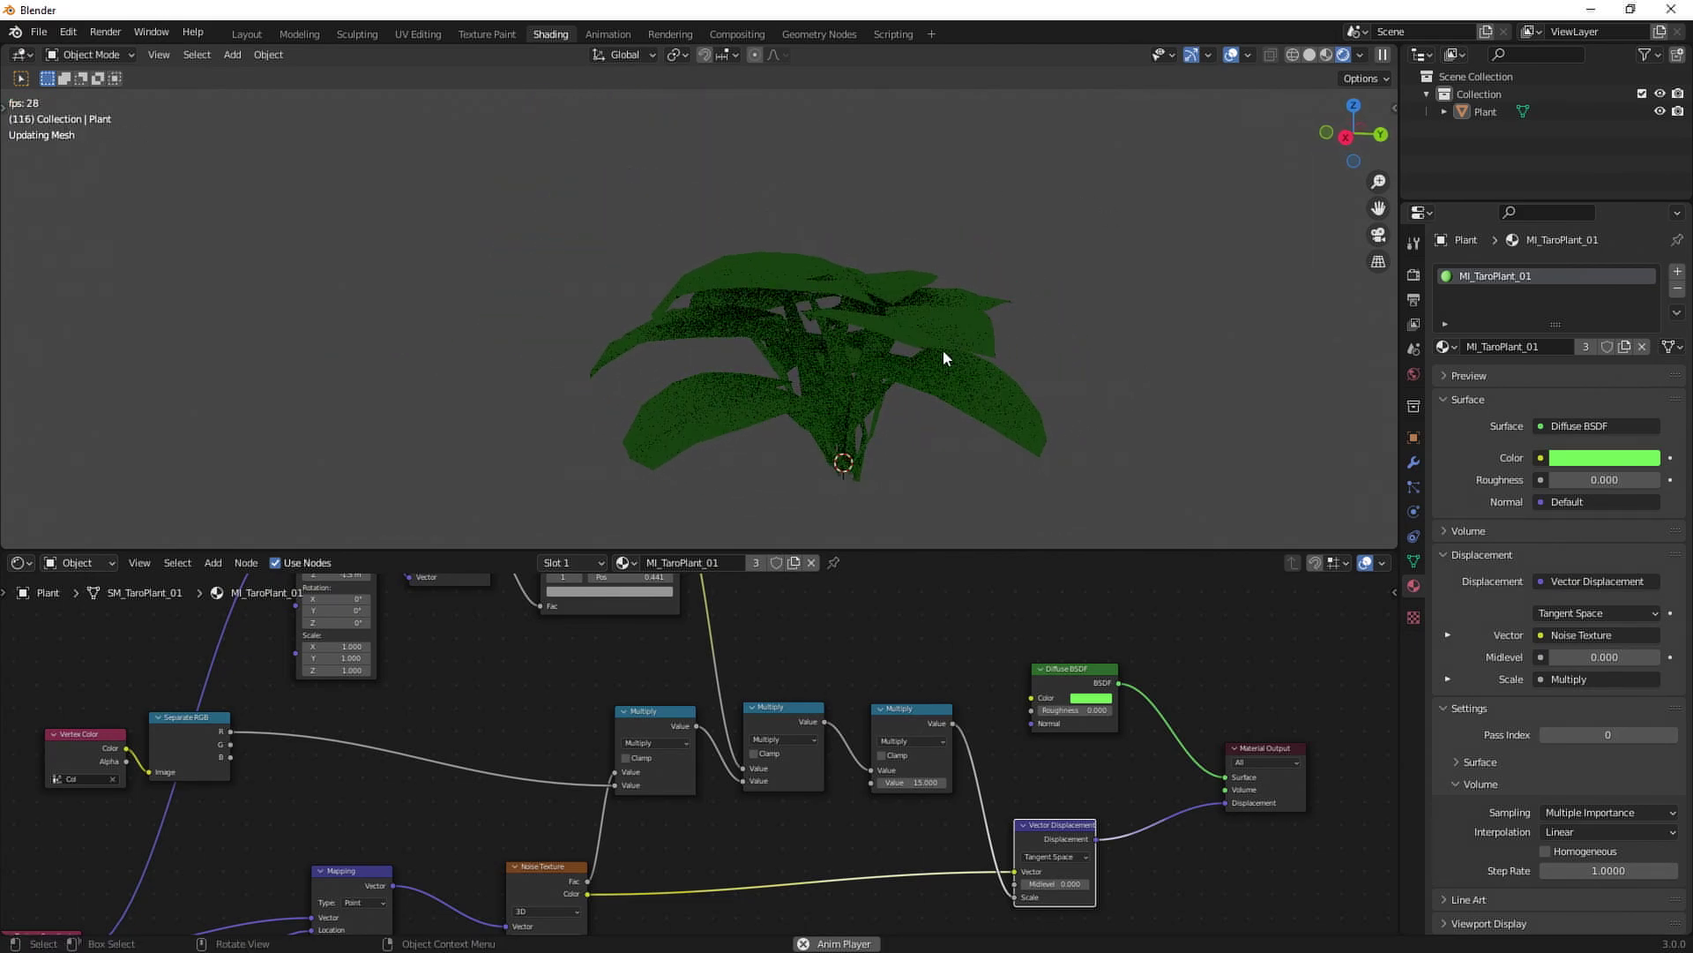
scroll(735, 907, down, 2)
scroll(736, 907, down, 2)
Look over the whole node network from the texture coordinates to the Material Output.
middle_drag(649, 861, 838, 861)
scroll(736, 829, down, 2)
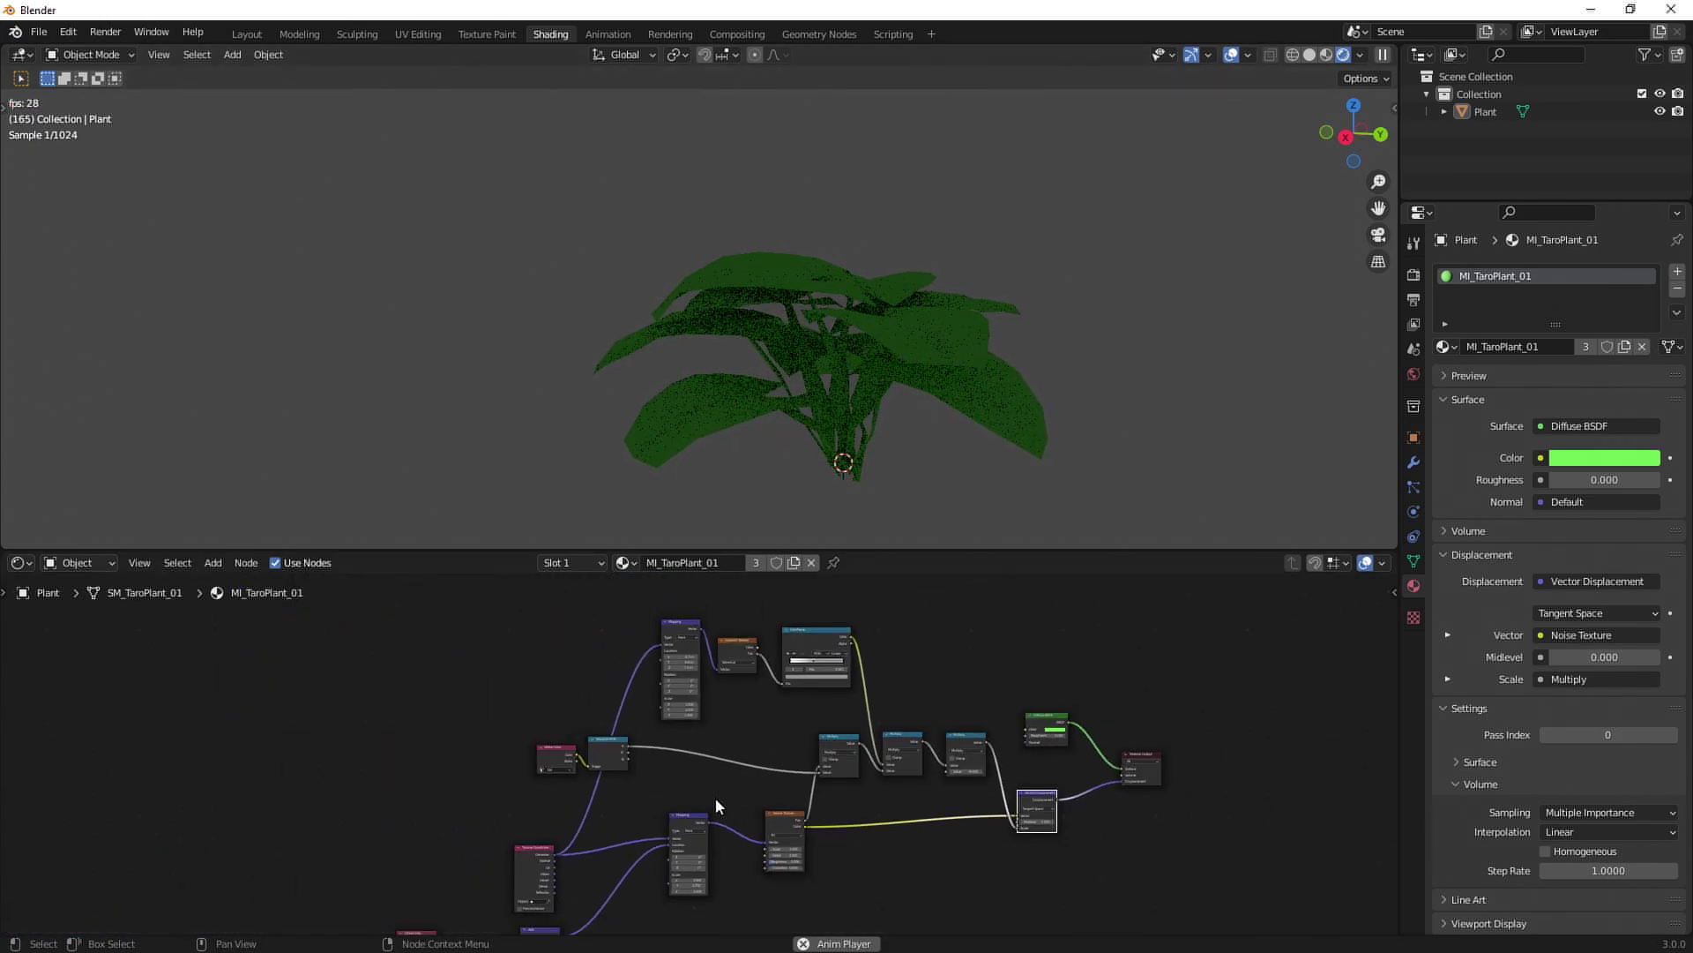
middle_drag(683, 797, 706, 691)
middle_drag(632, 750, 628, 869)
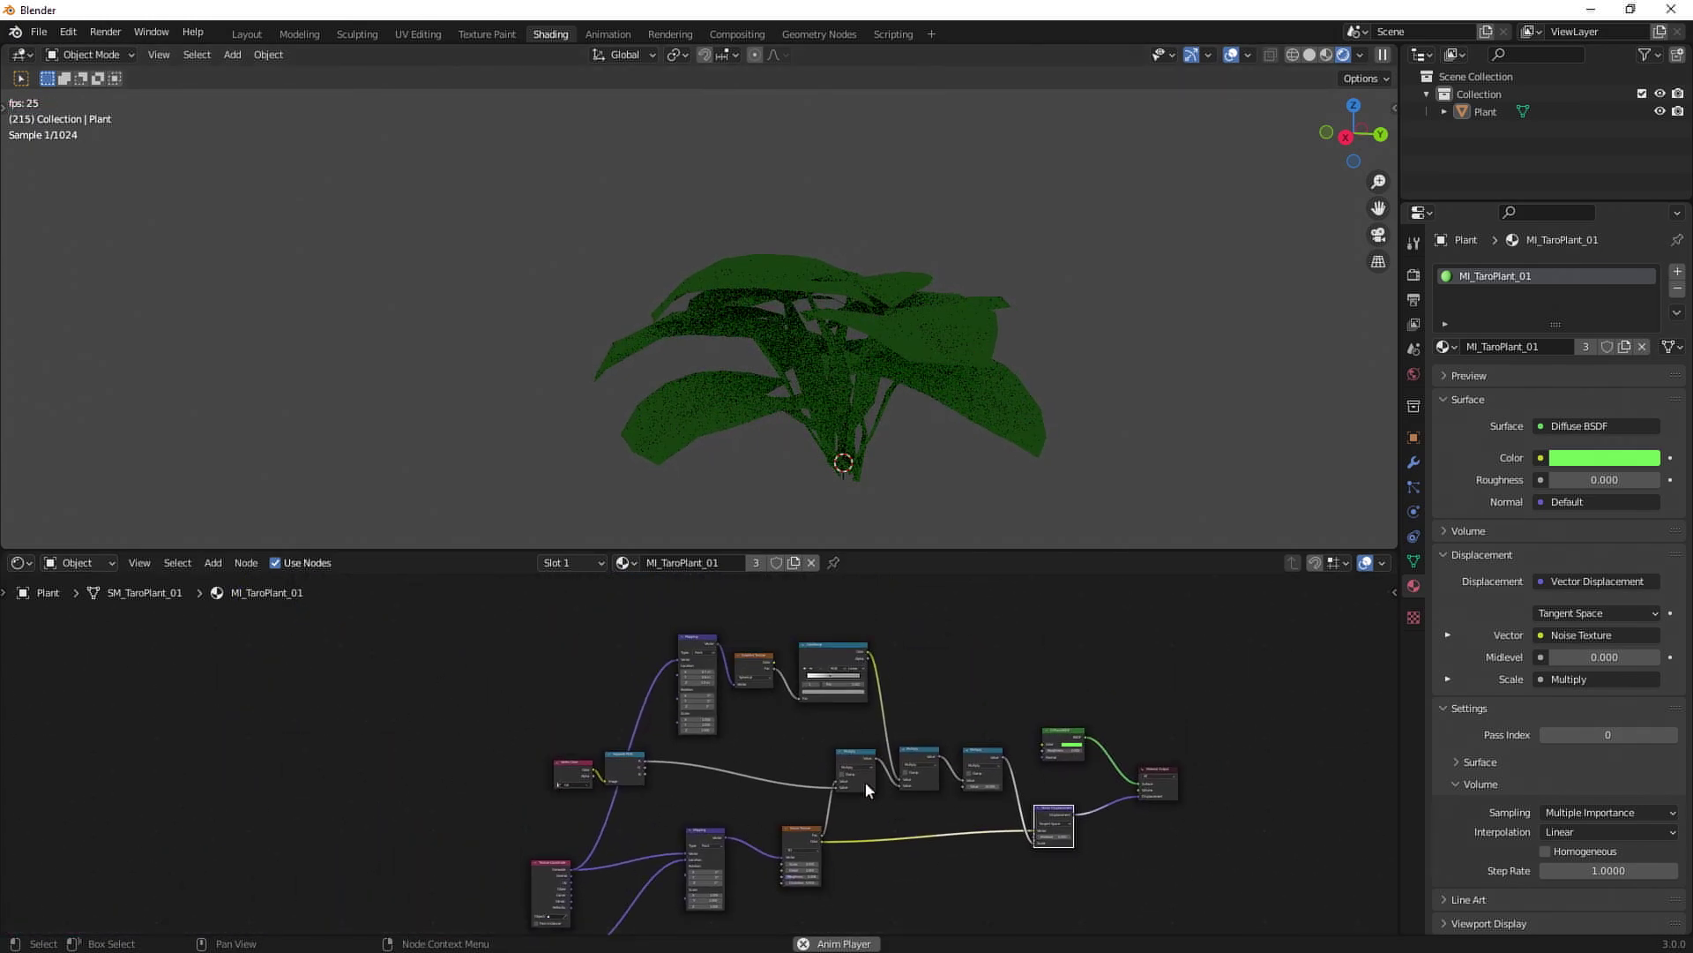
scroll(877, 786, up, 1)
scroll(827, 517, up, 3)
Inspect the leaf tips and the plant's base up close and from above to judge the wind motion.
middle_drag(839, 514, 775, 313)
scroll(740, 373, down, 3)
scroll(790, 304, up, 6)
shift+middle_drag(946, 208, 780, 378)
scroll(723, 358, down, 5)
middle_drag(745, 432, 780, 229)
scroll(779, 389, up, 4)
shift+middle_drag(796, 316, 866, 468)
key(space)
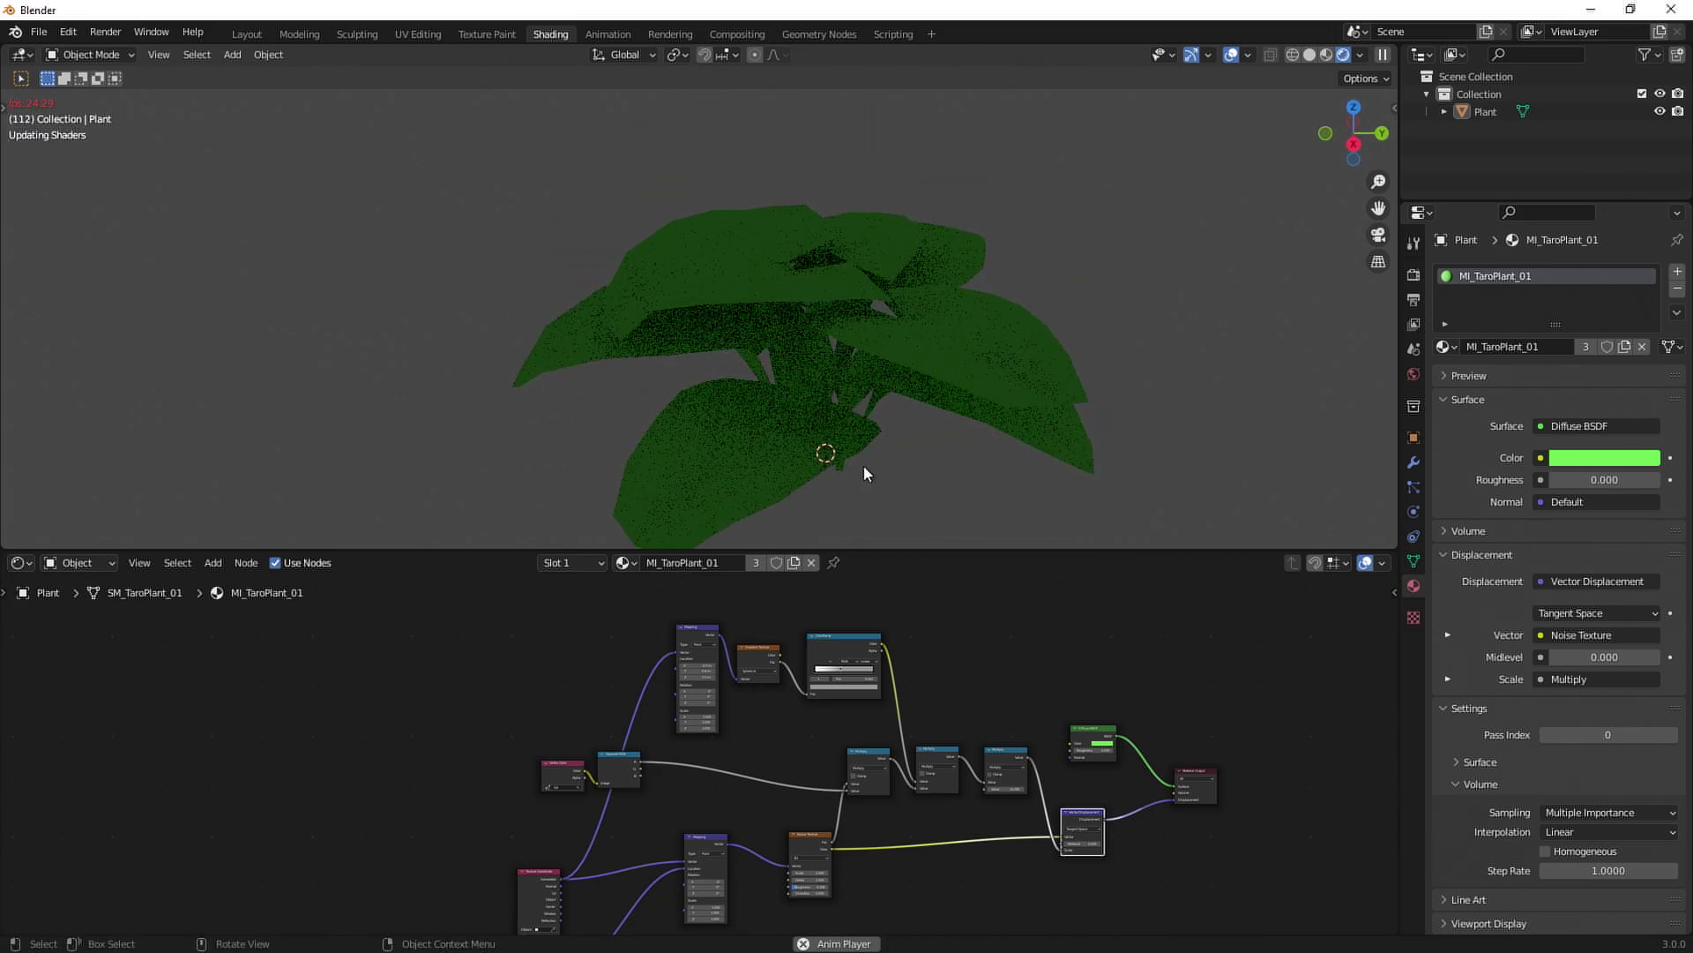